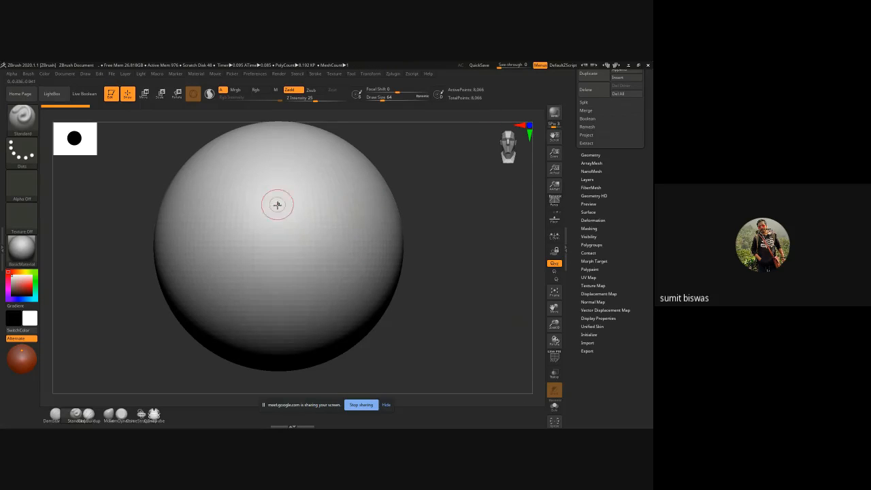
Step: Turn on mirror symmetry and build up a nose shape on the front of the sphere with the Standard brush, smoothing its bridge
key(x)
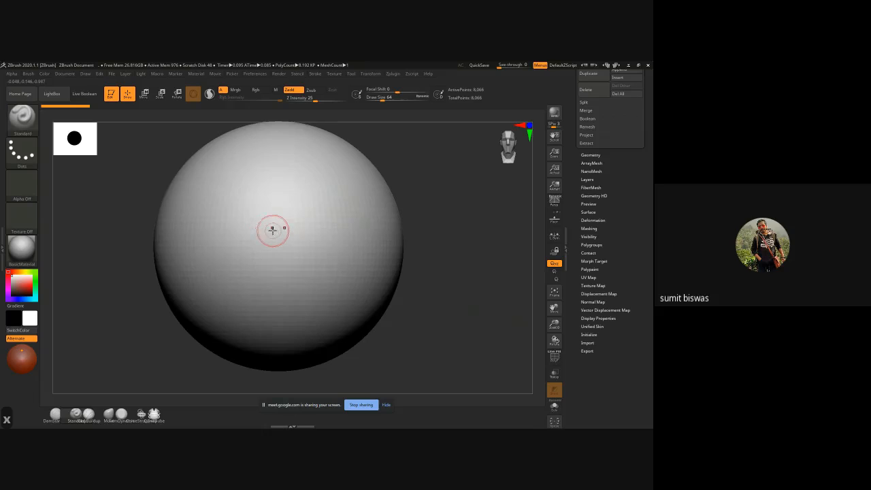
mouse_move(283, 184)
mouse_down()
mouse_move(281, 241)
mouse_move(275, 230)
mouse_up()
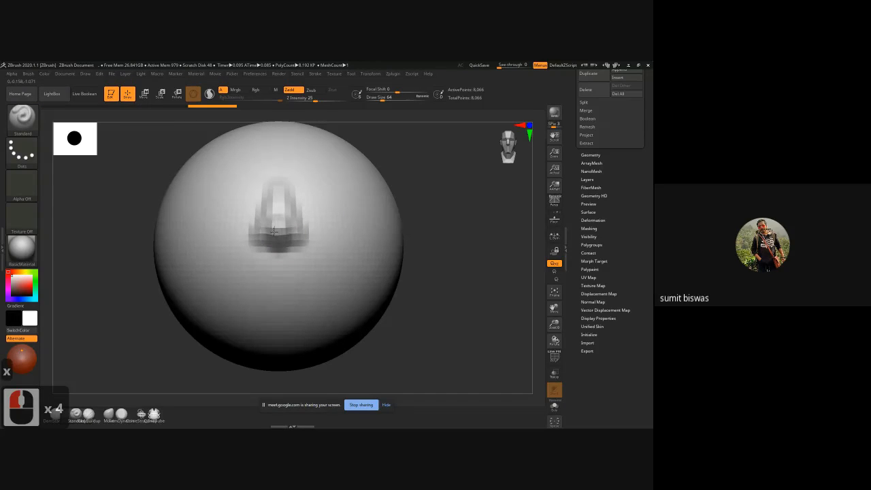
drag(274, 182, 268, 232)
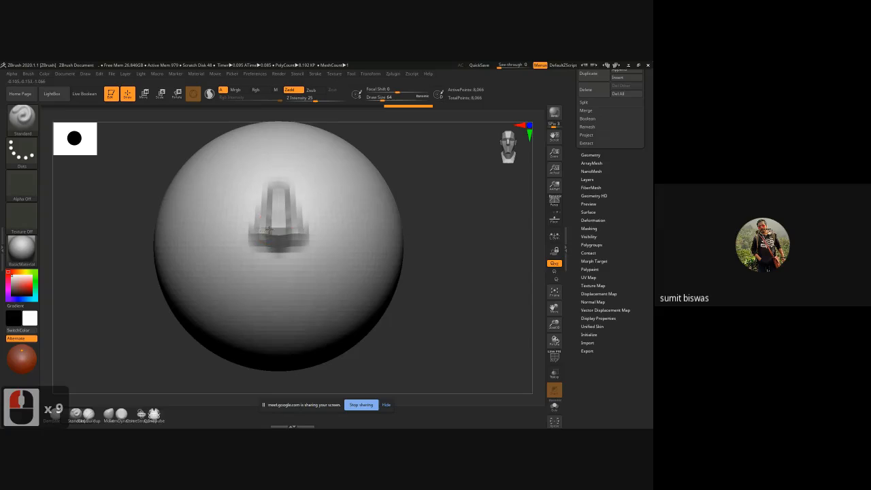
mouse_move(453, 235)
mouse_down()
mouse_move(473, 240)
mouse_move(423, 243)
mouse_up()
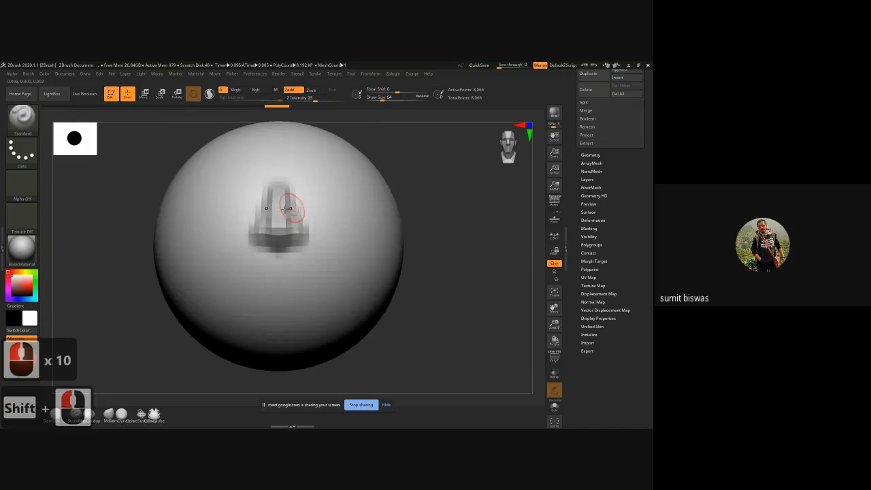
mouse_move(275, 203)
mouse_down()
mouse_move(277, 184)
mouse_move(278, 219)
mouse_up()
mouse_move(452, 218)
mouse_down()
mouse_move(472, 222)
mouse_move(449, 223)
mouse_up()
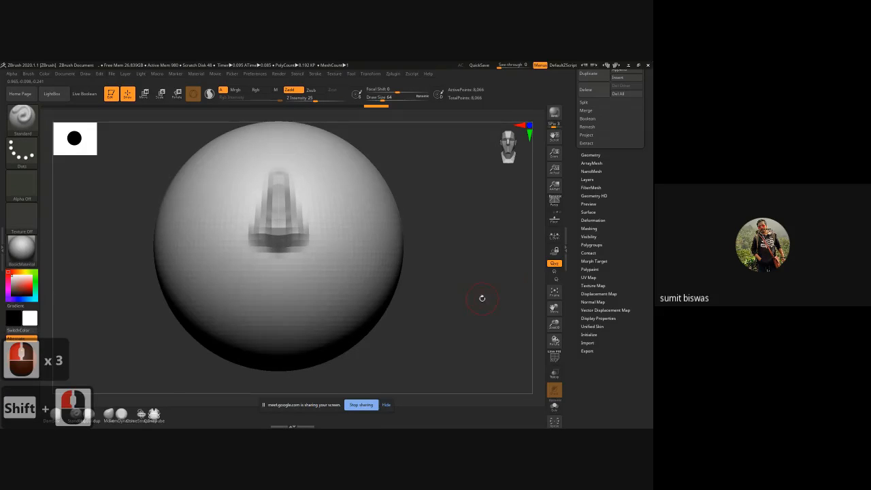
alt+drag(479, 298, 447, 297)
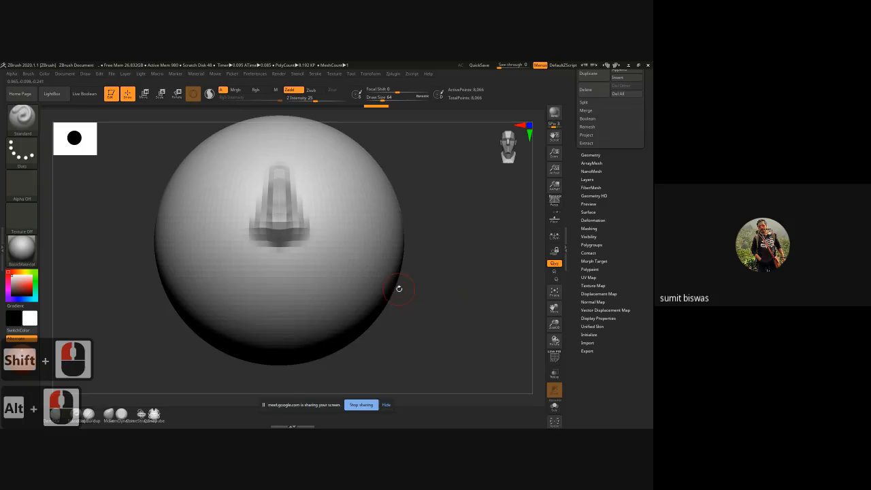
Step: Enlarge the Standard brush to a draw size of 148 and raise a wide mouth mound below the nose
key(alt+Tab)
alt+click(209, 297)
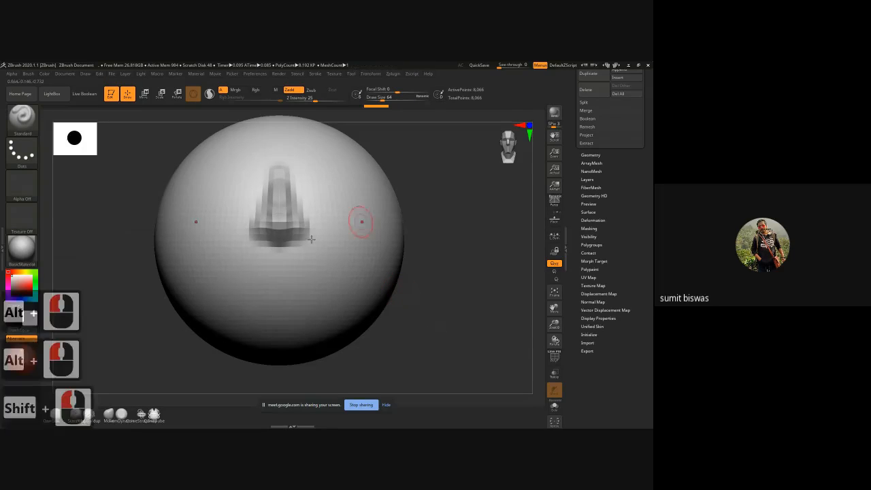
key(bracketright)
key(bracketright)
key(bracketright)
key(bracketright)
key(bracketright)
key(bracketright)
key(bracketright)
key(bracketright)
key(bracketright)
key(bracketright)
key(bracketright)
key(bracketright)
key(bracketright)
key(bracketright)
key(bracketright)
key(bracketright)
key(bracketright)
key(bracketright)
key(bracketright)
key(bracketright)
key(bracketright)
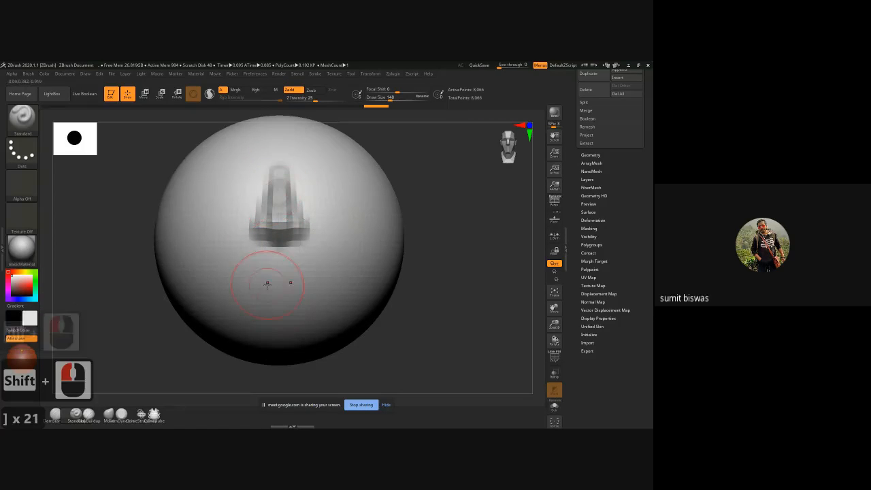
alt+drag(445, 310, 450, 290)
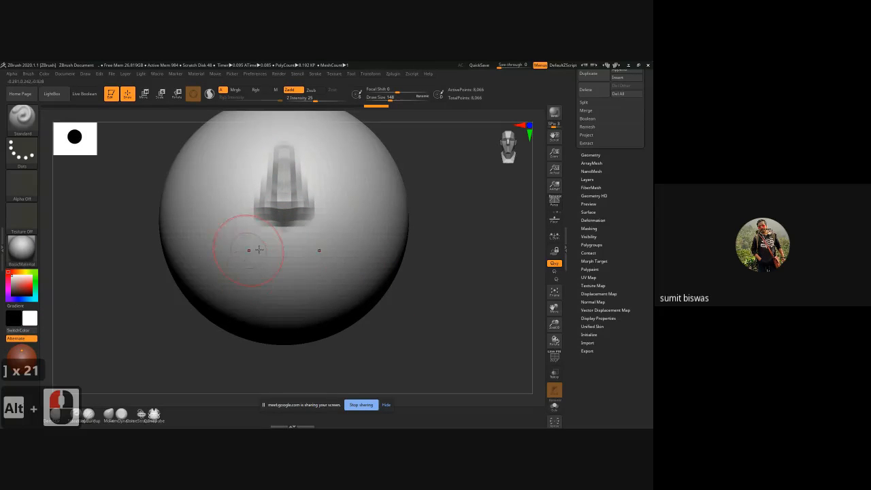
mouse_move(284, 249)
ctrl+mouse_down()
mouse_move(307, 258)
mouse_move(272, 283)
mouse_move(254, 255)
mouse_move(241, 263)
ctrl+mouse_up()
key(ctrl+z)
mouse_move(285, 243)
mouse_down()
mouse_move(244, 254)
mouse_move(282, 263)
mouse_move(228, 267)
mouse_move(268, 280)
mouse_up()
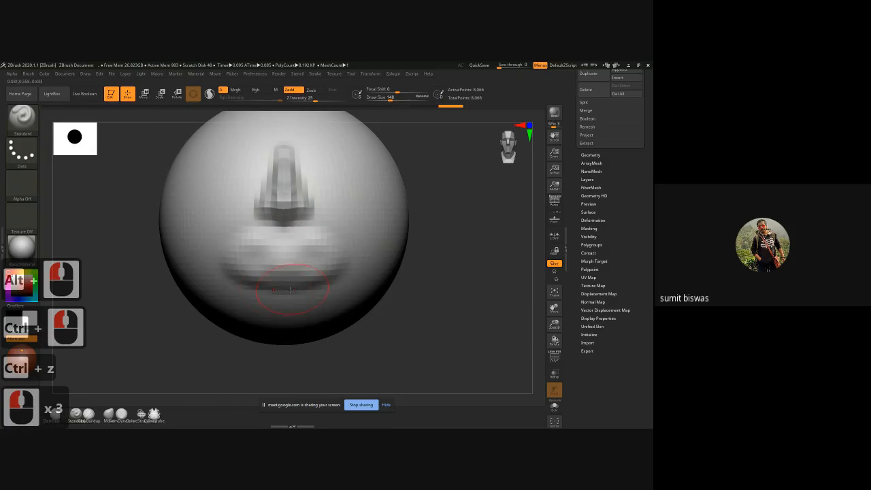
Step: Build up the mouth and lower face with the ClayBuildup brush and smooth the mound into the sphere
key(b)
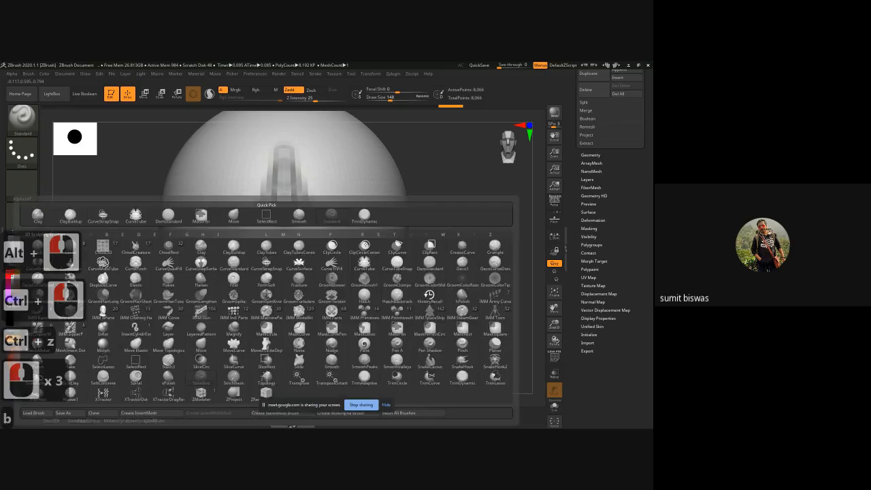
key(c)
key(b)
mouse_move(262, 258)
mouse_down()
mouse_move(238, 263)
mouse_move(256, 233)
mouse_move(253, 270)
mouse_move(283, 280)
mouse_up()
mouse_move(289, 247)
mouse_down()
mouse_move(301, 276)
mouse_move(259, 245)
mouse_move(291, 236)
mouse_move(249, 254)
mouse_move(259, 268)
mouse_move(254, 260)
mouse_move(273, 256)
mouse_move(265, 303)
mouse_move(270, 246)
mouse_move(240, 276)
mouse_up()
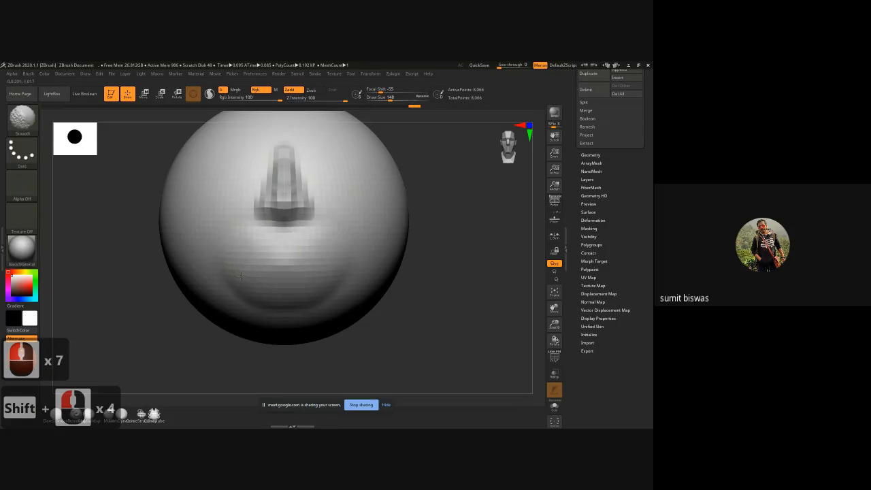
shift+drag(447, 291, 298, 291)
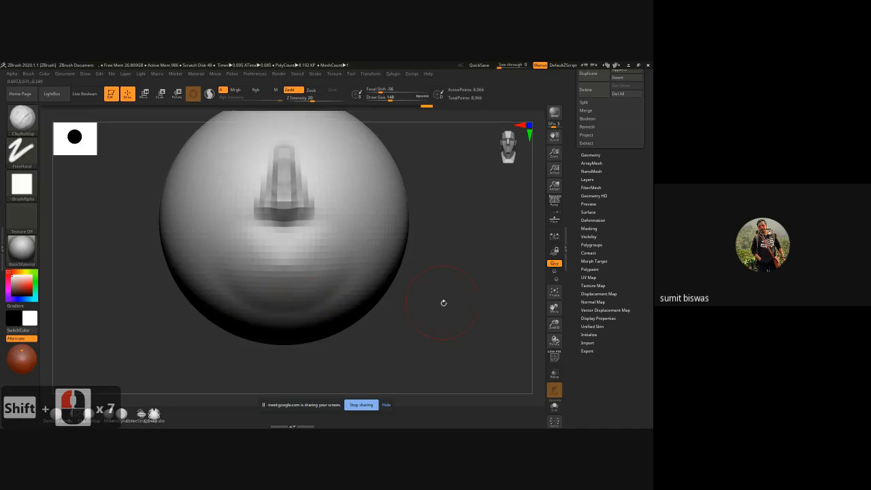
Step: Build up a rounded chin below the mouth area with ClayBuildup strokes and smooth it
alt+drag(444, 303, 450, 287)
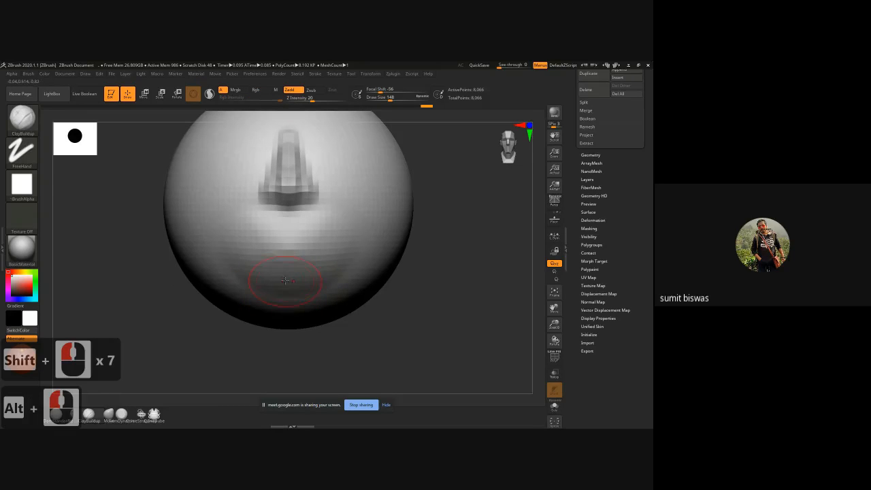
mouse_move(283, 292)
mouse_down()
mouse_move(252, 306)
mouse_move(269, 283)
mouse_move(266, 297)
mouse_move(306, 286)
mouse_up()
shift+drag(267, 284, 306, 285)
shift+drag(278, 285, 320, 285)
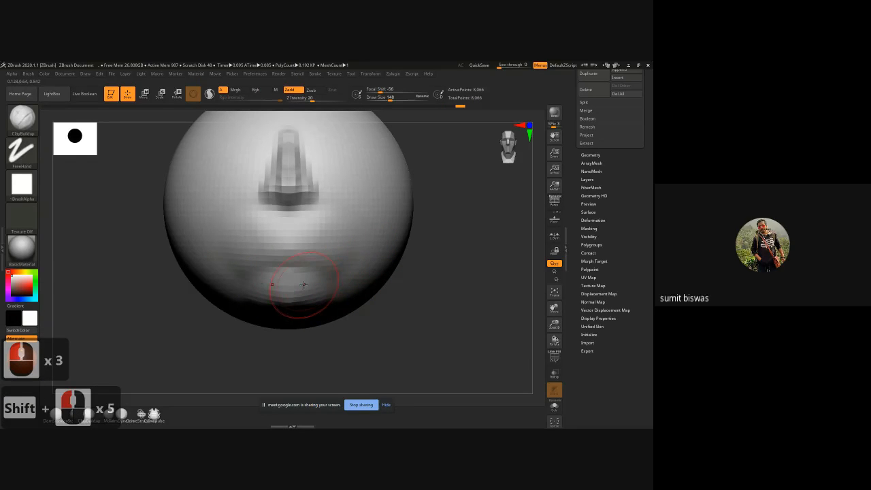
Step: Carve a horizontal mouth line between nose and chin with the DamStandard brush at a draw size of 80
key(b)
key(d)
key(s)
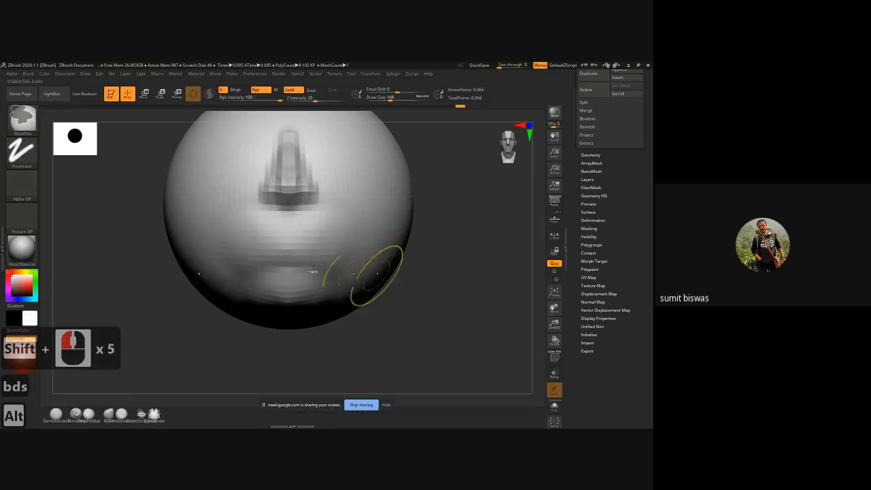
alt+right_drag(283, 243, 284, 253)
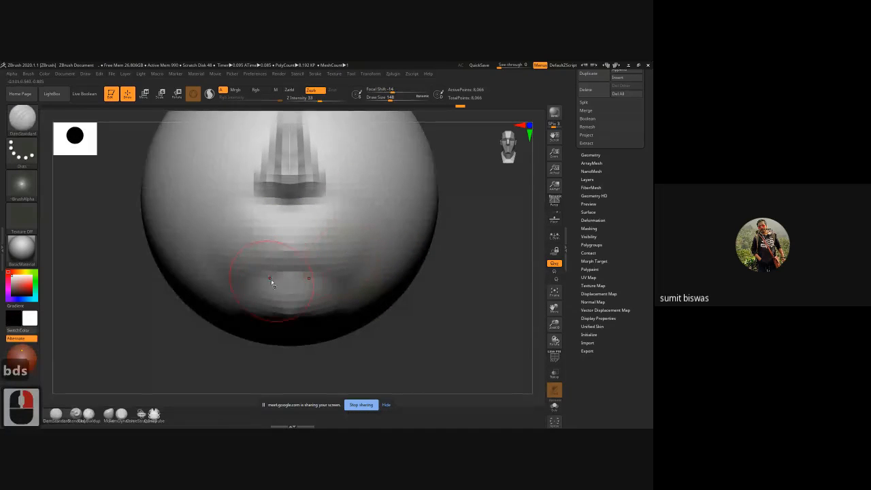
key(bracketleft)
key(bracketleft)
key(bracketleft)
key(bracketleft)
key(bracketleft)
key(bracketleft)
key(bracketleft)
key(bracketleft)
key(bracketleft)
key(bracketleft)
key(bracketleft)
key(bracketleft)
key(bracketleft)
key(bracketleft)
key(bracketleft)
key(bracketleft)
key(bracketleft)
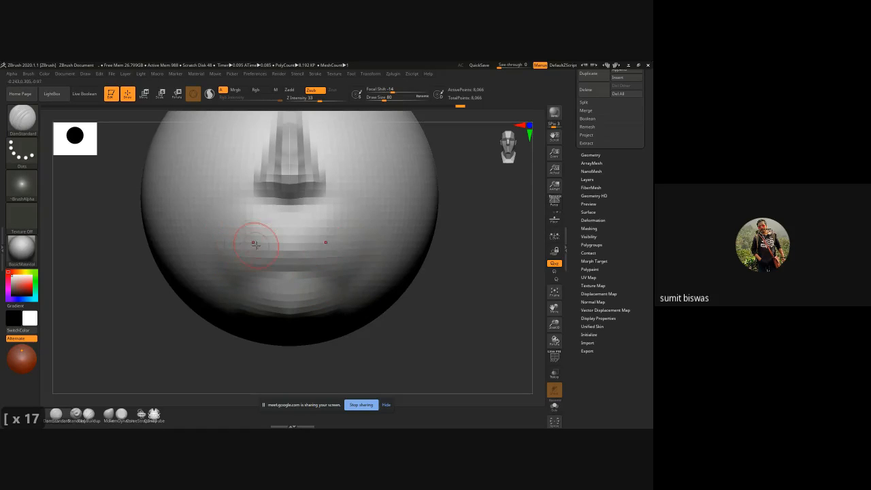
drag(232, 241, 284, 243)
drag(272, 242, 291, 242)
mouse_move(269, 242)
mouse_down()
mouse_move(291, 244)
mouse_move(254, 241)
mouse_move(269, 242)
mouse_up()
drag(268, 242, 281, 243)
mouse_move(273, 242)
mouse_down()
mouse_move(289, 243)
mouse_move(265, 241)
mouse_up()
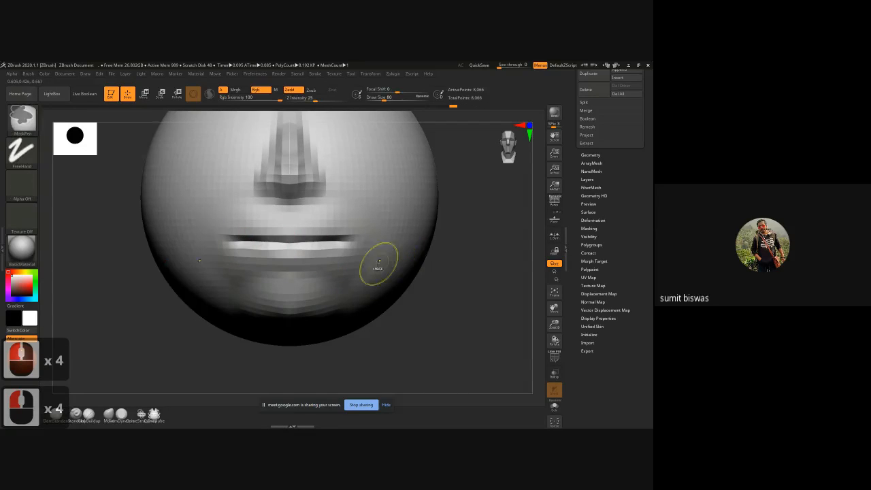
Step: Subdivide the mesh once and deepen the mouth line with further DamStandard strokes
key(ctrl+d)
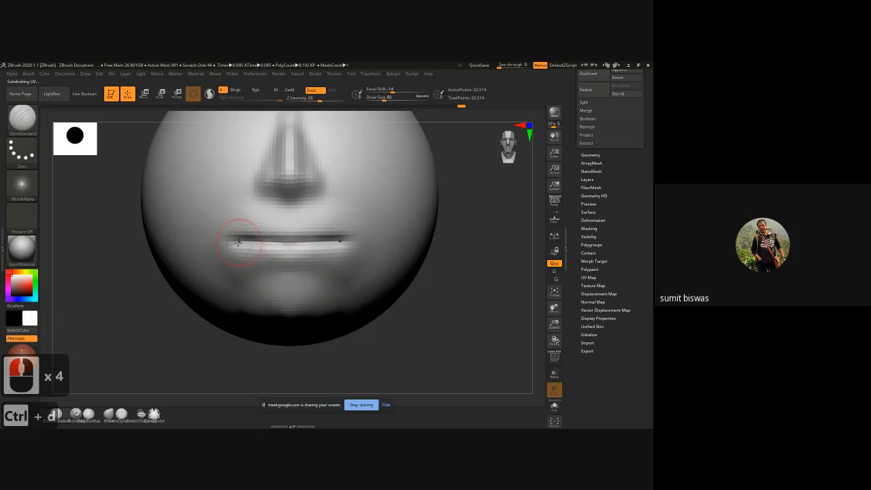
mouse_move(238, 243)
mouse_down()
mouse_move(295, 247)
mouse_move(266, 242)
mouse_up()
drag(252, 242, 279, 243)
drag(262, 241, 289, 244)
Step: Reduce the DamStandard draw size to 64 and refine the parting between the lips, smoothing around it
key([)
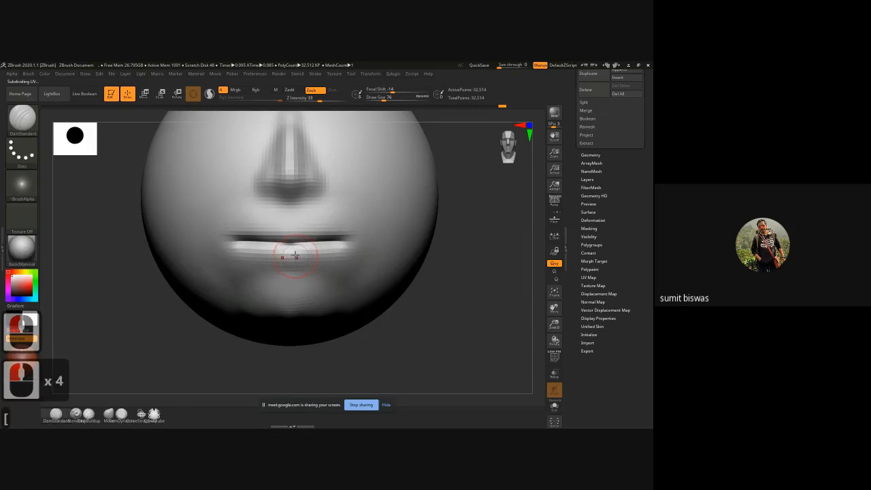
key([)
key([)
key([)
alt+drag(457, 280, 457, 292)
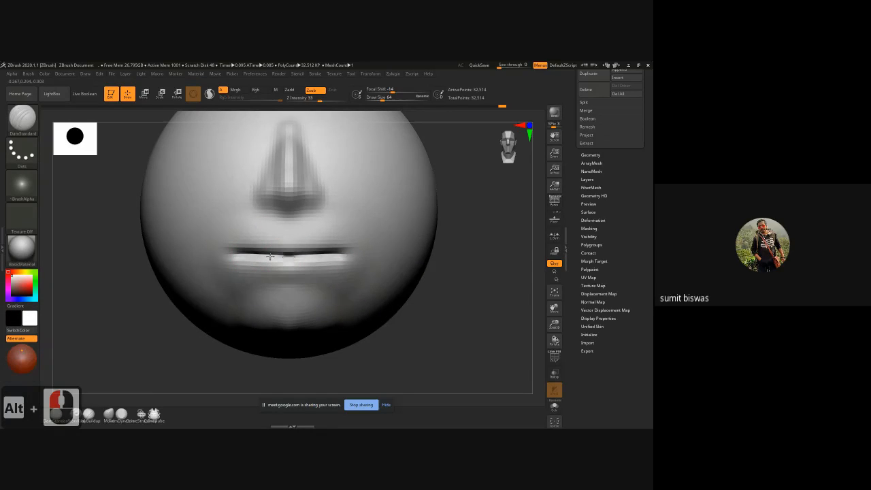
drag(276, 257, 228, 257)
drag(229, 257, 240, 256)
mouse_move(472, 293)
mouse_down()
mouse_move(483, 296)
mouse_move(303, 288)
mouse_up()
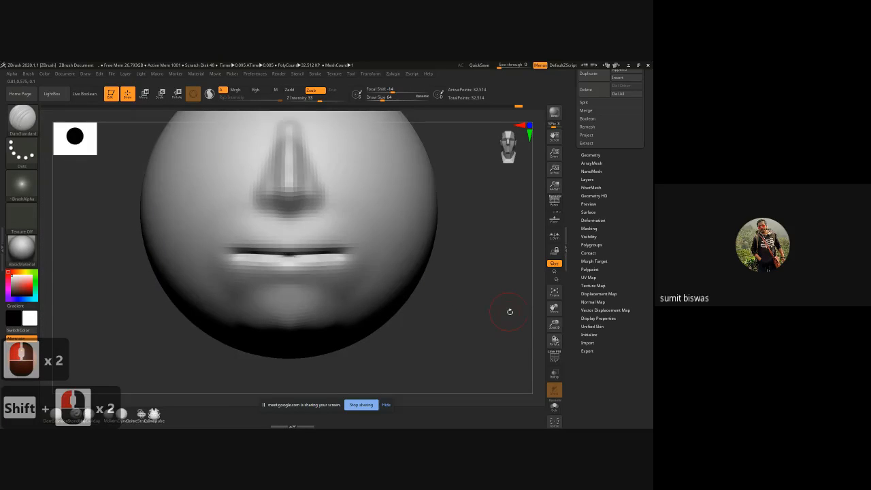
Step: Pull the middle of the mouth forward from the underside view using the Move brush at a draw size of 204
shift+drag(509, 311, 499, 224)
alt+drag(430, 239, 380, 240)
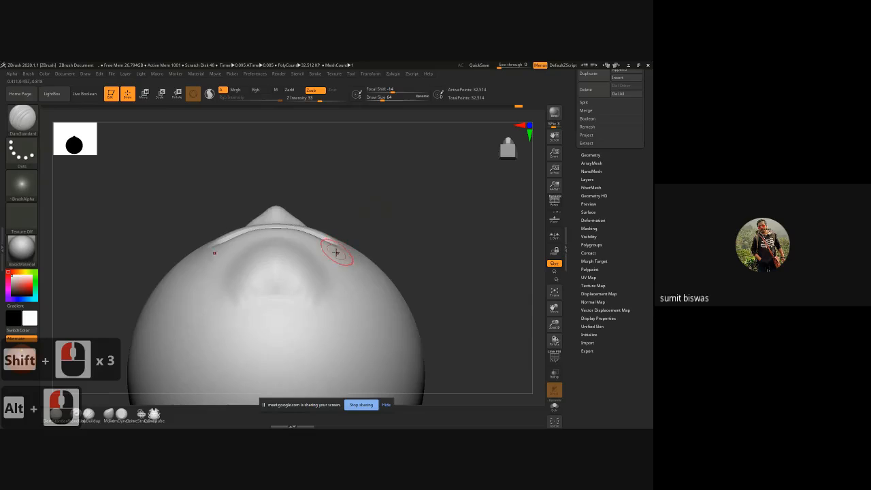
key(b)
key(m)
key(v)
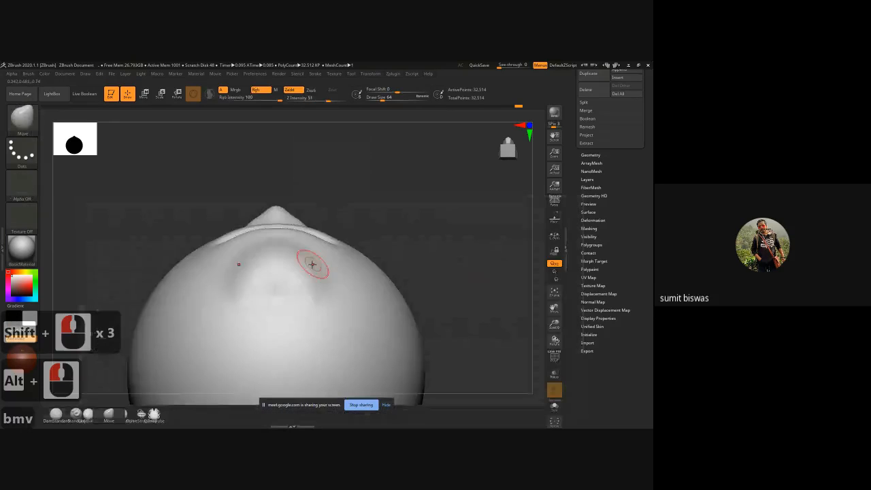
key(bracketright)
key(bracketright)
key(bracketright)
key(bracketright)
key(bracketright)
key(bracketright)
key(bracketright)
key(bracketright)
key(bracketright)
key(bracketright)
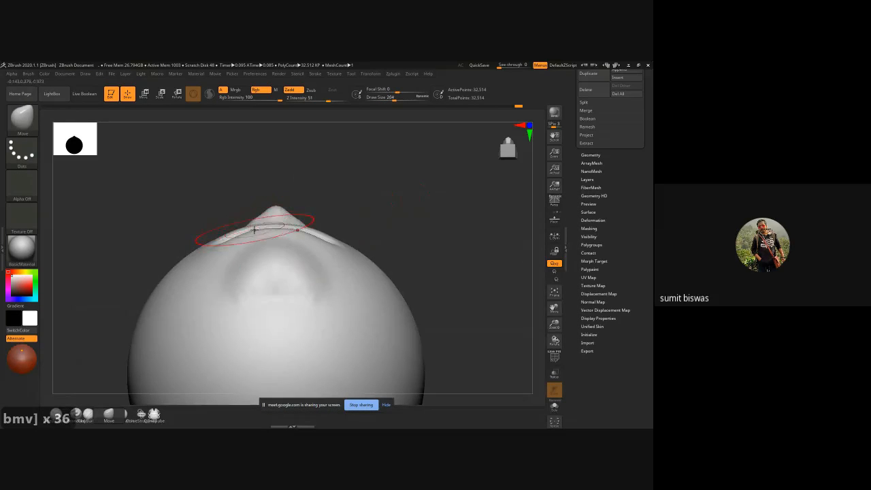
drag(274, 224, 276, 215)
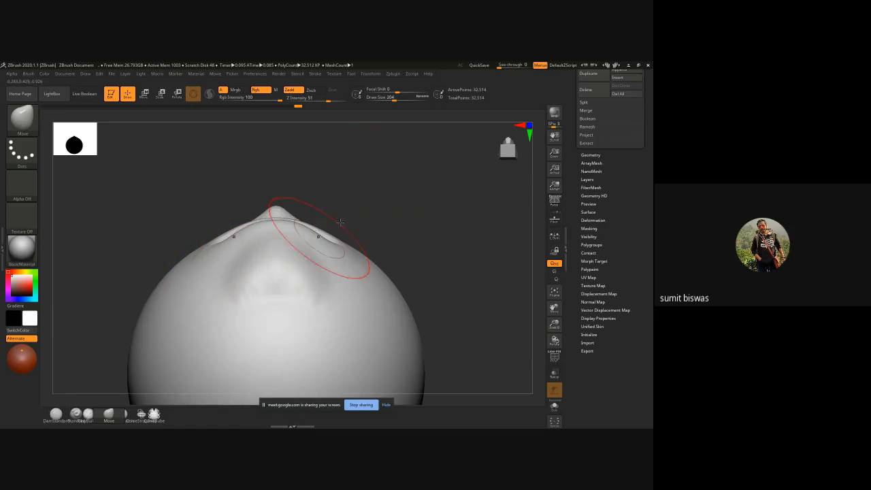
Step: Return to the front view and switch to the DamStandard brush with its draw size reduced to 40
drag(359, 192, 451, 273)
alt+drag(451, 273, 443, 307)
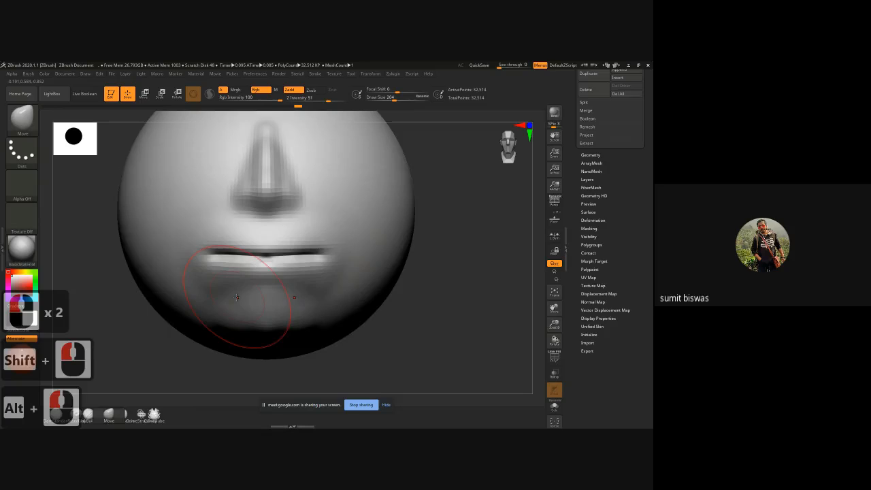
key(b)
key(d)
key(s)
key([)
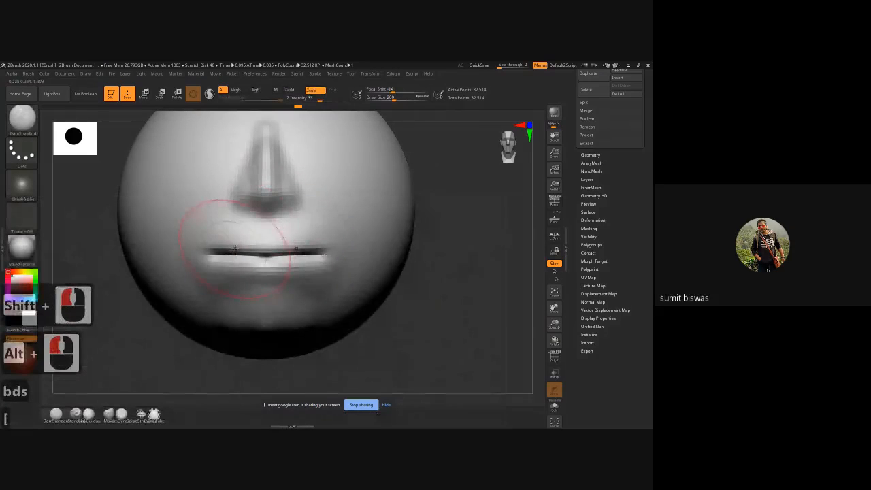
key(bracketleft)
key(bracketleft)
key(bracketleft)
key(bracketleft)
key(bracketleft)
key(bracketleft)
key(bracketleft)
key(bracketleft)
key(bracketleft)
key(bracketleft)
key(bracketleft)
key(bracketleft)
key(bracketleft)
key(bracketleft)
key(bracketleft)
key(bracketleft)
key(bracketleft)
key(bracketleft)
key(bracketleft)
key(bracketleft)
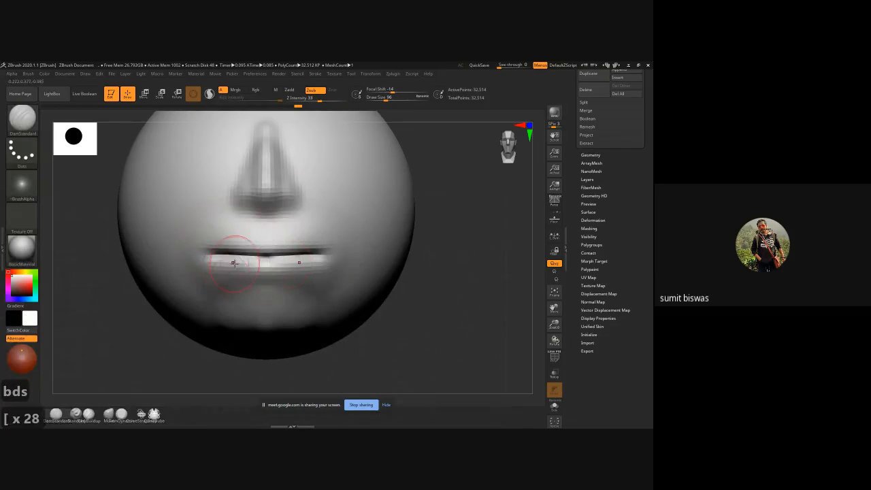
alt+drag(470, 289, 471, 296)
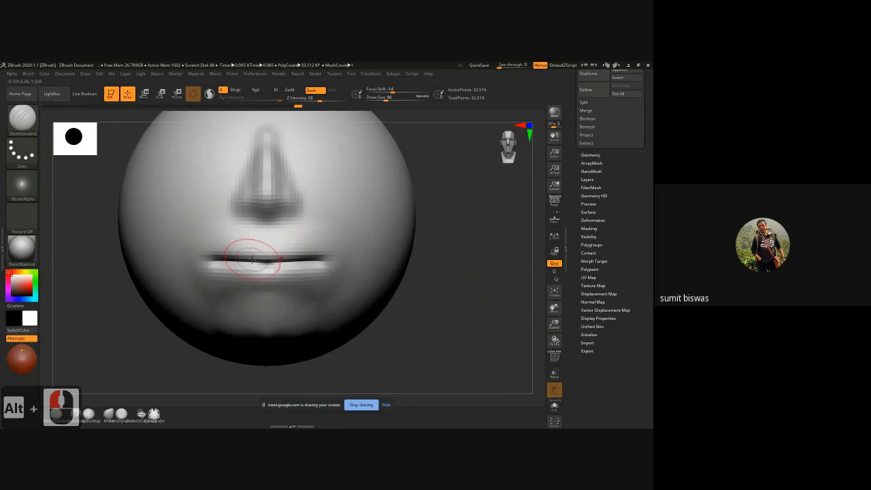
key(bracketleft)
key(bracketleft)
key(bracketleft)
key(bracketleft)
key(bracketleft)
key(bracketleft)
key(bracketleft)
key(bracketleft)
key(bracketleft)
key(bracketleft)
key(bracketleft)
key(bracketleft)
key(bracketleft)
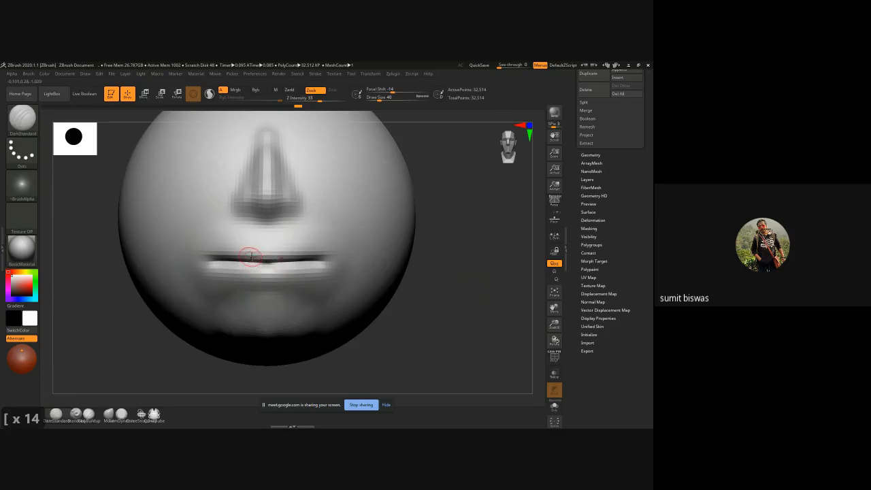
Step: Mask the upper lip, invert the mask, and move the lip forward in the side view with the transform gizmo
key(ctrl)
mouse_move(253, 249)
ctrl+mouse_down()
mouse_move(221, 258)
mouse_move(271, 250)
mouse_move(220, 254)
ctrl+mouse_up()
key(ctrl+z)
shift+drag(458, 279, 489, 283)
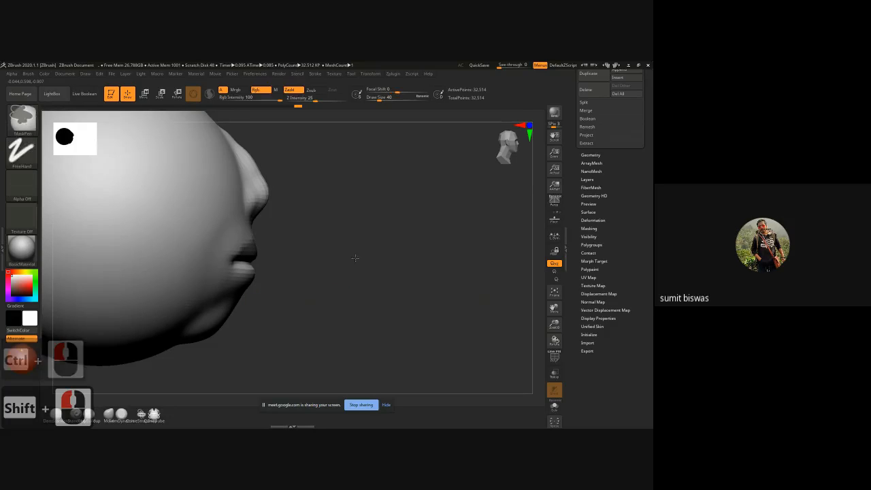
ctrl+click(335, 276)
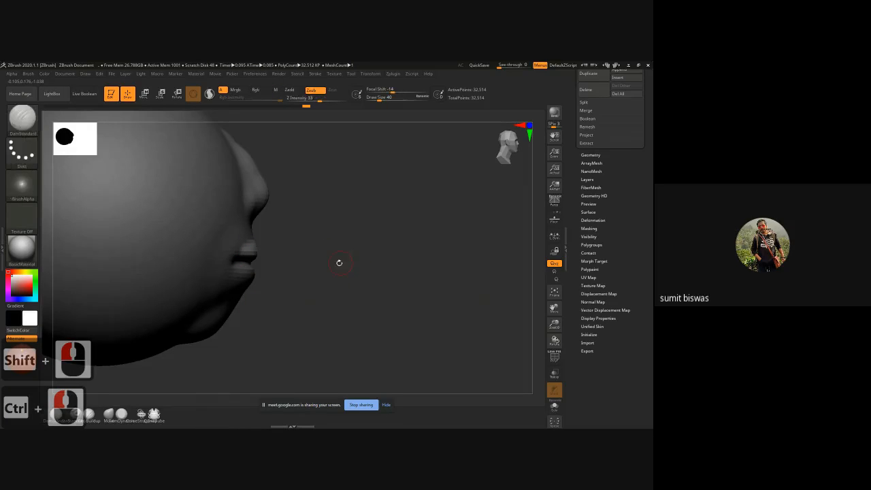
key(w)
drag(145, 217, 154, 217)
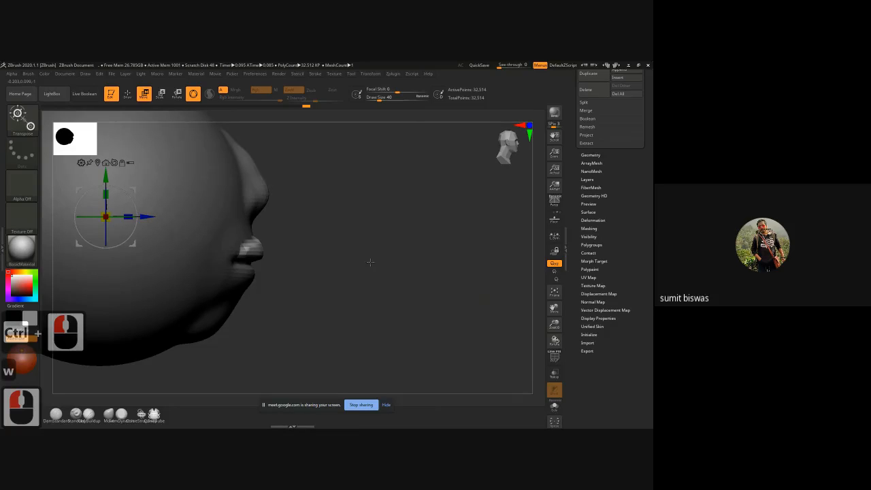
Step: Clear the mask, build up and smooth the upper lip with ClayBuildup at a draw size of 56, and carve slightly beneath the nose
mouse_move(337, 240)
ctrl+mouse_down()
mouse_move(407, 287)
mouse_move(370, 273)
mouse_move(317, 293)
mouse_move(468, 287)
ctrl+mouse_up()
key(b)
key(c)
key(b)
ctrl+right_drag(292, 221, 308, 238)
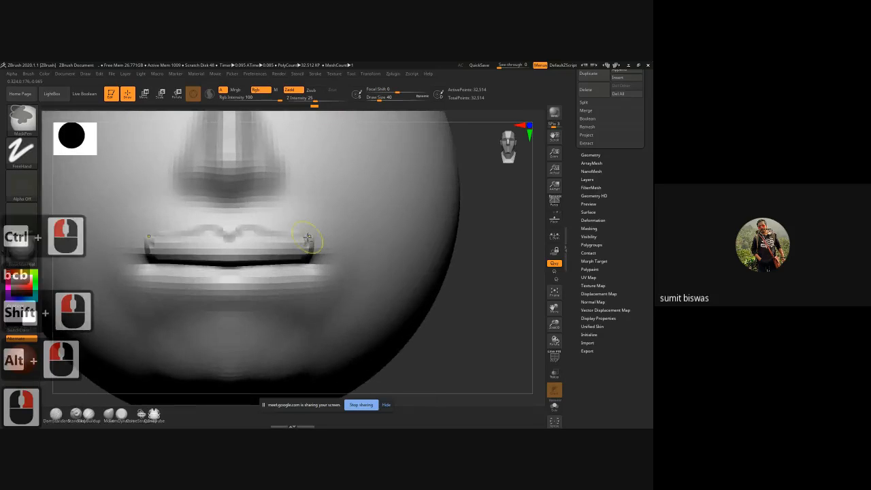
key(bracketright)
key(bracketright)
key(bracketright)
key(bracketright)
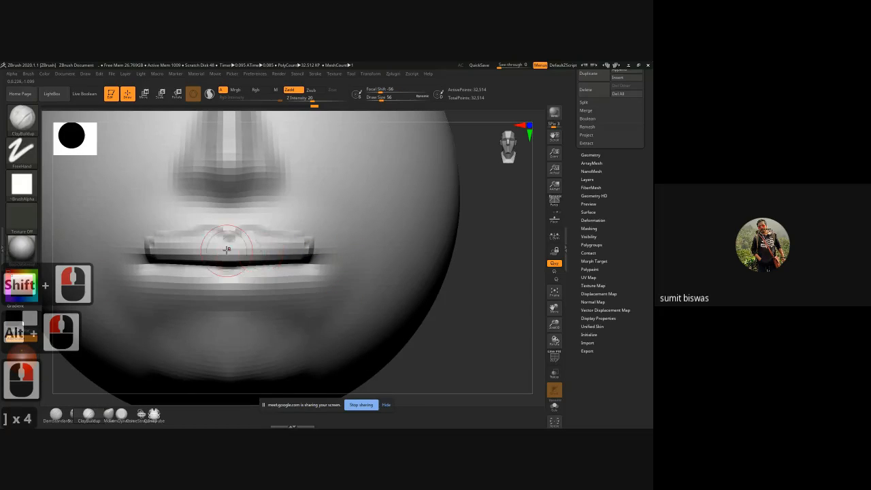
mouse_move(219, 252)
mouse_down()
mouse_move(148, 257)
mouse_move(184, 246)
mouse_up()
shift+drag(194, 241, 144, 259)
shift+drag(144, 259, 195, 239)
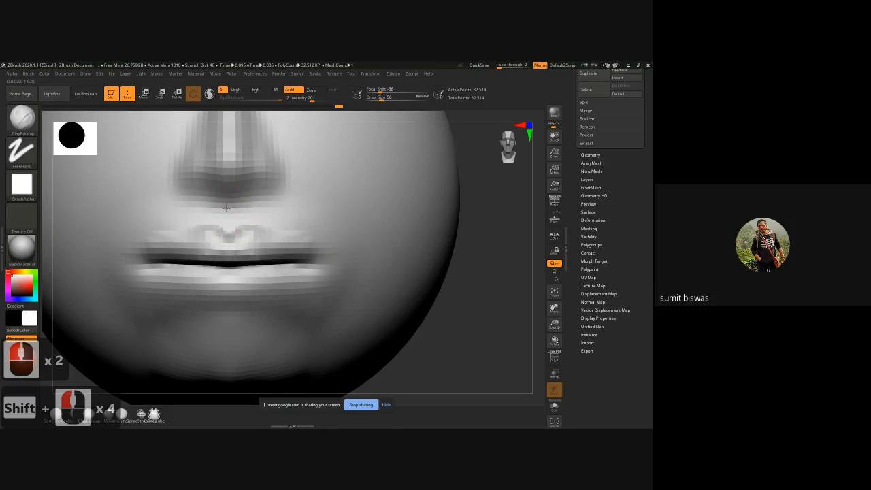
alt+drag(226, 206, 225, 217)
key(b)
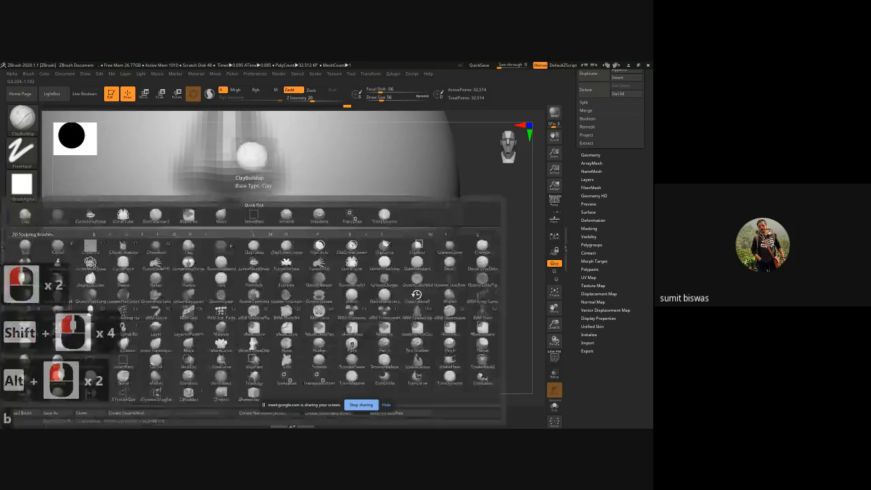
key(d)
key(d)
drag(214, 230, 219, 206)
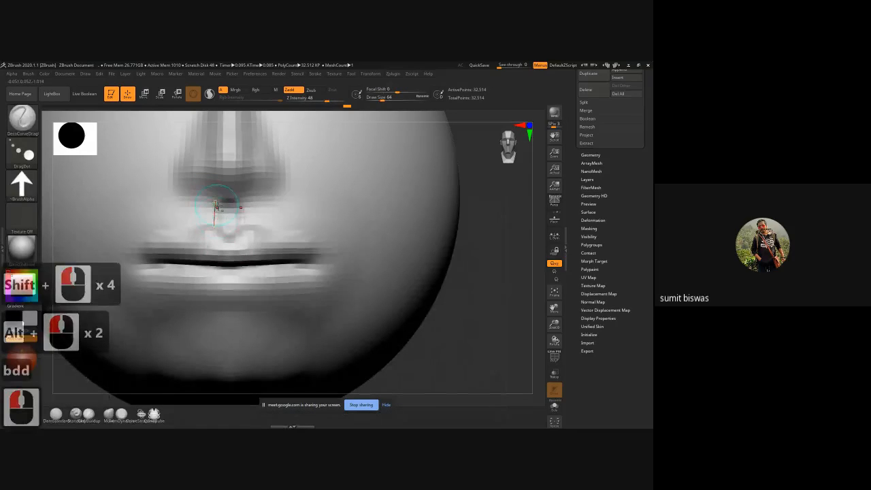
key(ctrl+z)
Step: Raise the philtrum ridges and the outlines of both lips with inverted DamStandard strokes at a draw size of 56
key(b)
key(d)
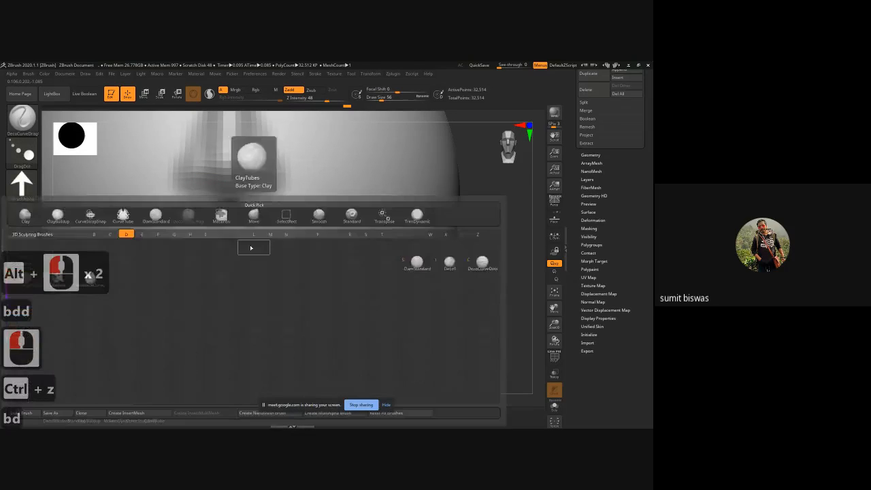
key(s)
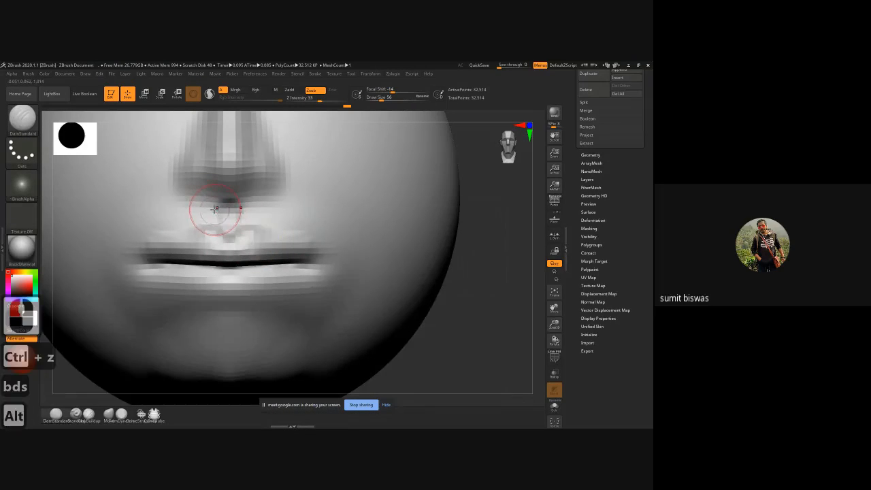
mouse_move(215, 206)
alt+mouse_down()
mouse_move(210, 235)
mouse_move(211, 213)
mouse_move(223, 240)
mouse_move(208, 232)
mouse_move(187, 244)
alt+mouse_up()
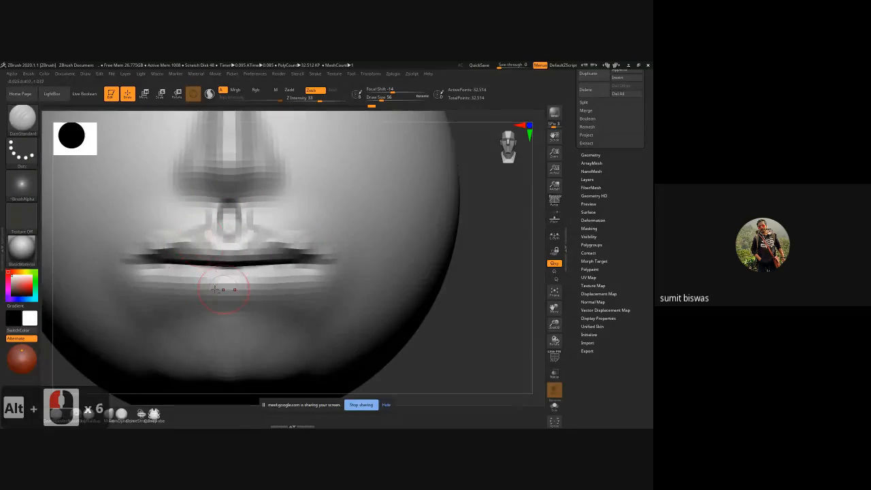
mouse_move(158, 275)
alt+mouse_down()
mouse_move(177, 286)
mouse_move(274, 297)
alt+mouse_up()
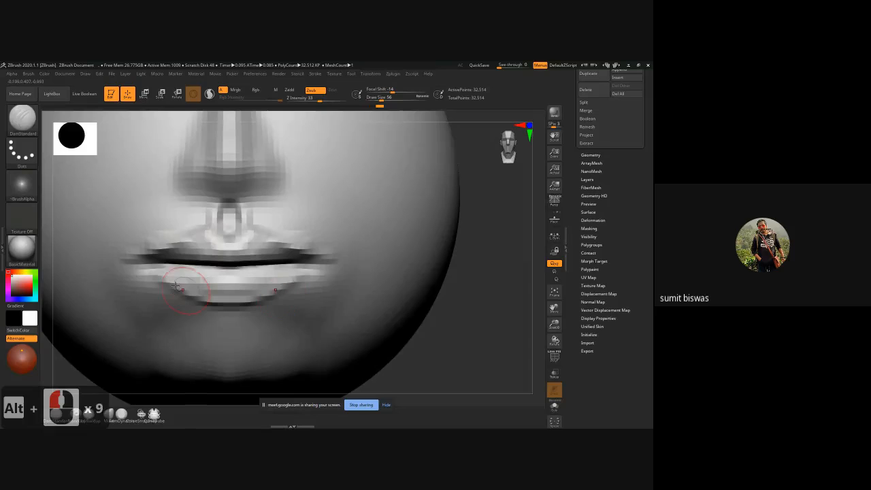
mouse_move(163, 279)
alt+mouse_down()
mouse_move(182, 292)
mouse_move(280, 295)
mouse_move(326, 262)
alt+mouse_up()
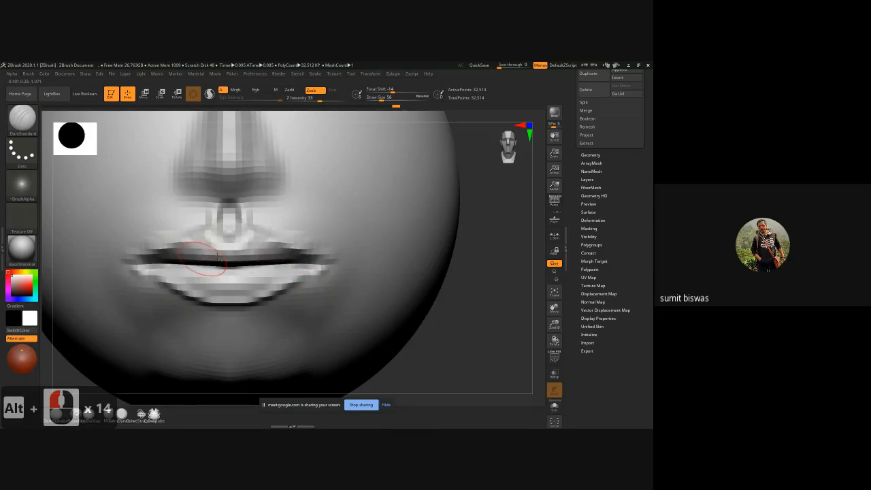
Step: Build up the skin around the mouth corners with ClayBuildup, enlarging the draw size to 68
key(b)
key(c)
key(b)
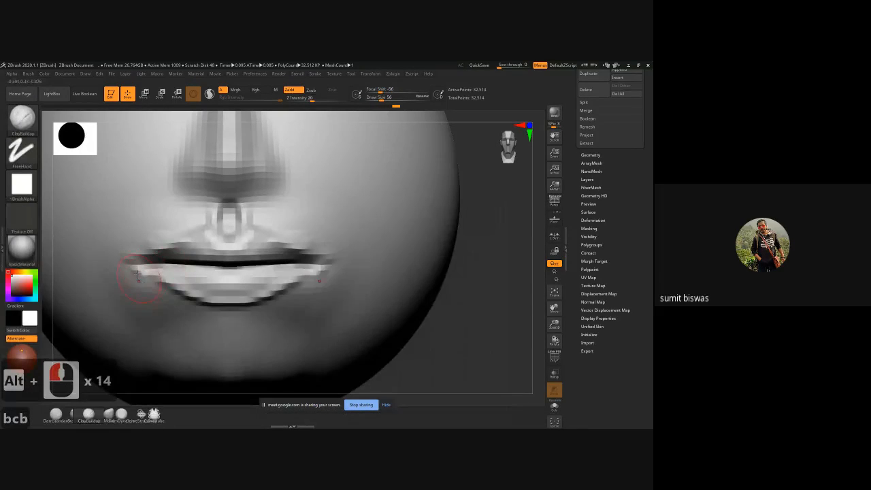
mouse_move(134, 242)
mouse_down()
mouse_move(116, 272)
mouse_move(117, 248)
mouse_up()
key(])
key(])
key(])
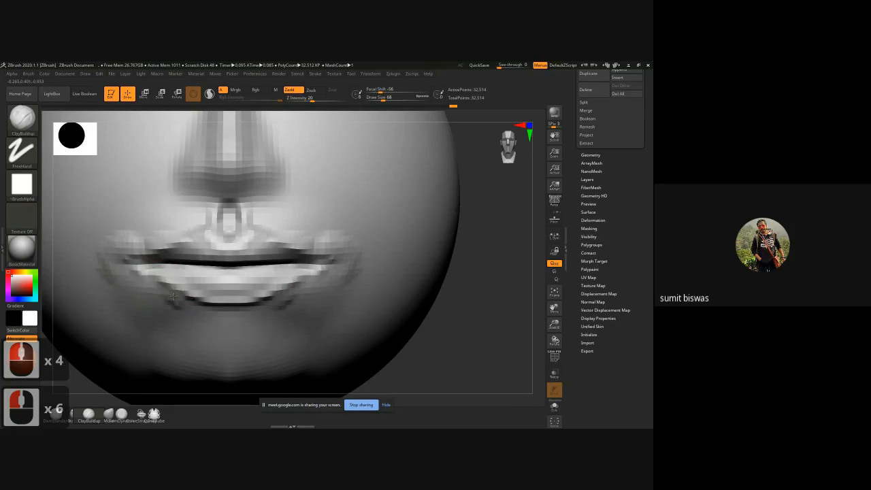
Step: Fill and smooth the skin below the outer ends of the lower lip, enlarging the ClayBuildup draw size to 80
drag(165, 287, 165, 298)
key(bracketright)
key(bracketright)
key(bracketright)
mouse_move(158, 293)
mouse_down()
mouse_move(151, 312)
mouse_move(163, 322)
mouse_up()
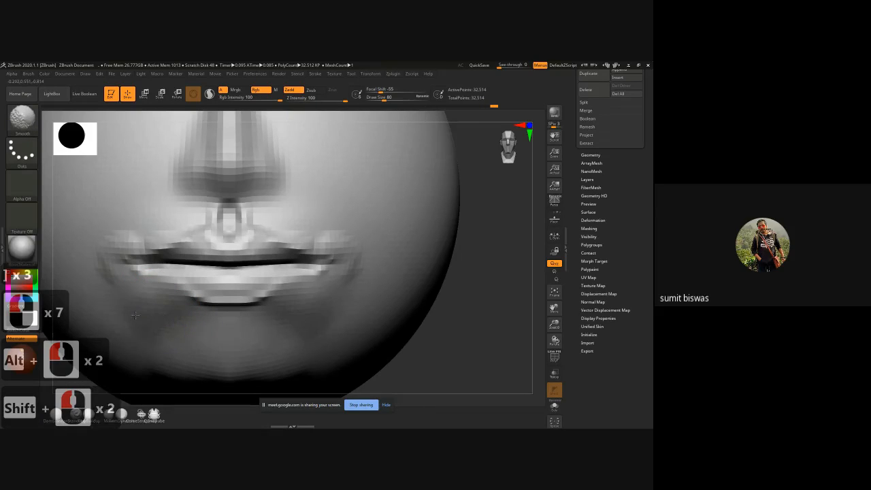
Step: Build up volume in the middle of the lower lip with ClayBuildup, reducing the draw size to 64
mouse_move(192, 295)
shift+mouse_down()
mouse_move(212, 283)
mouse_move(226, 294)
shift+mouse_up()
drag(203, 291, 227, 293)
mouse_move(201, 289)
mouse_down()
mouse_move(226, 291)
mouse_move(191, 278)
mouse_move(201, 280)
mouse_up()
key(bracketleft)
key(bracketleft)
key(bracketleft)
key(bracketleft)
drag(193, 280, 225, 293)
drag(221, 294, 205, 293)
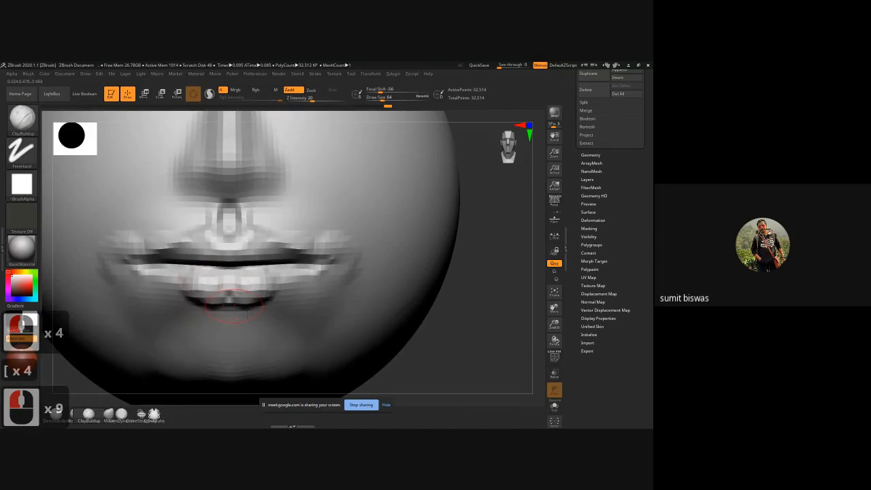
mouse_move(186, 278)
mouse_down()
mouse_move(216, 282)
mouse_move(210, 256)
mouse_up()
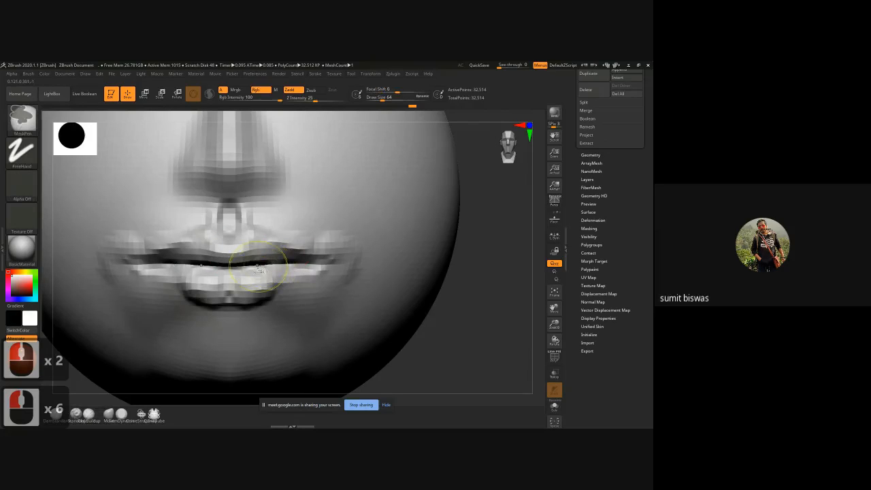
Step: Subdivide the mesh once and add more volume to both lips with ClayBuildup at a draw size of 64
key(ctrl+d)
alt+drag(486, 317, 497, 290)
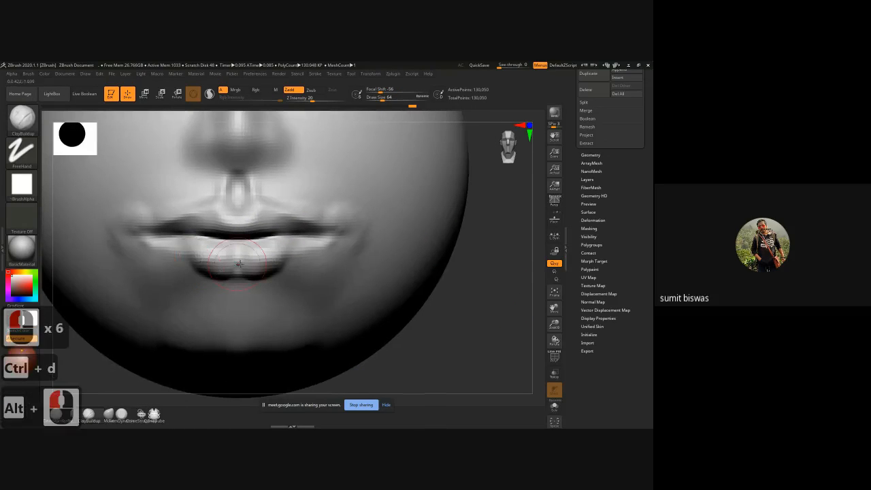
drag(239, 267, 238, 261)
mouse_move(238, 261)
mouse_down()
mouse_move(182, 246)
mouse_move(214, 250)
mouse_move(223, 230)
mouse_move(215, 227)
mouse_up()
drag(217, 227, 214, 227)
drag(207, 225, 211, 225)
drag(154, 235, 138, 239)
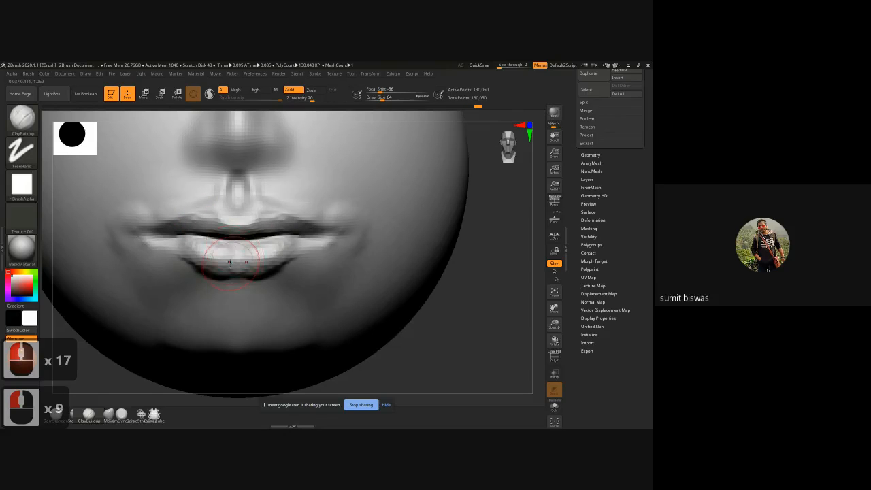
Step: Sharpen the edges of the upper and lower lips with inverted DamStandard strokes at a draw size of 64
key(b)
key(d)
key(s)
key(alt)
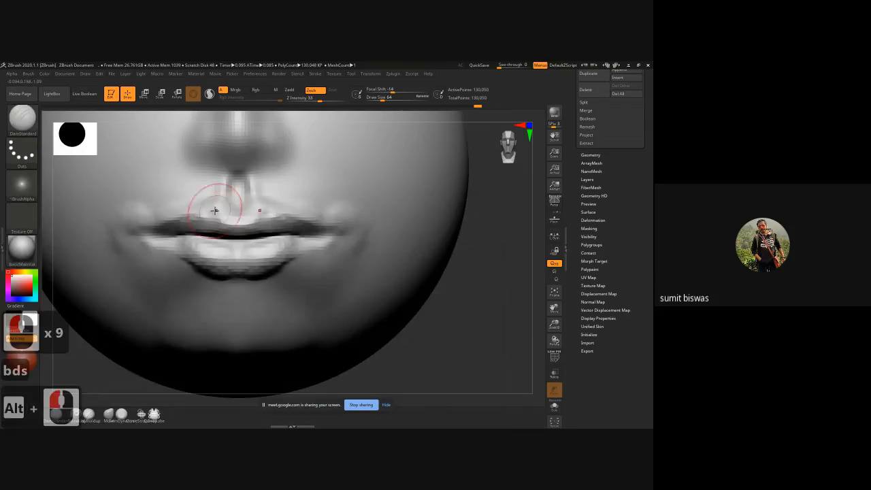
mouse_move(215, 210)
alt+mouse_down()
mouse_move(150, 233)
mouse_move(238, 228)
alt+mouse_up()
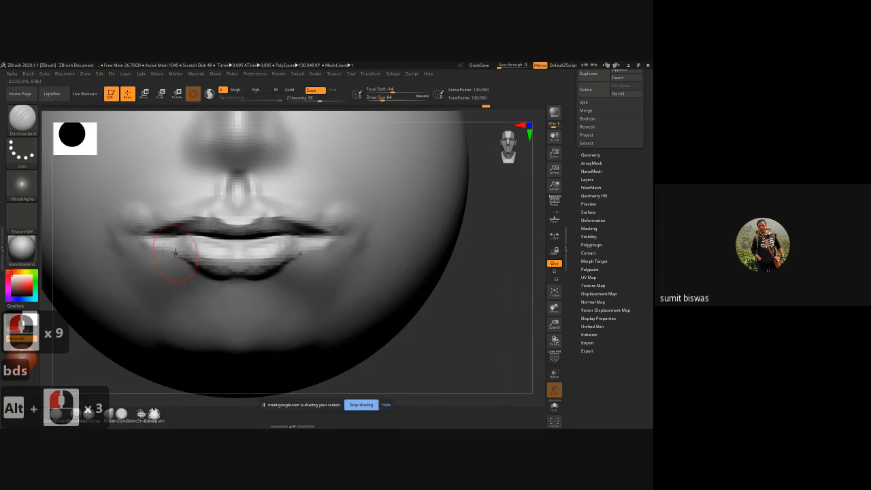
mouse_move(185, 244)
alt+mouse_down()
mouse_move(210, 273)
mouse_move(238, 275)
alt+mouse_up()
mouse_move(215, 257)
alt+mouse_down()
mouse_move(238, 260)
mouse_move(167, 246)
alt+mouse_up()
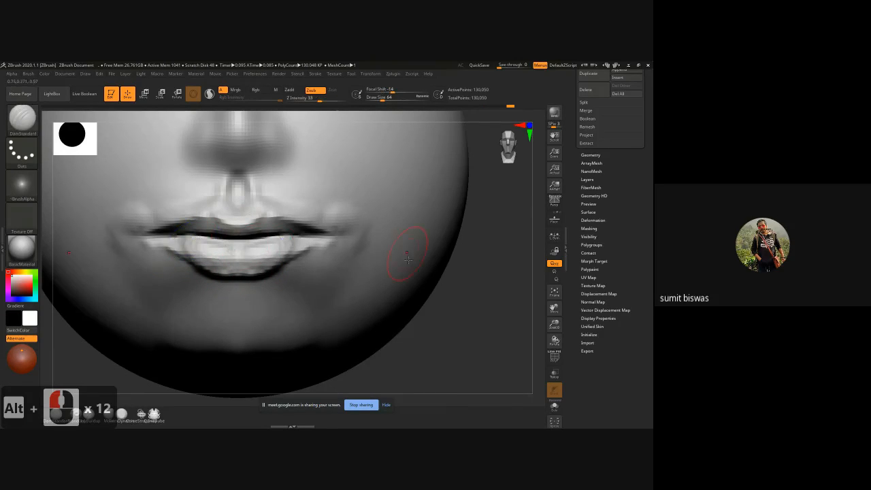
Step: Fill the skin between the nose and the upper lip with ClayBuildup strokes and smooth it out to the mouth corners
mouse_move(186, 188)
shift+mouse_down()
mouse_move(142, 206)
mouse_move(110, 243)
mouse_move(132, 205)
mouse_move(206, 188)
shift+mouse_up()
key(b)
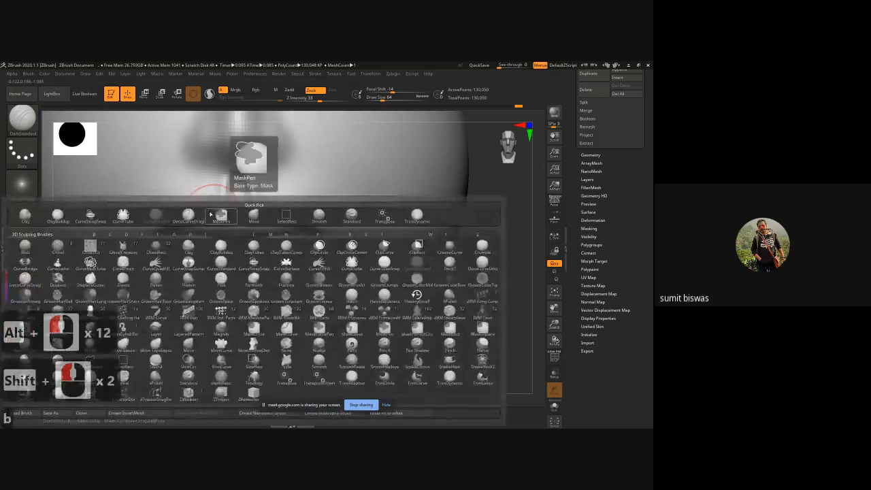
key(c)
key(b)
drag(213, 199, 218, 183)
mouse_move(213, 180)
mouse_down()
mouse_move(208, 201)
mouse_move(200, 177)
mouse_move(197, 201)
mouse_up()
drag(193, 180, 190, 205)
mouse_move(185, 183)
mouse_down()
mouse_move(183, 205)
mouse_move(163, 210)
mouse_move(180, 203)
mouse_up()
drag(188, 180, 188, 202)
mouse_move(197, 179)
mouse_down()
mouse_move(205, 206)
mouse_move(185, 206)
mouse_up()
drag(177, 184, 165, 207)
drag(165, 183, 148, 213)
mouse_move(183, 184)
mouse_down()
mouse_move(177, 204)
mouse_move(195, 184)
mouse_move(134, 212)
mouse_up()
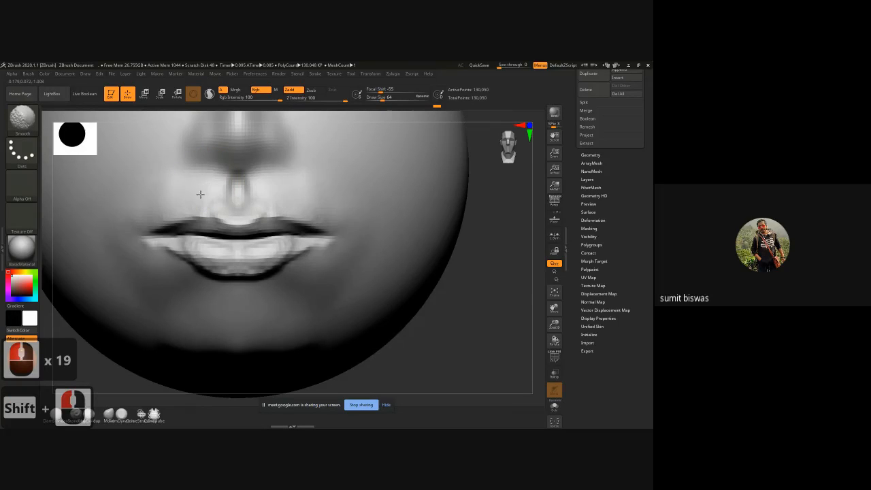
mouse_move(134, 200)
shift+mouse_down()
mouse_move(164, 181)
mouse_move(210, 188)
shift+mouse_up()
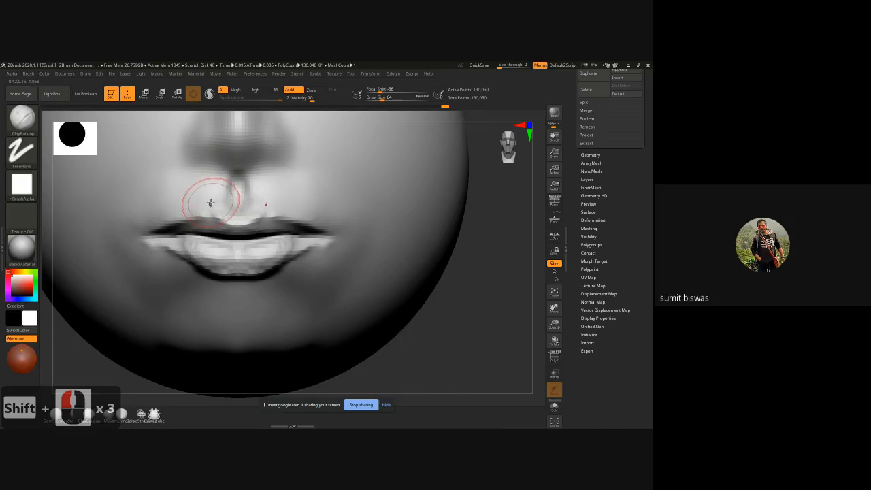
Step: Redefine the upper lip's border from the centre to the mouth corners with inverted DamStandard strokes
key(b)
key(d)
key(s)
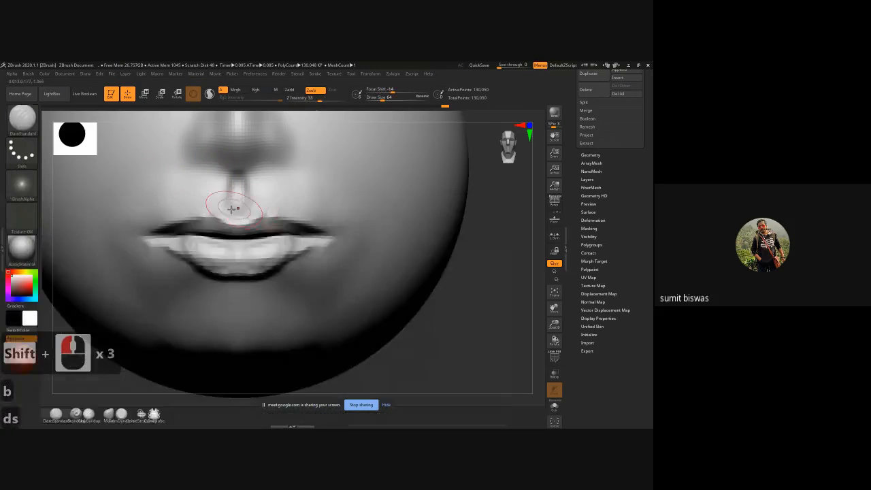
key(alt)
alt+drag(214, 218, 159, 228)
mouse_move(210, 216)
alt+mouse_down()
mouse_move(238, 221)
mouse_move(227, 214)
mouse_move(245, 210)
mouse_move(234, 213)
alt+mouse_up()
drag(180, 217, 173, 218)
drag(198, 214, 149, 224)
mouse_move(182, 220)
mouse_down()
mouse_move(211, 206)
mouse_move(150, 221)
mouse_up()
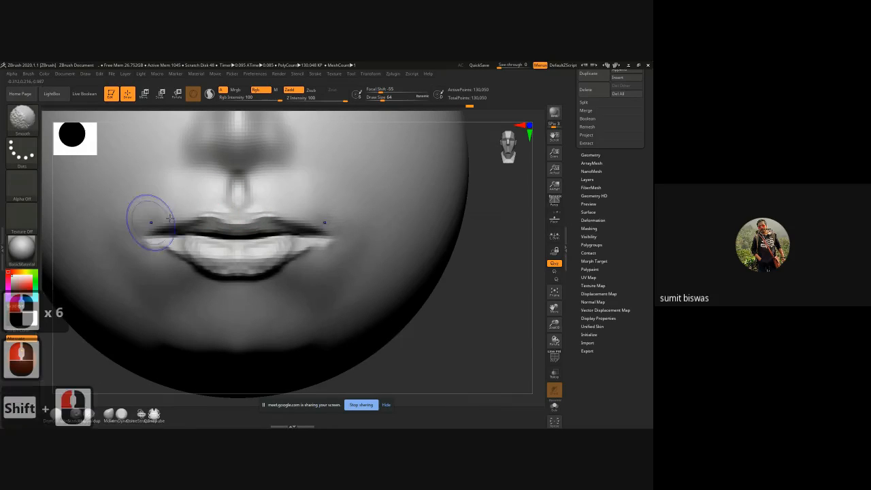
Step: Smooth the skin above the upper lip and around the mouth corners
mouse_move(204, 207)
mouse_down()
mouse_move(176, 204)
mouse_move(132, 219)
mouse_up()
shift+drag(230, 196, 139, 219)
mouse_move(161, 214)
shift+mouse_down()
mouse_move(121, 223)
mouse_move(142, 218)
shift+mouse_up()
mouse_move(142, 218)
shift+mouse_down()
mouse_move(121, 228)
mouse_move(153, 243)
mouse_move(140, 243)
shift+mouse_up()
shift+drag(156, 248, 145, 252)
Step: Define the lower lip's bottom edge with DamStandard and smooth across the lip surface
shift+drag(203, 273, 259, 274)
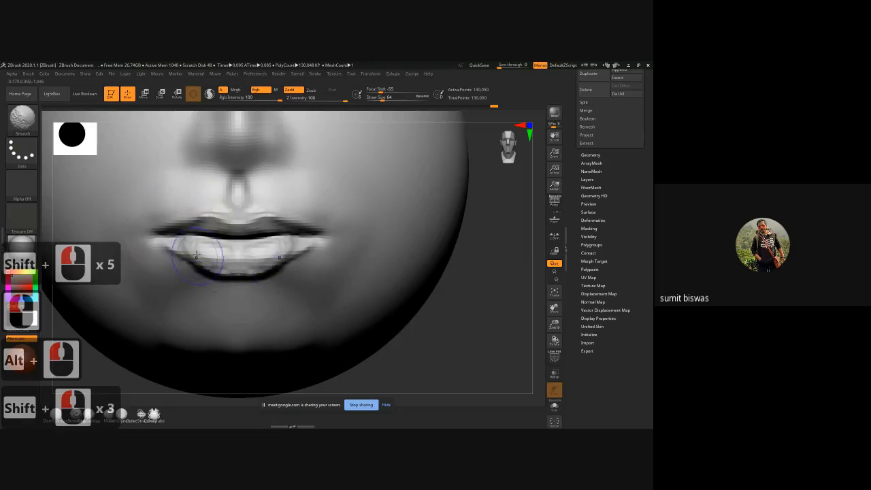
shift+drag(197, 255, 202, 257)
shift+drag(202, 257, 233, 264)
shift+drag(226, 260, 246, 259)
shift+drag(242, 257, 272, 251)
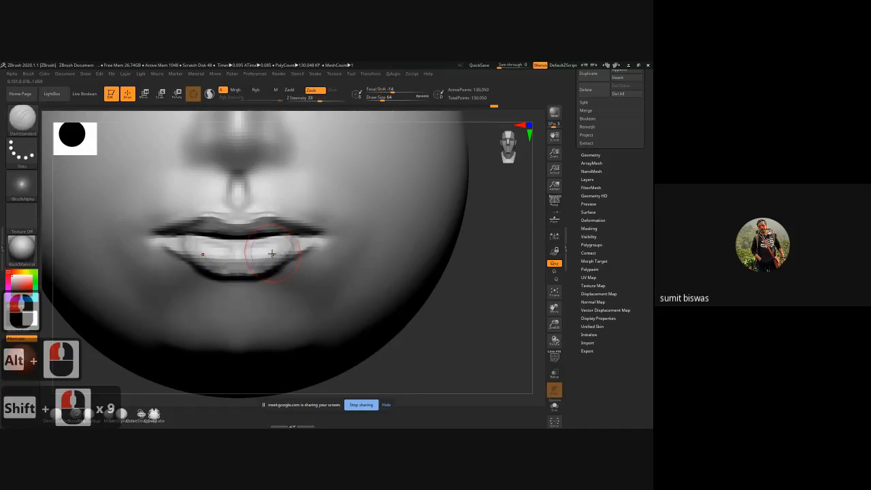
Step: Smooth the lower lip and the mouth corners while viewing the whole face
mouse_move(399, 296)
ctrl+right_down()
mouse_move(446, 309)
mouse_move(360, 288)
mouse_move(352, 323)
ctrl+right_up()
shift+drag(276, 281, 279, 280)
shift+drag(279, 279, 286, 290)
shift+drag(286, 289, 329, 279)
shift+drag(328, 278, 322, 273)
shift+drag(319, 272, 300, 267)
shift+drag(303, 266, 328, 276)
shift+drag(336, 271, 343, 272)
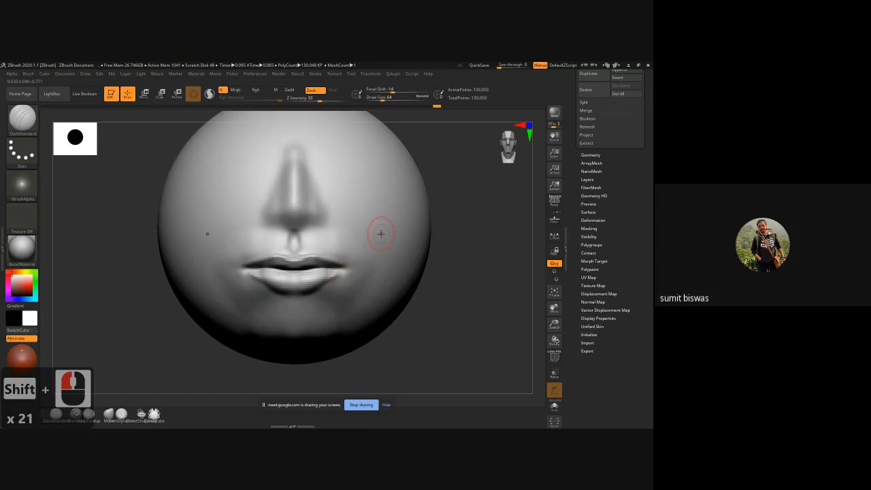
Step: Reshape the mouth corners and the middle of the lips with the Move brush at a draw size of 80
key(b)
key(m)
key(v)
key(ctrl)
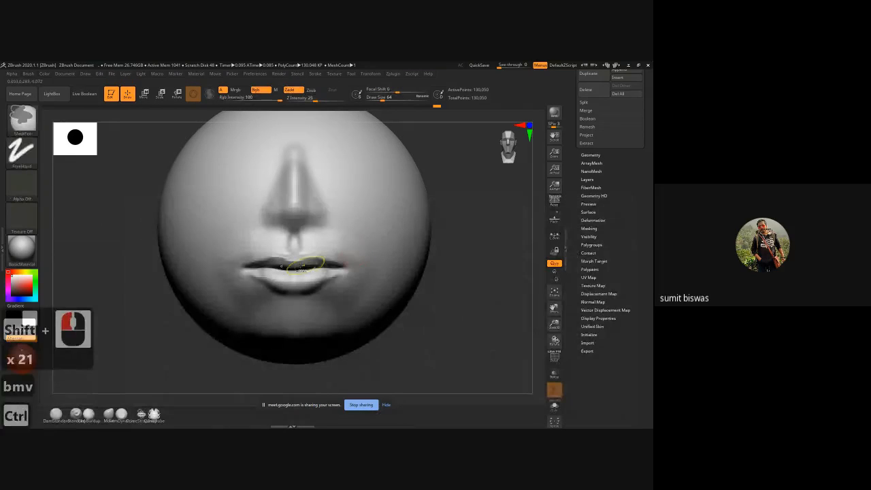
ctrl+right_drag(304, 266, 303, 281)
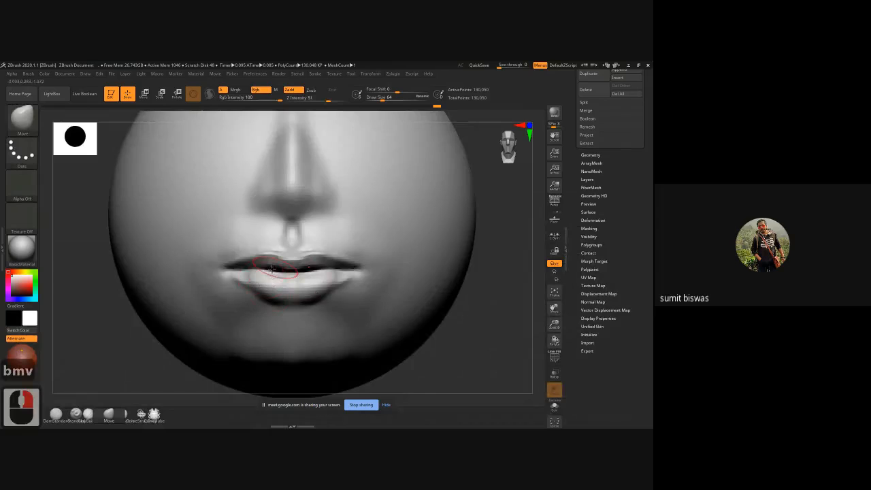
key(bracketright)
key(bracketright)
key(bracketright)
key(bracketright)
drag(235, 262, 233, 268)
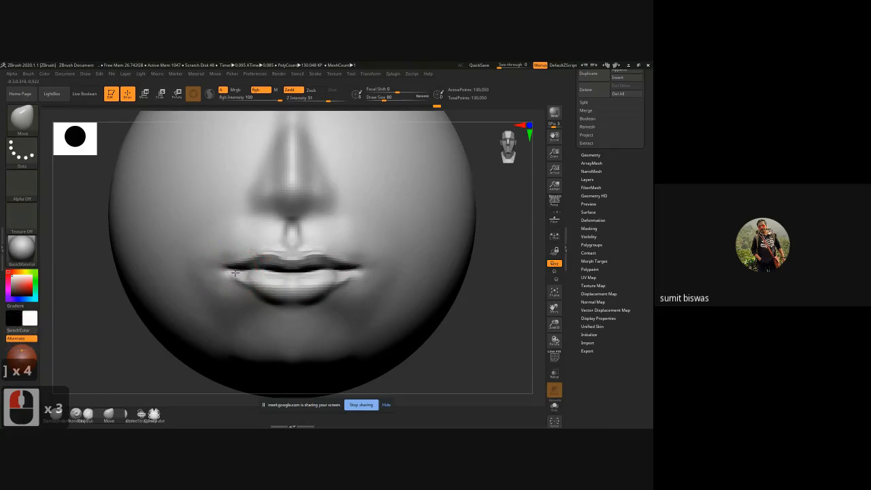
mouse_move(293, 271)
mouse_down()
mouse_move(267, 300)
mouse_move(291, 298)
mouse_up()
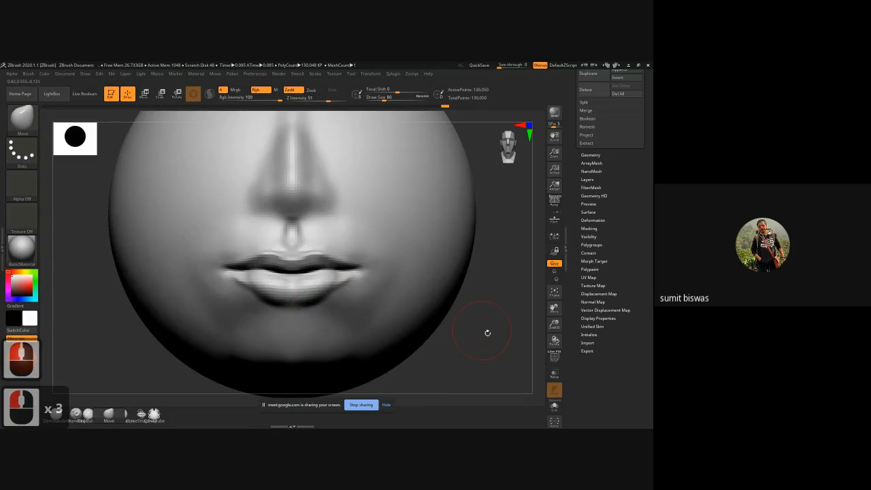
Step: Build up the area below the lower lip towards the chin with ClayBuildup at a draw size of 80
alt+drag(482, 341, 476, 327)
key(b)
key(c)
key(b)
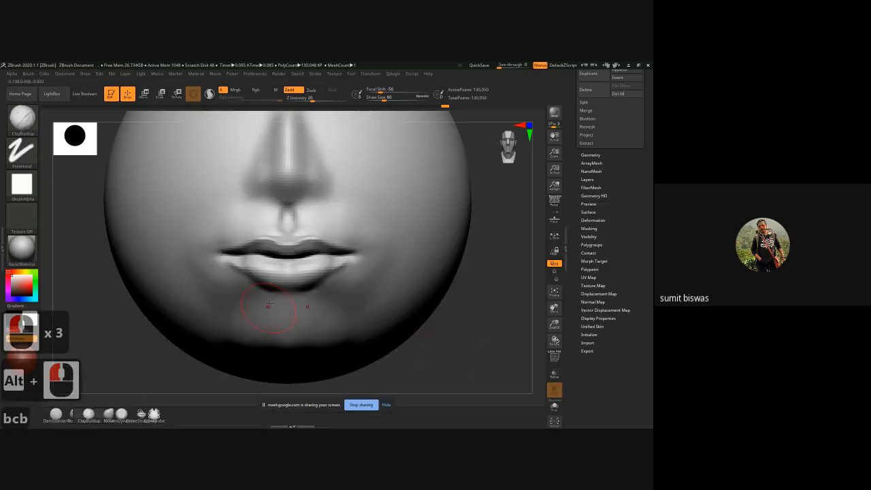
mouse_move(266, 305)
mouse_down()
mouse_move(253, 317)
mouse_move(309, 306)
mouse_move(320, 316)
mouse_up()
mouse_move(265, 298)
mouse_down()
mouse_move(320, 304)
mouse_move(298, 307)
mouse_up()
alt+drag(266, 310, 309, 314)
drag(258, 325, 308, 328)
mouse_move(272, 335)
mouse_down()
mouse_move(301, 338)
mouse_move(313, 306)
mouse_move(329, 296)
mouse_up()
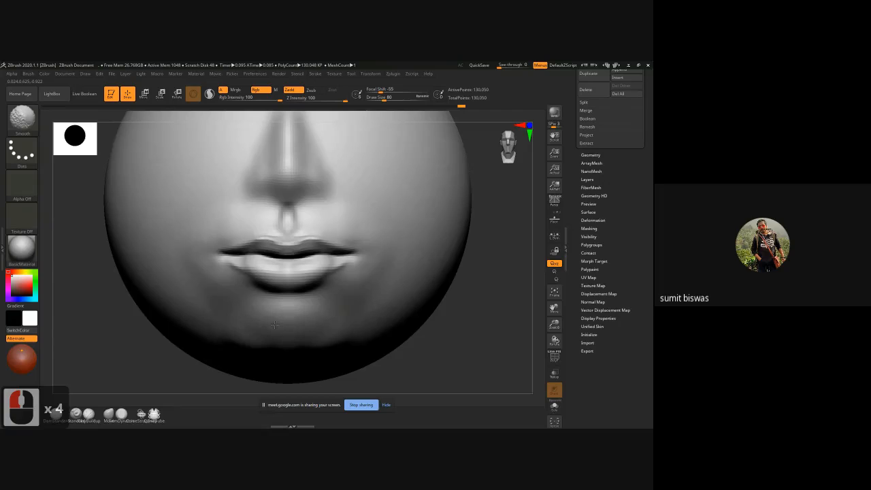
Step: Smooth the lower lip and its transition into the chin
shift+drag(320, 302, 334, 291)
mouse_move(315, 299)
shift+mouse_down()
mouse_move(345, 275)
mouse_move(343, 262)
mouse_move(346, 284)
mouse_move(332, 264)
mouse_move(315, 273)
shift+mouse_up()
mouse_move(329, 263)
mouse_down()
mouse_move(300, 284)
mouse_move(328, 268)
mouse_up()
mouse_move(256, 290)
shift+mouse_down()
mouse_move(253, 306)
mouse_move(250, 265)
mouse_move(270, 274)
shift+mouse_up()
shift+drag(270, 274, 296, 297)
alt+drag(473, 331, 449, 347)
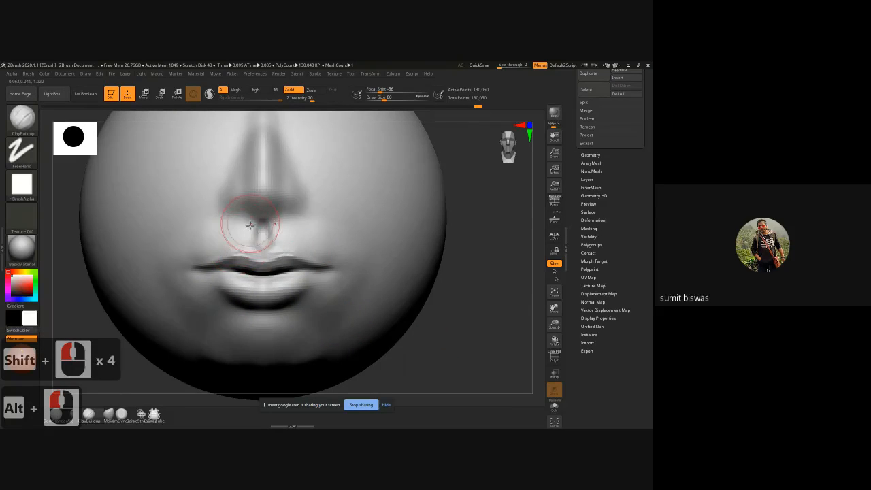
Step: Build up the area beside the philtrum between the nose and upper lip with ClayBuildup, and smooth it
drag(248, 224, 251, 237)
mouse_move(244, 221)
mouse_down()
mouse_move(245, 236)
mouse_move(231, 229)
mouse_move(229, 237)
mouse_up()
mouse_move(223, 223)
mouse_down()
mouse_move(215, 235)
mouse_move(234, 226)
mouse_move(227, 238)
mouse_up()
shift+drag(224, 228, 188, 235)
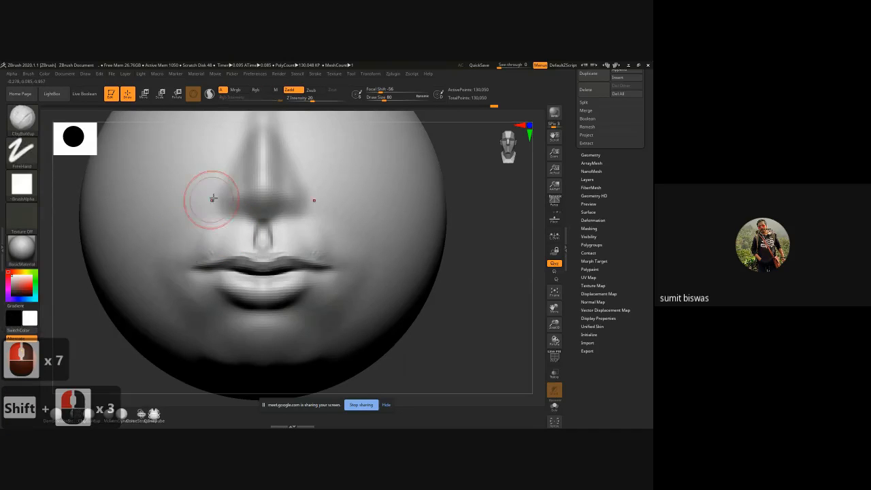
Step: Carve the creases around the nostril wings and under the nose with DamStandard at a draw size of 80
key(b)
key(d)
key(s)
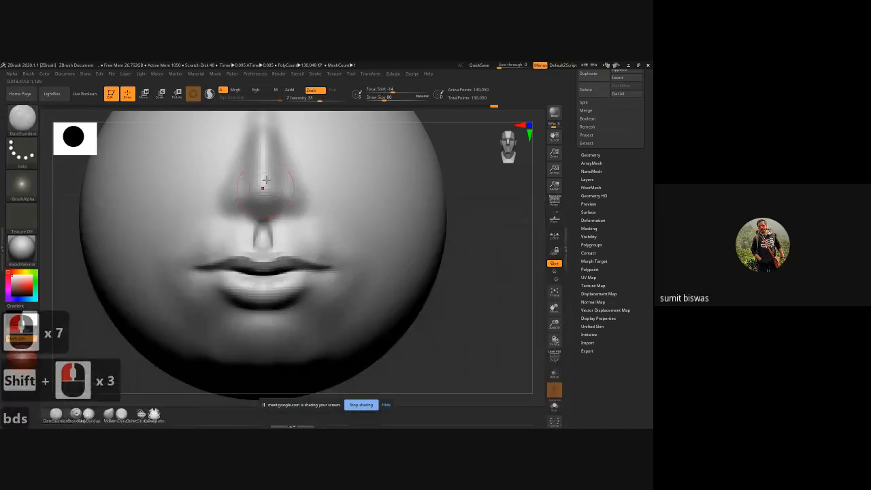
mouse_move(242, 180)
mouse_down()
mouse_move(227, 182)
mouse_move(223, 197)
mouse_move(264, 213)
mouse_up()
mouse_move(261, 209)
mouse_down()
mouse_move(263, 228)
mouse_move(246, 243)
mouse_move(202, 248)
mouse_up()
shift+drag(199, 247, 176, 242)
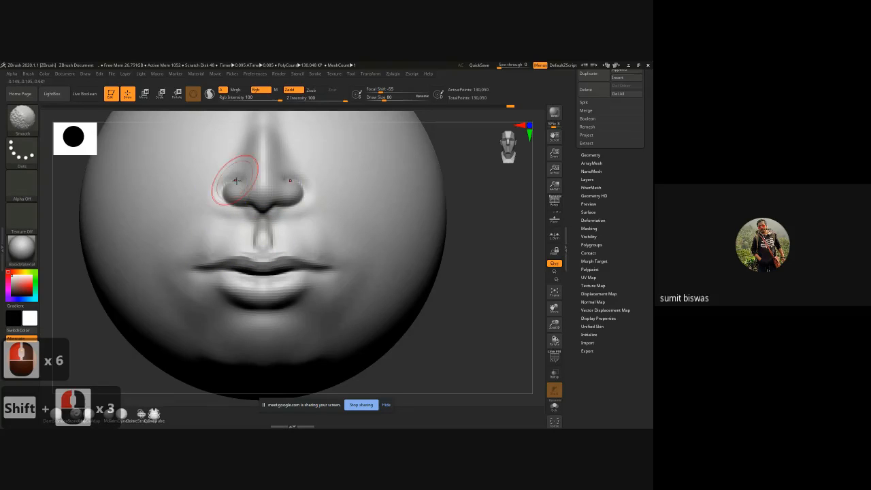
Step: Define and smooth the side of the nose bridge above the nostril wing in a three-quarter view
click(428, 210)
drag(479, 239, 407, 238)
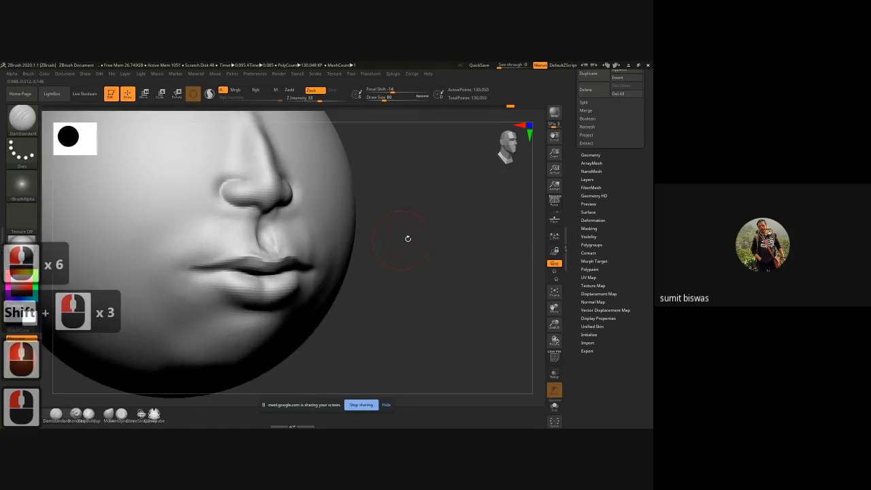
alt+drag(417, 199, 437, 266)
drag(256, 205, 264, 246)
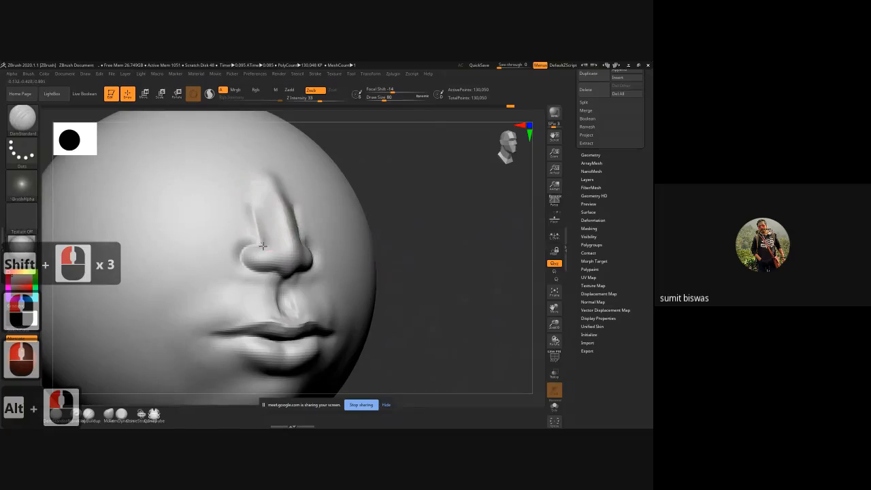
shift+drag(257, 205, 254, 181)
mouse_move(254, 182)
shift+mouse_down()
mouse_move(254, 212)
mouse_move(269, 173)
mouse_move(272, 209)
mouse_move(295, 206)
mouse_move(287, 227)
shift+mouse_up()
Step: Build up the nose tip and the nostril wings from both sides with ClayBuildup
key(b)
key(c)
key(b)
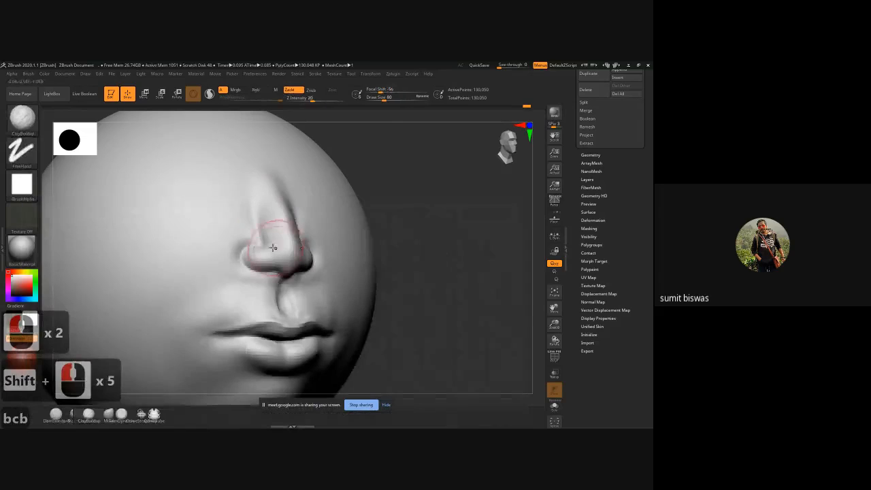
mouse_move(258, 255)
mouse_down()
mouse_move(279, 257)
mouse_move(288, 270)
mouse_up()
drag(462, 248, 327, 251)
mouse_move(283, 252)
mouse_down()
mouse_move(293, 254)
mouse_move(280, 239)
mouse_up()
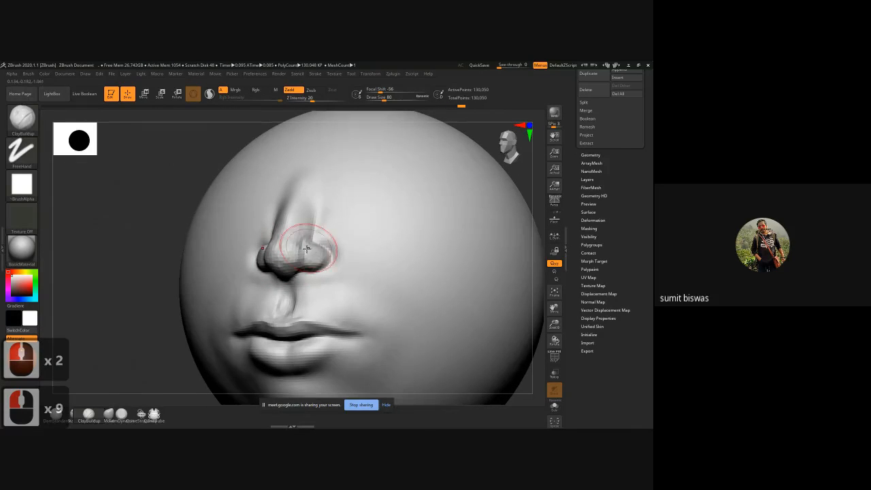
shift+drag(128, 291, 162, 285)
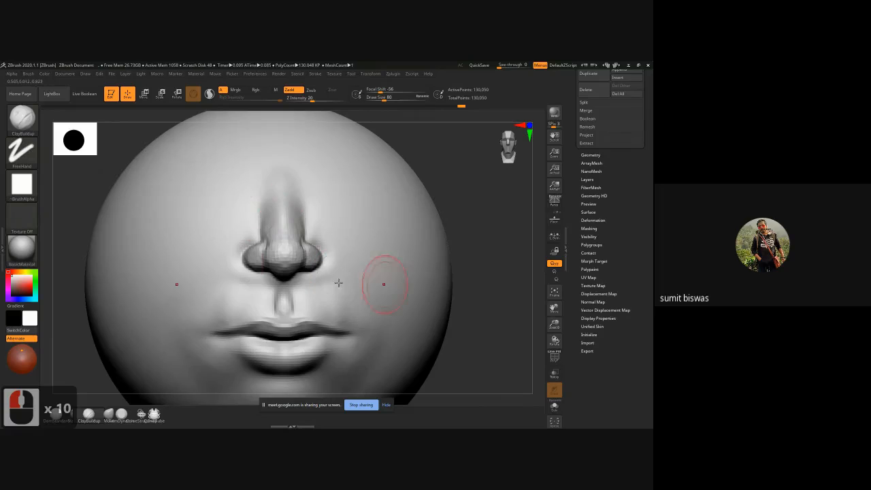
Step: Examine the proportions of the whole face from the front and the nose, lips and chin in profile
ctrl+right_drag(277, 253, 390, 311)
alt+drag(411, 326, 404, 312)
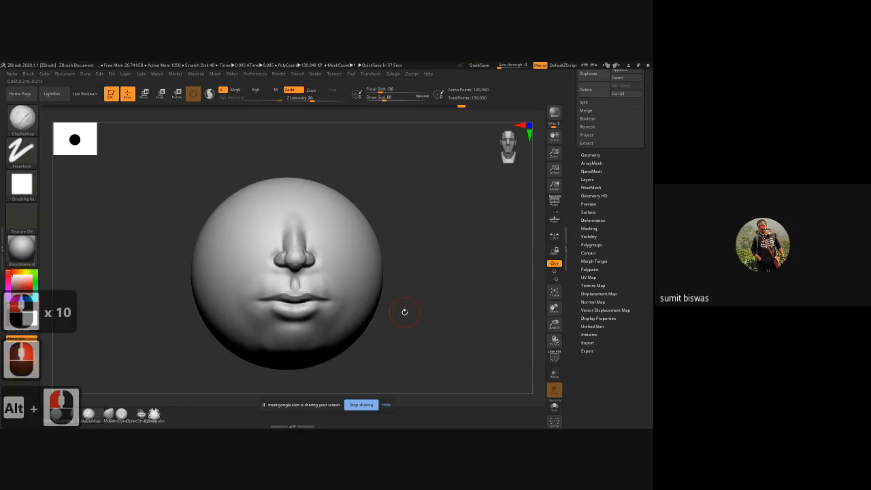
alt+drag(419, 334, 390, 325)
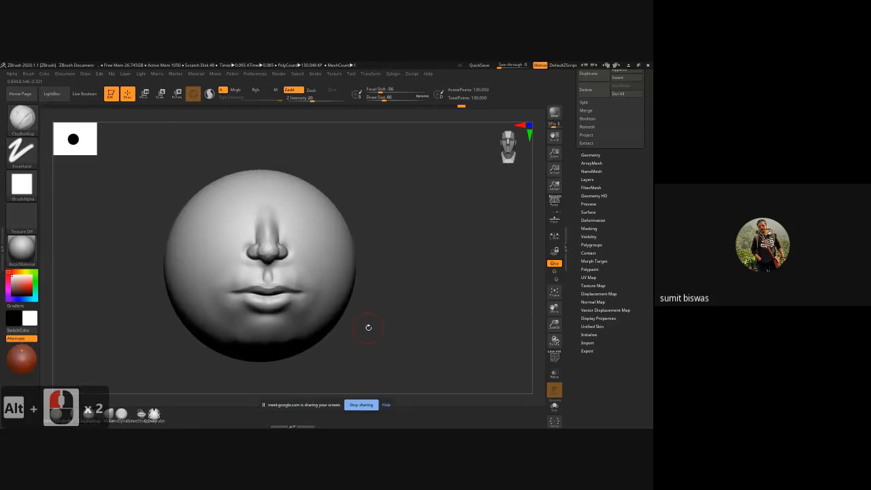
key(bracketright)
key(bracketright)
key(bracketright)
key(bracketright)
key(bracketright)
key(bracketright)
key(bracketright)
key(bracketright)
key(bracketright)
key(bracketright)
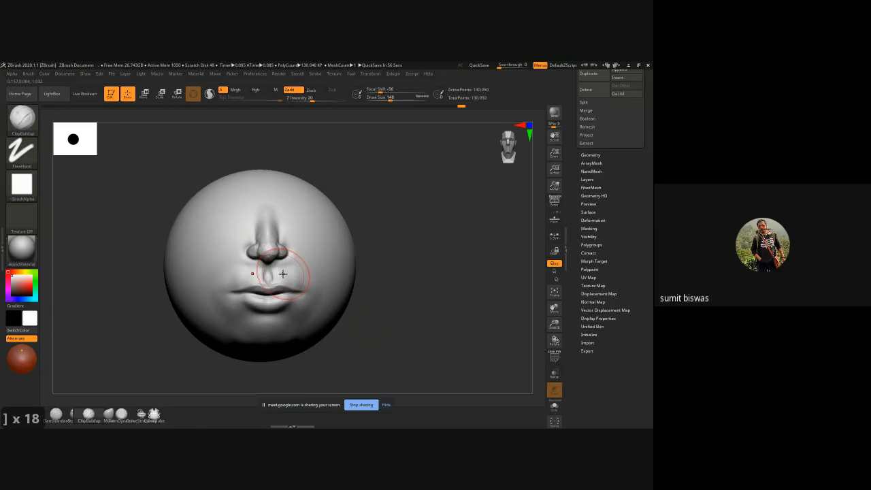
drag(432, 295, 404, 302)
drag(235, 329, 221, 322)
alt+drag(221, 322, 215, 303)
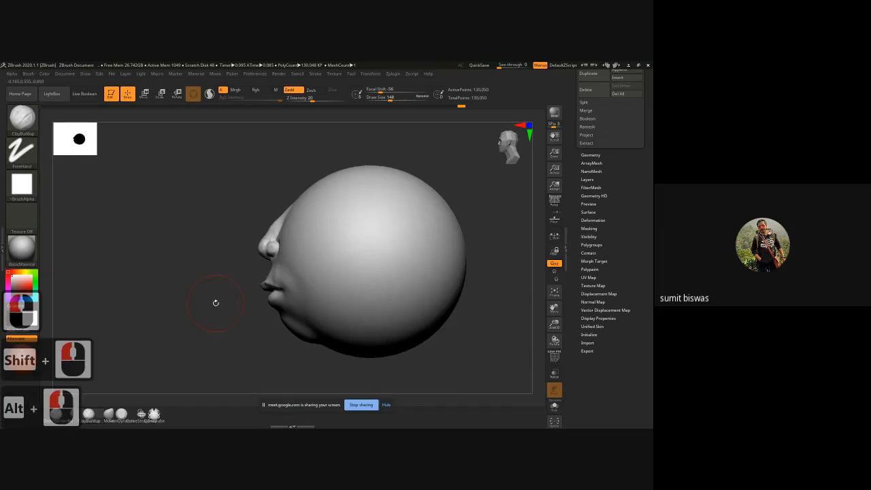
mouse_move(215, 295)
ctrl+right_down()
mouse_move(230, 329)
mouse_move(223, 337)
ctrl+right_up()
alt+drag(170, 323, 172, 295)
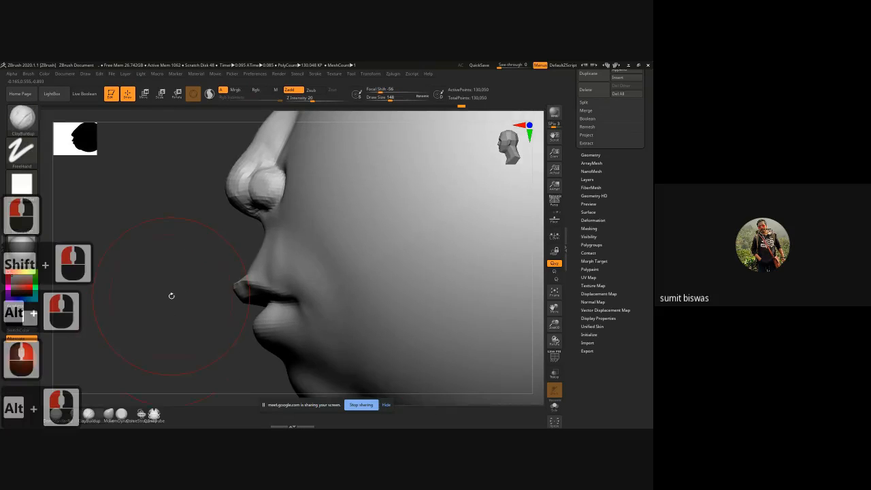
Step: Set the draw size to 96, try a ClayBuildup stroke between nose and upper lip in profile, and undo it
key(bracketleft)
key(bracketleft)
key(bracketleft)
key(bracketleft)
key(bracketleft)
key(bracketleft)
key(bracketleft)
key(bracketleft)
key(bracketleft)
key(bracketleft)
key(bracketleft)
key(bracketleft)
key(bracketleft)
key(bracketleft)
key(bracketleft)
key(bracketleft)
key(bracketleft)
key(bracketleft)
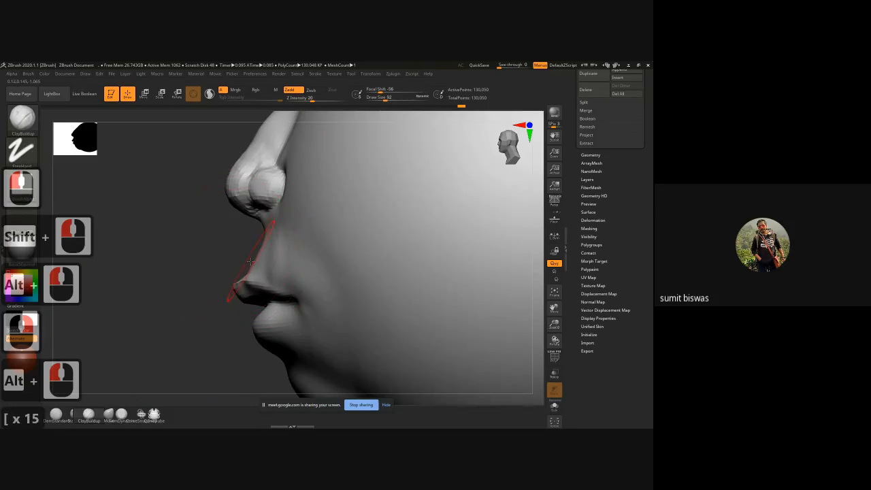
key(bracketright)
key(bracketright)
key(bracketright)
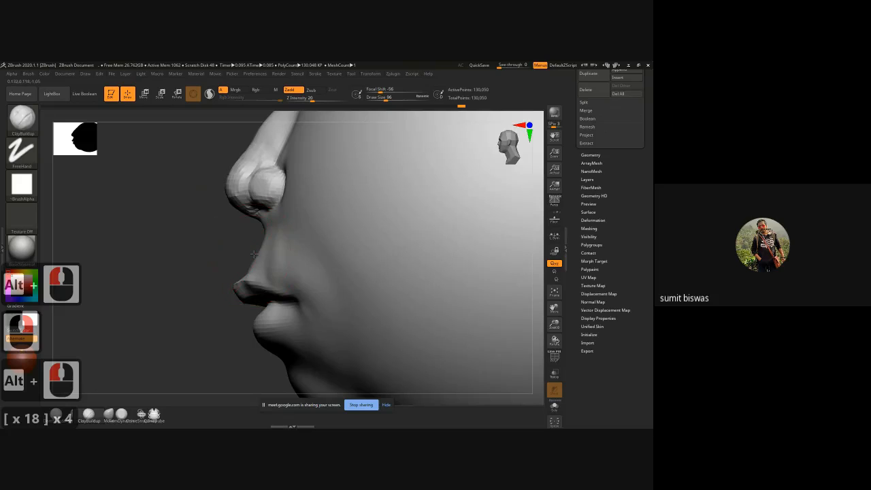
drag(254, 254, 259, 254)
key(ctrl+z)
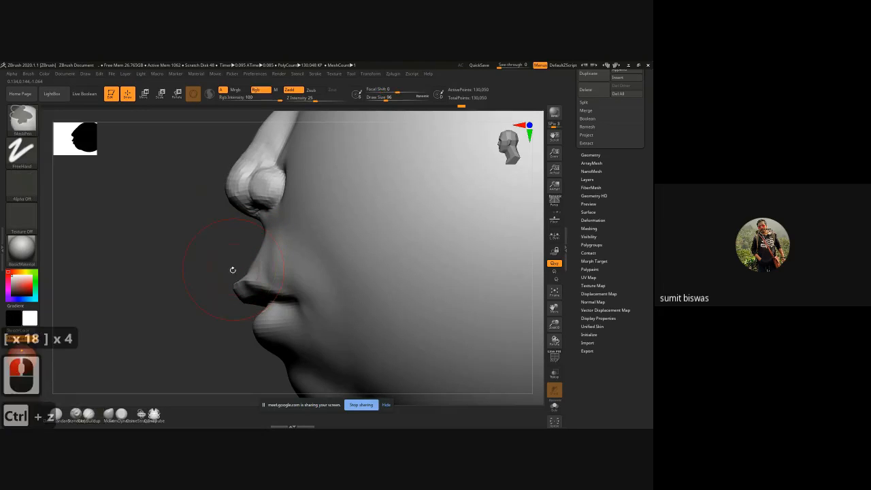
Step: Reshape the profile between the nose and the upper lip with the Move brush at a draw size of 96
key(b)
key(m)
key(v)
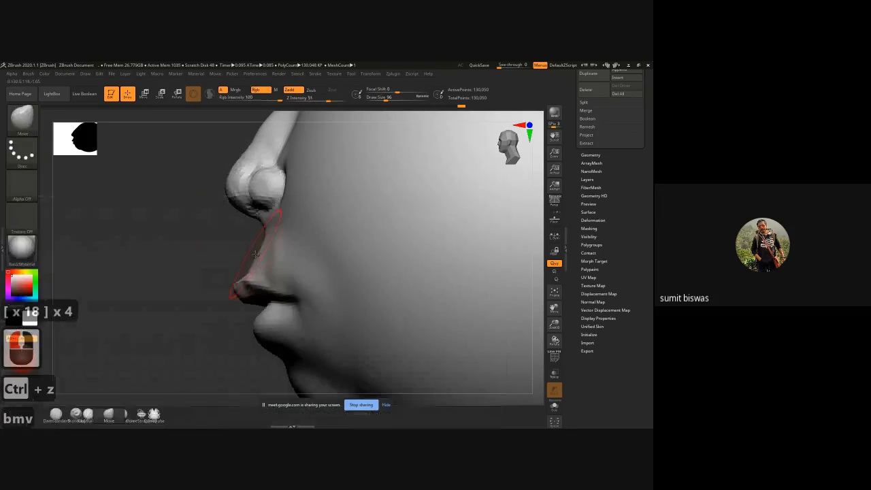
mouse_move(243, 251)
mouse_down()
mouse_move(201, 252)
mouse_move(235, 243)
mouse_move(193, 243)
mouse_move(232, 238)
mouse_up()
drag(177, 253, 158, 269)
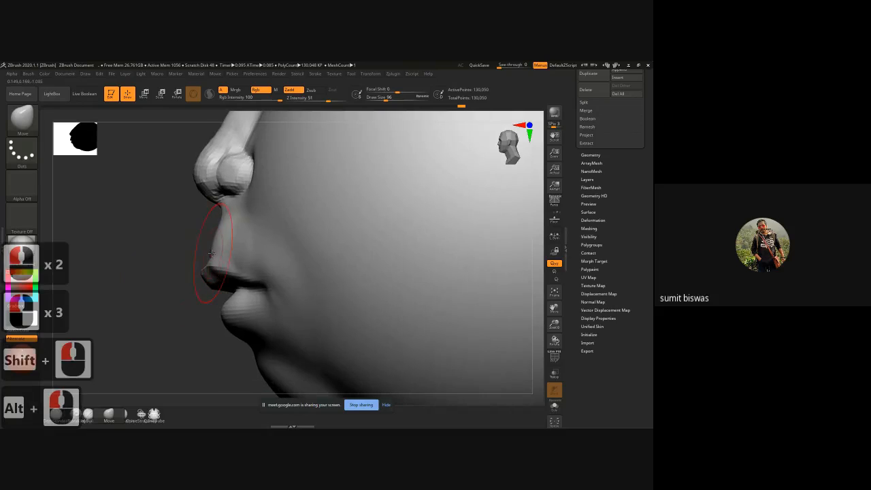
drag(212, 255, 208, 255)
drag(214, 251, 230, 239)
Step: Adjust the crease between the lower lip and the chin in profile with the Move brush
drag(154, 252, 214, 226)
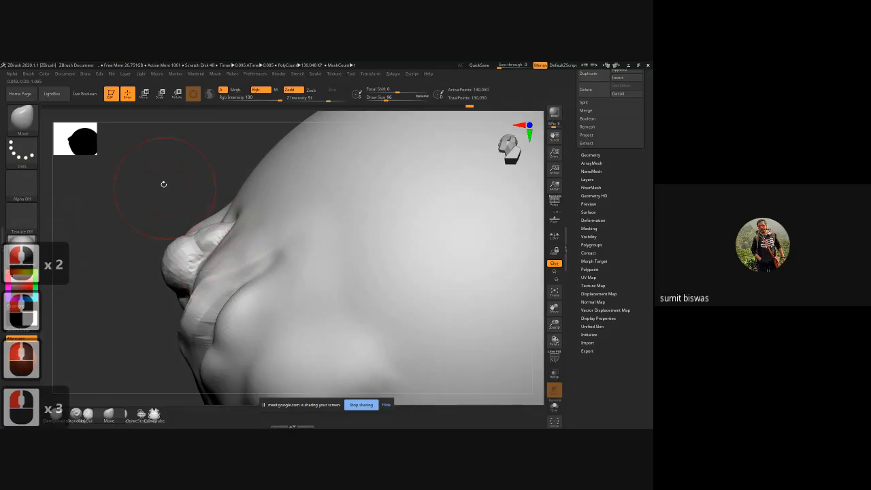
shift+drag(163, 185, 163, 242)
alt+drag(156, 311, 136, 210)
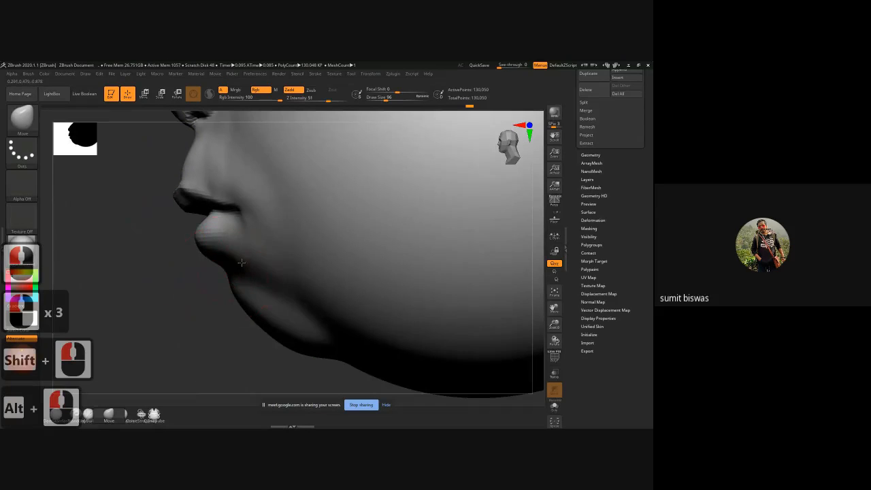
drag(242, 263, 229, 266)
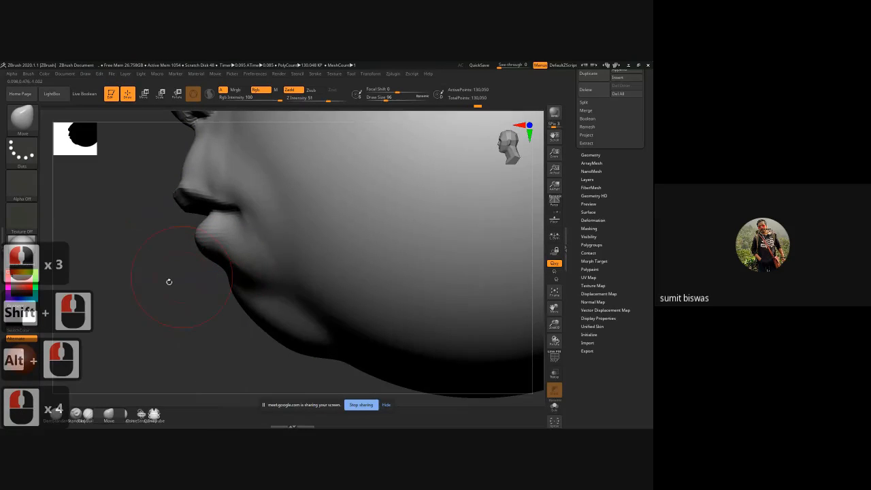
drag(150, 292, 299, 277)
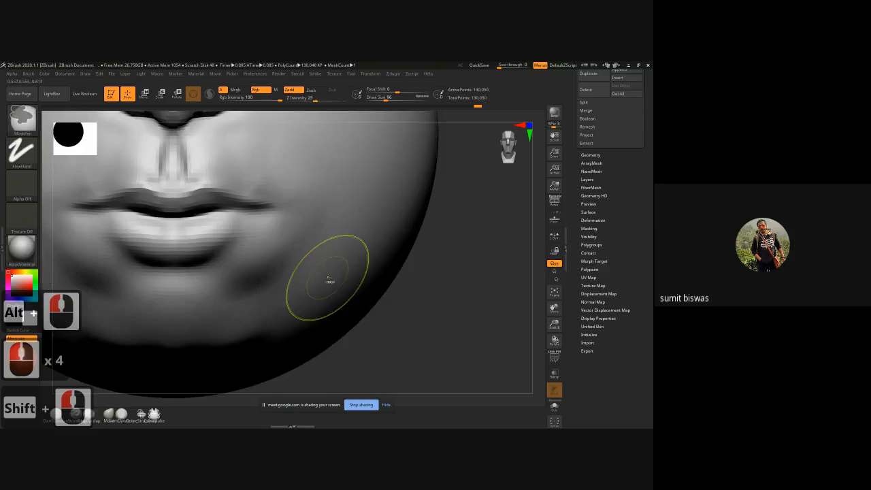
ctrl+right_drag(329, 280, 293, 261)
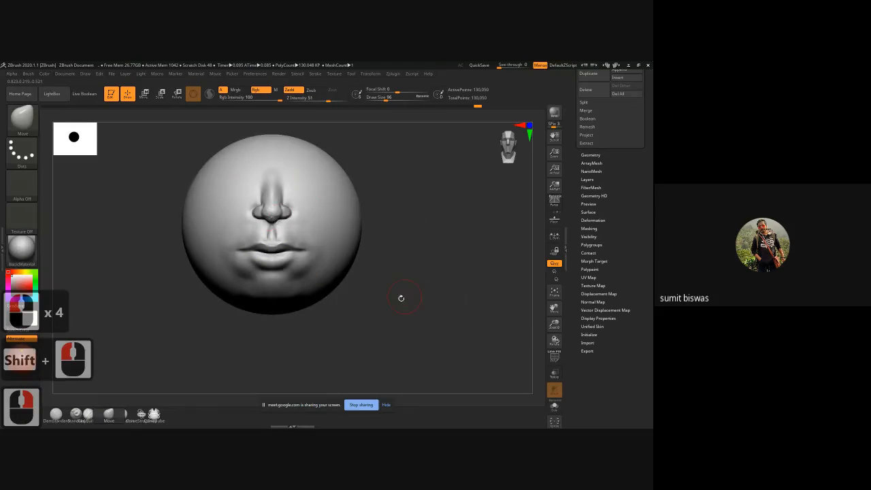
mouse_move(401, 298)
mouse_down()
mouse_move(366, 297)
mouse_move(404, 297)
mouse_up()
key(alt+shift)
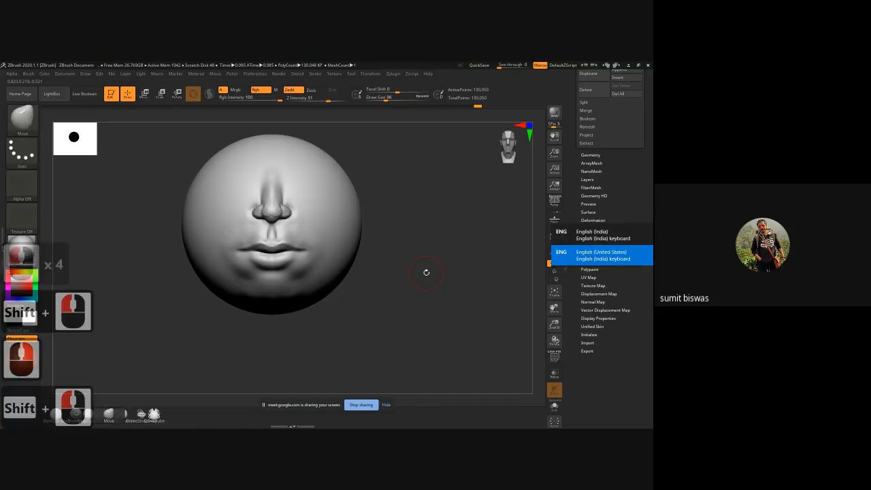
right_click(427, 273)
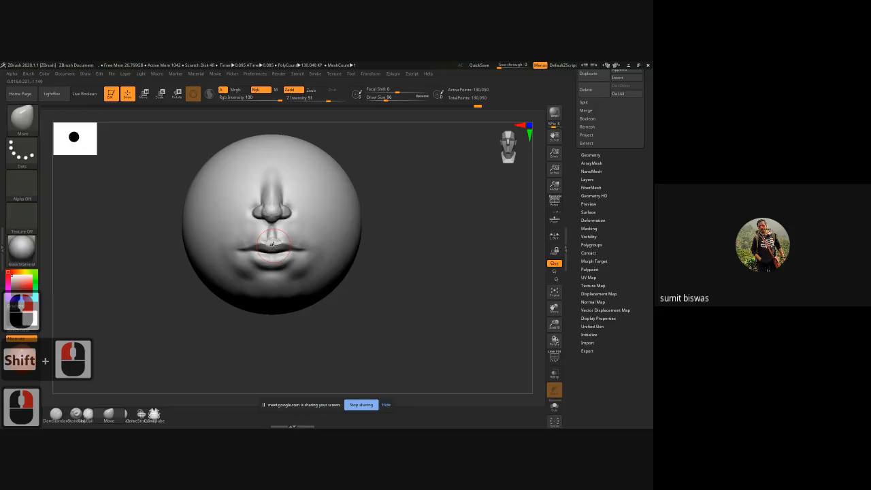
Step: Carve the smile folds from the nostril wings down past the mouth corners with DamStandard, and smooth them
key(b)
key(d)
key(s)
alt+right_drag(269, 214, 259, 246)
drag(264, 188, 262, 193)
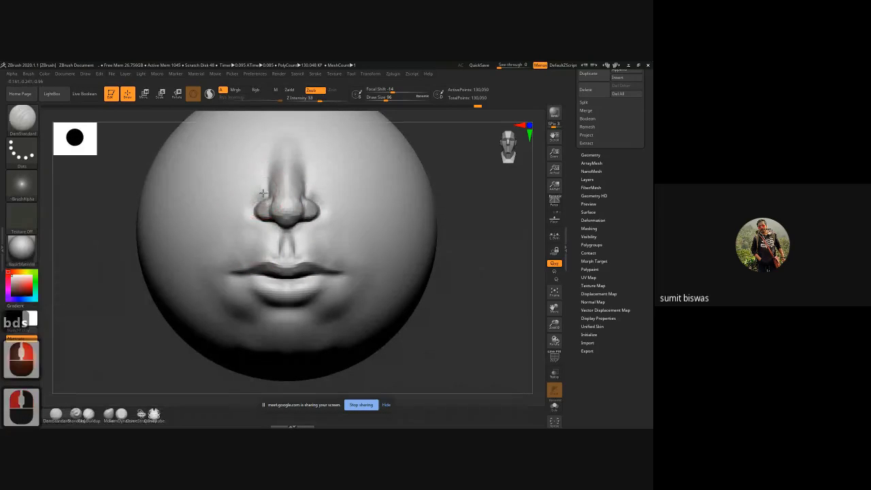
mouse_move(237, 220)
shift+mouse_down()
mouse_move(263, 190)
mouse_move(252, 188)
mouse_move(228, 212)
mouse_move(203, 257)
shift+mouse_up()
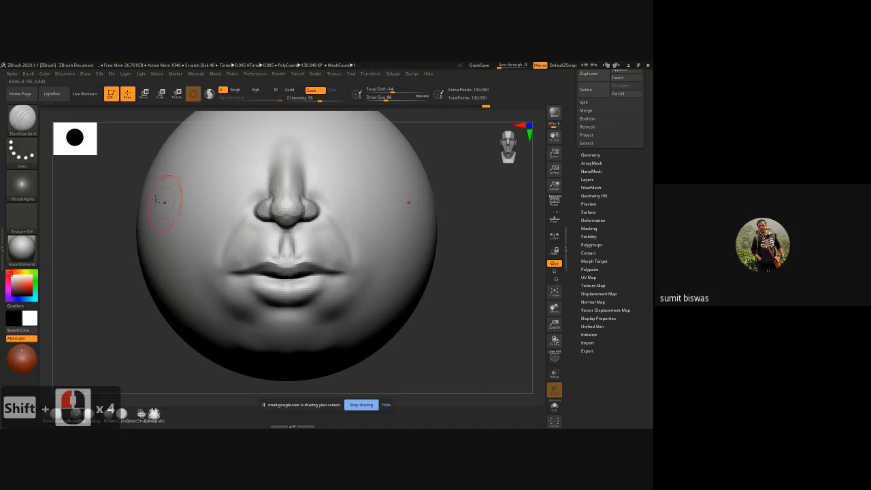
Step: Carve two round eye sockets on either side of the nose bridge with ClayBuildup at a draw size of 96
alt+drag(112, 181, 111, 225)
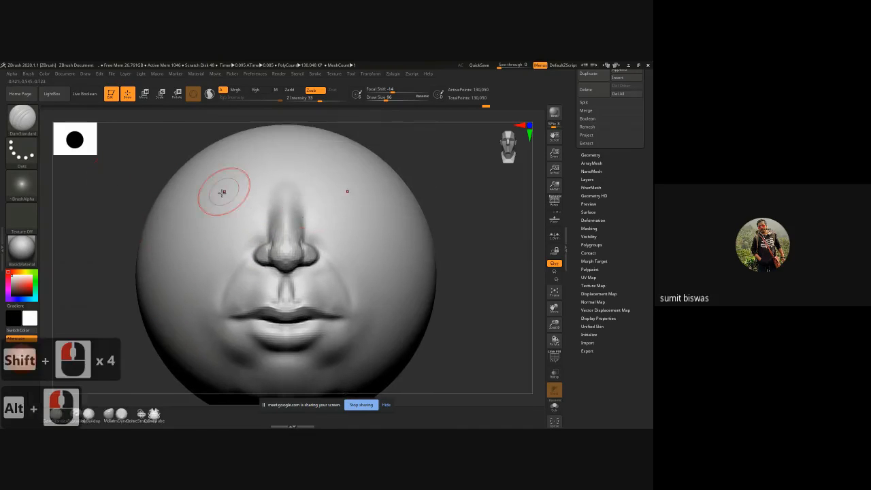
key(b)
key(c)
key(b)
ctrl+click(236, 194)
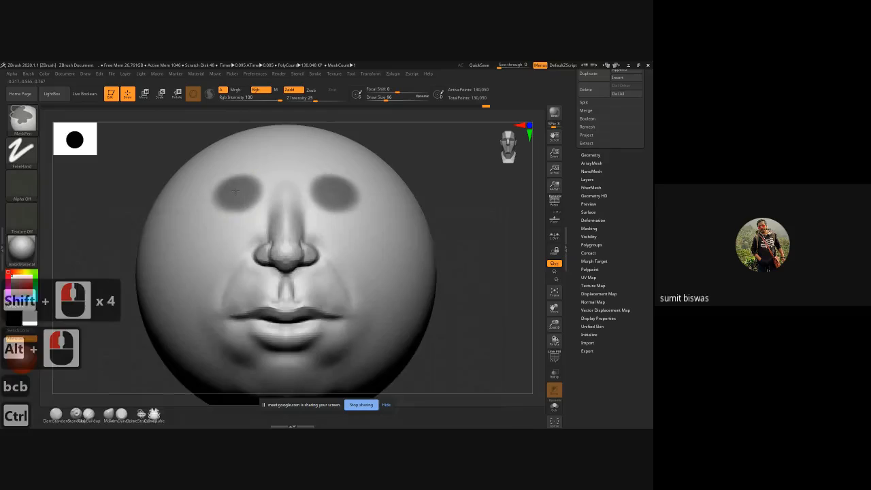
key(ctrl+z)
key(ctrl+z)
key(alt)
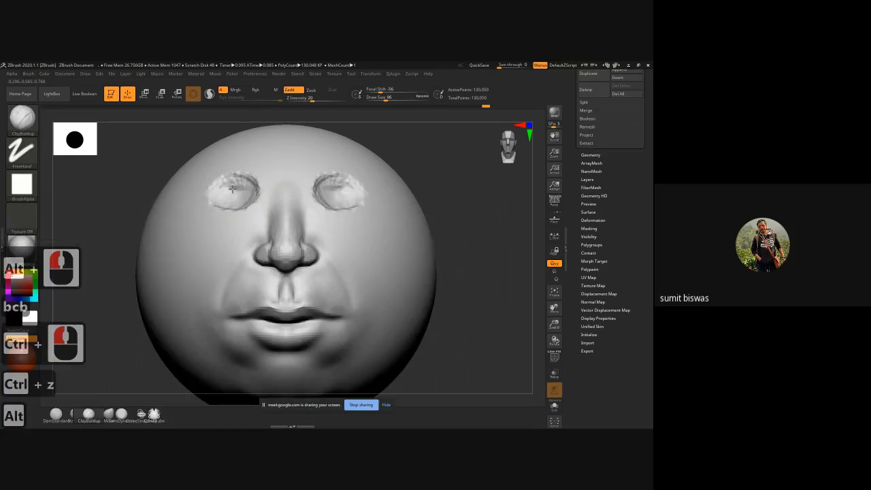
mouse_move(229, 196)
alt+mouse_down()
mouse_move(215, 194)
mouse_move(216, 215)
mouse_move(248, 202)
mouse_move(219, 191)
mouse_move(251, 185)
mouse_move(198, 220)
alt+mouse_up()
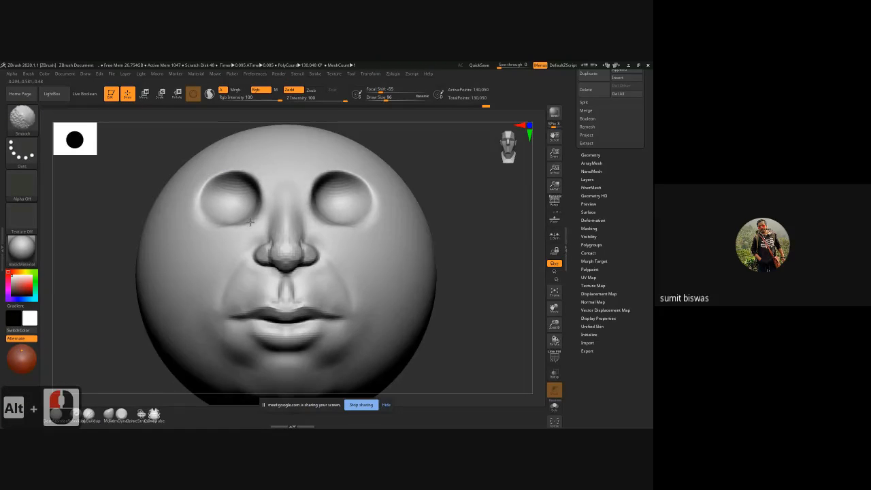
Step: Sculpt the nose bridge between the eye sockets with ClayBuildup, redoing the first stroke
shift+drag(255, 199, 285, 199)
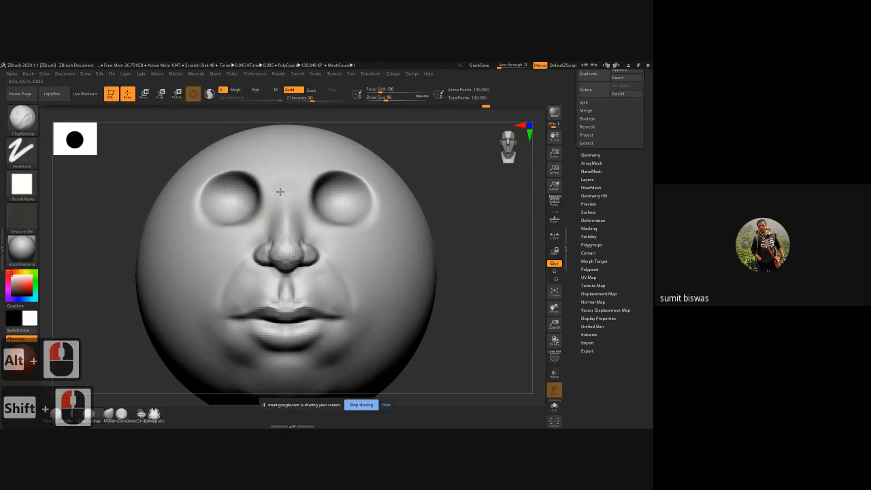
key(ctrl+z)
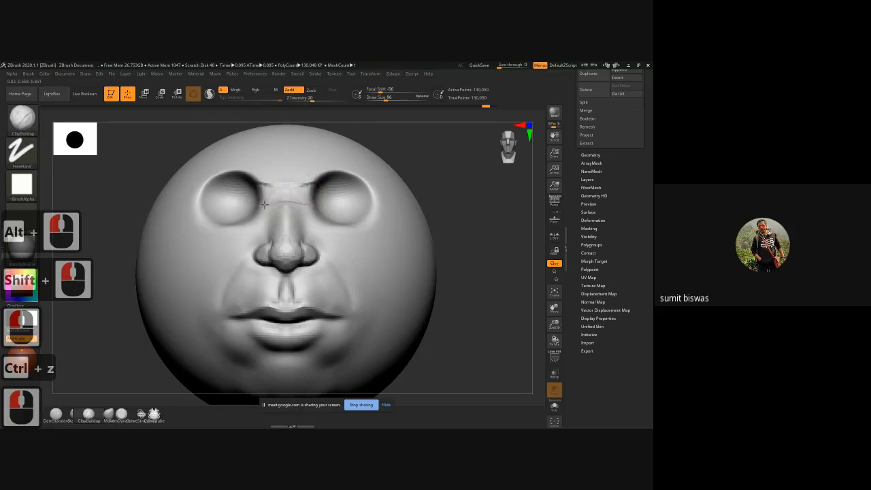
alt+drag(254, 217, 287, 186)
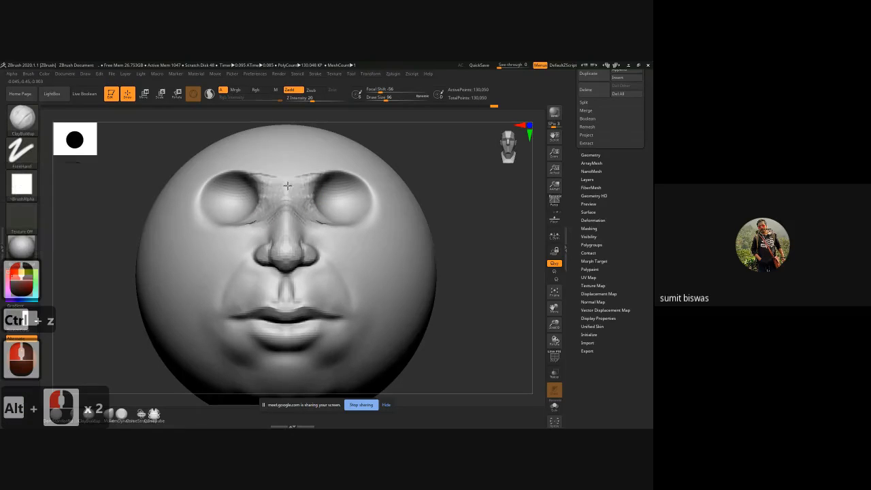
Step: Carve and widen the rims of the eye sockets along the brow, outer edges and cheeks with ClayBuildup
mouse_move(250, 222)
alt+mouse_down()
mouse_move(219, 230)
mouse_move(194, 215)
alt+mouse_up()
mouse_move(212, 229)
alt+mouse_down()
mouse_move(198, 224)
mouse_move(213, 228)
alt+mouse_up()
alt+drag(262, 181, 239, 172)
mouse_move(254, 175)
alt+mouse_down()
mouse_move(223, 175)
mouse_move(204, 189)
alt+mouse_up()
alt+drag(208, 183, 193, 218)
shift+drag(254, 192, 222, 193)
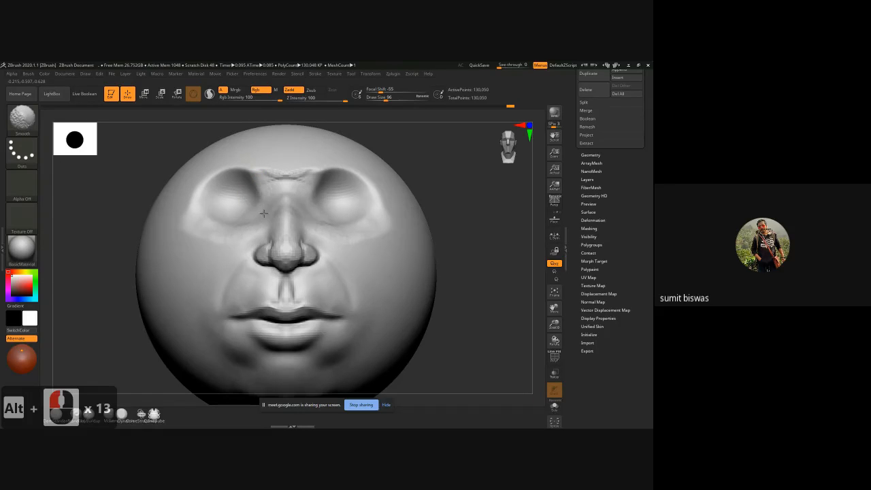
Step: Smooth the brow ridge and eye socket rims, and refine the rounded eyeball forms inside the sockets
mouse_move(237, 227)
shift+mouse_down()
mouse_move(243, 198)
mouse_move(230, 208)
mouse_move(240, 193)
mouse_move(258, 202)
mouse_move(234, 207)
mouse_move(243, 200)
mouse_move(223, 217)
shift+mouse_up()
click(238, 199)
ctrl+click(237, 198)
drag(223, 216, 217, 212)
mouse_move(216, 210)
mouse_down()
mouse_move(228, 197)
mouse_move(237, 206)
mouse_move(214, 203)
mouse_up()
mouse_move(155, 162)
mouse_down()
mouse_move(166, 185)
mouse_move(217, 193)
mouse_up()
mouse_move(251, 193)
mouse_down()
mouse_move(228, 194)
mouse_move(204, 211)
mouse_move(235, 188)
mouse_move(249, 219)
mouse_up()
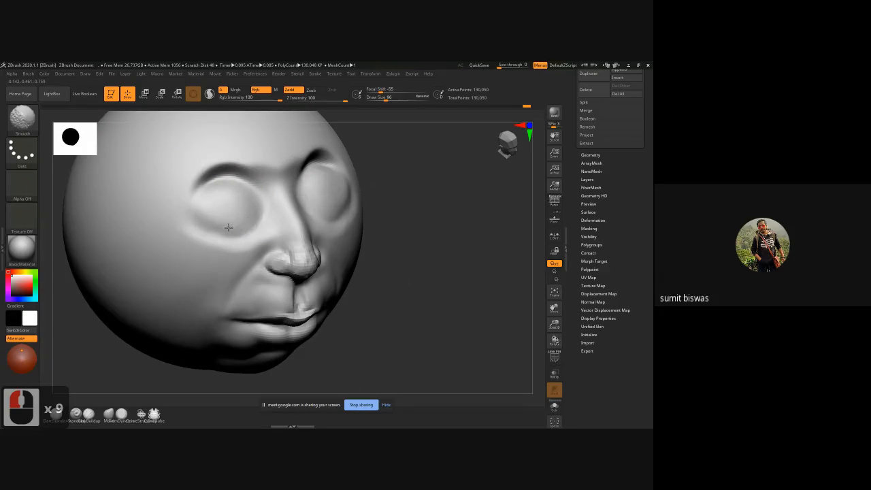
shift+drag(429, 240, 416, 245)
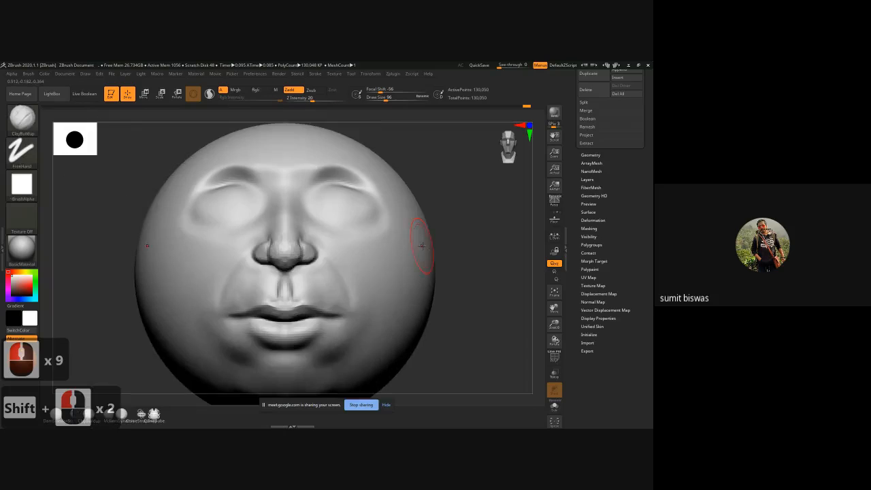
Step: Narrow both sides of the head and jaw with the Move brush at a draw size of 497
ctrl+right_drag(480, 308, 427, 279)
key(b)
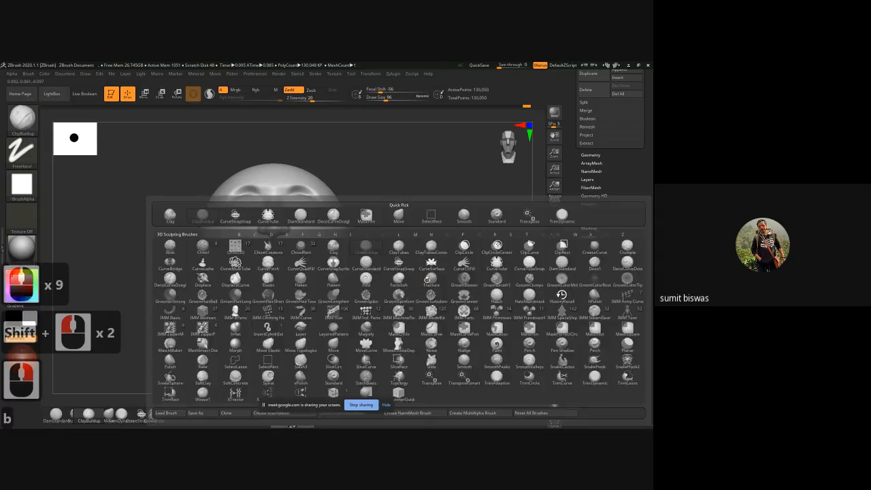
key(m)
key(v)
key(space)
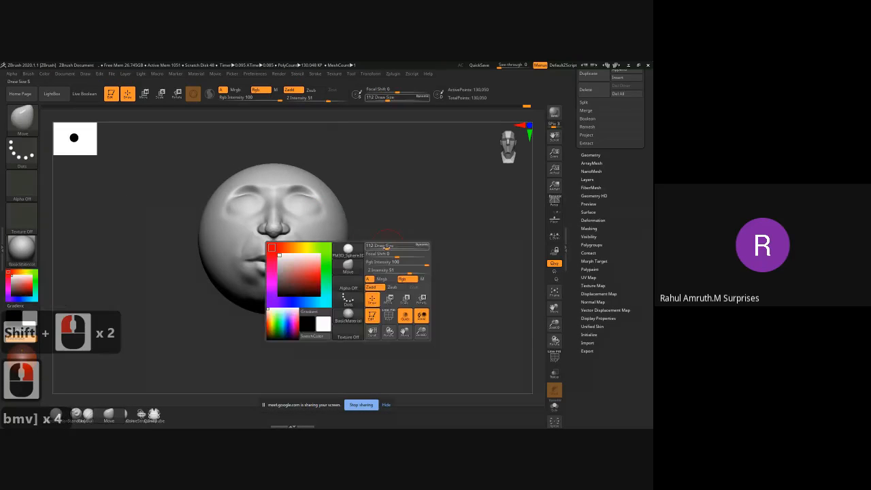
drag(403, 247, 407, 247)
key(])
key(])
key(])
key(])
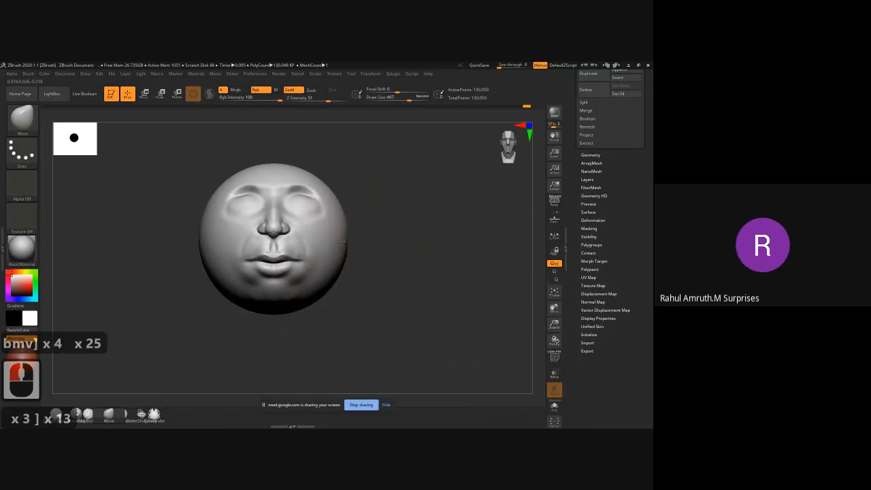
drag(348, 240, 324, 243)
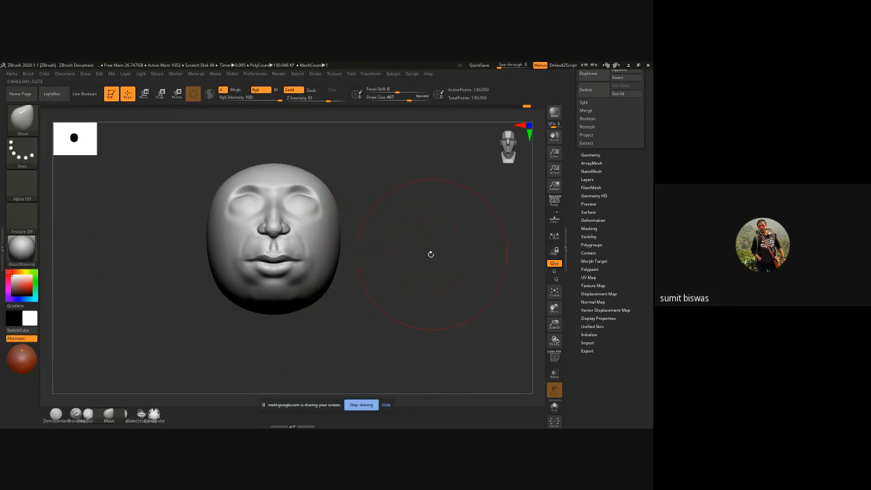
drag(330, 285, 322, 274)
Step: Reshape the skull in profile with the Move brush, raising the crown and forehead and extending the back of the head
mouse_move(379, 270)
mouse_down()
mouse_move(358, 262)
mouse_move(331, 280)
mouse_move(334, 297)
mouse_up()
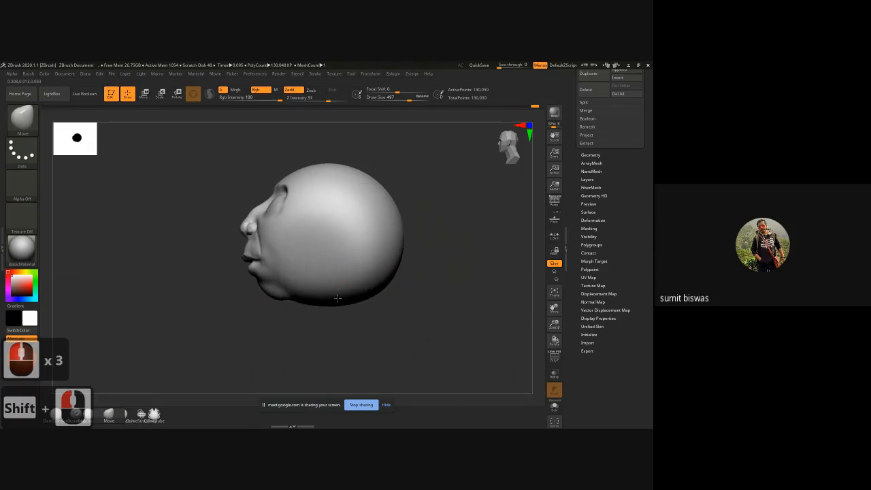
drag(327, 162, 325, 136)
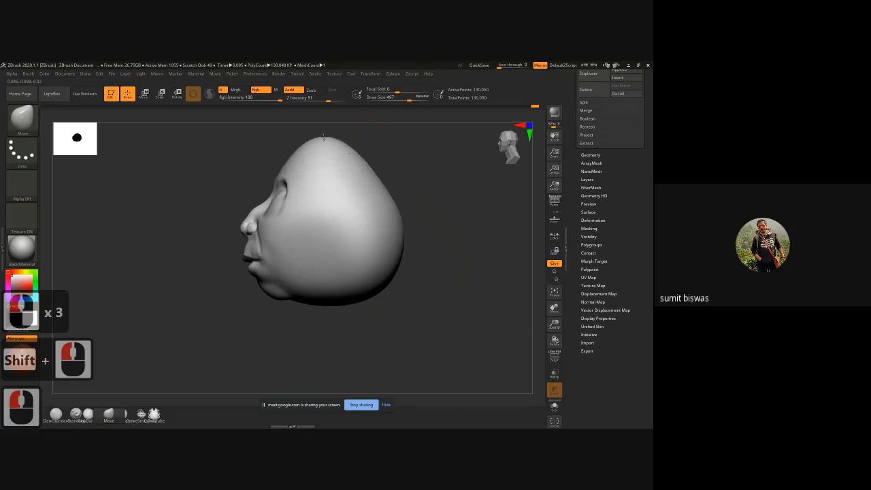
key(ctrl+z)
mouse_move(358, 171)
mouse_down()
mouse_move(365, 155)
mouse_move(314, 152)
mouse_up()
drag(390, 181, 406, 177)
drag(359, 161, 349, 150)
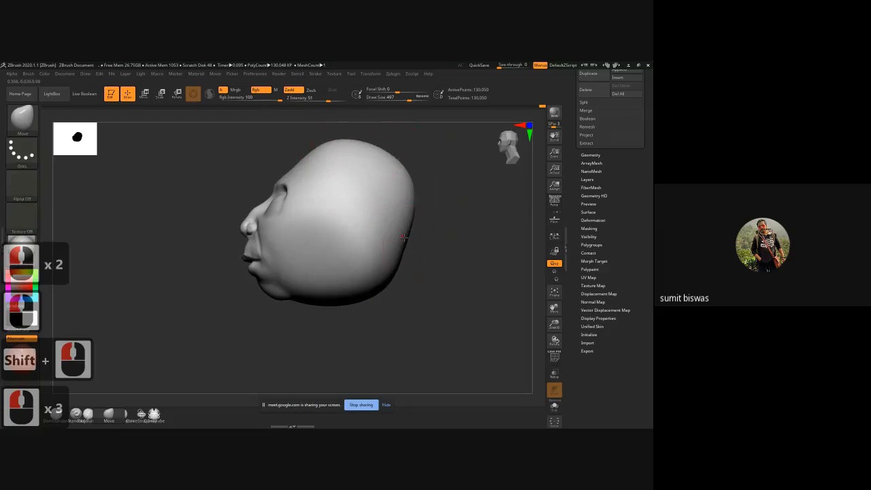
drag(403, 240, 412, 231)
drag(409, 219, 417, 213)
mouse_move(402, 167)
mouse_down()
mouse_move(410, 161)
mouse_move(361, 149)
mouse_up()
mouse_move(336, 153)
mouse_down()
mouse_move(300, 131)
mouse_move(336, 135)
mouse_up()
drag(360, 144, 388, 143)
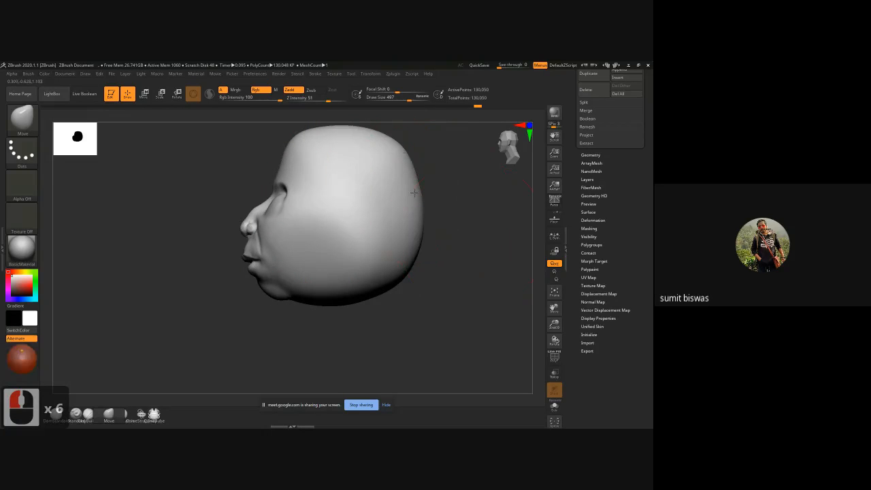
Step: Pull in the lower back of the head and smooth the underside into a slope from chin to nape
drag(418, 224, 400, 259)
drag(361, 299, 358, 294)
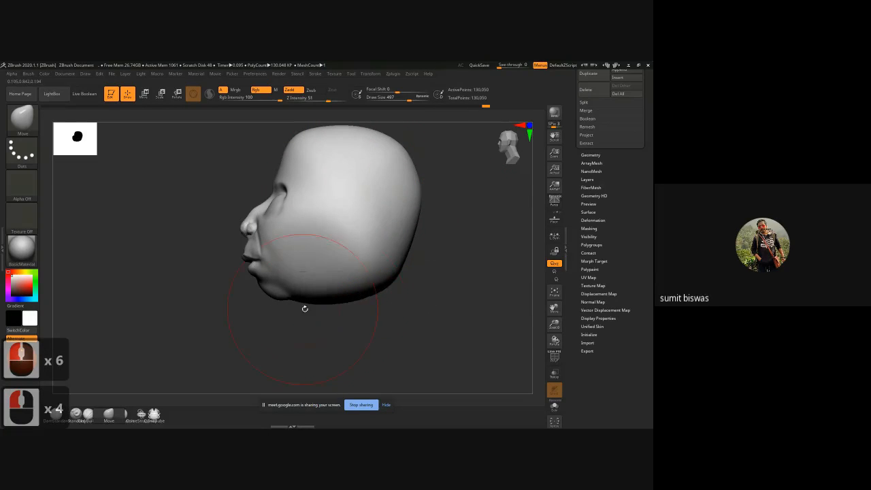
mouse_move(303, 307)
mouse_down()
mouse_move(325, 304)
mouse_move(288, 330)
mouse_up()
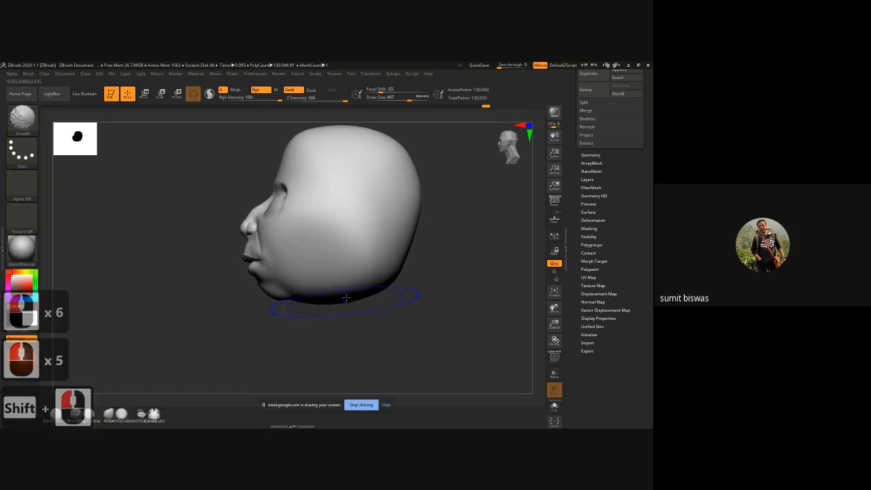
mouse_move(350, 297)
mouse_down()
mouse_move(352, 279)
mouse_move(388, 264)
mouse_up()
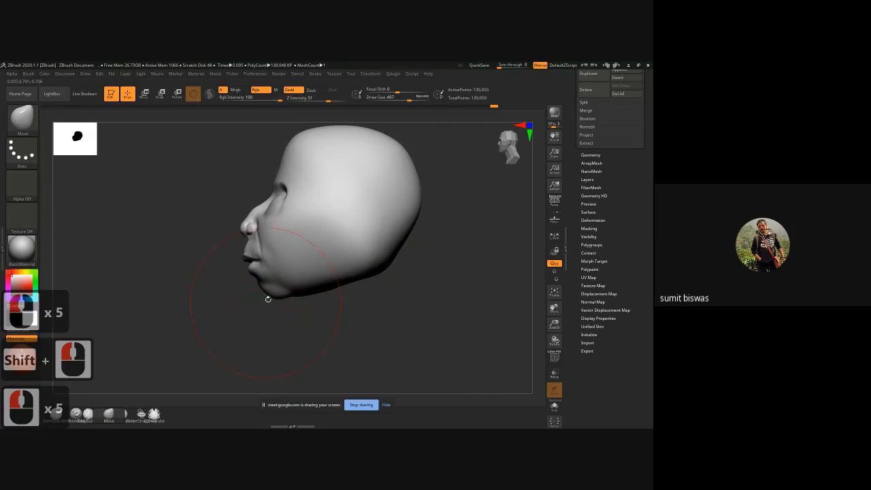
Step: Shape the chin in profile with the Move brush at a draw size of 375
key(bracketleft)
key(bracketleft)
key(bracketleft)
key(bracketleft)
key(bracketleft)
key(bracketleft)
key(bracketleft)
key(bracketleft)
key(bracketleft)
key(bracketleft)
key(bracketleft)
key(bracketleft)
key(bracketleft)
key(bracketleft)
key(bracketleft)
key(bracketleft)
key(bracketleft)
key(bracketleft)
key(bracketleft)
key(bracketleft)
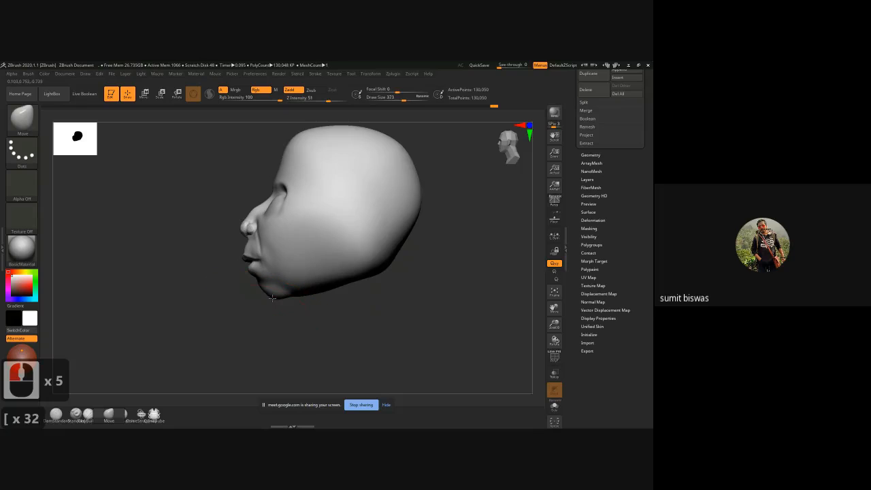
drag(270, 298, 265, 295)
key(bracketleft)
key(bracketleft)
key(bracketleft)
key(bracketleft)
key(bracketleft)
key(bracketleft)
key(bracketleft)
key(bracketleft)
key(bracketleft)
key(bracketleft)
key(bracketleft)
key(bracketleft)
key(bracketleft)
key(bracketleft)
key(bracketleft)
key(bracketleft)
alt+drag(151, 204, 218, 240)
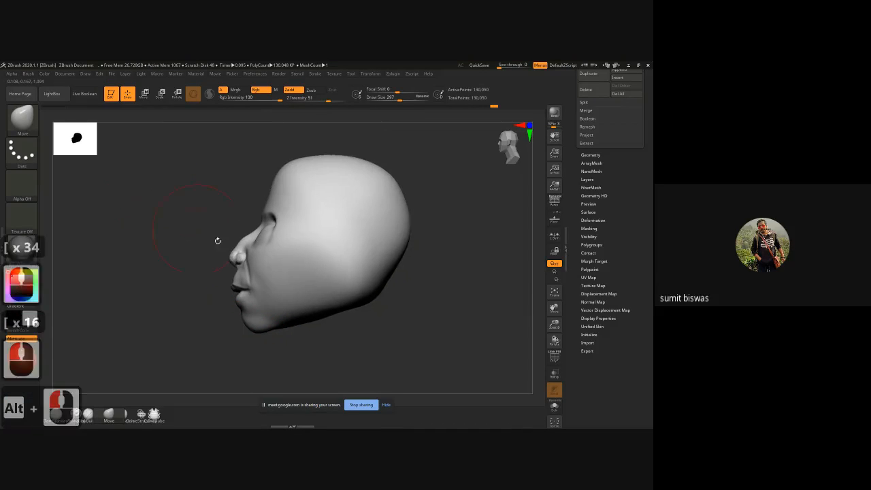
Step: Pull the forehead forward and raise the top of the skull slightly with the Move brush at a draw size of 521
key(bracketright)
key(bracketright)
key(bracketright)
key(bracketright)
key(bracketright)
key(bracketright)
key(bracketright)
key(bracketright)
key(bracketright)
key(bracketright)
key(bracketright)
key(bracketright)
key(bracketright)
key(bracketright)
key(bracketright)
key(bracketright)
key(bracketright)
key(bracketright)
key(bracketright)
key(bracketright)
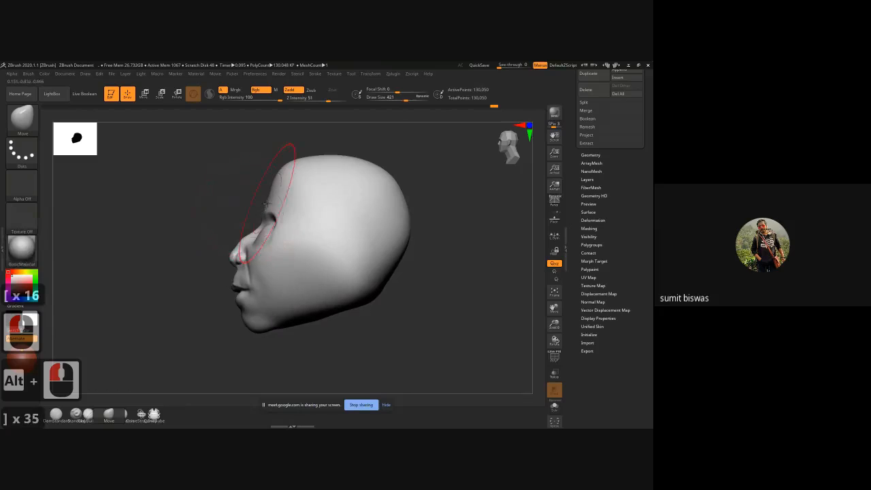
key(bracketright)
key(bracketright)
key(bracketright)
key(bracketright)
key(bracketright)
key(bracketright)
key(bracketright)
key(bracketright)
key(bracketright)
key(bracketright)
key(bracketright)
key(bracketright)
key(bracketright)
drag(271, 197, 255, 192)
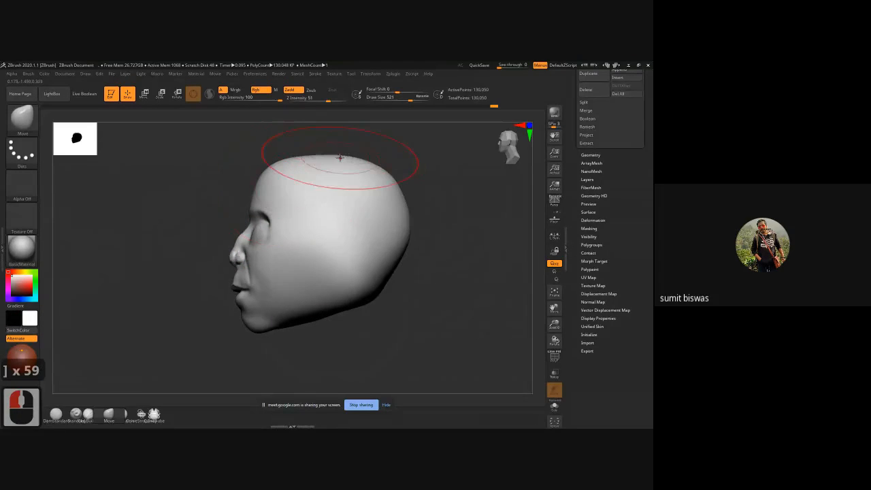
drag(340, 158, 340, 154)
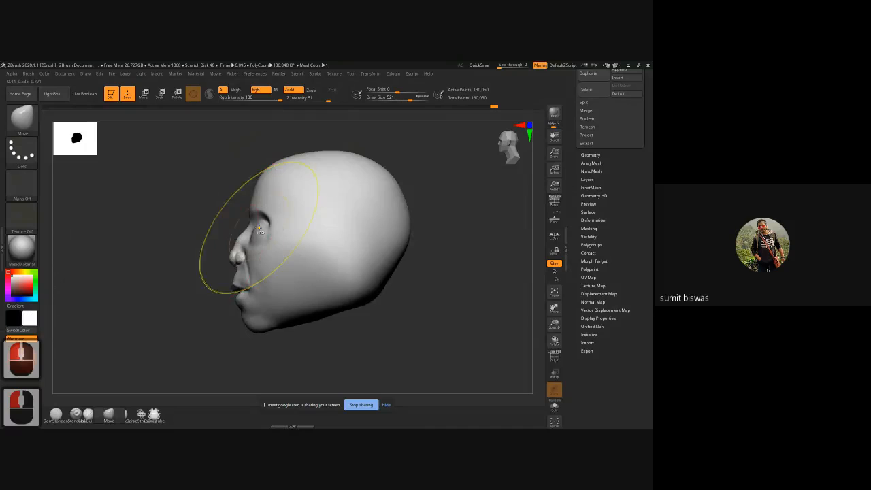
Step: Adjust the nose bridge in profile with the Move brush at a draw size of 108
mouse_move(241, 235)
ctrl+right_down()
mouse_move(259, 287)
mouse_move(262, 272)
ctrl+right_up()
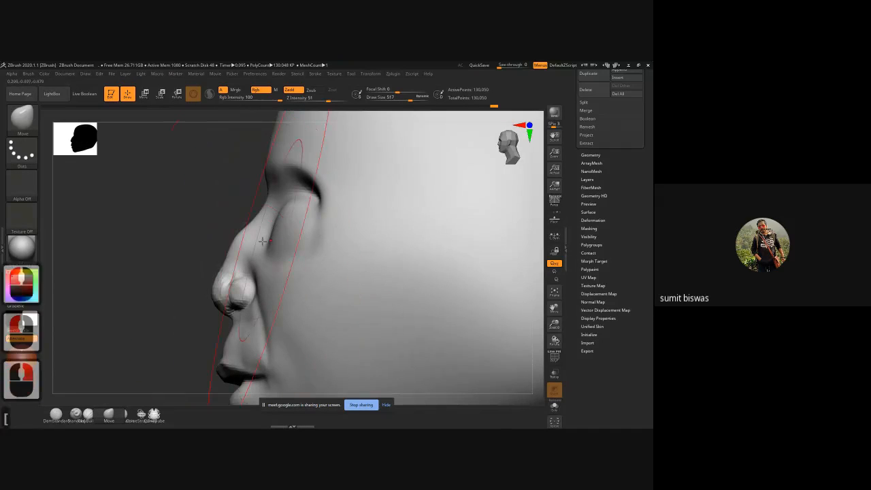
key(bracketleft)
key(bracketleft)
key(bracketleft)
key(bracketleft)
key(bracketleft)
key(bracketleft)
key(bracketleft)
key(bracketleft)
key(bracketleft)
key(bracketleft)
key(bracketleft)
key(bracketleft)
key(bracketleft)
key(bracketleft)
key(bracketleft)
key(bracketleft)
key(bracketleft)
key(bracketleft)
key(bracketleft)
key(bracketleft)
key(bracketleft)
key(bracketleft)
key(bracketleft)
key(bracketleft)
key(bracketleft)
key(bracketleft)
key(bracketleft)
key(bracketleft)
key(bracketleft)
key(bracketleft)
key(bracketleft)
key(bracketleft)
key(bracketleft)
key(bracketleft)
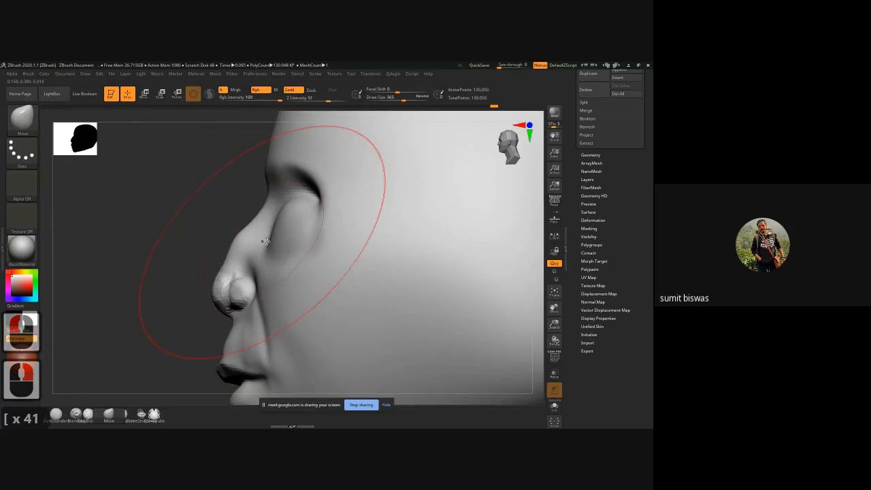
key(space)
drag(249, 243, 247, 243)
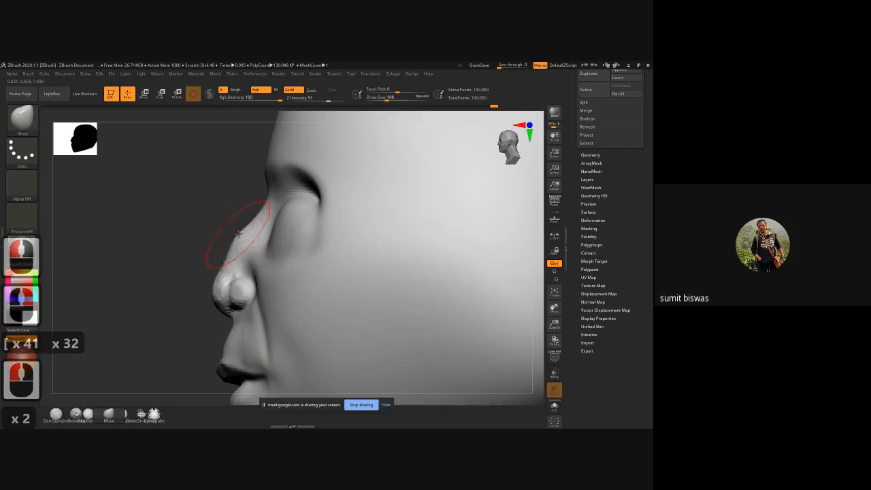
Step: Pull the nose tip forward and straighten the bridge above it, reducing the Move brush's draw size from 164 to 116
key(bracketright)
key(bracketright)
key(bracketright)
key(bracketright)
key(bracketright)
key(bracketright)
key(bracketright)
key(bracketright)
key(bracketright)
key(bracketright)
key(bracketright)
key(bracketright)
key(bracketright)
key(bracketright)
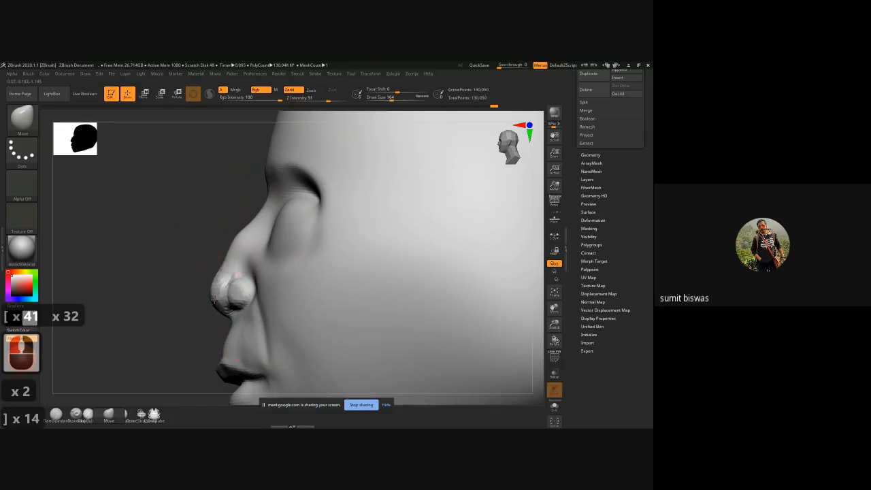
key(bracketleft)
key(bracketleft)
key(bracketleft)
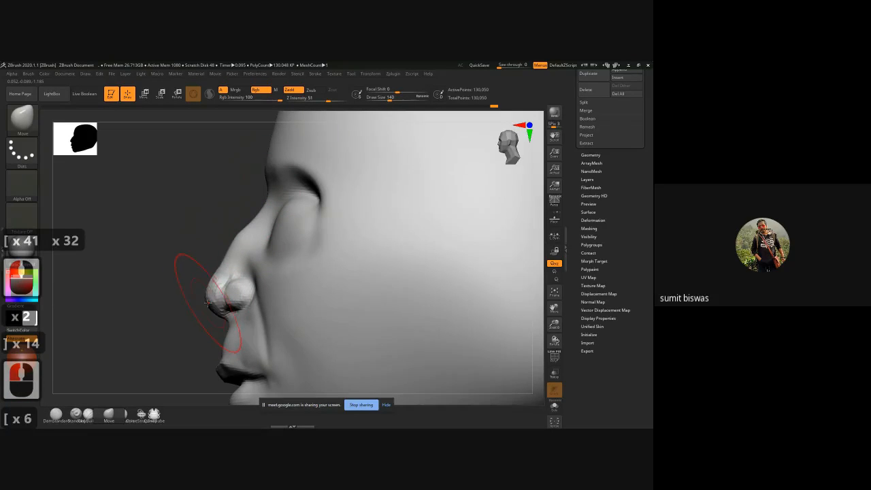
key(bracketleft)
key(bracketleft)
key(bracketleft)
key(bracketleft)
key(bracketleft)
key(bracketleft)
key(bracketleft)
drag(209, 300, 198, 305)
mouse_move(225, 268)
mouse_down()
mouse_move(216, 263)
mouse_move(228, 252)
mouse_move(221, 270)
mouse_up()
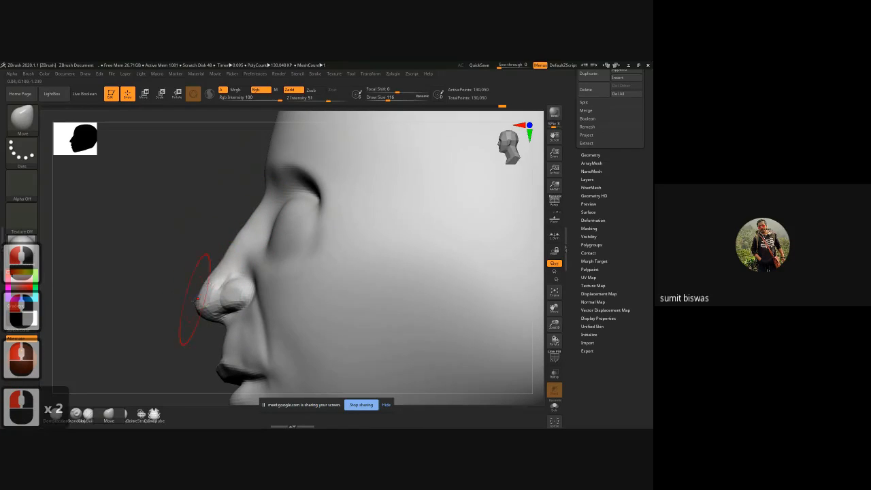
drag(196, 302, 194, 301)
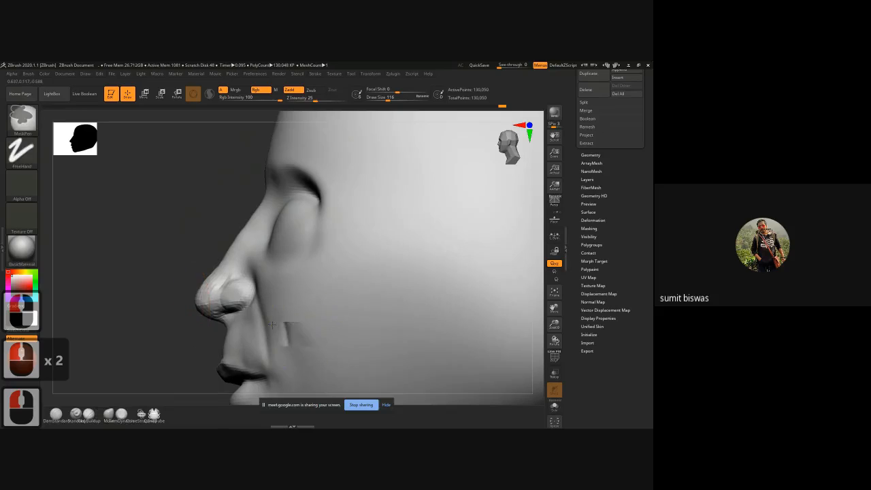
Step: Widen and round the upper sides of the skull from the front with the Move brush at a draw size of 430
ctrl+right_drag(293, 334, 236, 322)
alt+drag(235, 322, 259, 291)
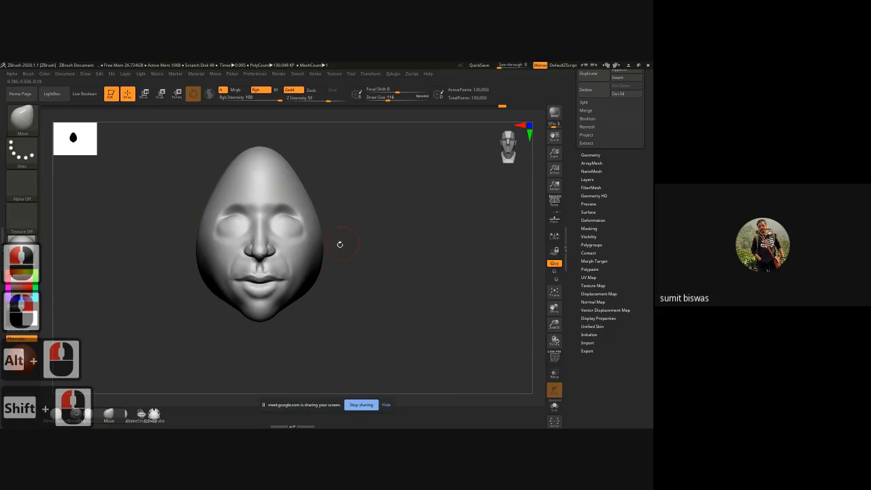
key(space)
drag(368, 204, 386, 204)
shift+drag(310, 182, 304, 186)
drag(315, 184, 302, 168)
drag(308, 182, 310, 181)
drag(322, 219, 324, 218)
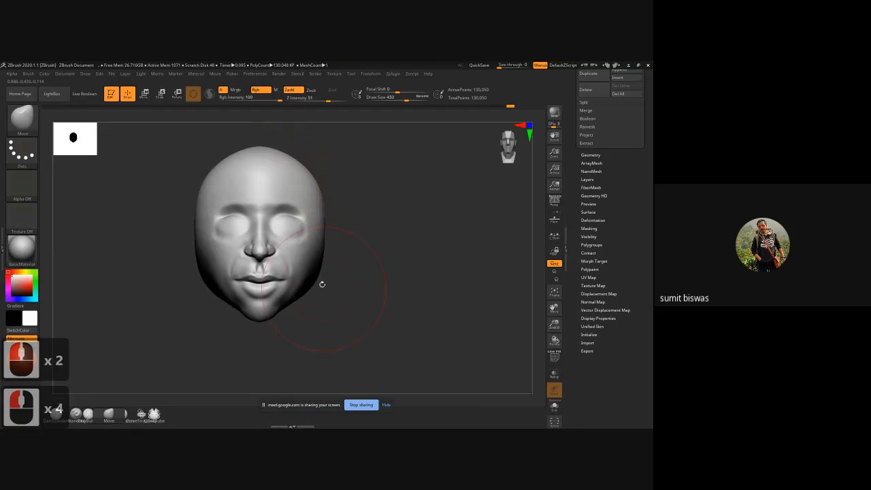
Step: Slim the cheeks and jawline toward the chin with the Move brush
mouse_move(319, 269)
mouse_down()
mouse_move(337, 280)
mouse_move(323, 274)
mouse_move(310, 281)
mouse_move(358, 279)
mouse_move(368, 262)
mouse_move(371, 278)
mouse_move(302, 299)
mouse_up()
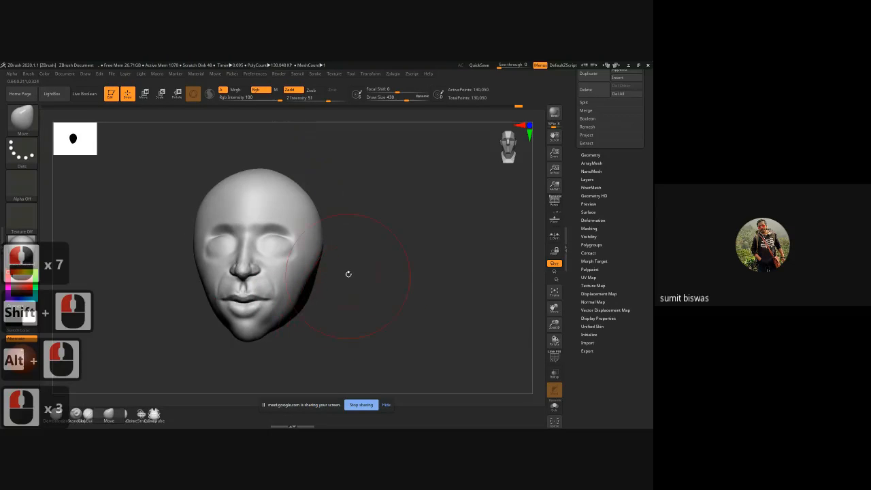
mouse_move(347, 274)
shift+mouse_down()
mouse_move(365, 261)
mouse_move(313, 254)
mouse_move(304, 259)
mouse_move(311, 271)
mouse_move(304, 273)
shift+mouse_up()
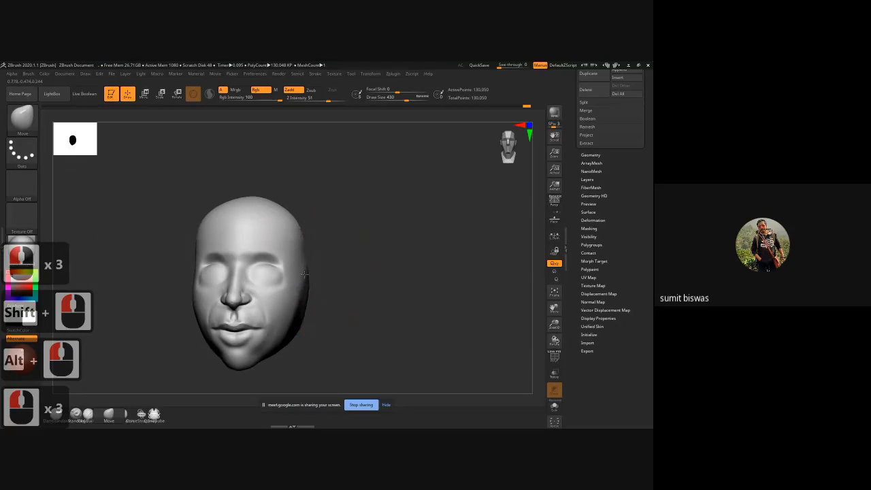
drag(357, 259, 319, 255)
Step: Broaden the back of the skull from above and push in the sides of the head with the Move brush
shift+drag(359, 235, 360, 252)
shift+click(370, 306)
key(alt+shift)
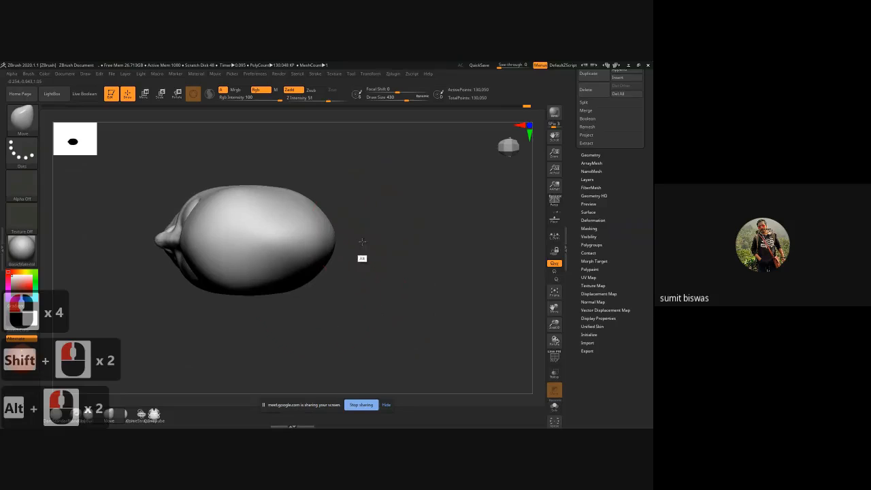
drag(303, 289, 348, 284)
drag(322, 293, 310, 291)
drag(355, 312, 353, 286)
drag(317, 305, 315, 302)
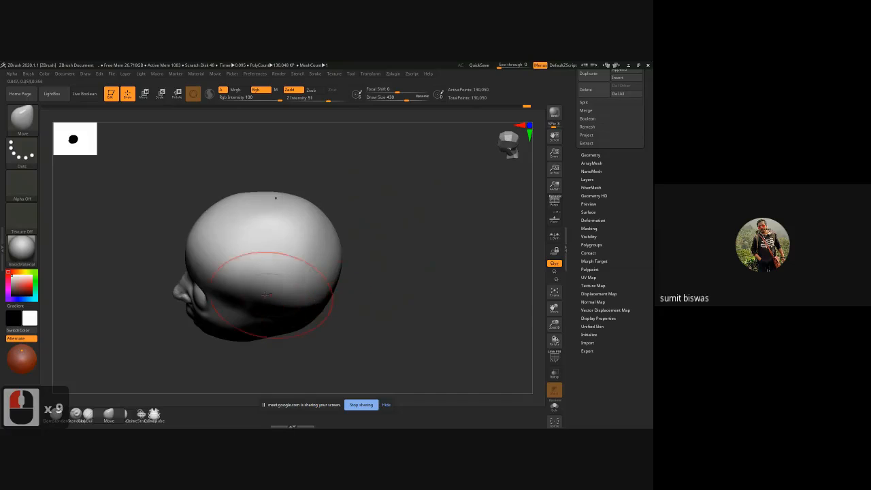
drag(264, 295, 256, 291)
shift+drag(385, 249, 381, 280)
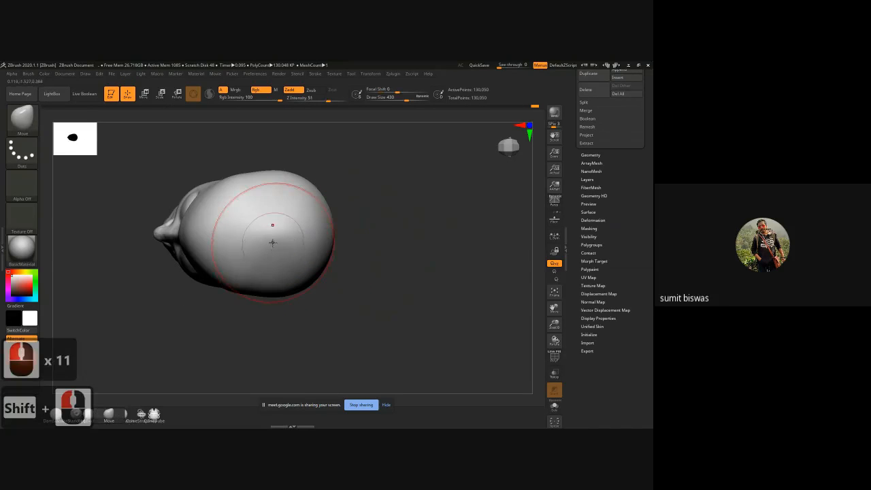
drag(271, 255, 283, 198)
shift+drag(363, 261, 367, 198)
alt+drag(365, 286, 359, 211)
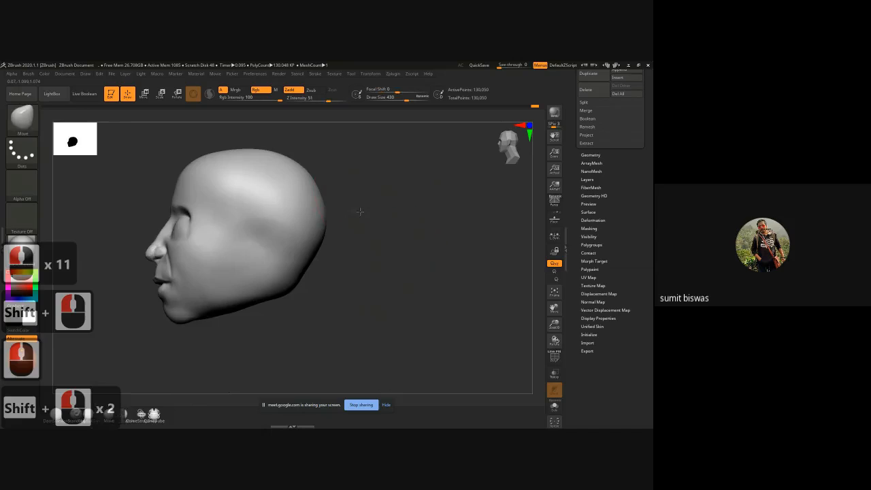
Step: Build up the cheekbone area beside the outer eyes with the ClayBuildup brush at a draw size of 182
mouse_move(345, 256)
mouse_down()
mouse_move(360, 263)
mouse_move(326, 259)
mouse_move(383, 270)
mouse_move(367, 260)
mouse_up()
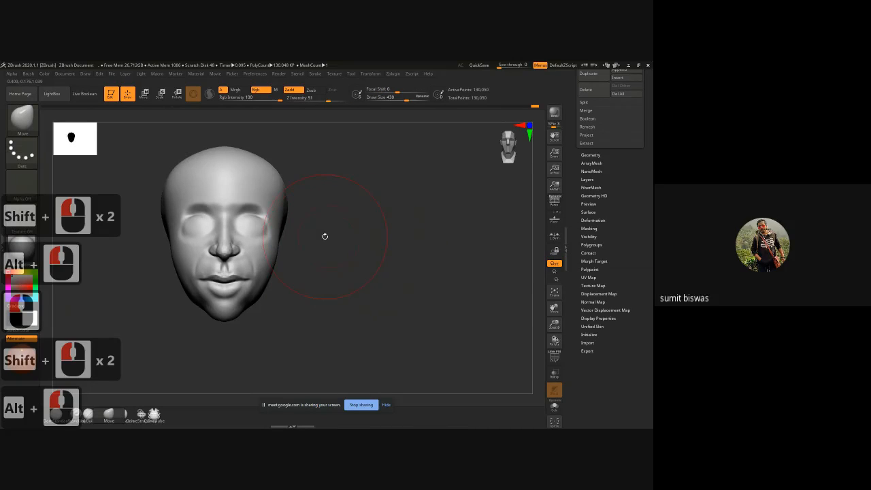
key(b)
key(c)
key(b)
alt+drag(324, 236, 365, 182)
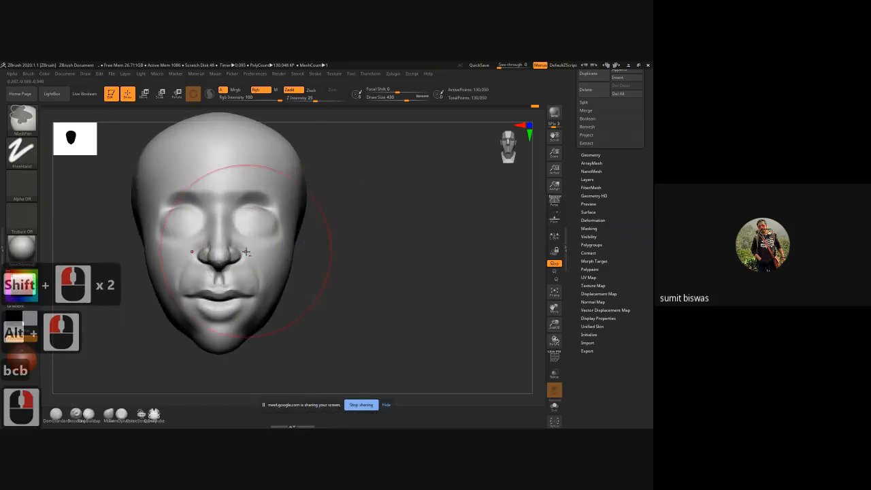
alt+drag(341, 286, 397, 287)
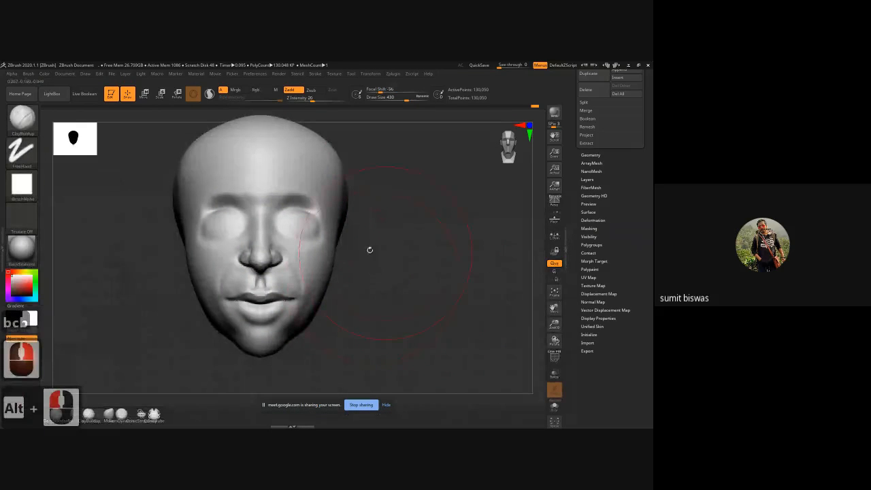
key(bracketleft)
key(bracketleft)
key(bracketleft)
key(bracketleft)
key(bracketleft)
key(bracketleft)
key(bracketleft)
key(bracketleft)
key(bracketleft)
key(bracketleft)
key(bracketleft)
key(bracketleft)
key(bracketleft)
key(bracketleft)
key(bracketleft)
key(bracketleft)
key(bracketleft)
key(bracketleft)
key(bracketleft)
key(bracketleft)
key(bracketleft)
key(bracketleft)
key(bracketleft)
key(bracketleft)
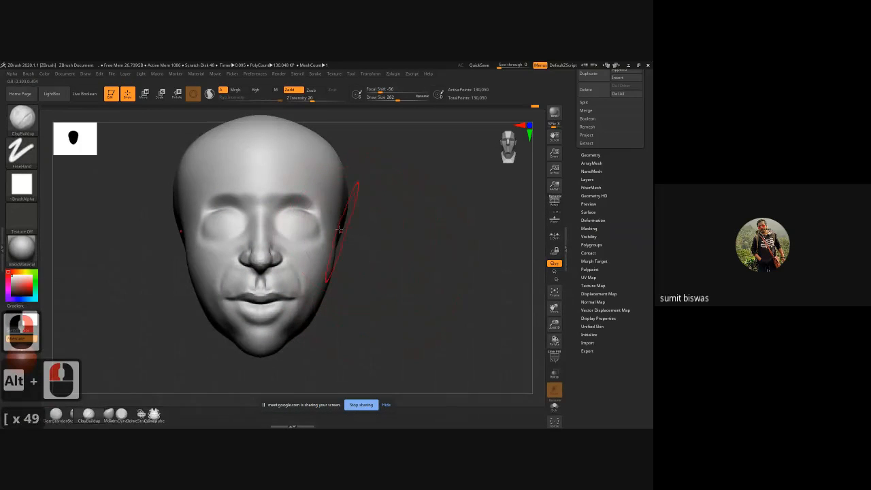
drag(412, 247, 362, 258)
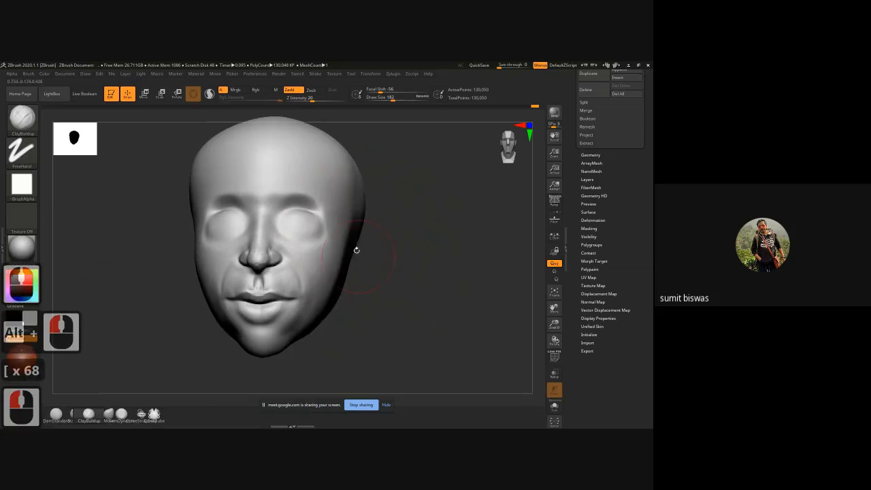
drag(338, 212, 344, 235)
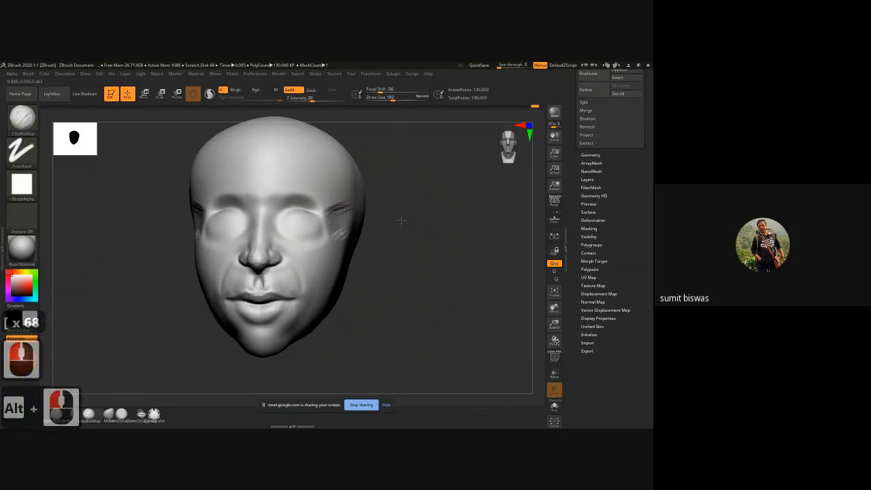
Step: Hollow the temples and the area below the cheekbones by carving with the ClayBuildup brush
drag(401, 220, 359, 222)
mouse_move(354, 207)
alt+mouse_down()
mouse_move(397, 188)
mouse_move(380, 210)
mouse_move(354, 204)
mouse_move(369, 233)
alt+mouse_up()
mouse_move(460, 292)
shift+mouse_down()
mouse_move(496, 291)
mouse_move(410, 288)
mouse_move(447, 291)
mouse_move(358, 249)
mouse_move(375, 247)
shift+mouse_up()
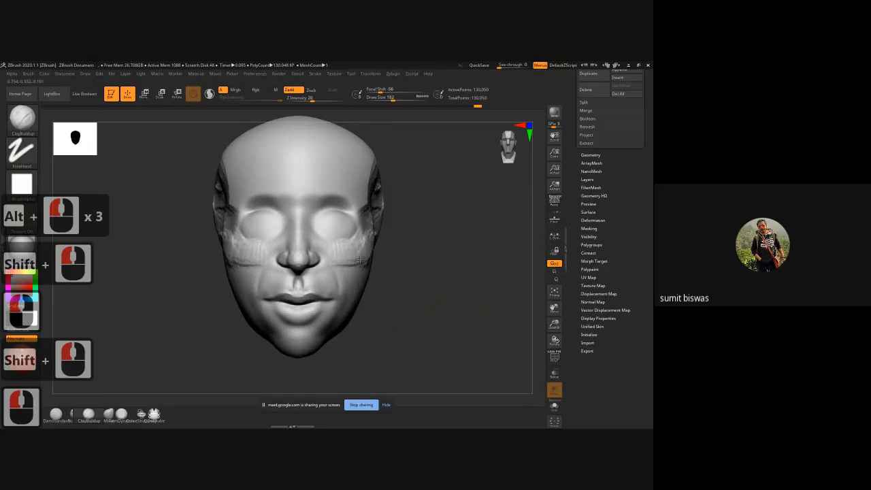
mouse_move(370, 282)
mouse_down()
mouse_move(355, 289)
mouse_move(369, 277)
mouse_move(358, 303)
mouse_move(348, 285)
mouse_up()
alt+drag(446, 295, 413, 297)
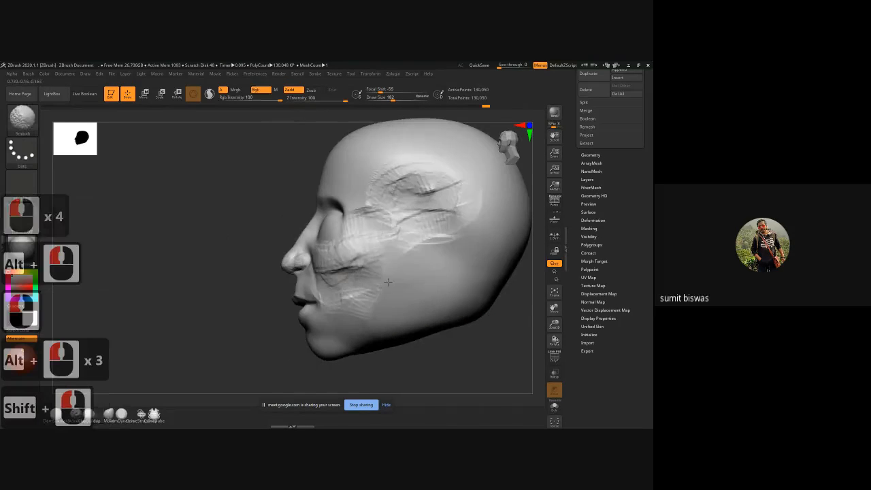
Step: Build up the jaw muscle at the rear of the cheek and the jawline toward the chin with ClayBuildup strokes
shift+click(410, 259)
mouse_move(409, 253)
mouse_down()
mouse_move(396, 307)
mouse_move(417, 279)
mouse_move(410, 313)
mouse_up()
mouse_move(417, 260)
mouse_down()
mouse_move(412, 313)
mouse_move(429, 305)
mouse_move(426, 315)
mouse_up()
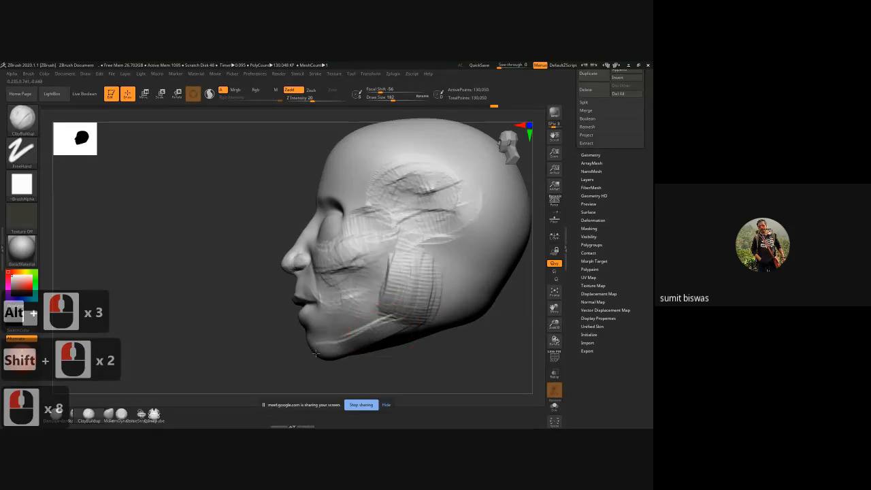
mouse_move(315, 353)
mouse_down()
mouse_move(391, 315)
mouse_move(376, 320)
mouse_up()
drag(389, 214, 419, 214)
drag(413, 248, 407, 291)
drag(401, 253, 388, 277)
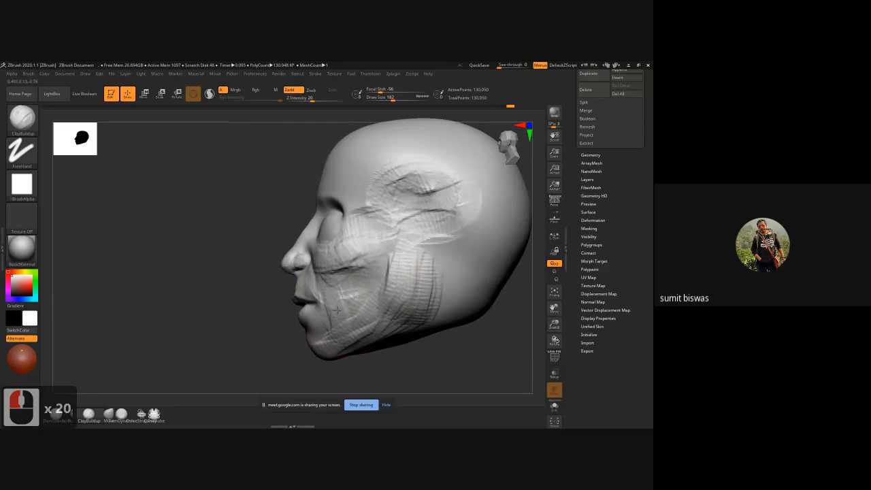
drag(337, 310, 361, 300)
drag(340, 320, 355, 317)
Step: Smooth the clay strokes over the jaw, cheek and temple on the side of the head
key(shift)
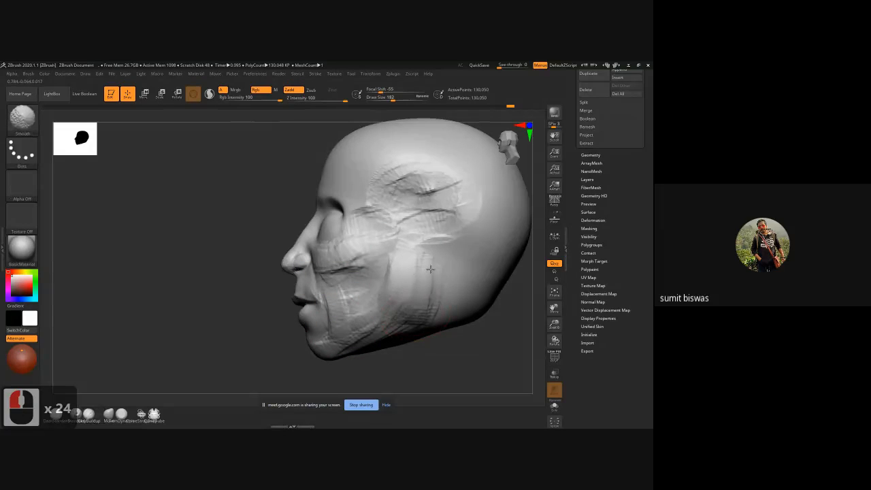
shift+drag(418, 263, 387, 269)
mouse_move(389, 267)
mouse_down()
mouse_move(375, 284)
mouse_move(360, 271)
mouse_up()
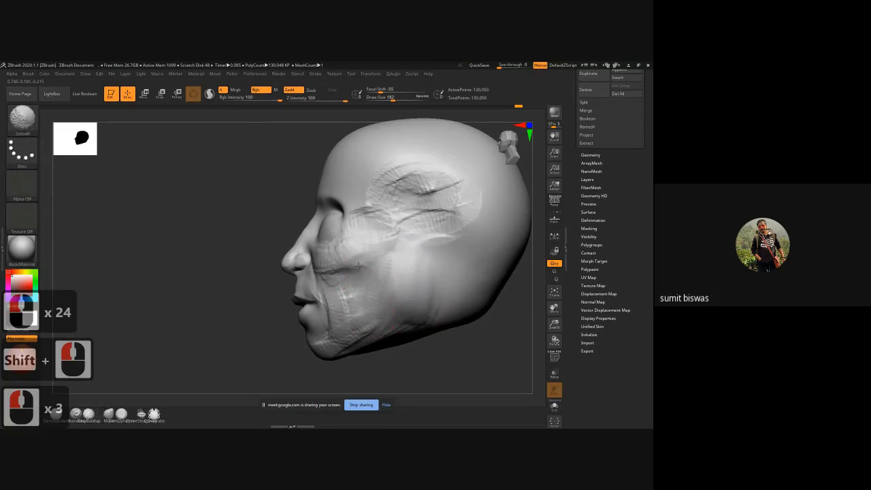
shift+drag(375, 216, 412, 205)
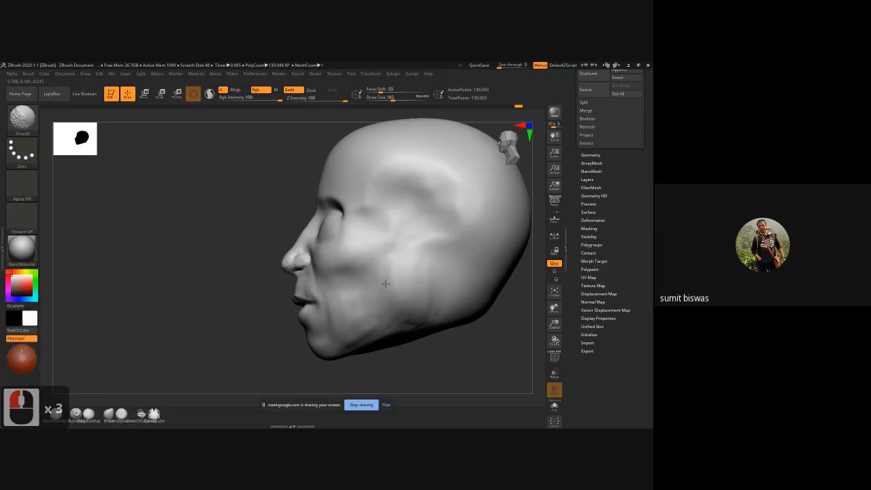
Step: Deepen the hollow of the cheek below the cheekbone with ClayBuildup, undoing one stroke and redoing it
mouse_move(233, 308)
shift+mouse_down()
mouse_move(254, 324)
mouse_move(242, 298)
shift+mouse_up()
mouse_move(365, 286)
mouse_down()
mouse_move(371, 250)
mouse_move(347, 294)
mouse_up()
key(ctrl+z)
alt+drag(351, 272, 340, 303)
Step: Build up the chin with short ClayBuildup strokes
alt+drag(266, 327, 286, 329)
drag(288, 320, 282, 329)
drag(272, 316, 282, 326)
drag(275, 316, 286, 323)
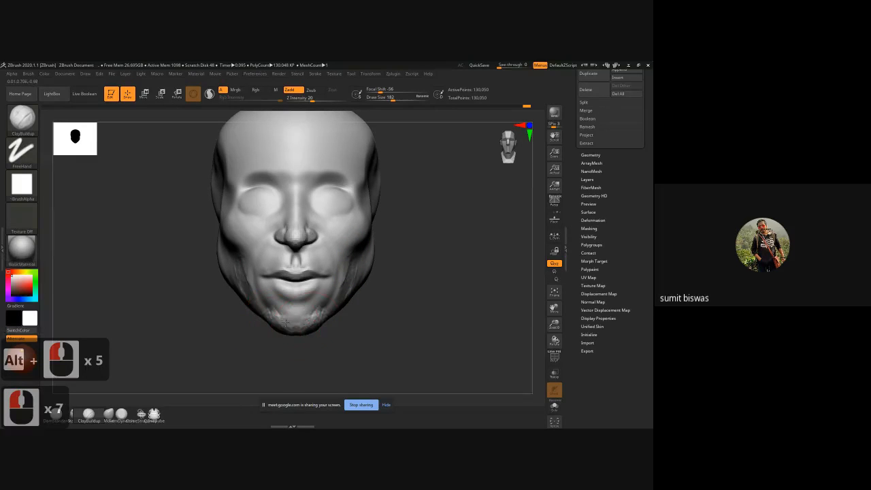
Step: Shape the underside of the jaw and build up the base of the neck with ClayBuildup, smoothing the strokes
drag(382, 318, 347, 207)
alt+drag(169, 315, 171, 213)
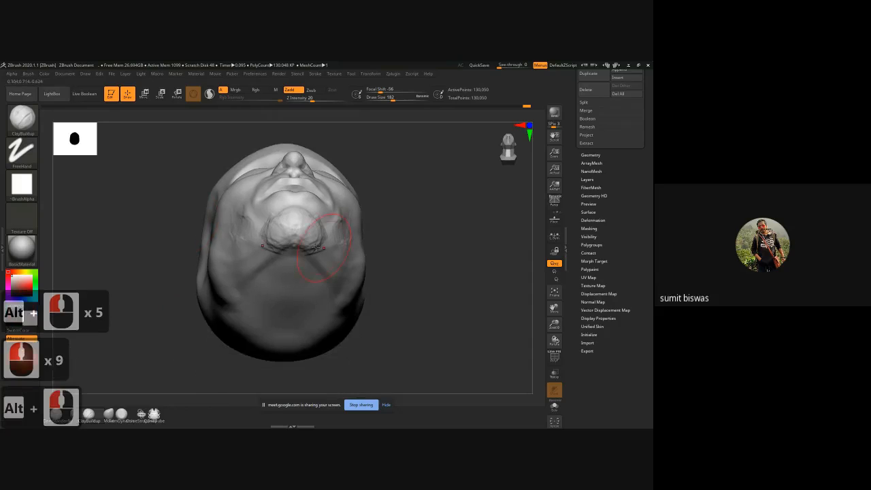
mouse_move(301, 250)
mouse_down()
mouse_move(283, 262)
mouse_move(283, 277)
mouse_up()
drag(301, 267, 277, 274)
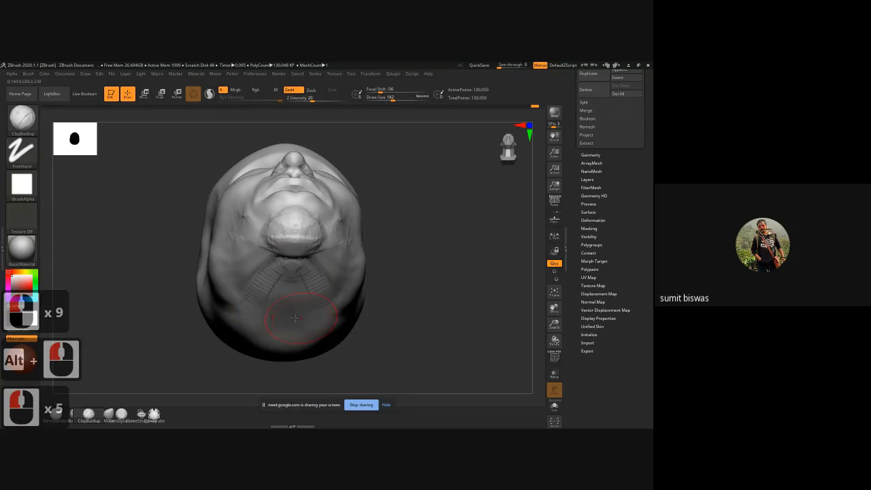
mouse_move(290, 310)
mouse_down()
mouse_move(279, 328)
mouse_move(268, 320)
mouse_up()
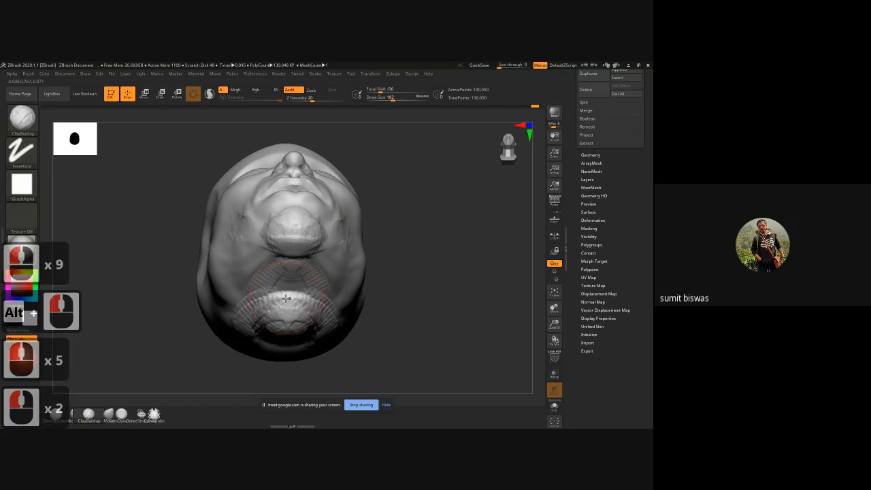
mouse_move(319, 285)
mouse_down()
mouse_move(253, 339)
mouse_move(251, 297)
mouse_move(284, 334)
mouse_up()
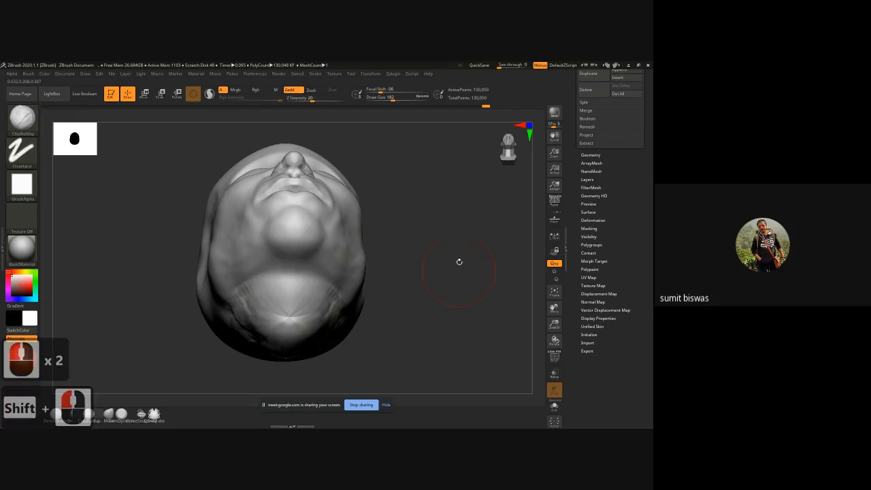
Step: Extend the neck stub downward behind the jaw and add a muscle band running from behind the ear with ClayBuildup
mouse_move(459, 259)
shift+mouse_down()
mouse_move(435, 306)
mouse_move(434, 295)
mouse_move(361, 303)
shift+mouse_up()
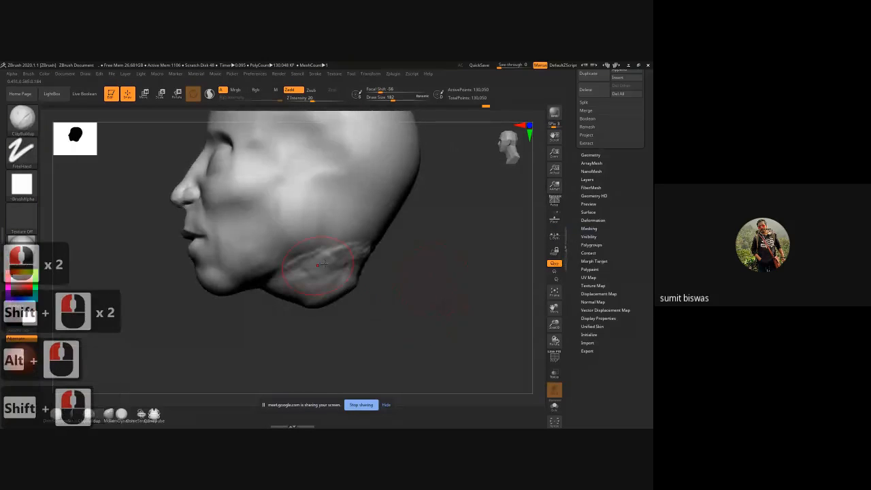
mouse_move(324, 265)
mouse_down()
mouse_move(280, 281)
mouse_move(336, 261)
mouse_move(309, 296)
mouse_up()
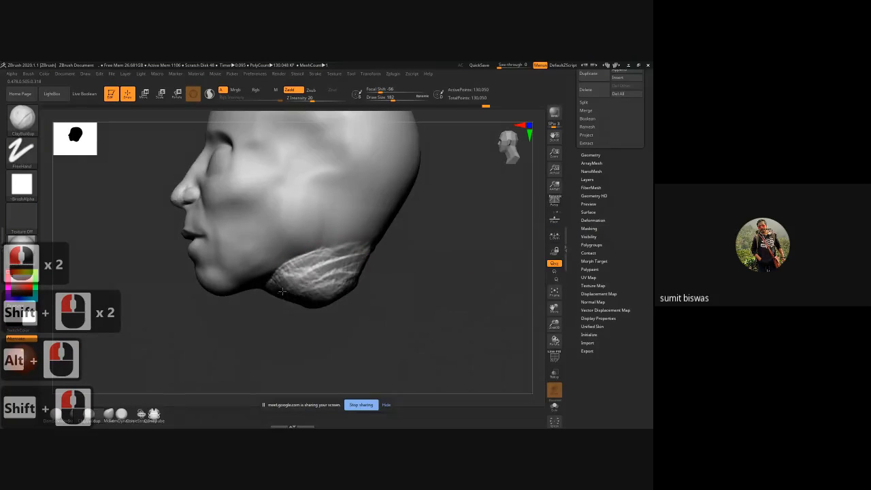
mouse_move(361, 263)
mouse_down()
mouse_move(325, 266)
mouse_move(308, 294)
mouse_up()
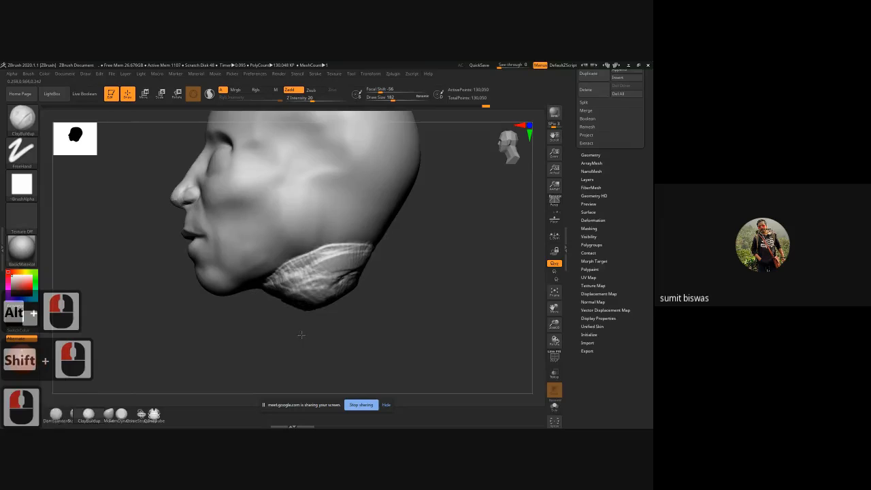
drag(302, 334, 349, 332)
mouse_move(274, 299)
mouse_down()
mouse_move(304, 298)
mouse_move(246, 296)
mouse_up()
mouse_move(398, 290)
mouse_down()
mouse_move(351, 289)
mouse_move(341, 263)
mouse_move(390, 258)
mouse_up()
alt+drag(462, 267, 409, 306)
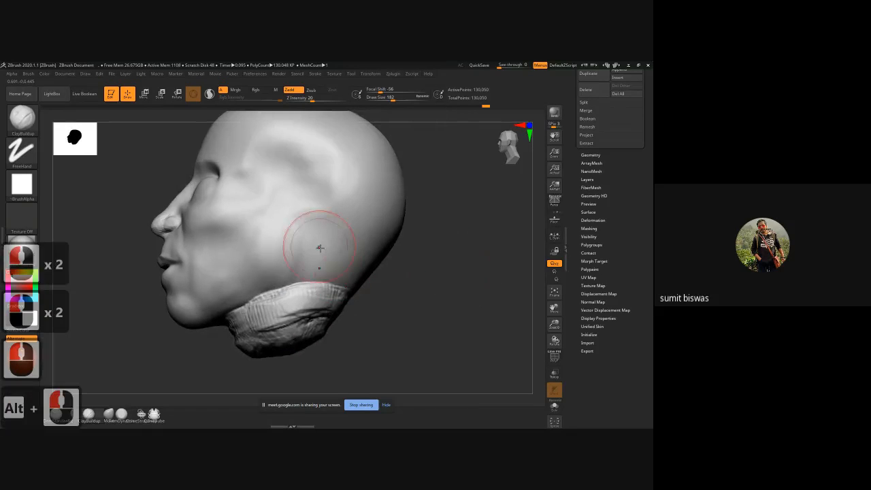
mouse_move(308, 260)
mouse_down()
mouse_move(321, 249)
mouse_move(325, 258)
mouse_up()
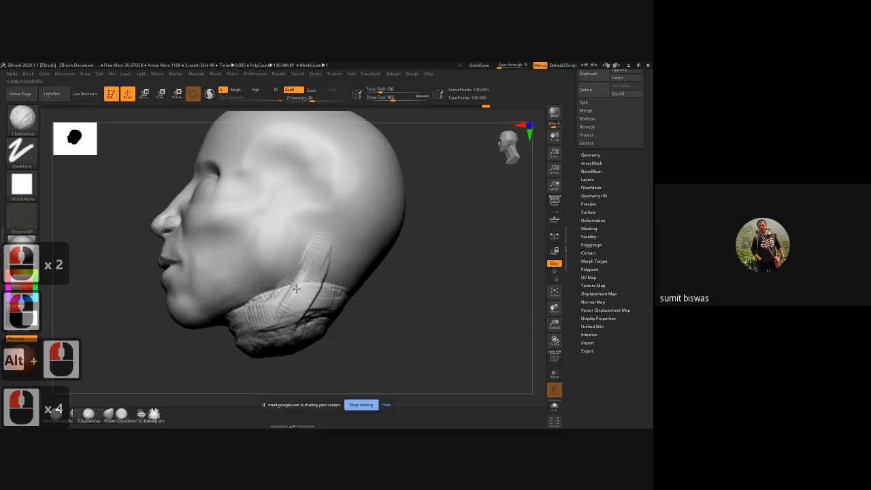
mouse_move(296, 288)
mouse_down()
mouse_move(325, 257)
mouse_move(296, 298)
mouse_up()
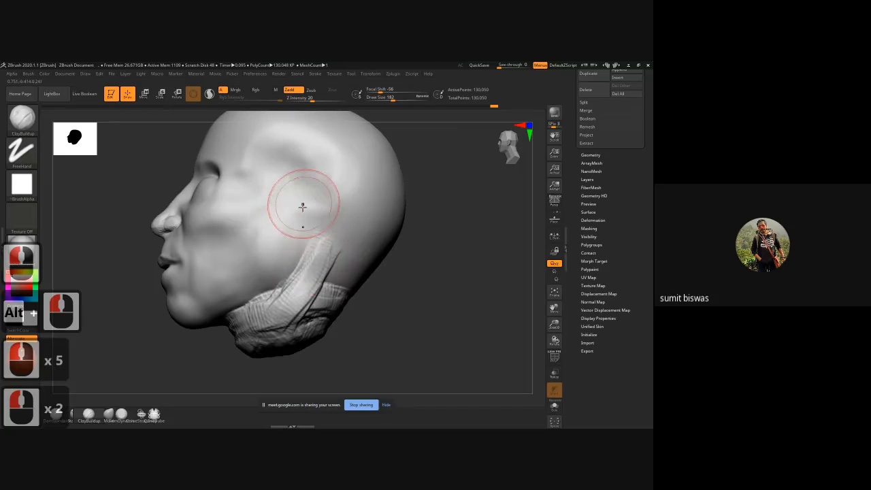
Step: Pull in the jaw corners from the front with the Move brush at a draw size of 238
shift+drag(424, 288, 396, 297)
alt+click(433, 294)
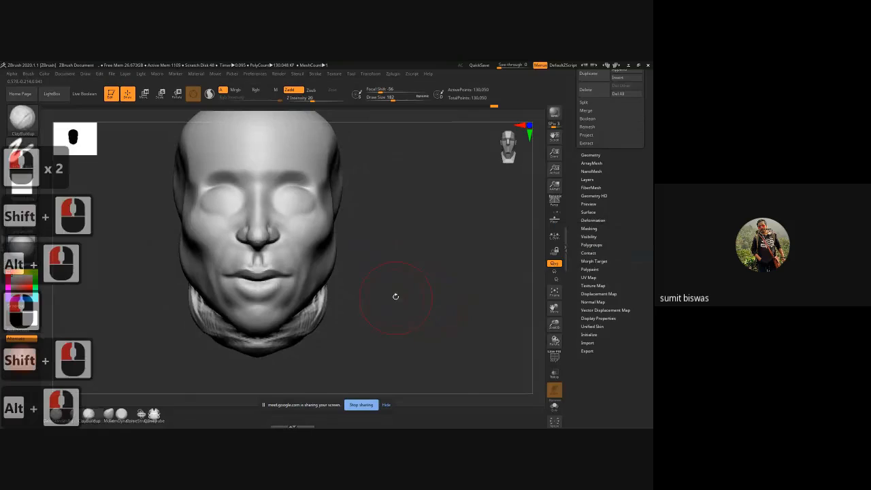
alt+drag(401, 256, 373, 289)
key(b)
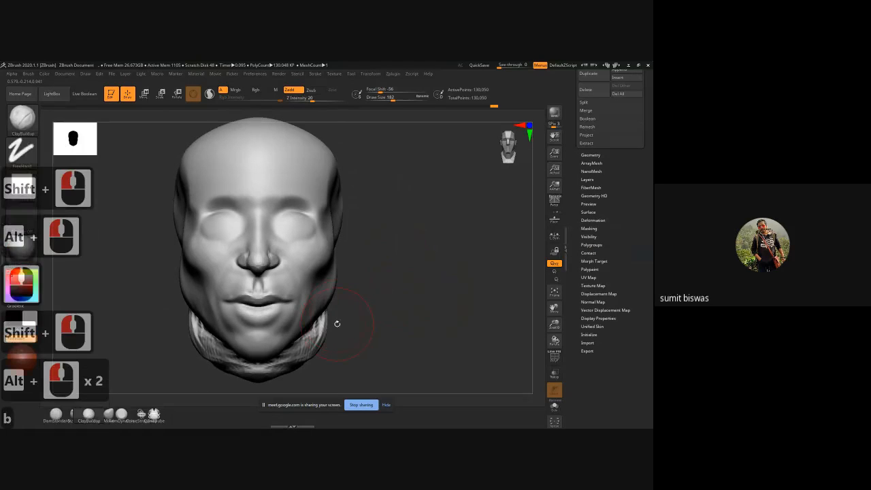
key(m)
key(v)
key(bracketright)
key(bracketright)
key(bracketright)
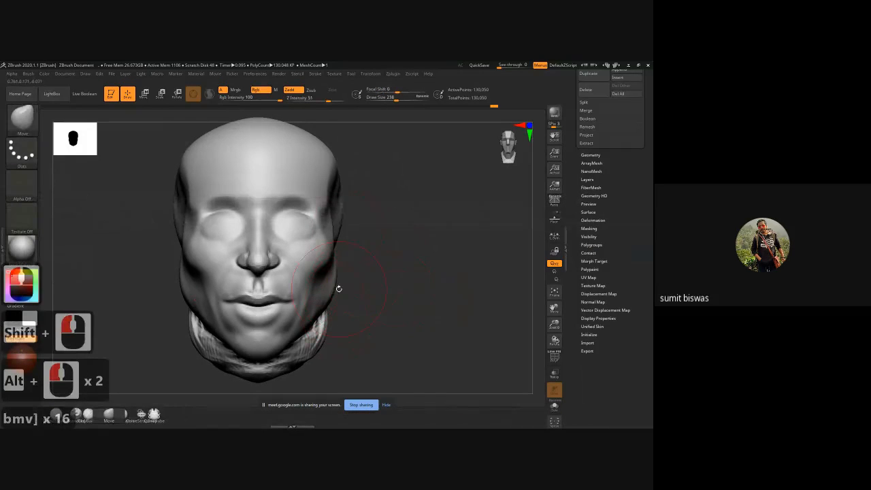
drag(334, 291, 325, 299)
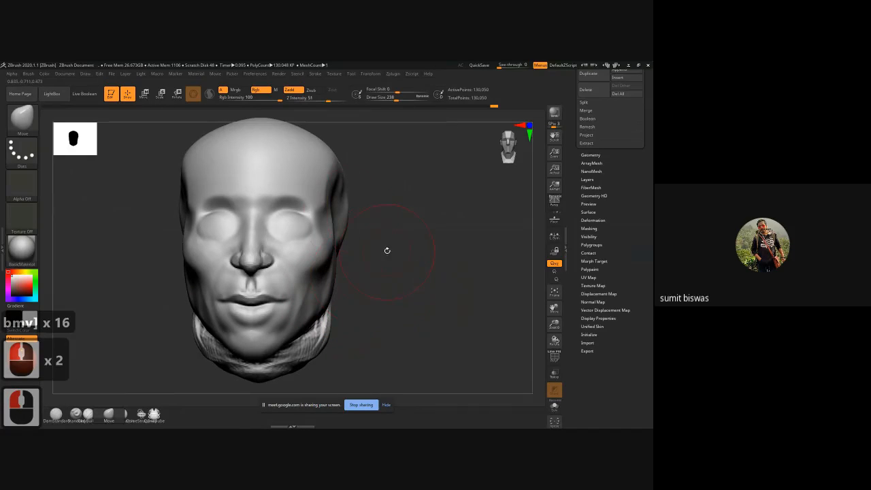
Step: Adjust the temples and the upper sides of the skull with the Move brush
drag(336, 206, 332, 206)
mouse_move(387, 240)
alt+mouse_down()
mouse_move(393, 273)
mouse_move(401, 236)
mouse_move(481, 216)
mouse_move(494, 198)
mouse_move(305, 204)
alt+mouse_up()
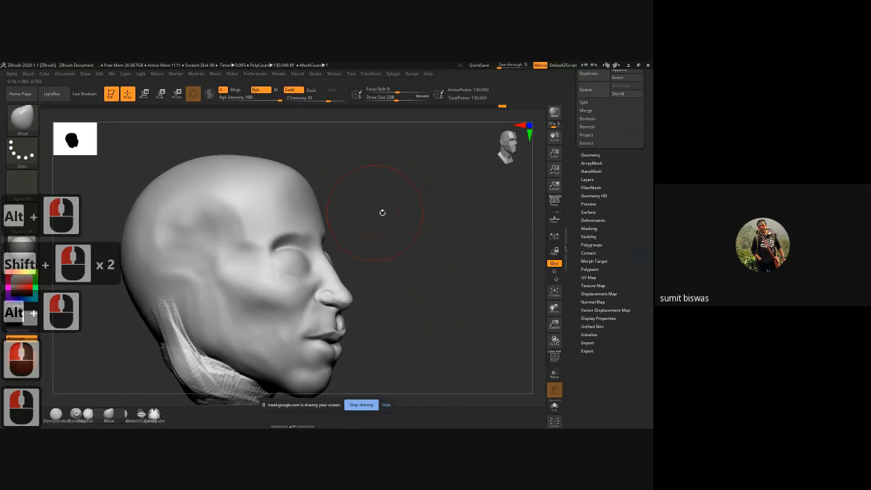
drag(383, 212, 343, 204)
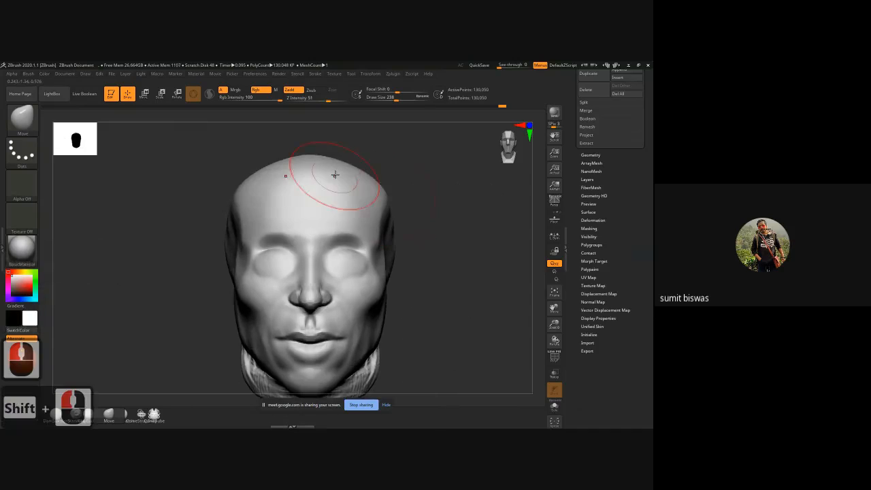
drag(257, 175, 260, 177)
Step: Build up the brow ridges above both eyes with the ClayBuildup brush, reducing its draw size to 70
alt+drag(444, 270, 421, 268)
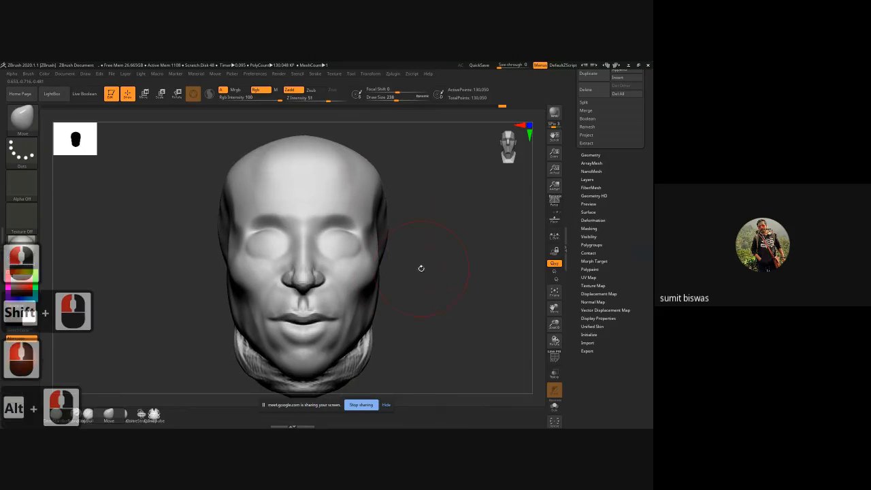
key(b)
key(c)
key(b)
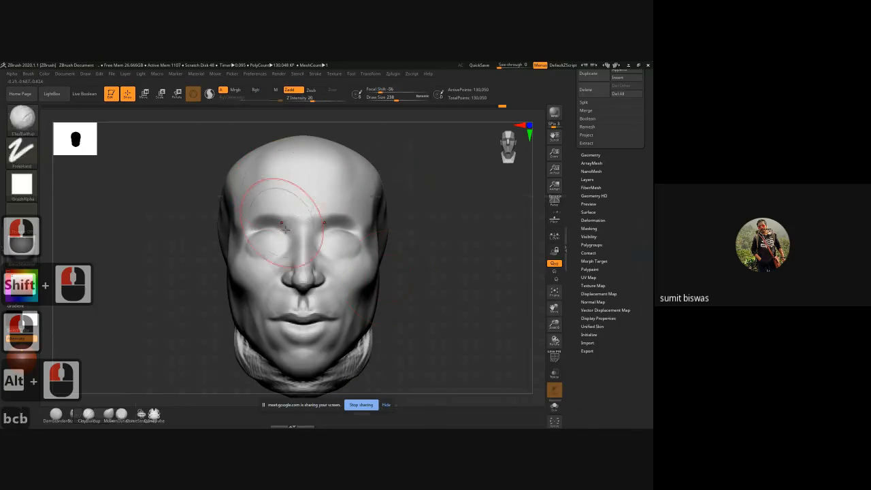
key(bracketleft)
key(bracketleft)
key(bracketleft)
key(bracketleft)
key(bracketleft)
key(bracketleft)
key(bracketleft)
key(bracketleft)
key(bracketleft)
key(bracketleft)
key(bracketleft)
key(bracketleft)
key(bracketleft)
key(bracketleft)
key(bracketleft)
key(bracketleft)
key(bracketleft)
mouse_move(277, 210)
mouse_down()
mouse_move(298, 224)
mouse_move(242, 208)
mouse_up()
key(bracketright)
key(bracketleft)
key(bracketleft)
key(bracketleft)
key(bracketleft)
key(bracketleft)
key(bracketleft)
key(bracketleft)
key(bracketleft)
key(bracketleft)
key(bracketleft)
key(bracketleft)
key(bracketleft)
key(bracketleft)
key(bracketleft)
key(bracketleft)
key(bracketleft)
key(bracketleft)
key(bracketleft)
key(bracketleft)
key(bracketleft)
key(bracketleft)
drag(289, 215, 252, 215)
drag(249, 213, 278, 215)
mouse_move(270, 213)
mouse_down()
mouse_move(291, 234)
mouse_move(271, 213)
mouse_move(249, 226)
mouse_up()
drag(246, 230, 253, 224)
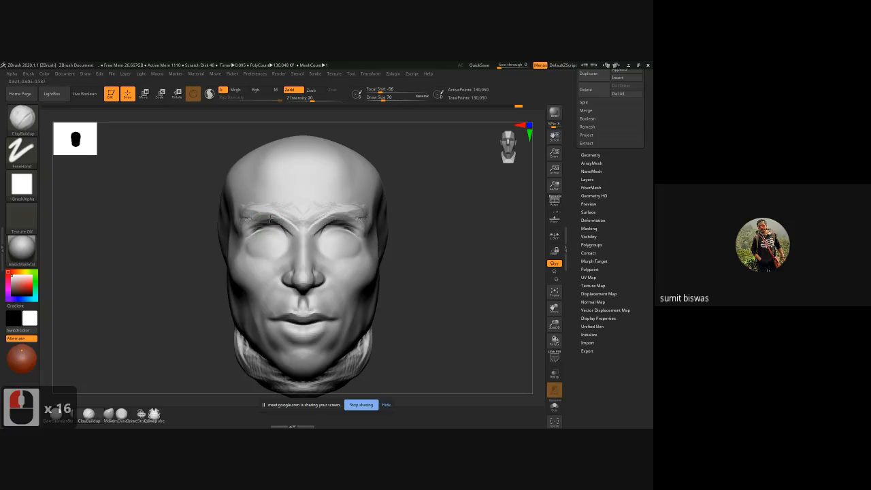
Step: Add ClayBuildup strokes to the side of the skull behind the temple at a draw size of 122
mouse_move(217, 245)
mouse_down()
mouse_move(234, 218)
mouse_move(206, 227)
mouse_move(181, 256)
mouse_up()
key(bracketright)
key(bracketright)
key(bracketright)
key(bracketright)
key(bracketright)
key(bracketright)
key(bracketright)
key(bracketright)
key(bracketright)
key(bracketright)
key(bracketright)
key(bracketright)
key(bracketright)
mouse_move(174, 202)
mouse_down()
mouse_move(179, 255)
mouse_move(159, 216)
mouse_up()
mouse_move(172, 262)
mouse_down()
mouse_move(140, 226)
mouse_move(180, 251)
mouse_up()
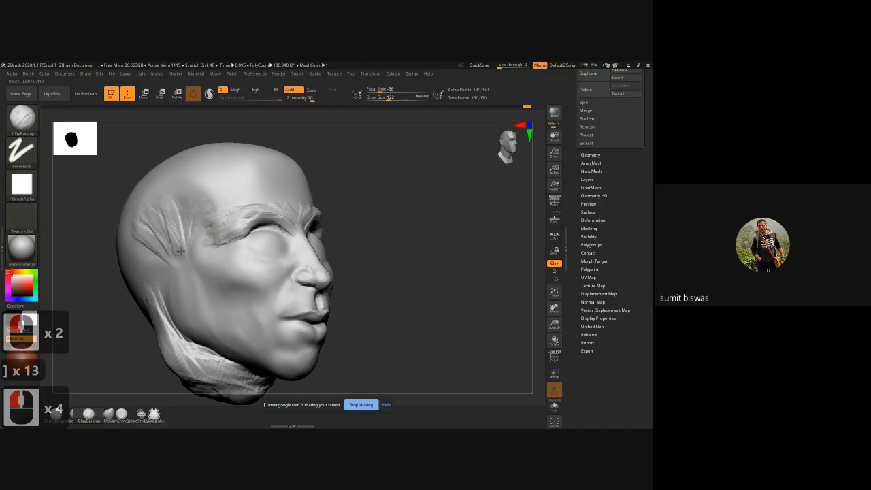
Step: Build up the temple and the side of the forehead with ClayBuildup strokes at a draw size of 122 and smooth them
mouse_move(231, 208)
mouse_down()
mouse_move(253, 199)
mouse_move(214, 181)
mouse_move(273, 203)
mouse_up()
drag(223, 172, 262, 199)
drag(234, 170, 266, 194)
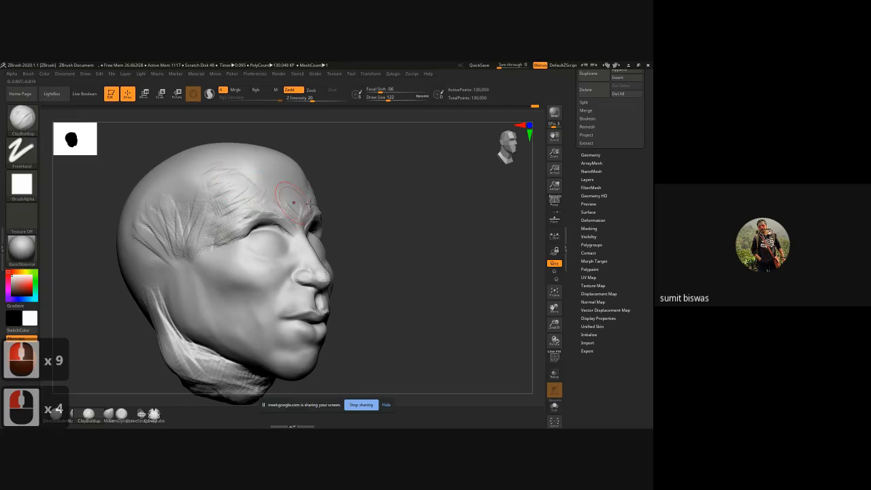
mouse_move(375, 215)
mouse_down()
mouse_move(282, 203)
mouse_move(291, 193)
mouse_move(266, 177)
mouse_move(288, 195)
mouse_move(280, 204)
mouse_up()
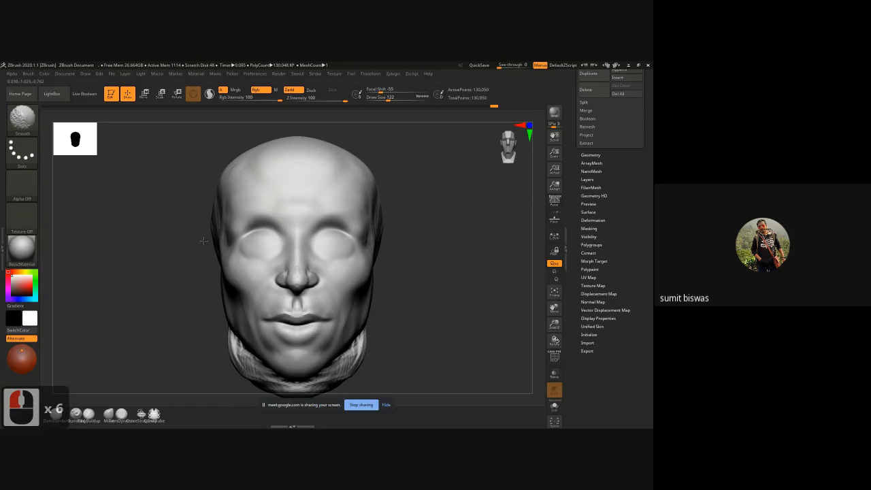
shift+drag(203, 241, 214, 242)
alt+drag(121, 287, 111, 239)
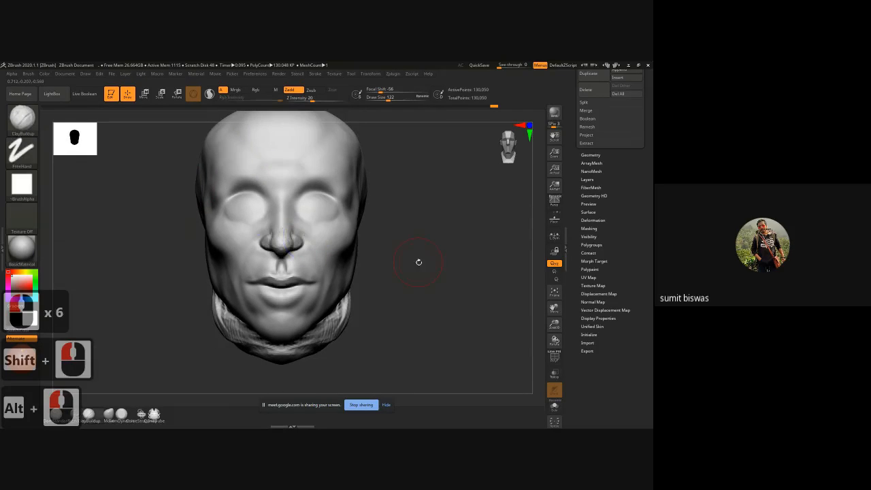
Step: Adjust the nose base, cheek and lower jaw in profile with the Move brush at a draw size of 298
drag(419, 261, 280, 227)
drag(421, 232, 402, 255)
key(b)
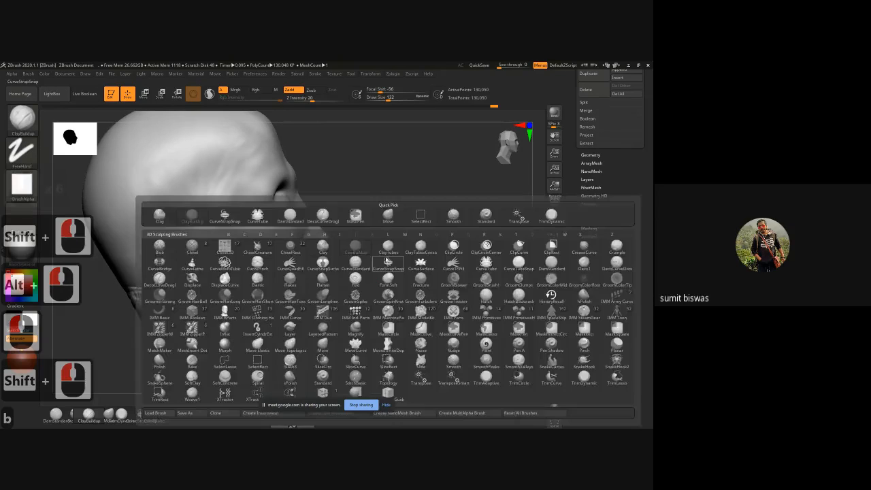
key(m)
key(v)
ctrl+right_drag(240, 231, 315, 257)
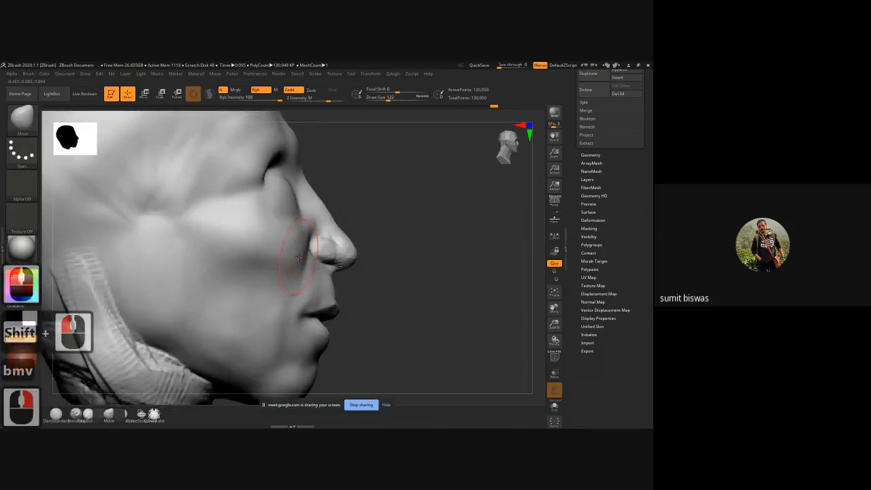
key(])
key(])
key(])
key(])
key(])
key(])
key(])
key(])
key(])
key(])
key(])
key(])
key(])
key(])
key(])
key(])
key(])
key(])
key(])
key(])
key(])
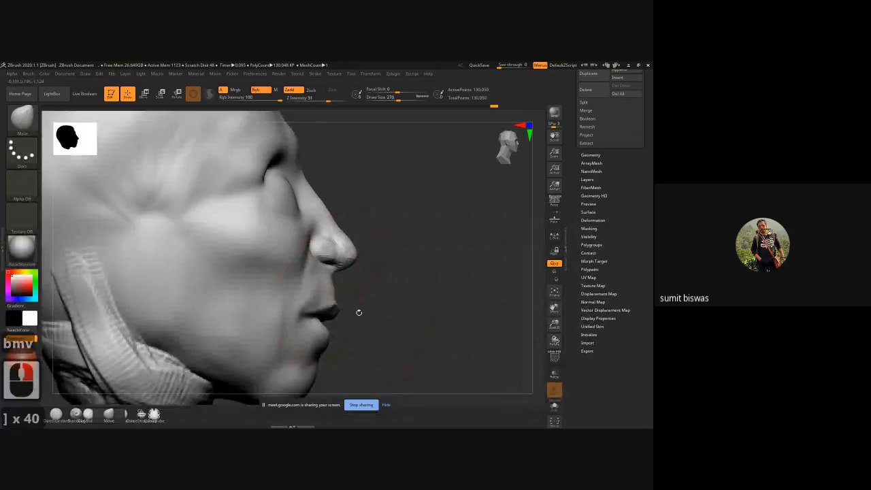
alt+right_drag(422, 310, 350, 221)
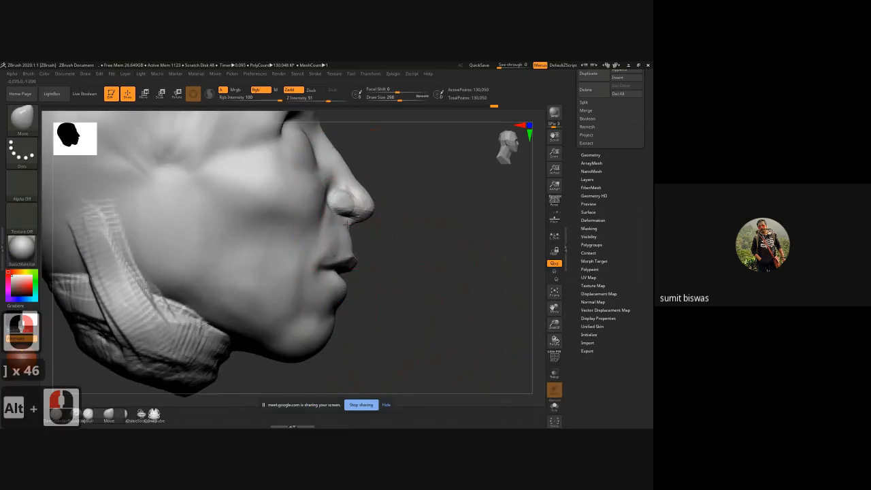
drag(347, 225, 338, 224)
mouse_move(303, 197)
mouse_down()
mouse_move(286, 199)
mouse_move(294, 209)
mouse_up()
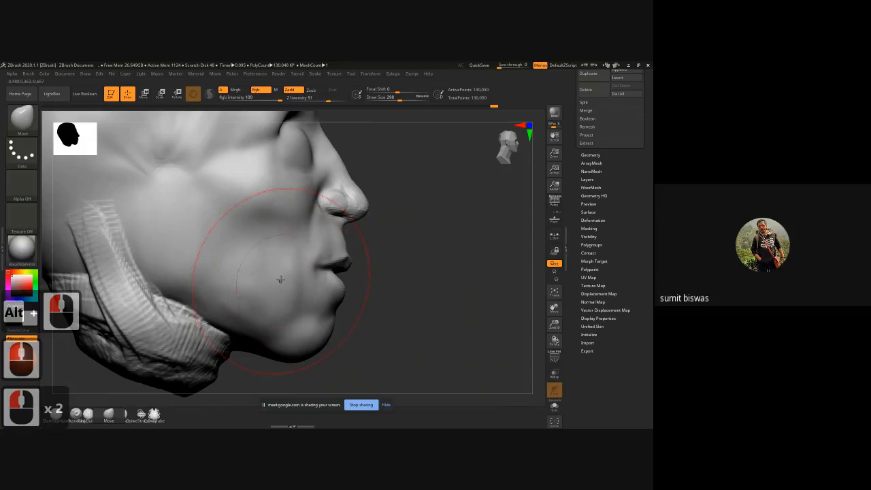
mouse_move(280, 279)
mouse_down()
mouse_move(271, 280)
mouse_move(270, 302)
mouse_up()
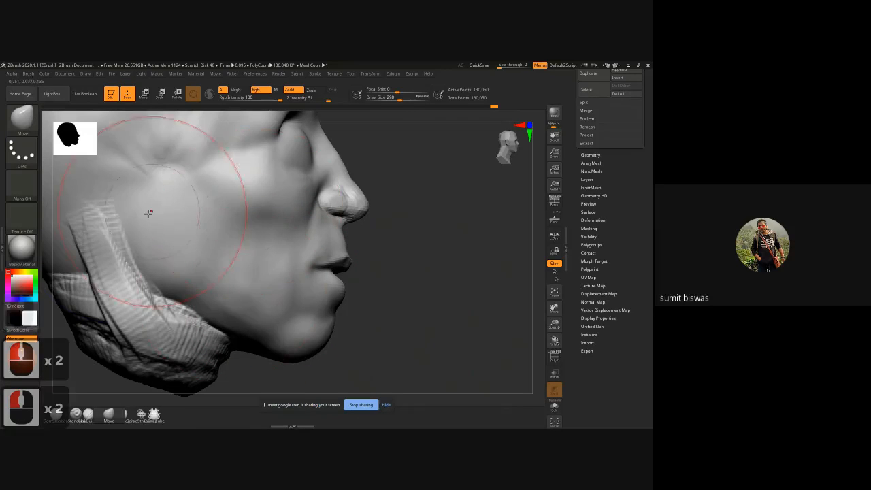
Step: Smooth the rough clay strokes on the neck and behind the jaw, and pull the forehead slightly forward in profile
mouse_move(136, 219)
shift+mouse_down()
mouse_move(121, 291)
mouse_move(168, 336)
mouse_move(197, 346)
shift+mouse_up()
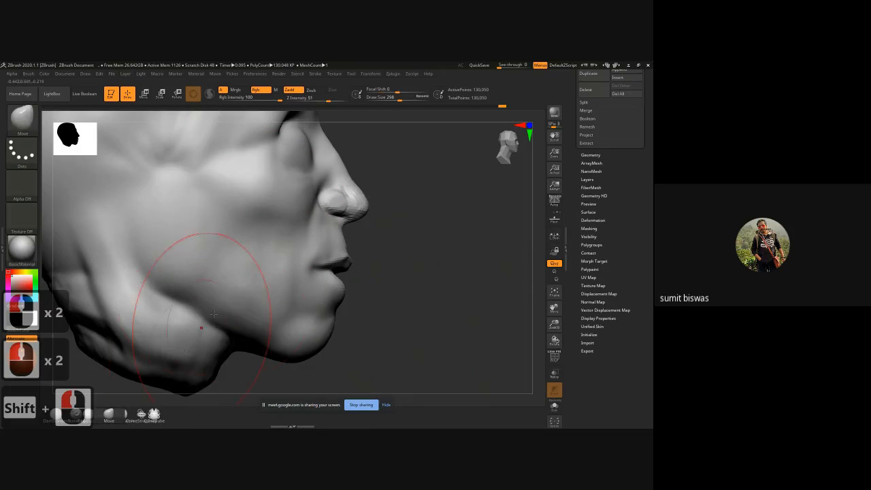
ctrl+right_drag(280, 302, 246, 277)
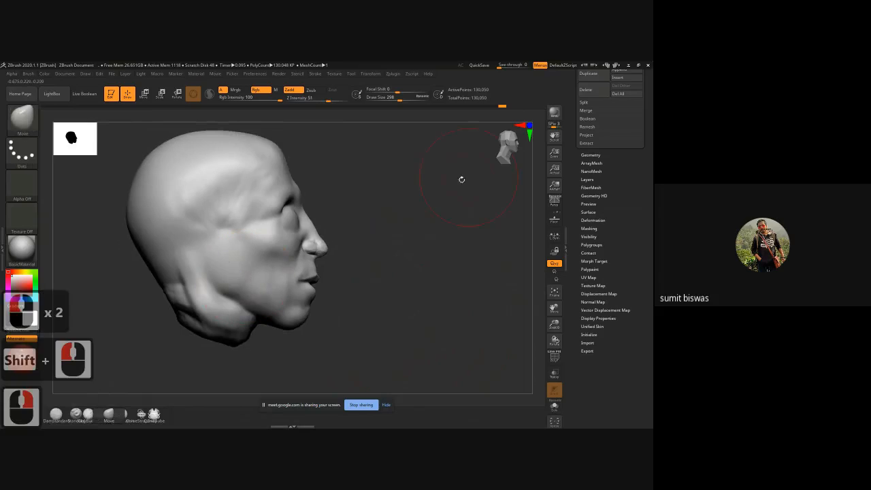
drag(291, 170, 294, 170)
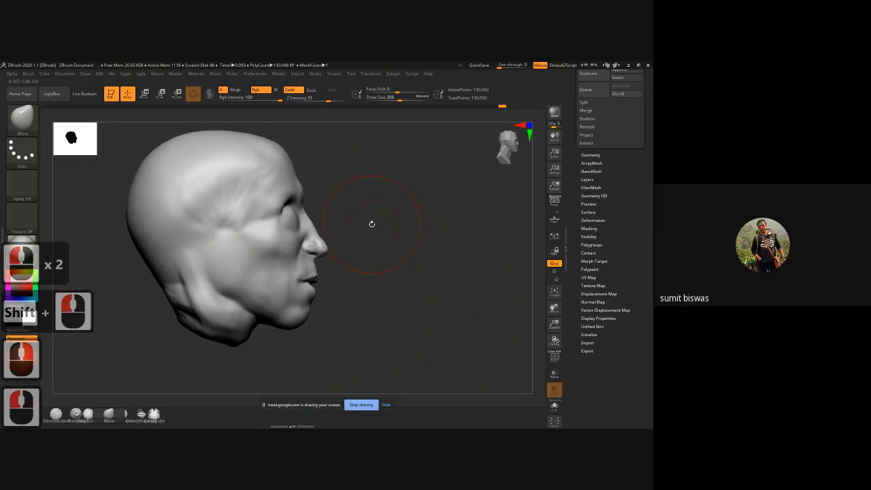
Step: Push in the nose bridge and pull the nose tip forward in profile with the Move brush at a draw size of 238
ctrl+right_drag(325, 198, 329, 235)
key(bracketleft)
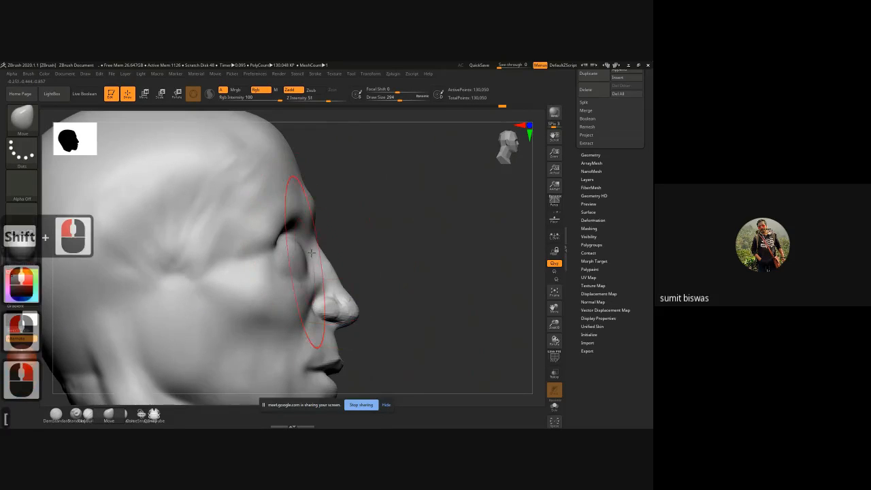
key(bracketleft)
key(bracketleft)
key(bracketleft)
key(bracketleft)
key(bracketleft)
key(bracketleft)
key(bracketleft)
key(bracketleft)
key(bracketleft)
key(bracketleft)
key(bracketleft)
key(bracketleft)
key(bracketleft)
key(bracketleft)
drag(313, 243, 310, 246)
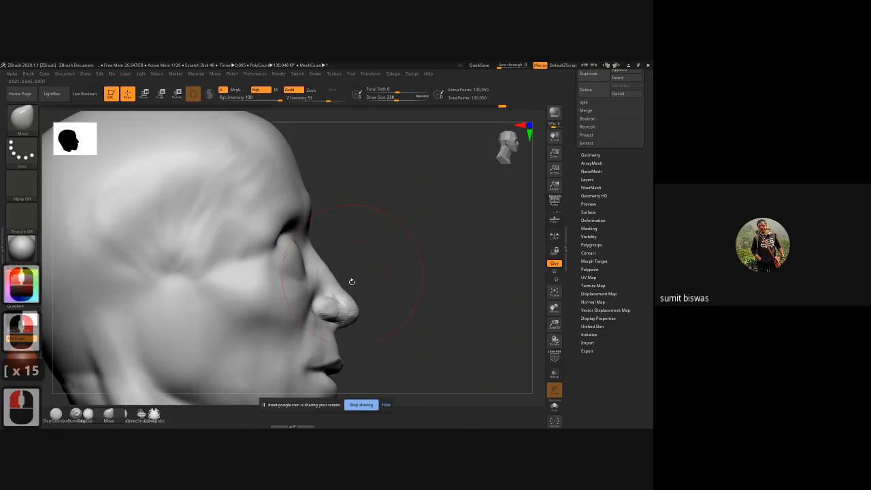
drag(348, 292, 356, 291)
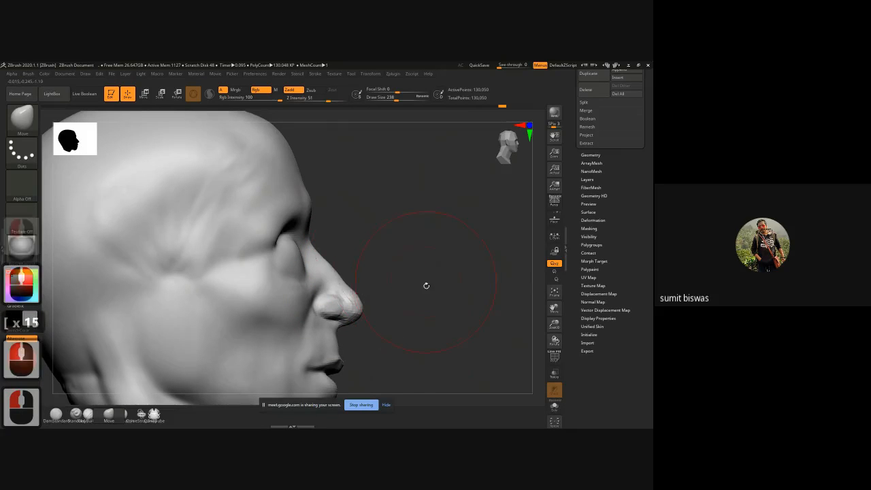
Step: Adjust the brows and eye sockets from the front with the Move brush
shift+drag(426, 261, 377, 261)
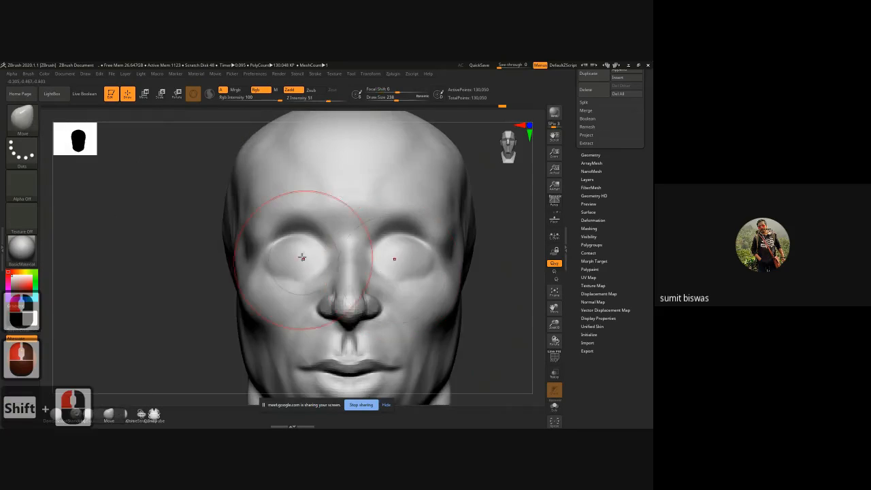
drag(261, 272, 269, 232)
drag(304, 207, 301, 219)
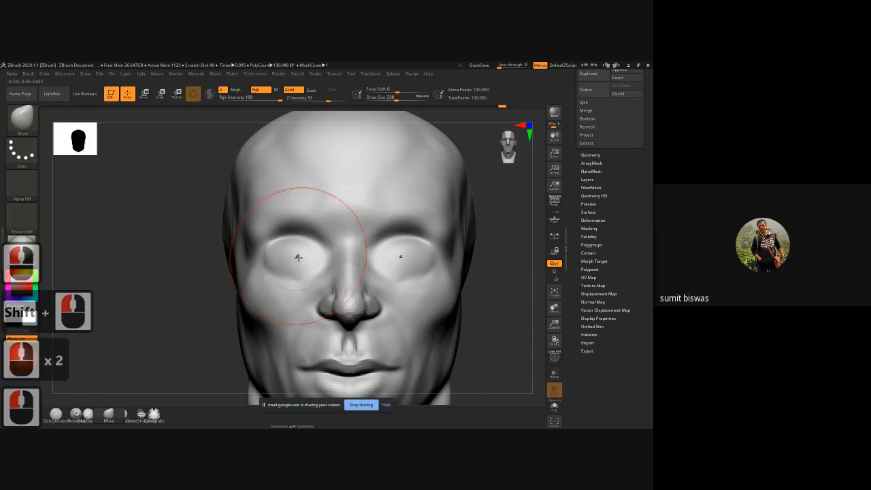
drag(297, 257, 297, 252)
ctrl+right_drag(268, 292, 249, 278)
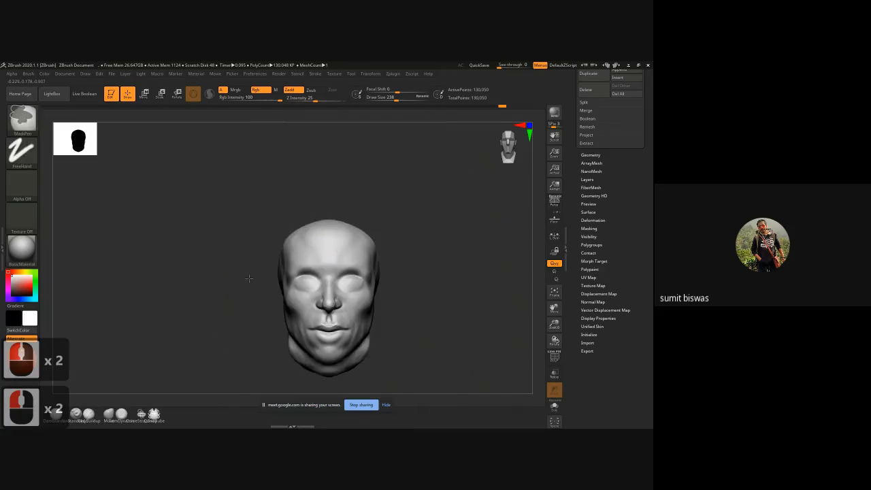
alt+right_drag(203, 306, 181, 276)
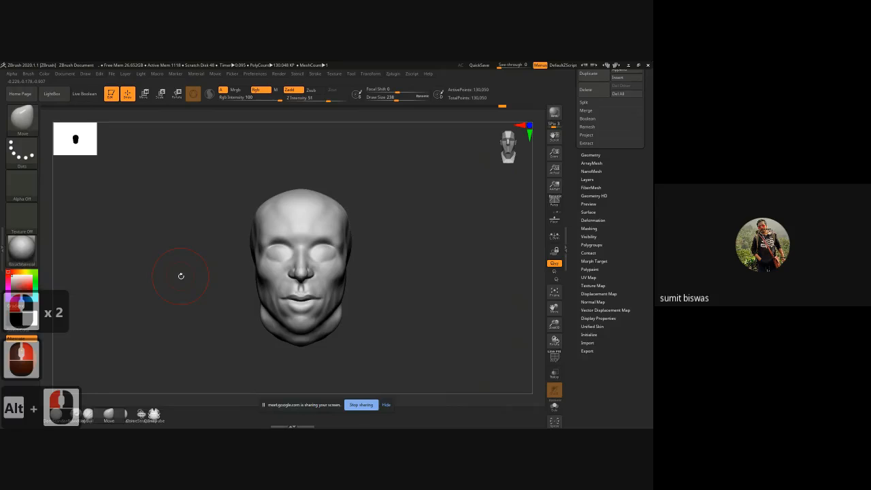
Step: Carve the upper eyelid line across both eyes with the DamStandard brush at a draw size of 46
key(b)
key(d)
key(s)
mouse_move(327, 299)
ctrl+right_down()
mouse_move(341, 321)
mouse_move(330, 286)
ctrl+right_up()
key(bracketleft)
key(bracketleft)
key(bracketleft)
key(bracketleft)
key(bracketleft)
key(bracketleft)
key(bracketleft)
key(bracketleft)
key(bracketleft)
key(bracketleft)
key(bracketleft)
key(bracketleft)
key(bracketleft)
key(bracketleft)
key(bracketleft)
key(bracketleft)
key(bracketleft)
key(bracketleft)
key(bracketleft)
key(bracketleft)
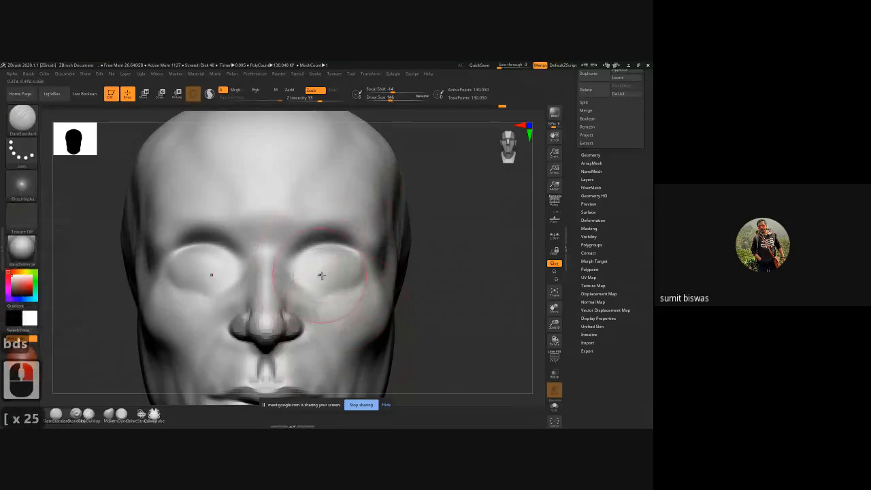
right_click(321, 274)
key(bracketleft)
key(bracketleft)
key(bracketleft)
key(bracketleft)
key(bracketleft)
key(bracketleft)
key(bracketleft)
key(bracketleft)
key(bracketleft)
key(bracketleft)
key(bracketleft)
key(bracketleft)
key(bracketleft)
key(bracketleft)
key(bracketleft)
key(bracketleft)
key(bracketleft)
key(bracketleft)
key(bracketleft)
key(bracketleft)
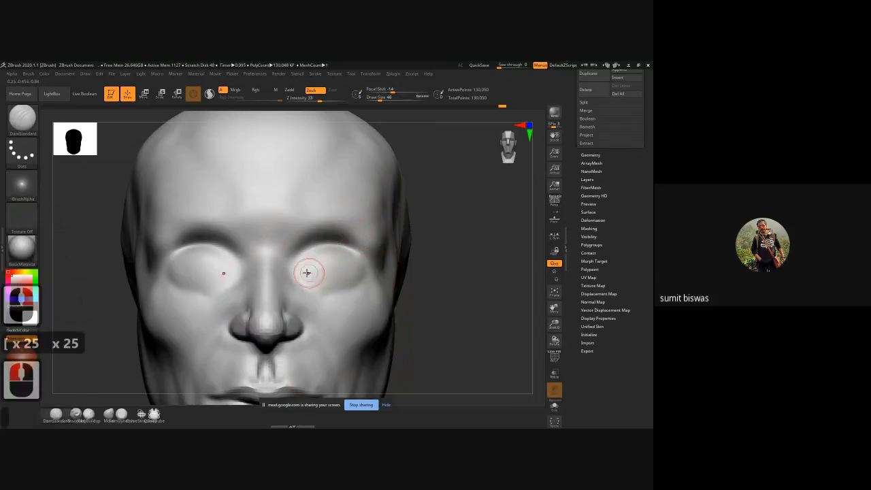
drag(289, 272, 360, 268)
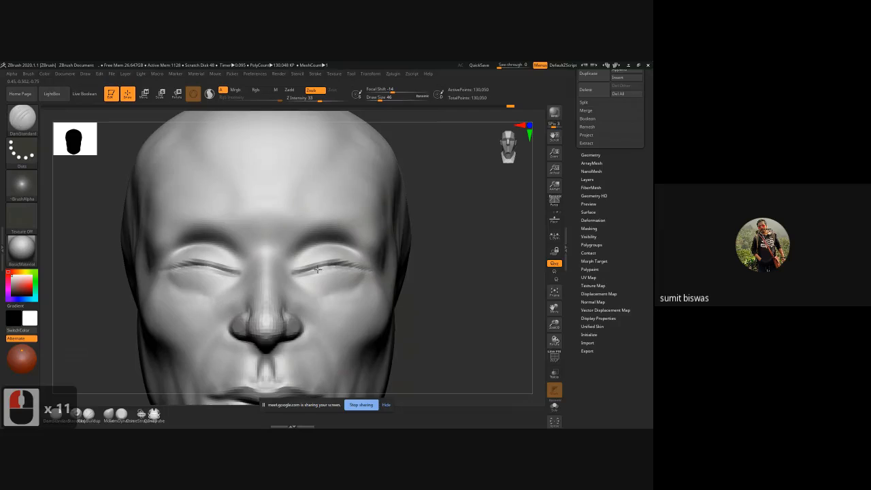
Step: Deepen the upper eyelid lines and start the lower lid outline from the outer eye corners with DamStandard strokes
drag(295, 273, 360, 272)
mouse_move(303, 271)
mouse_down()
mouse_move(338, 262)
mouse_move(366, 271)
mouse_up()
mouse_move(365, 271)
mouse_down()
mouse_move(328, 287)
mouse_move(323, 267)
mouse_move(361, 266)
mouse_up()
drag(304, 275, 293, 275)
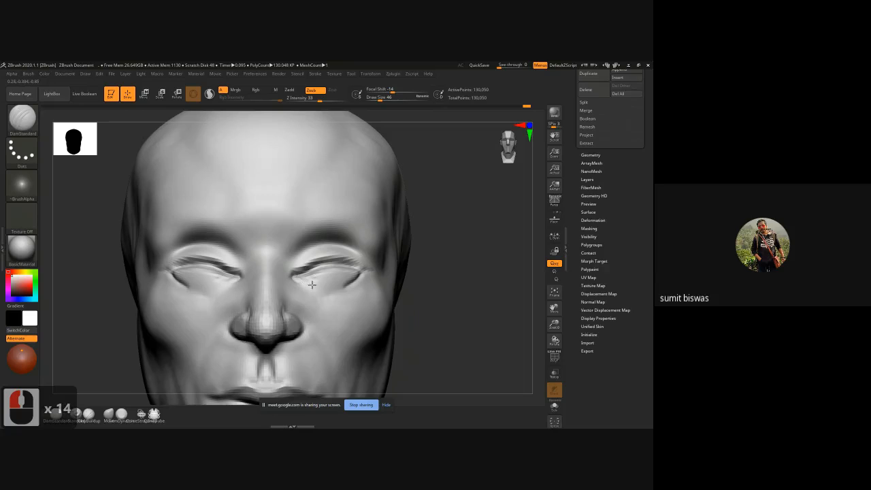
Step: Carve the lower eyelid lines from the inner to the outer corners of both eyes
drag(323, 285, 359, 272)
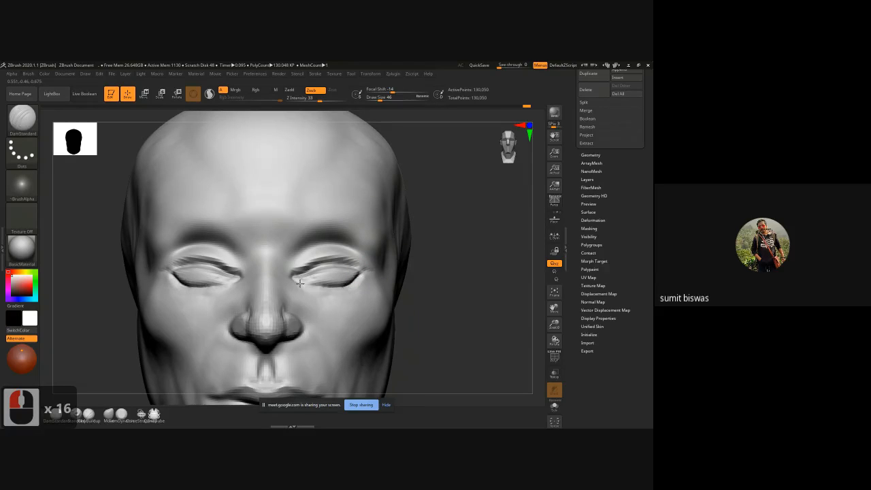
drag(300, 283, 360, 276)
drag(299, 283, 327, 278)
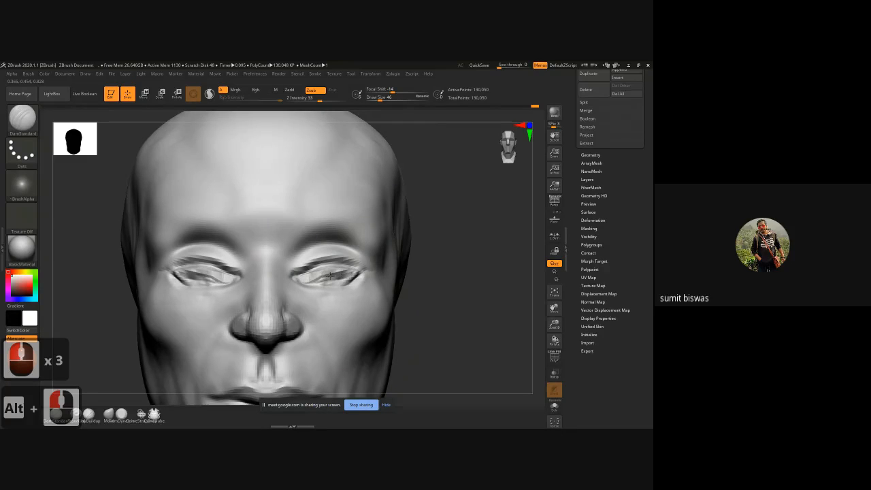
Step: Hollow out the eye openings between the lids with DamStandard strokes and smooth the result
mouse_move(332, 274)
mouse_down()
mouse_move(309, 272)
mouse_move(364, 272)
mouse_up()
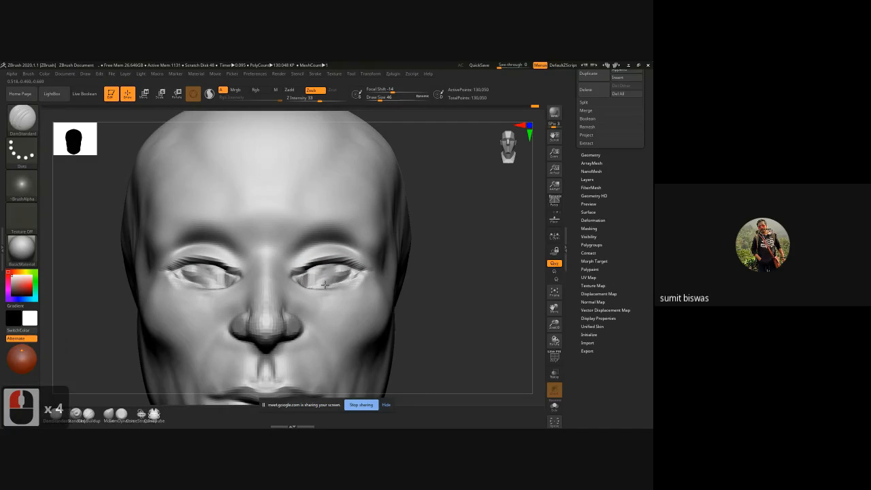
mouse_move(325, 284)
mouse_down()
mouse_move(358, 273)
mouse_move(306, 281)
mouse_move(358, 269)
mouse_move(303, 270)
mouse_move(351, 270)
mouse_move(331, 273)
mouse_up()
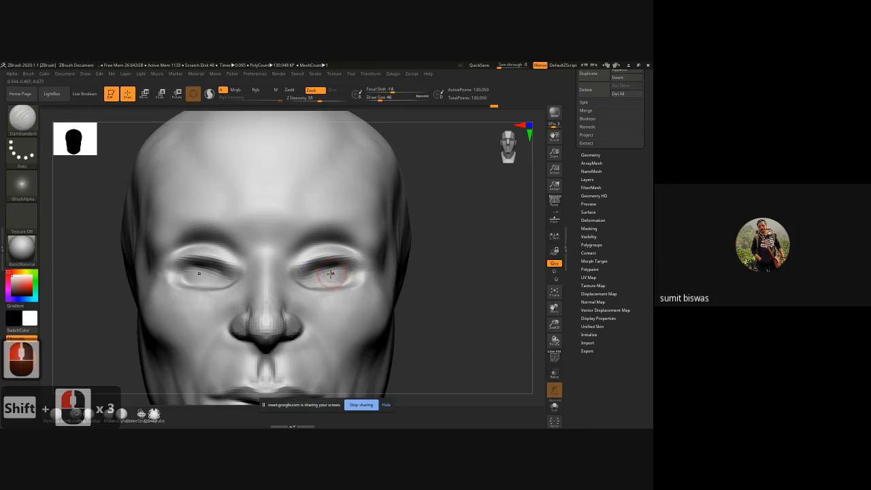
alt+drag(466, 290, 460, 274)
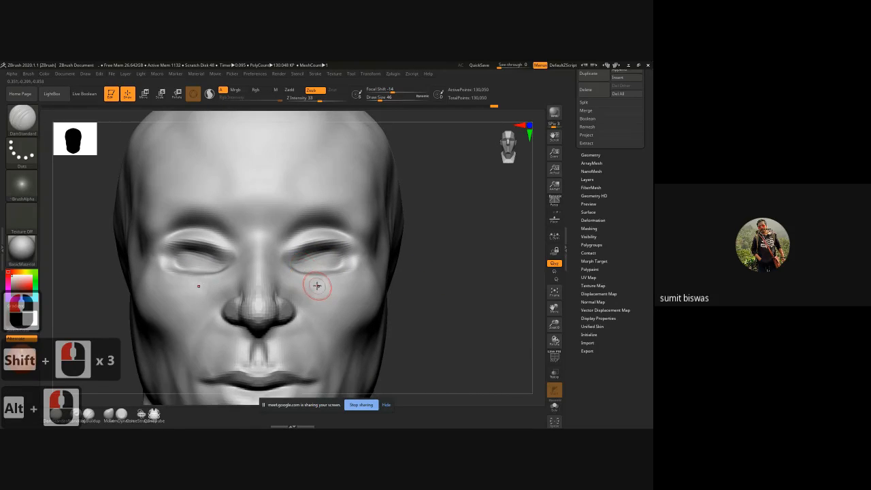
Step: Try raising the lower eyelid with the Move brush, undo it, and smooth the area below the eye
key(b)
key(m)
key(v)
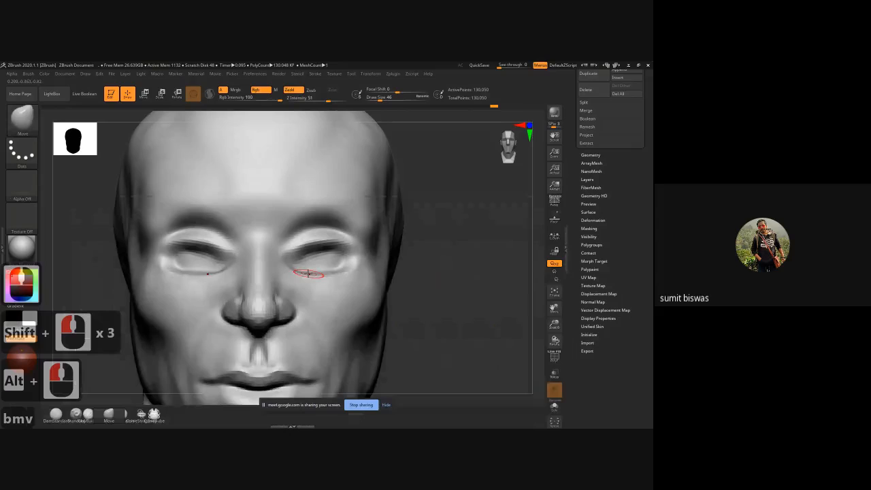
drag(308, 274, 307, 264)
key(ctrl+z)
drag(472, 260, 391, 266)
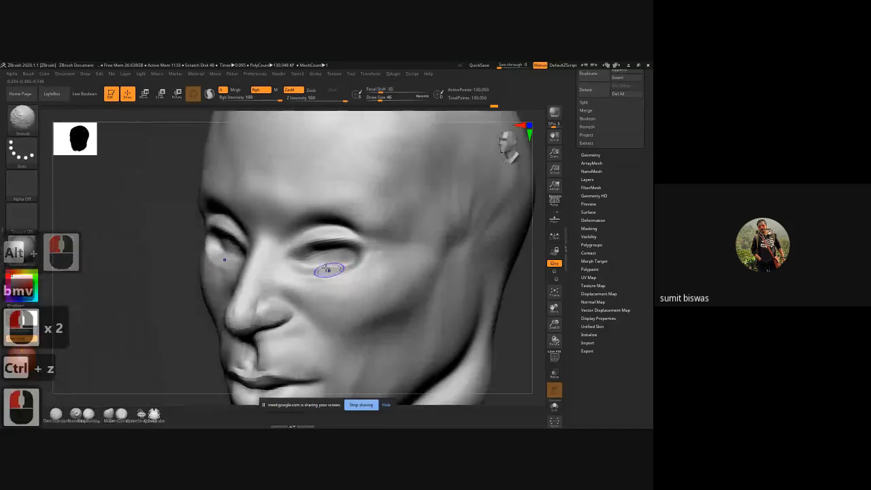
shift+drag(325, 268, 302, 262)
Step: Enlarge the Move brush to size 94 and reshape the lower eyelid contour from a low view
drag(146, 289, 196, 283)
drag(447, 234, 379, 230)
drag(423, 210, 415, 211)
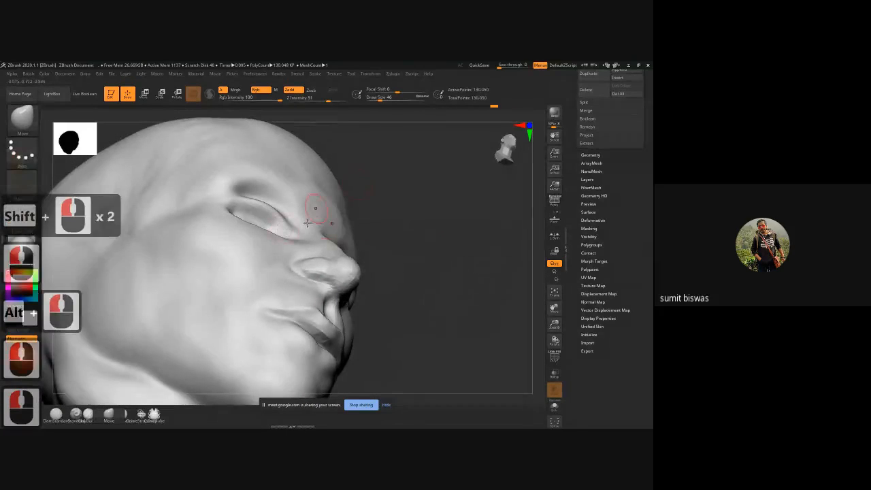
key(bracketright)
key(bracketright)
key(bracketright)
key(bracketright)
key(bracketright)
key(bracketright)
key(bracketright)
key(bracketright)
key(bracketright)
key(bracketright)
key(bracketright)
key(bracketright)
key(bracketright)
key(bracketright)
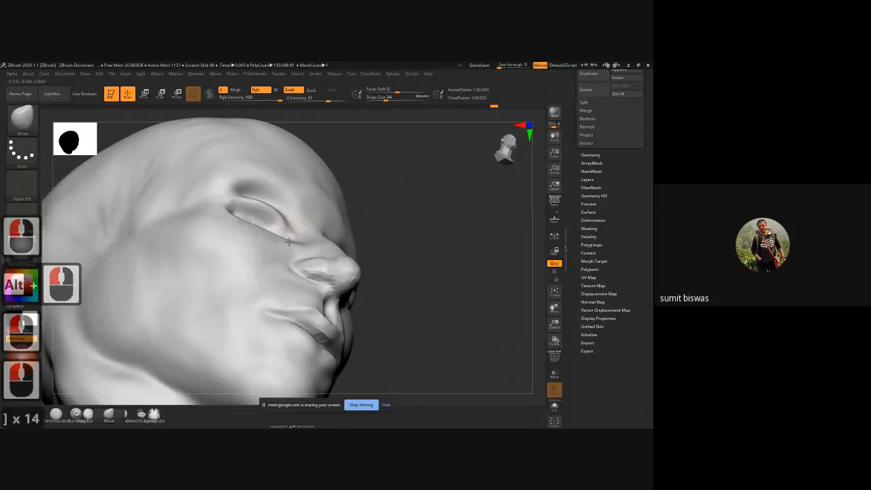
drag(288, 241, 285, 239)
mouse_move(235, 199)
mouse_down()
mouse_move(226, 199)
mouse_move(272, 208)
mouse_move(253, 202)
mouse_up()
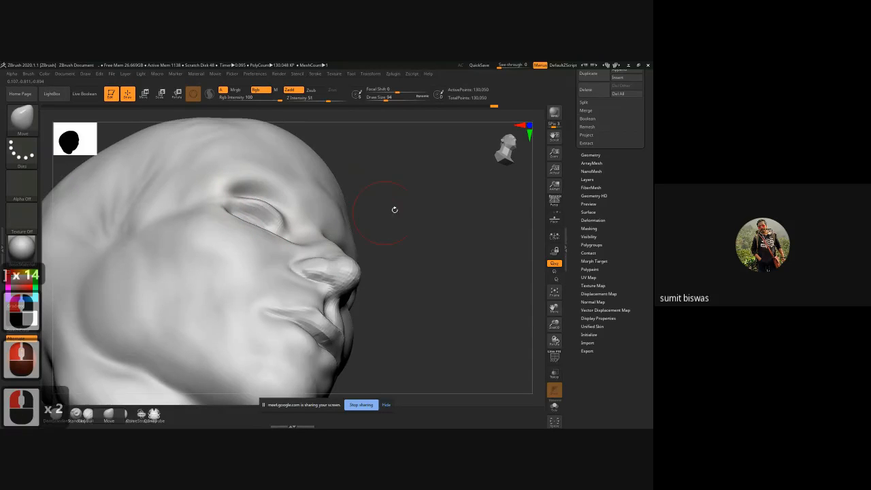
Step: Adjust the lower eyelid curve with the Move brush, undo the last stroke, and smooth the area under the eye
drag(395, 209, 259, 223)
mouse_move(396, 236)
mouse_down()
mouse_move(482, 249)
mouse_move(279, 234)
mouse_up()
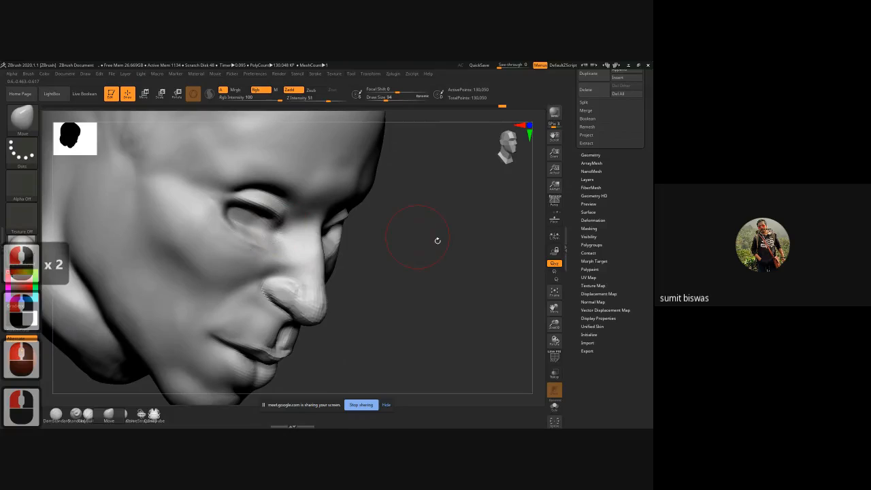
drag(437, 240, 279, 218)
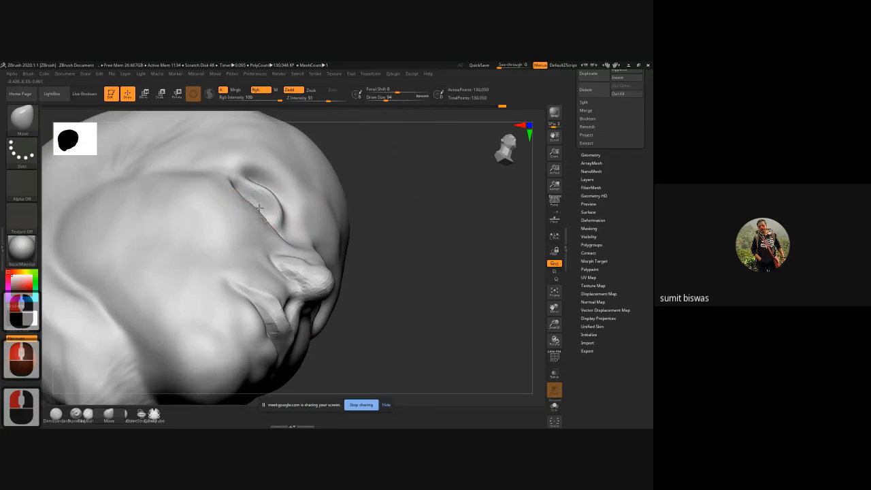
drag(259, 208, 242, 185)
drag(264, 224, 270, 218)
shift+drag(459, 193, 476, 249)
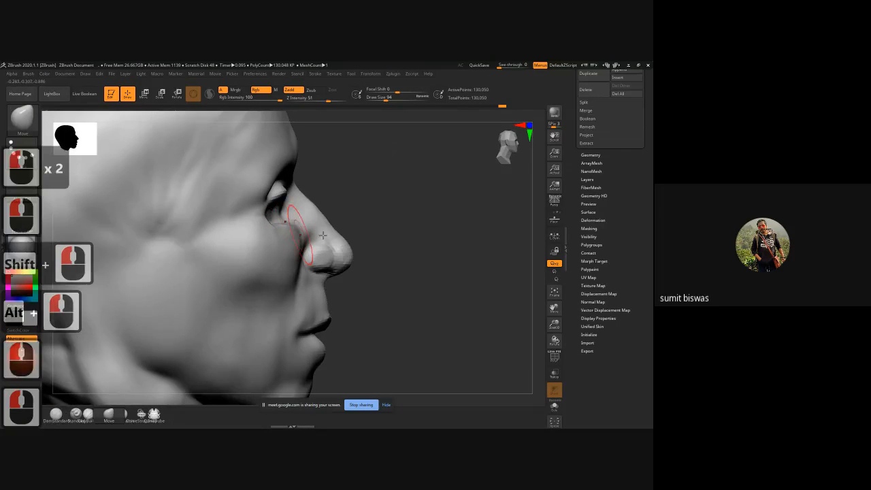
key(ctrl+z)
drag(445, 222, 311, 229)
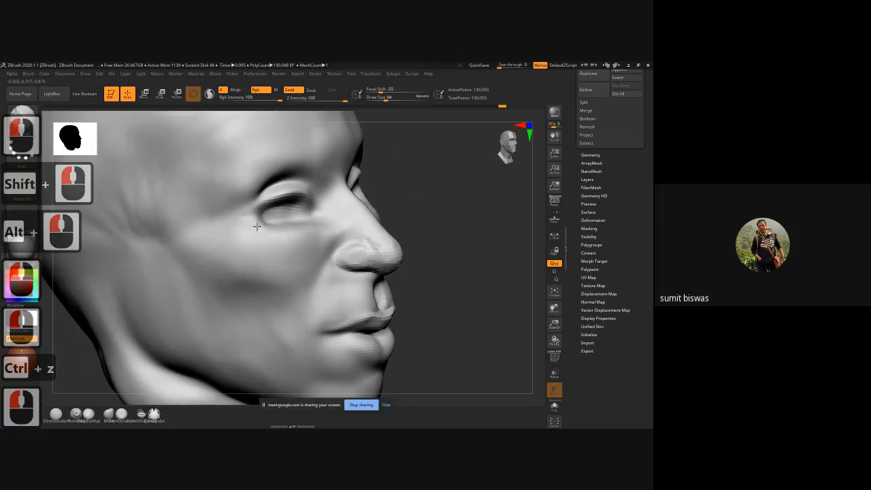
Step: Push the upper eyelid edge back over the eye in side view with the Move brush
shift+drag(476, 212, 629, 220)
alt+drag(433, 211, 418, 227)
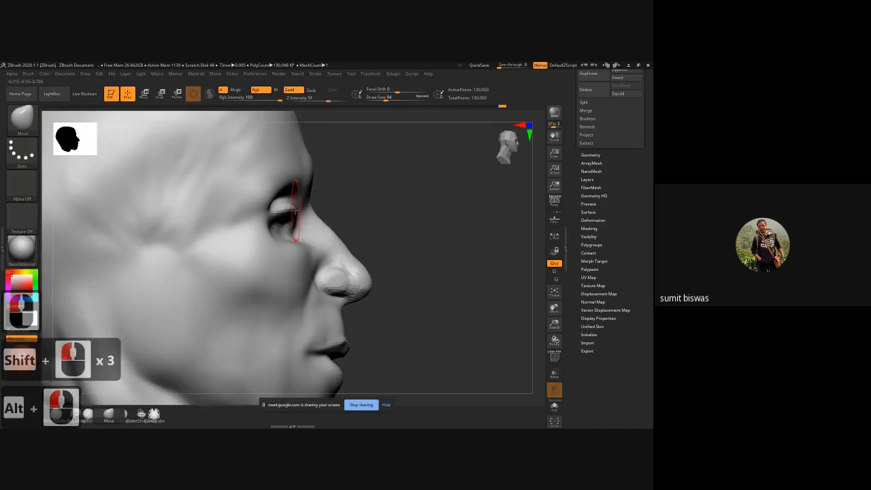
drag(298, 209, 286, 208)
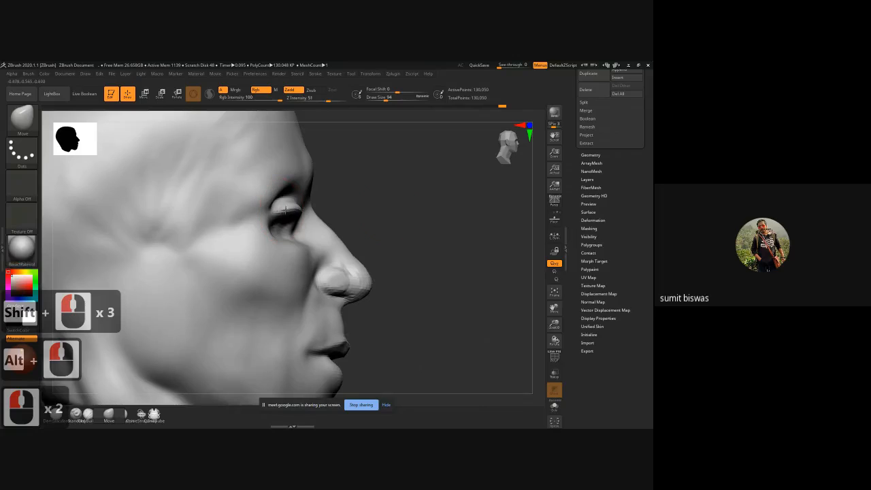
mouse_move(392, 212)
mouse_down()
mouse_move(279, 206)
mouse_move(286, 210)
mouse_up()
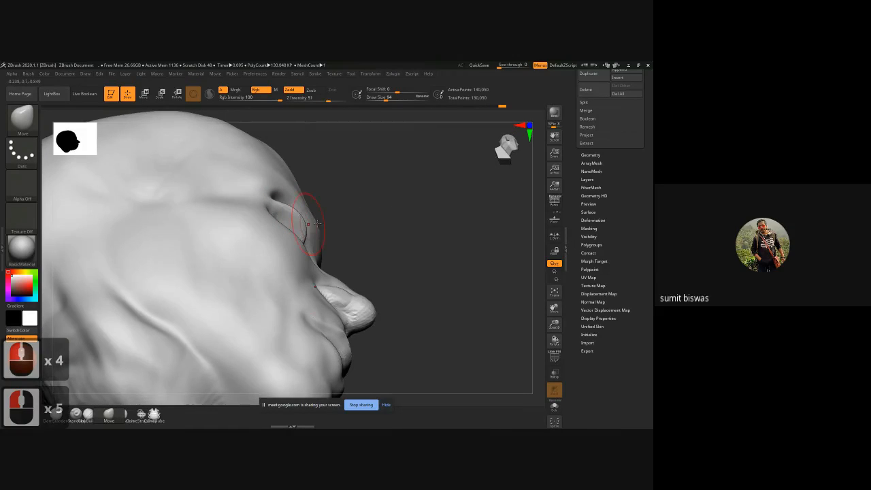
mouse_move(403, 198)
shift+mouse_down()
mouse_move(448, 238)
mouse_move(369, 233)
shift+mouse_up()
Step: Carve the eyelid lines from the inner to the outer corners with the DamStandard brush at size 62
key(b)
key(d)
key(s)
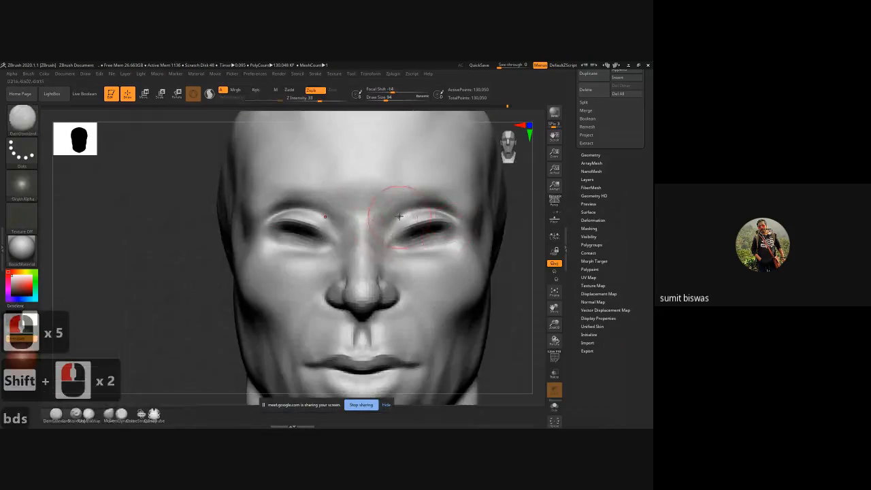
key(bracketleft)
key(bracketleft)
key(bracketleft)
key(bracketleft)
key(bracketleft)
key(bracketleft)
key(bracketleft)
key(bracketleft)
drag(410, 213, 391, 233)
mouse_move(400, 221)
mouse_down()
mouse_move(385, 237)
mouse_move(399, 223)
mouse_move(449, 223)
mouse_move(460, 237)
mouse_up()
drag(447, 232, 463, 238)
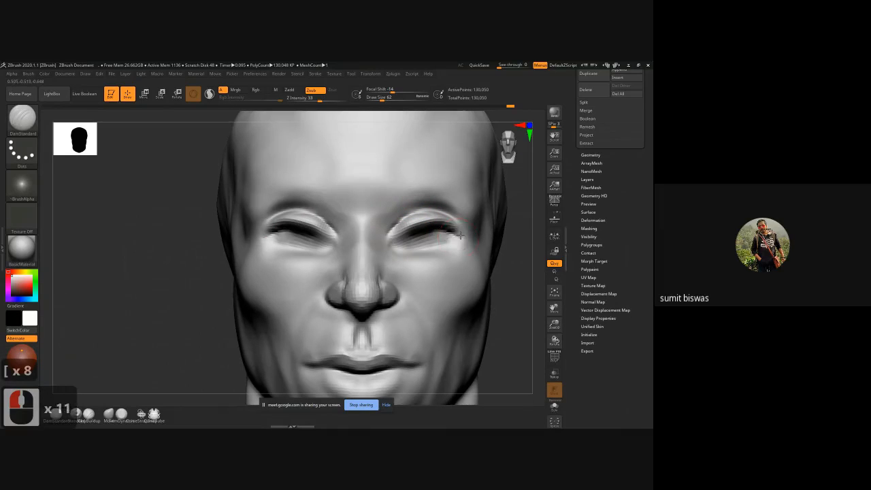
Step: Deepen the eye openings beneath the upper lids with further DamStandard strokes, undoing the stray last stroke
mouse_move(426, 212)
mouse_down()
mouse_move(458, 224)
mouse_move(463, 233)
mouse_move(437, 222)
mouse_move(464, 235)
mouse_up()
alt+drag(418, 223, 465, 237)
alt+drag(416, 223, 414, 227)
mouse_move(417, 226)
alt+mouse_down()
mouse_move(401, 233)
mouse_move(402, 252)
mouse_move(460, 241)
alt+mouse_up()
mouse_move(437, 250)
alt+mouse_down()
mouse_move(462, 236)
mouse_move(410, 245)
mouse_move(465, 241)
alt+mouse_up()
key(ctrl+z)
alt+drag(512, 276, 476, 254)
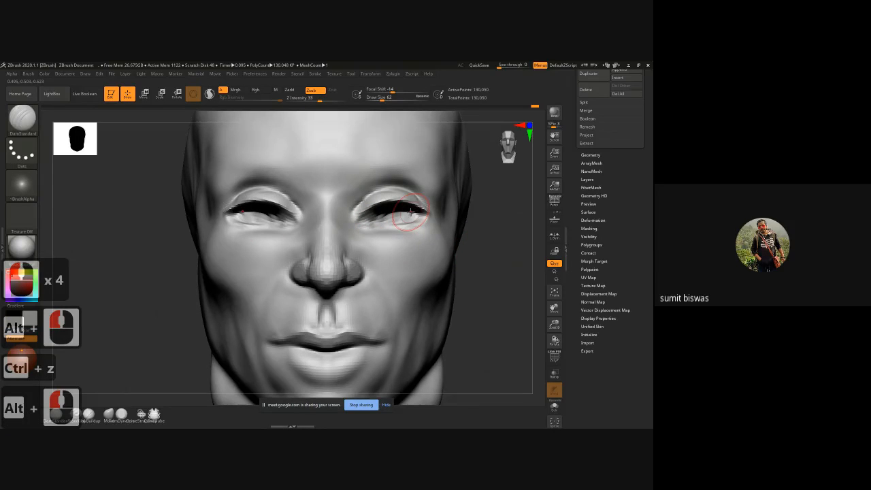
Step: Build up the skin just below the lower eyelids with ClayBuildup strokes
key(b)
key(c)
key(b)
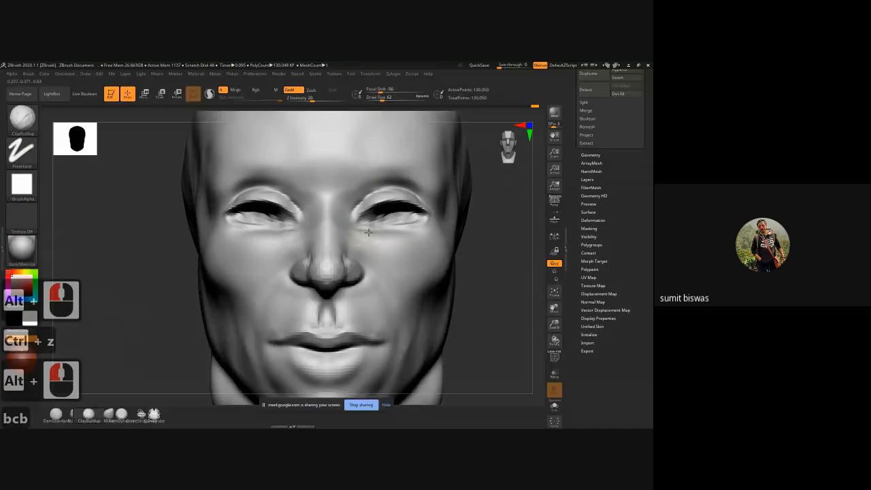
drag(368, 233, 425, 229)
mouse_move(379, 230)
mouse_down()
mouse_move(413, 230)
mouse_move(390, 236)
mouse_up()
drag(373, 236, 426, 230)
drag(388, 244, 424, 240)
Step: Add volume around the eye sockets, from brow to upper cheek, with ClayBuildup at size 90
key(])
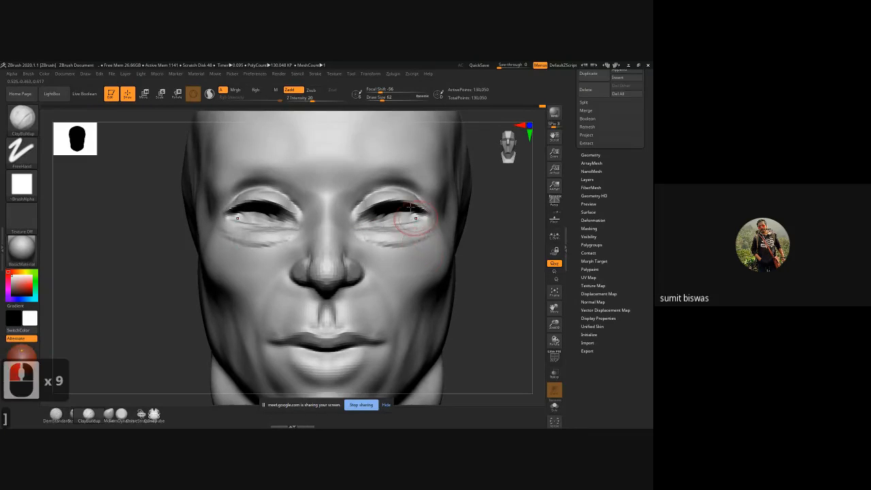
key(])
key(])
key(])
key(])
key(])
key(])
key(])
click(439, 217)
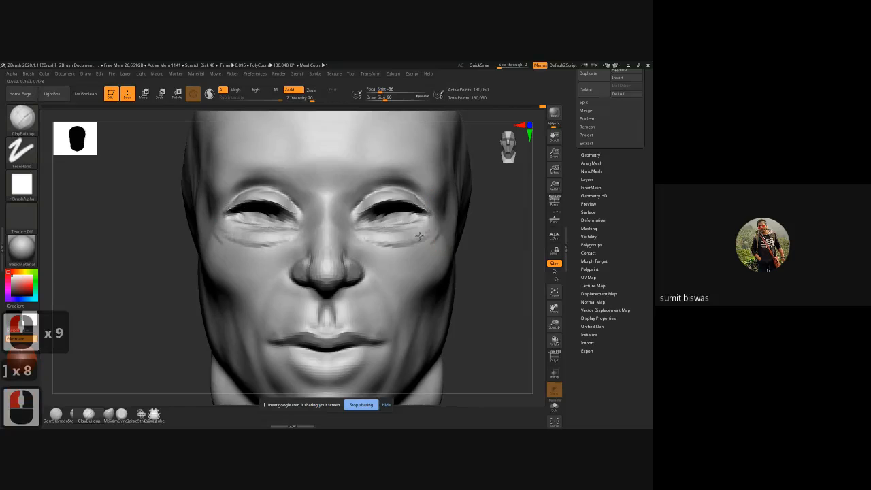
drag(419, 236, 383, 247)
mouse_move(369, 192)
mouse_down()
mouse_move(411, 191)
mouse_move(447, 218)
mouse_move(416, 183)
mouse_up()
mouse_move(371, 172)
mouse_down()
mouse_move(429, 178)
mouse_move(439, 198)
mouse_move(429, 227)
mouse_up()
mouse_move(435, 203)
mouse_down()
mouse_move(436, 230)
mouse_move(418, 250)
mouse_up()
mouse_move(441, 233)
mouse_down()
mouse_move(427, 247)
mouse_move(386, 255)
mouse_up()
mouse_move(412, 170)
mouse_down()
mouse_move(368, 174)
mouse_move(341, 198)
mouse_up()
mouse_move(381, 170)
mouse_down()
mouse_move(338, 207)
mouse_move(399, 165)
mouse_up()
drag(443, 203, 440, 223)
drag(339, 205, 348, 237)
drag(348, 229, 397, 258)
mouse_move(368, 253)
mouse_down()
mouse_move(431, 255)
mouse_move(371, 253)
mouse_up()
drag(408, 257, 386, 253)
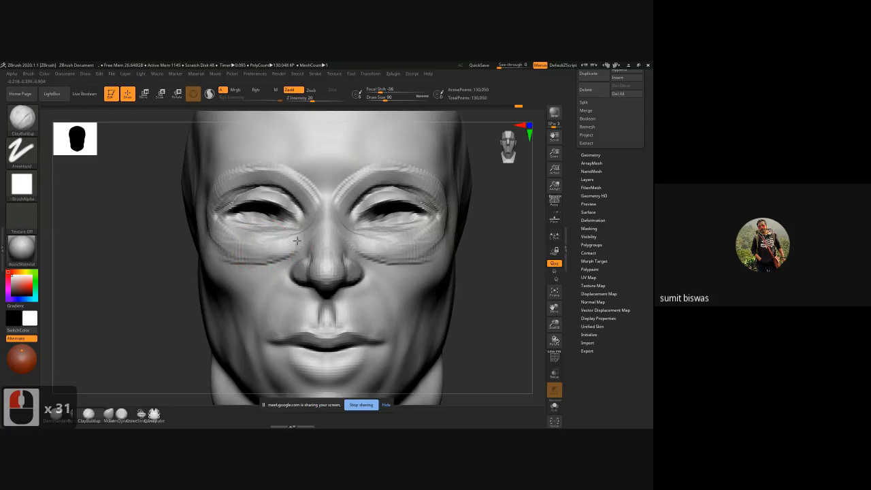
Step: Carve beneath the inner eyes and build up the cheeks from beside the nose toward the mouth corners
mouse_move(298, 249)
mouse_down()
mouse_move(281, 257)
mouse_move(292, 237)
mouse_move(261, 265)
mouse_move(275, 254)
mouse_up()
mouse_move(256, 264)
alt+mouse_down()
mouse_move(274, 245)
mouse_move(257, 285)
alt+mouse_up()
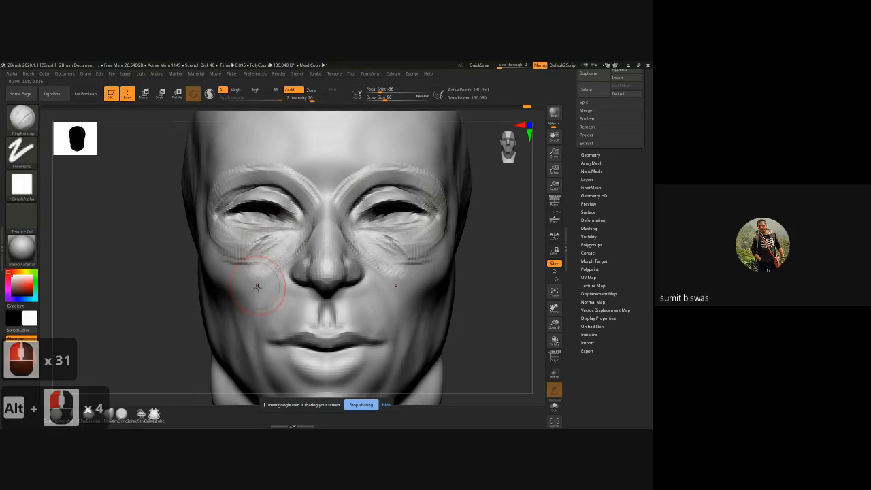
mouse_move(280, 255)
mouse_down()
mouse_move(256, 293)
mouse_move(250, 335)
mouse_up()
drag(273, 258, 247, 326)
drag(261, 271, 239, 310)
Step: Smooth the clay strokes under the eyes, along the brows and on the cheeks
mouse_move(280, 247)
mouse_down()
mouse_move(264, 264)
mouse_move(255, 243)
mouse_move(220, 235)
mouse_move(243, 249)
mouse_move(229, 248)
mouse_up()
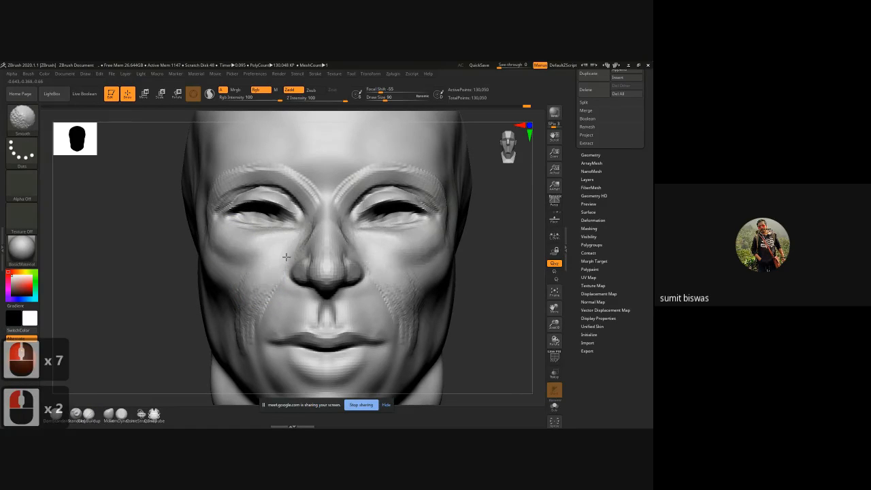
mouse_move(309, 237)
shift+mouse_down()
mouse_move(293, 172)
mouse_move(226, 172)
shift+mouse_up()
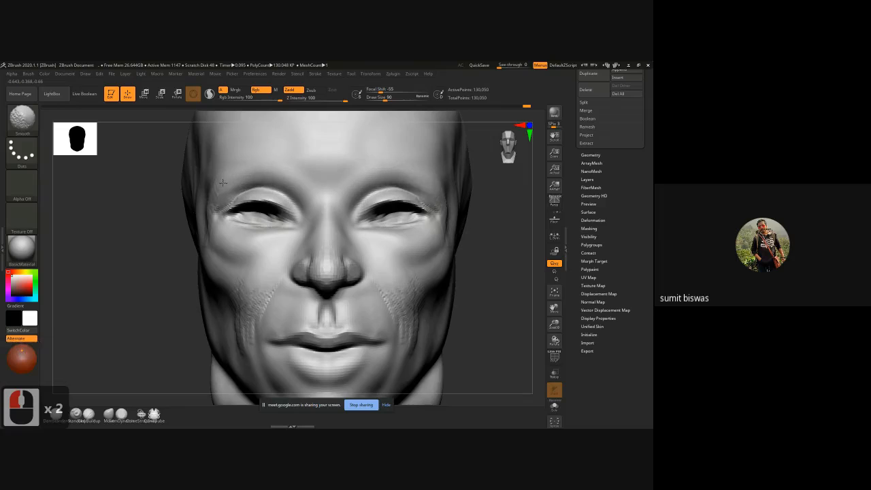
shift+drag(248, 323, 255, 298)
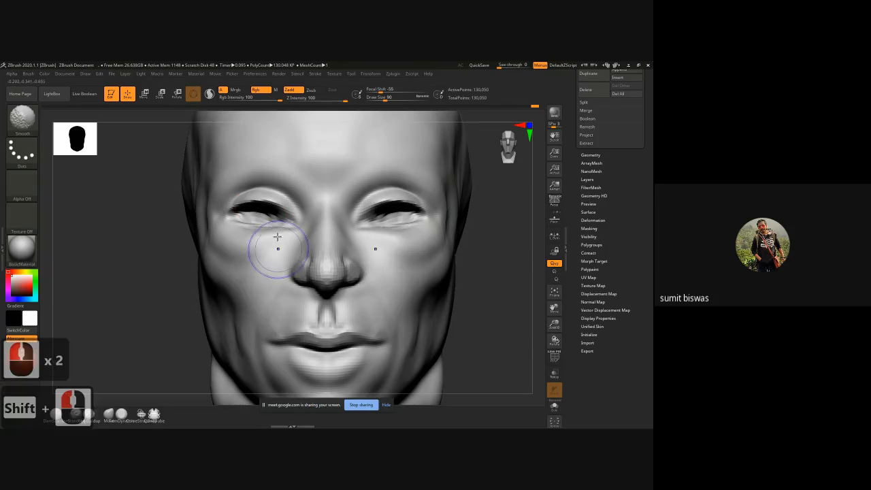
Step: Build up rounded eyeballs inside the eye openings with ClayBuildup at size 42
key([)
key([)
key([)
key([)
key([)
key([)
key([)
key([)
key([)
key([)
key([)
key([)
key([)
key([)
key([)
key([)
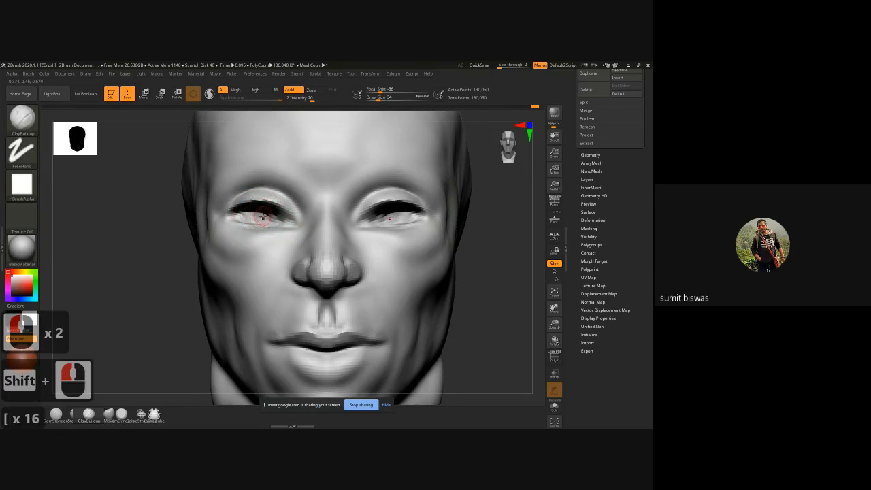
key(bracketright)
key(bracketright)
key(bracketright)
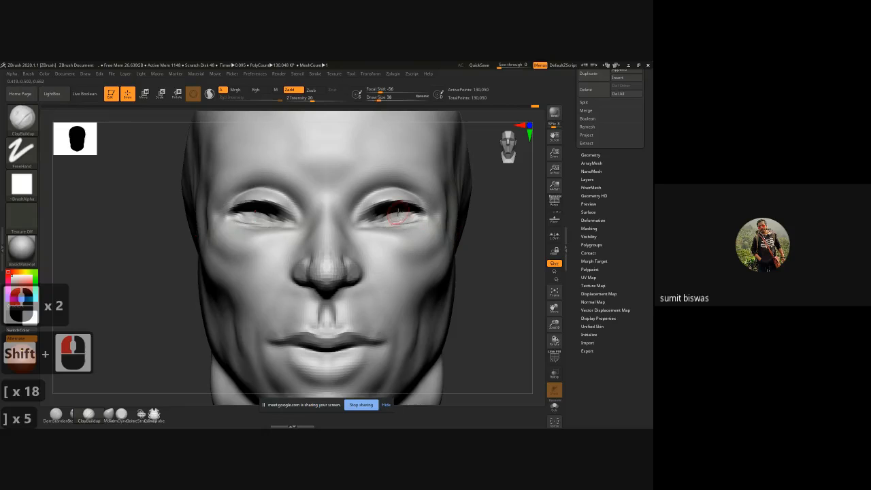
mouse_move(395, 211)
mouse_down()
mouse_move(394, 219)
mouse_move(406, 215)
mouse_move(374, 219)
mouse_move(411, 215)
mouse_move(378, 224)
mouse_up()
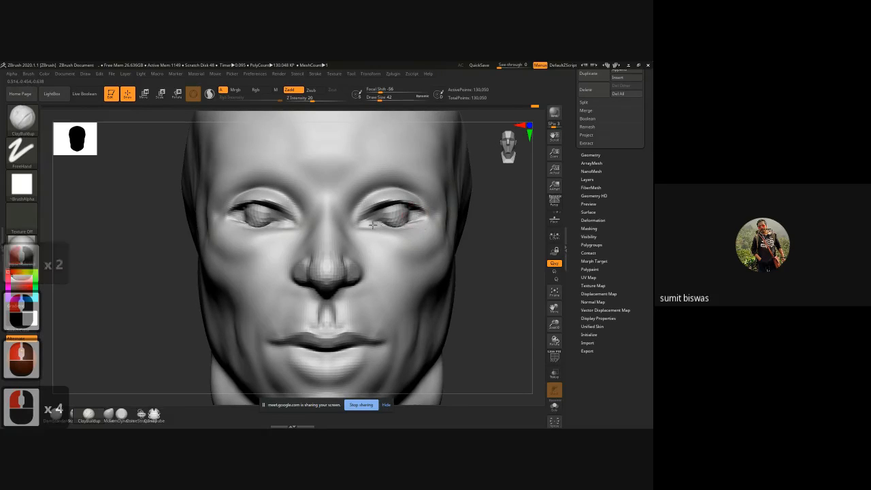
Step: Raise the rim of the upper eyelids toward the outer corners with inverted DamStandard strokes at size 50
key(b)
key(d)
key(s)
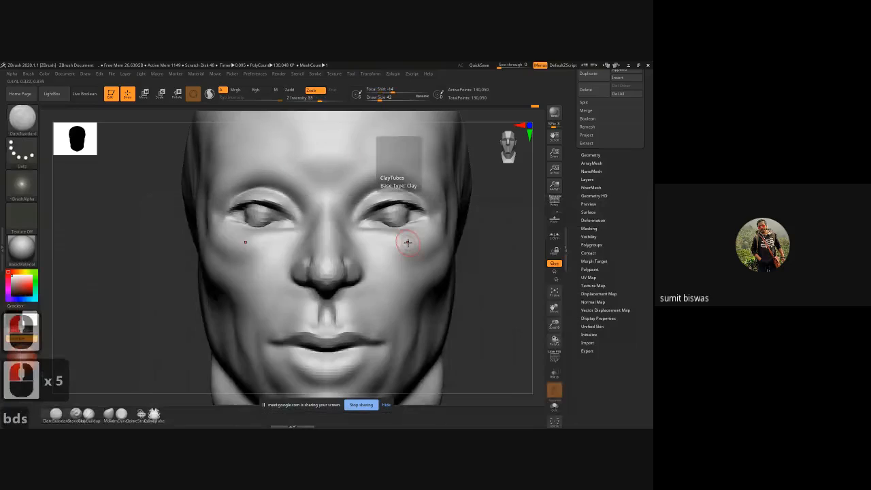
alt+right_drag(404, 213, 413, 255)
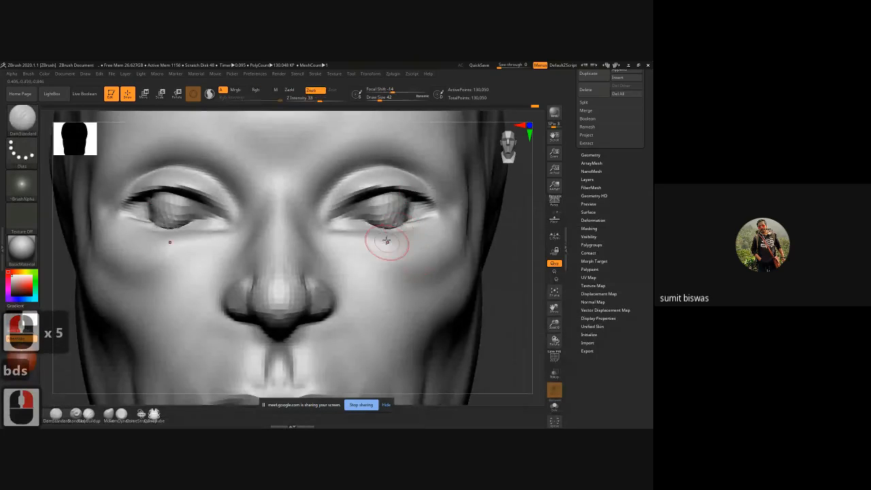
key(bracketright)
key(bracketright)
key(alt)
mouse_move(371, 189)
alt+mouse_down()
mouse_move(323, 223)
mouse_move(385, 185)
alt+mouse_up()
mouse_move(385, 185)
alt+mouse_down()
mouse_move(377, 188)
mouse_move(435, 204)
alt+mouse_up()
mouse_move(430, 198)
alt+mouse_down()
mouse_move(447, 218)
mouse_move(412, 223)
mouse_move(436, 223)
mouse_move(425, 224)
alt+mouse_up()
Step: Raise the rim of the lower eyelids and sharpen both eye corners with inverted DamStandard strokes
mouse_move(443, 213)
alt+mouse_down()
mouse_move(417, 225)
mouse_move(426, 223)
mouse_move(347, 230)
alt+mouse_up()
alt+drag(337, 229, 346, 230)
alt+drag(326, 223, 340, 228)
alt+drag(327, 222, 342, 227)
alt+drag(396, 230, 421, 223)
mouse_move(400, 227)
alt+mouse_down()
mouse_move(436, 219)
mouse_move(403, 183)
alt+mouse_up()
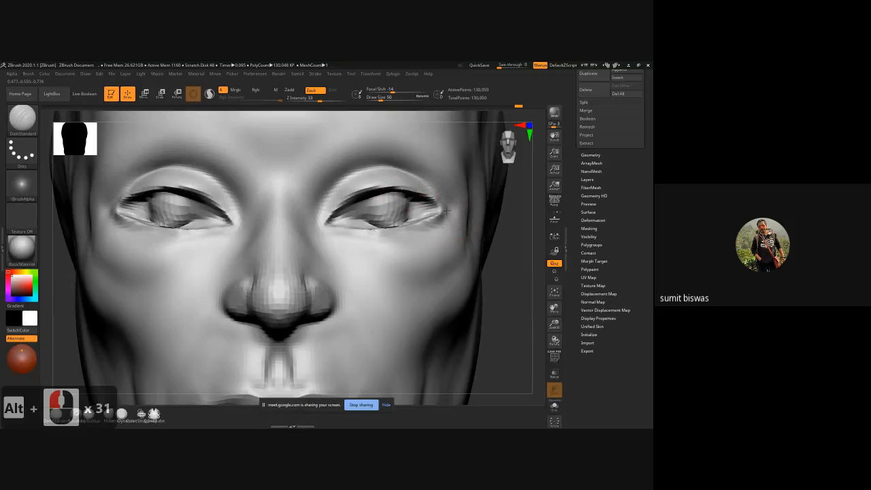
mouse_move(446, 212)
alt+mouse_down()
mouse_move(429, 198)
mouse_move(438, 201)
alt+mouse_up()
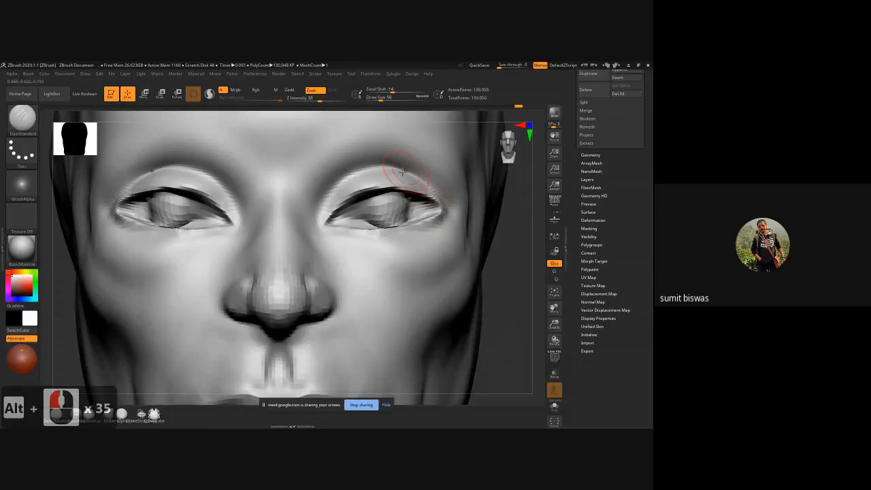
Step: Carve the upper eyelid fold down around the outer eye corner with DamStandard strokes
drag(515, 207, 485, 205)
drag(431, 176, 460, 199)
mouse_move(435, 183)
mouse_down()
mouse_move(468, 212)
mouse_move(438, 211)
mouse_up()
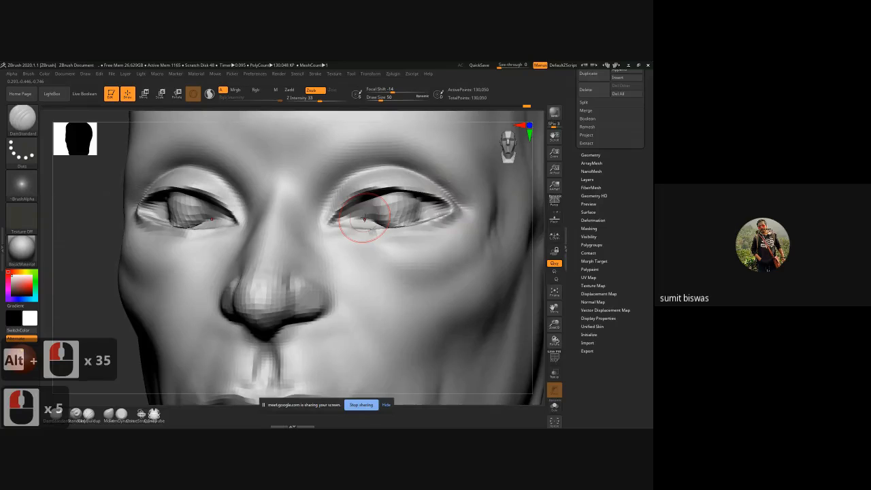
Step: Adjust the outer part of the upper eyelids with the Move brush at size 102 and smooth the eye area
key(b)
key(m)
key(v)
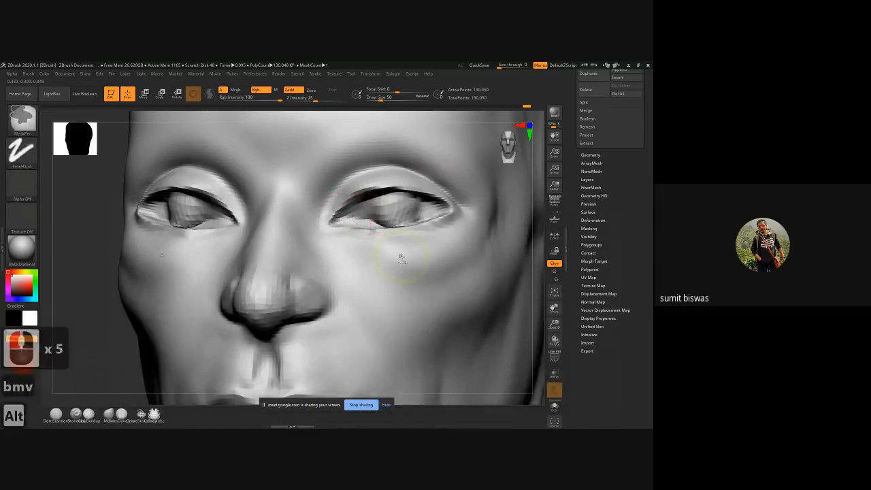
ctrl+right_drag(401, 256, 250, 257)
right_drag(296, 306, 224, 293)
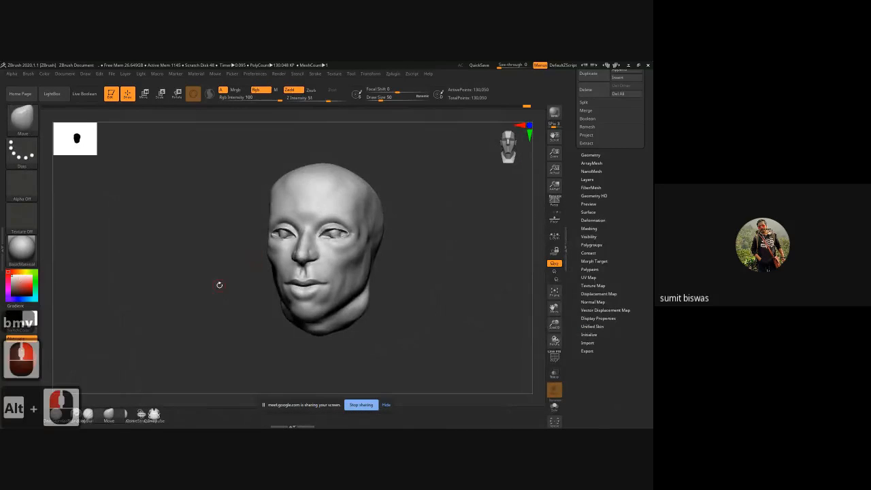
alt+right_drag(344, 247, 401, 303)
alt+drag(481, 328, 455, 278)
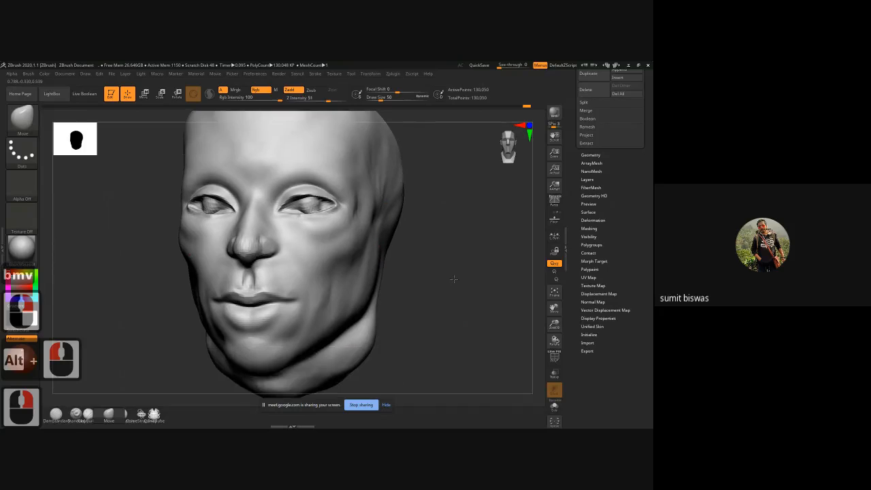
key(bracketright)
key(bracketright)
key(bracketright)
key(bracketright)
key(bracketright)
key(bracketright)
key(bracketright)
key(bracketright)
key(bracketright)
key(bracketright)
key(bracketright)
key(bracketright)
key(bracketright)
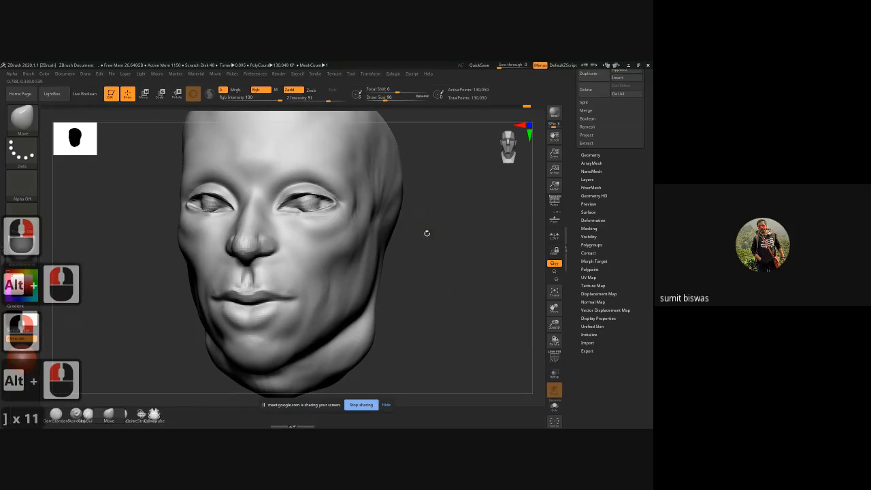
drag(426, 233, 336, 202)
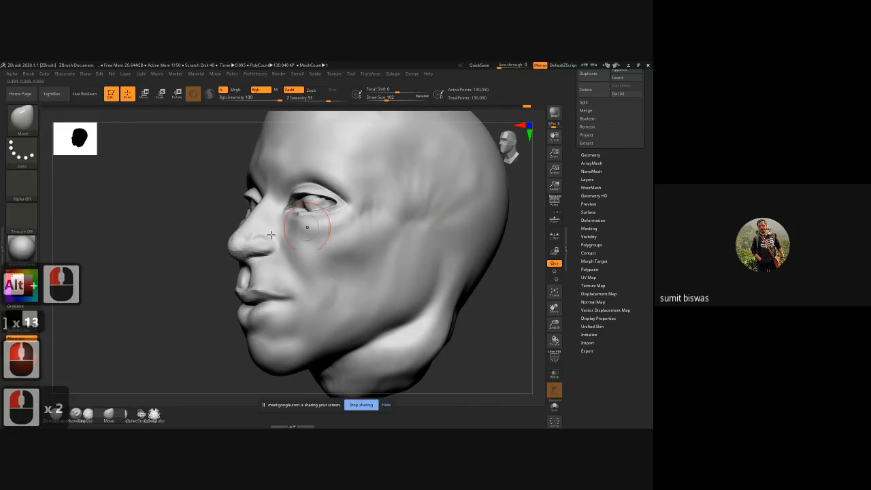
drag(160, 238, 186, 175)
drag(330, 205, 330, 200)
mouse_move(221, 194)
mouse_down()
mouse_move(268, 229)
mouse_move(310, 212)
mouse_move(300, 214)
mouse_up()
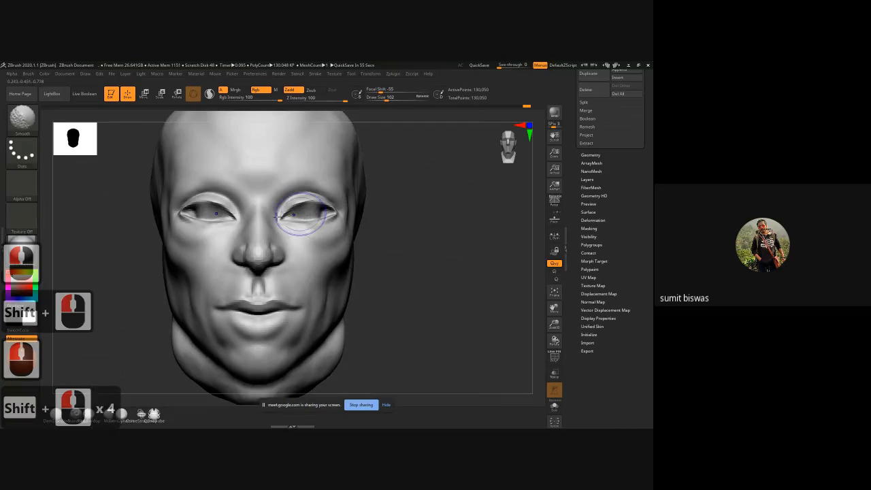
Step: Smooth the lower eyelids, and carve down the temples and outer cheekbones with inverted ClayBuildup strokes at size 102
mouse_move(213, 216)
shift+mouse_down()
mouse_move(204, 217)
mouse_move(221, 214)
shift+mouse_up()
alt+drag(413, 240, 467, 241)
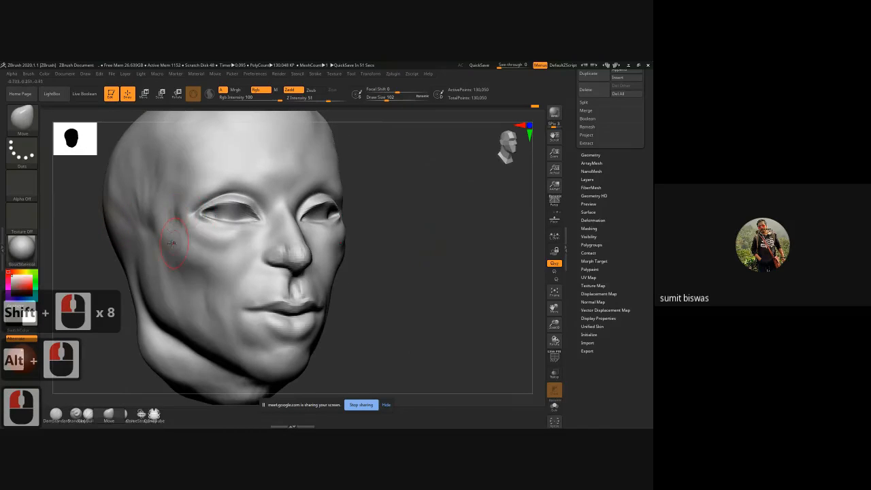
key(b)
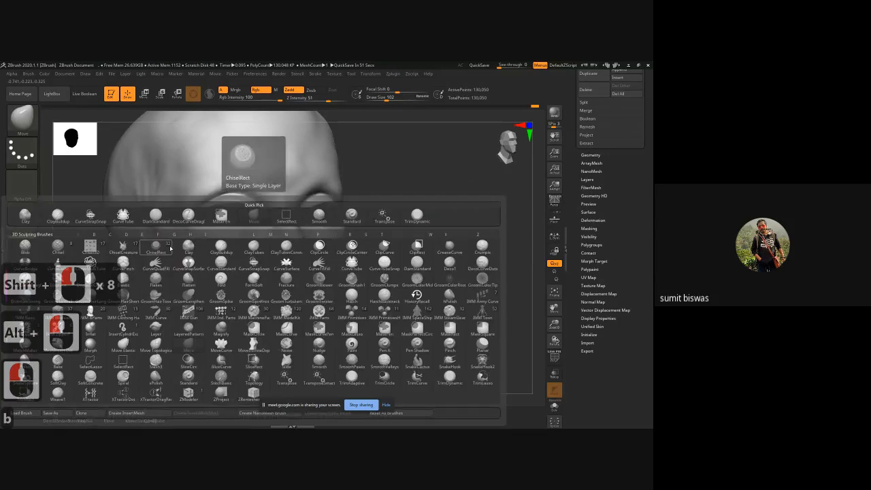
key(c)
key(b)
mouse_move(176, 218)
alt+mouse_down()
mouse_move(187, 212)
mouse_move(192, 223)
alt+mouse_up()
mouse_move(183, 215)
alt+mouse_down()
mouse_move(188, 222)
mouse_move(192, 203)
mouse_move(197, 228)
mouse_move(146, 204)
mouse_move(182, 202)
mouse_move(178, 191)
mouse_move(184, 204)
mouse_move(163, 166)
mouse_move(179, 194)
alt+mouse_up()
mouse_move(175, 200)
alt+mouse_down()
mouse_move(159, 212)
mouse_move(174, 227)
mouse_move(157, 252)
mouse_move(180, 211)
mouse_move(192, 234)
mouse_move(137, 218)
alt+mouse_up()
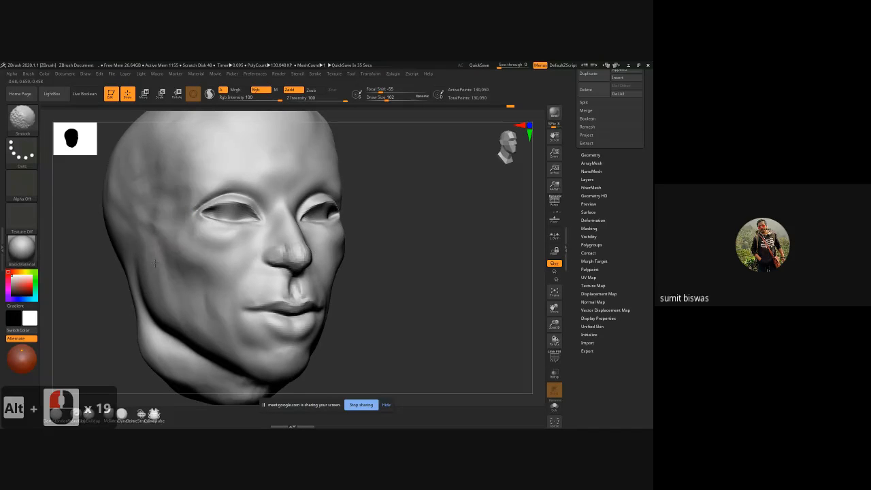
shift+drag(154, 263, 156, 245)
Step: Mask the ear area on the side of the head with the MaskPen brush at size 226
mouse_move(404, 293)
alt+mouse_down()
mouse_move(421, 265)
mouse_move(464, 247)
mouse_move(385, 227)
alt+mouse_up()
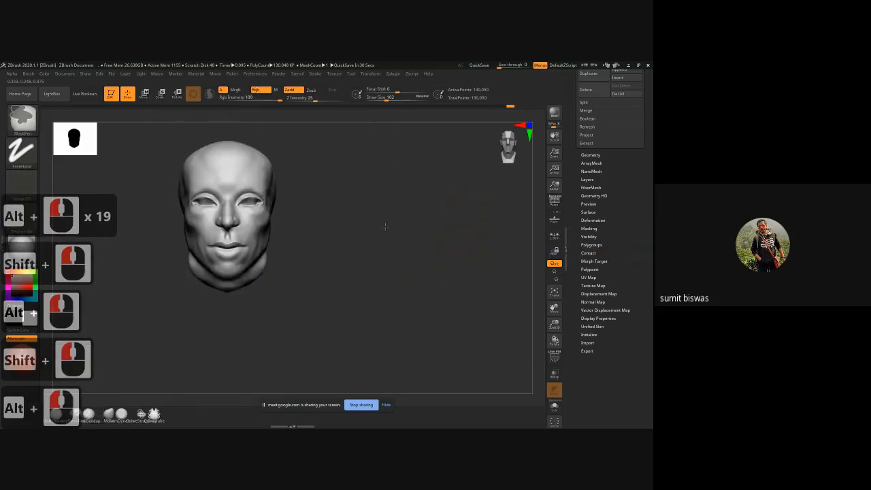
right_drag(385, 227, 365, 204)
mouse_move(365, 204)
alt+mouse_down()
mouse_move(397, 268)
mouse_move(377, 255)
mouse_move(363, 274)
mouse_move(406, 247)
alt+mouse_up()
key(bracketright)
key(bracketright)
key(bracketright)
key(bracketright)
key(bracketright)
key(bracketright)
key(bracketright)
key(bracketright)
key(bracketright)
key(bracketright)
key(bracketright)
key(bracketright)
key(bracketright)
key(bracketright)
key(bracketright)
key(bracketright)
key(bracketright)
key(bracketright)
key(bracketright)
key(bracketright)
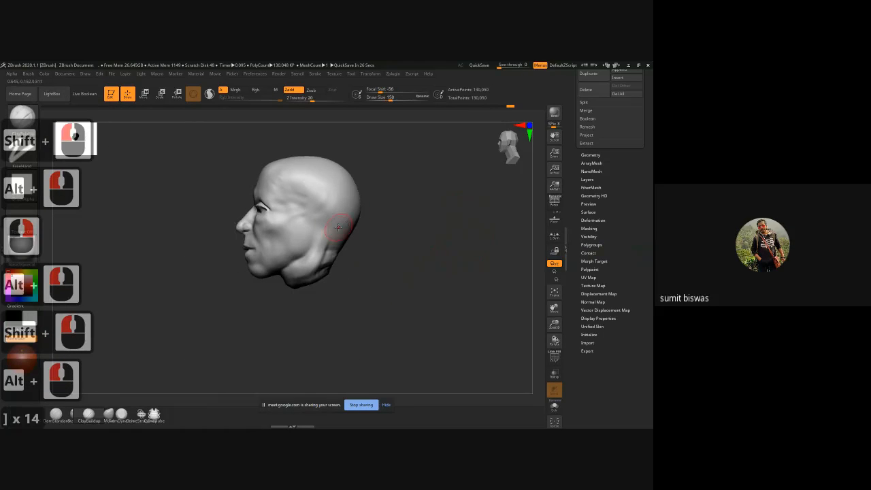
key(ctrl)
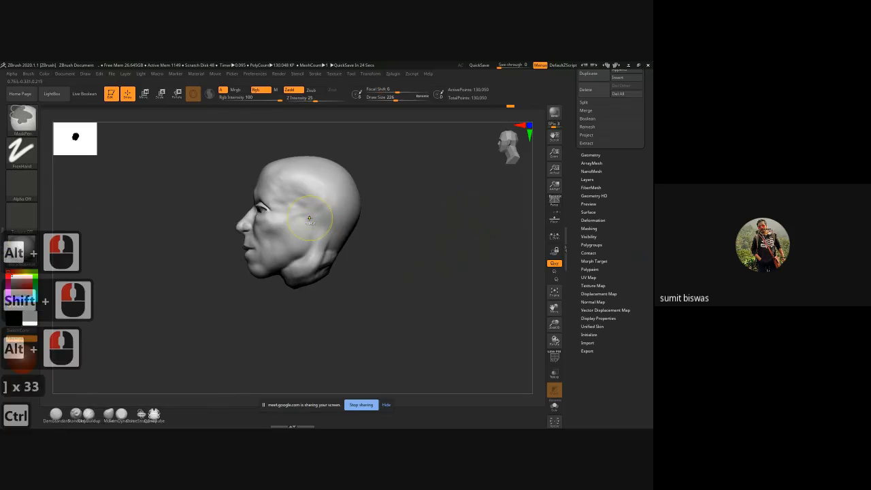
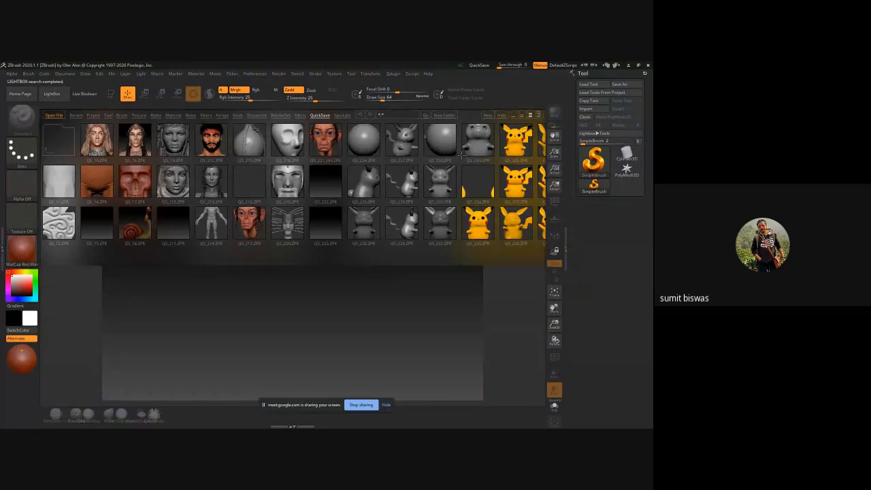
Step: Close LightBox and double the document size to 2240 by 1680 for the empty canvas
click(509, 114)
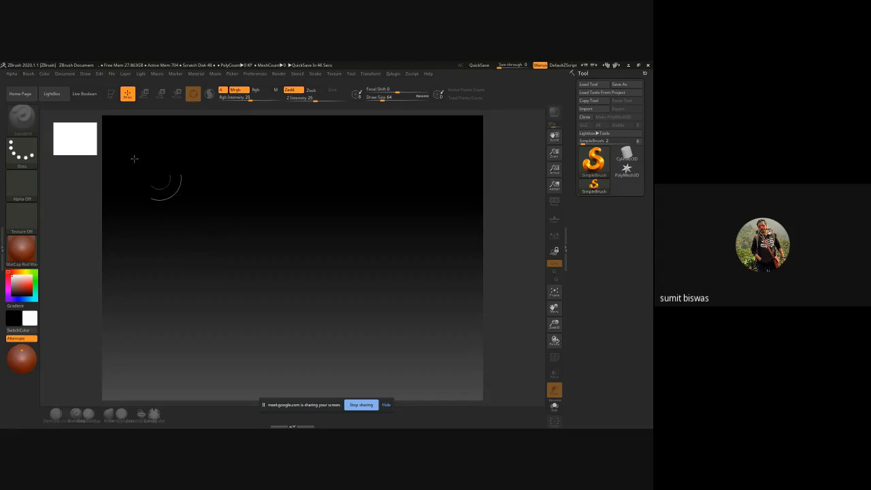
click(68, 73)
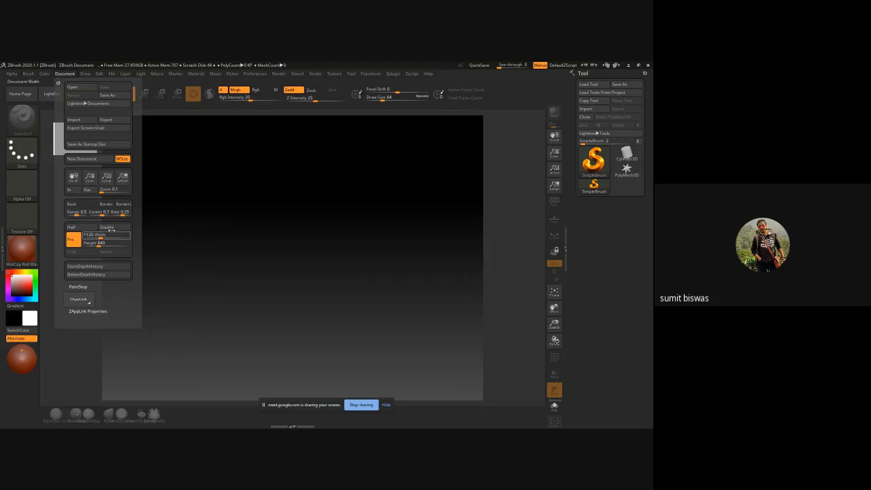
click(114, 232)
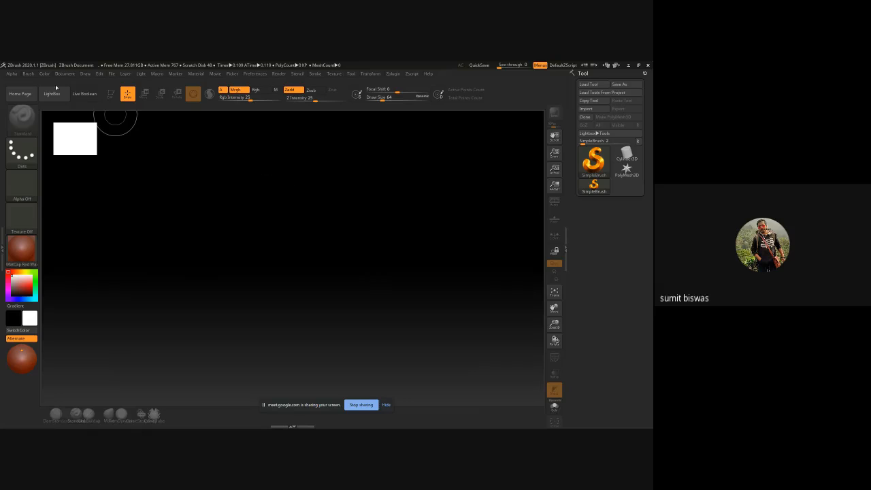
click(65, 73)
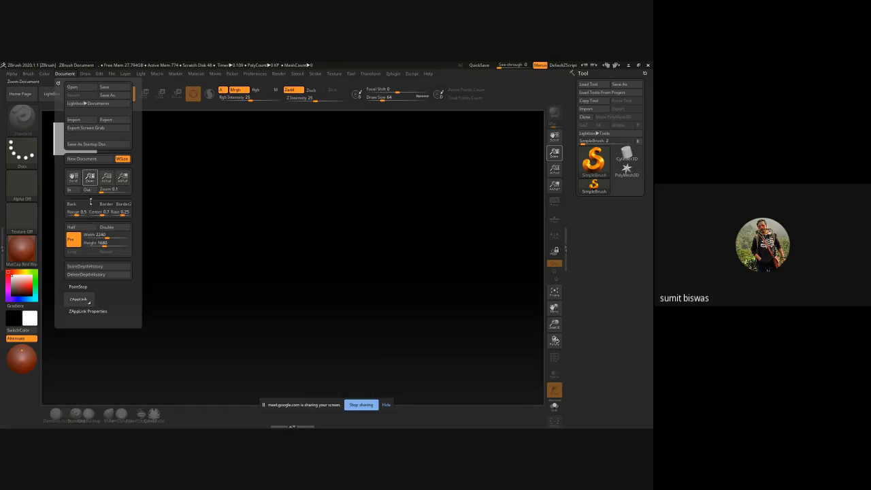
drag(91, 201, 94, 157)
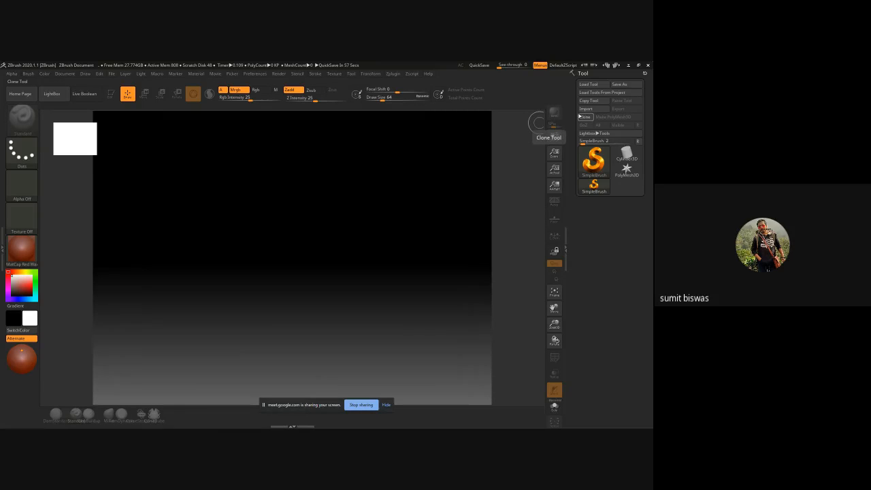
Step: Load base.ZTL from the Organic folder, draw it on the canvas and make it editable, framed in view
click(596, 86)
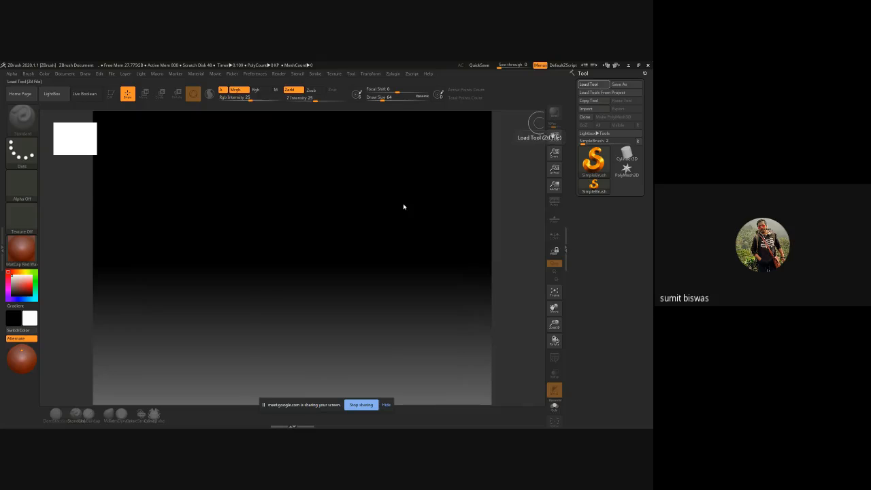
scroll(162, 170, up, 2)
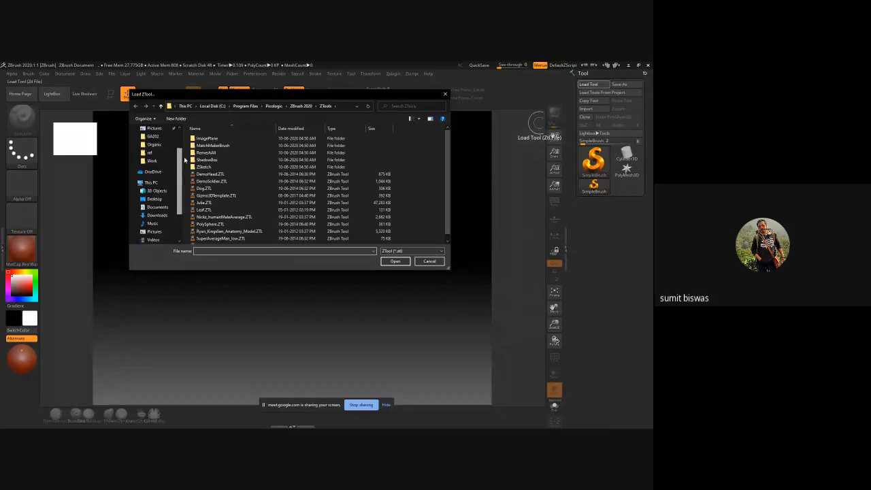
click(158, 161)
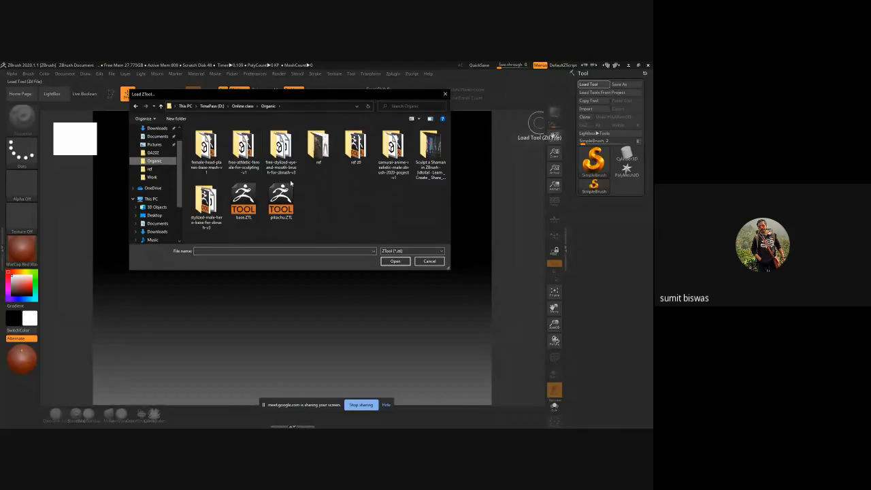
double_click(258, 199)
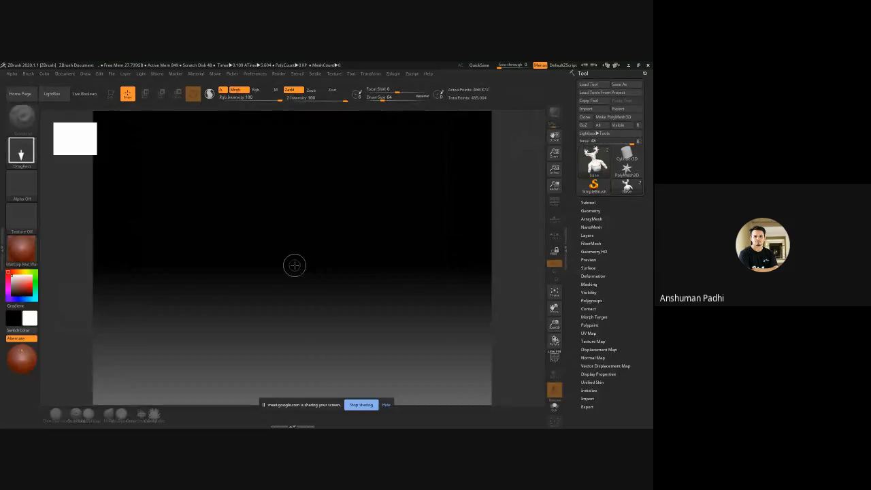
drag(291, 247, 291, 294)
key(t)
key(f)
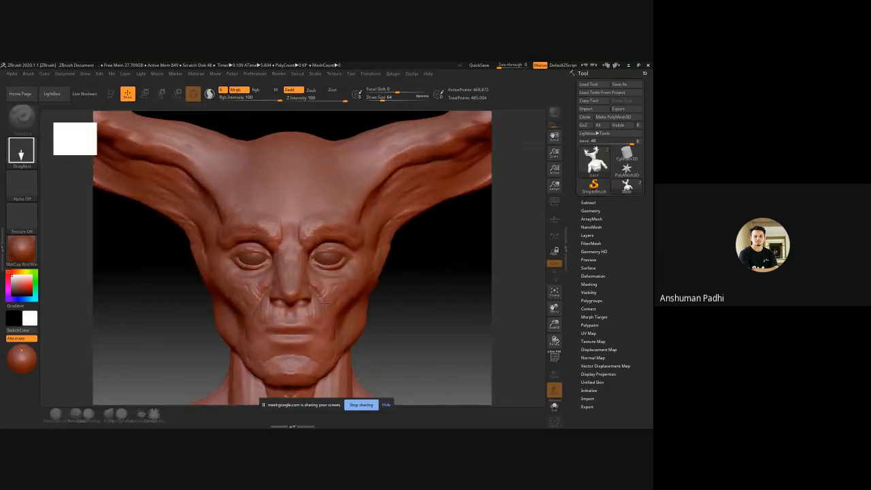
Step: Apply BasicMaterial to the antlered bust and flatten the document's background gradient by lowering its range
click(22, 249)
click(96, 328)
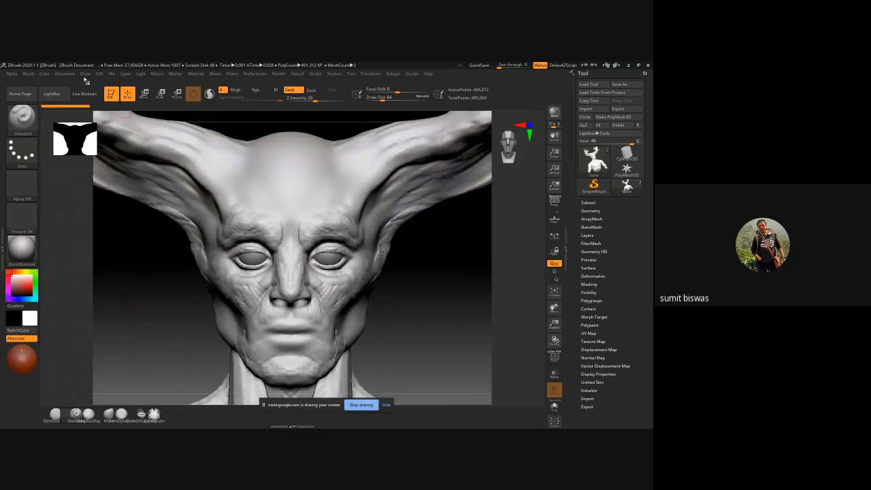
click(64, 74)
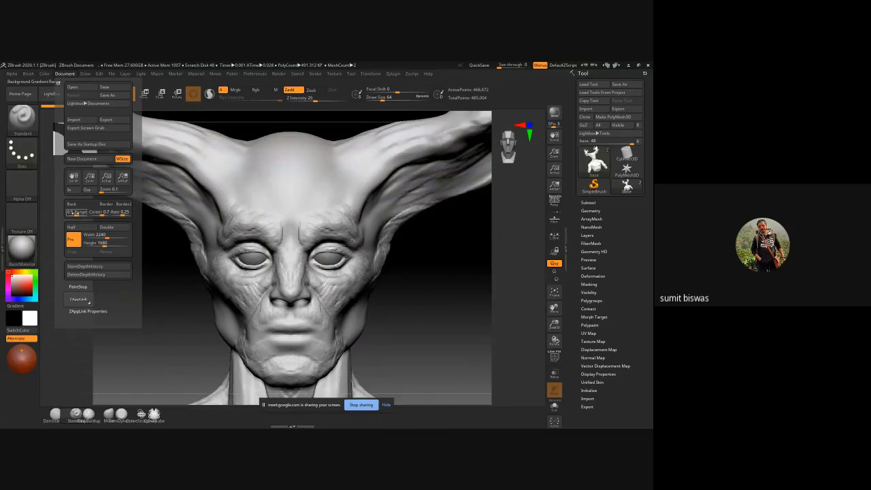
drag(77, 213, 63, 213)
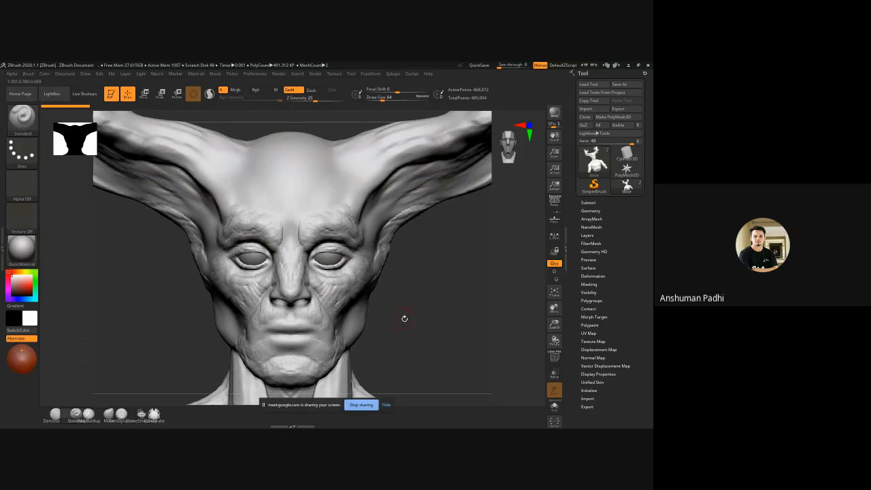
key(f)
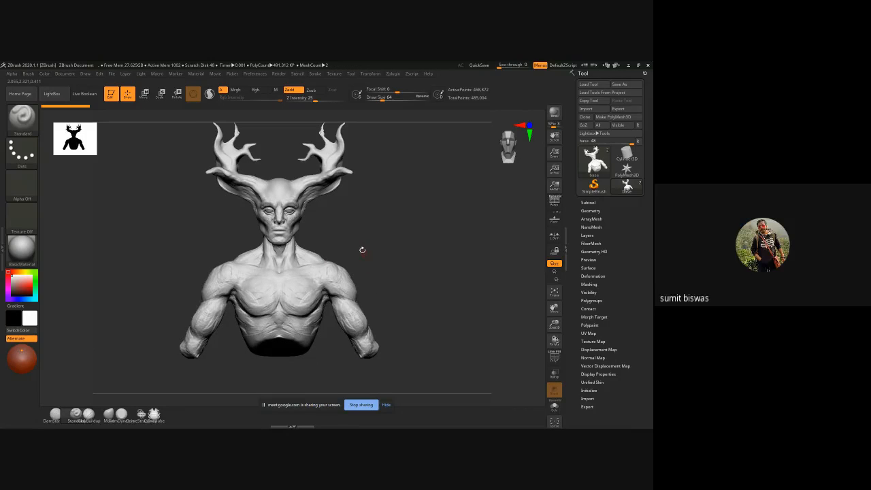
Step: Mask the antlers and head down to the neck from the side view, and soften the mask's edge at the neck
drag(360, 249, 386, 251)
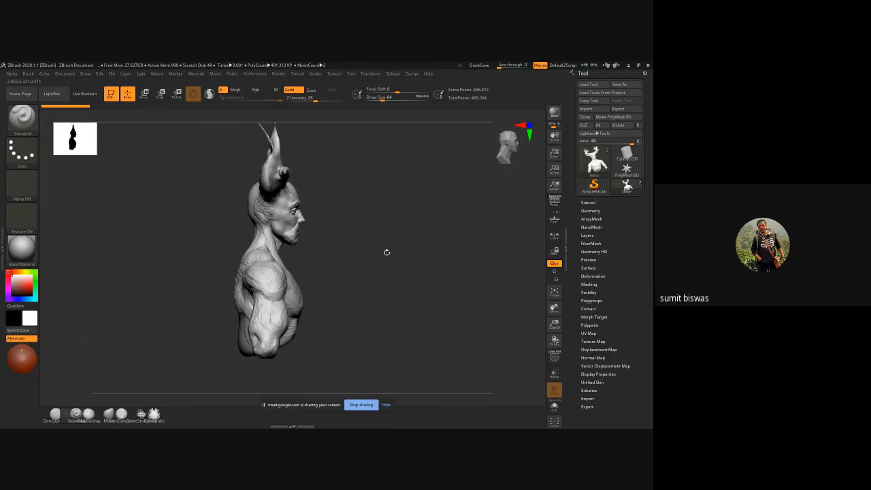
ctrl+right_drag(298, 219, 302, 238)
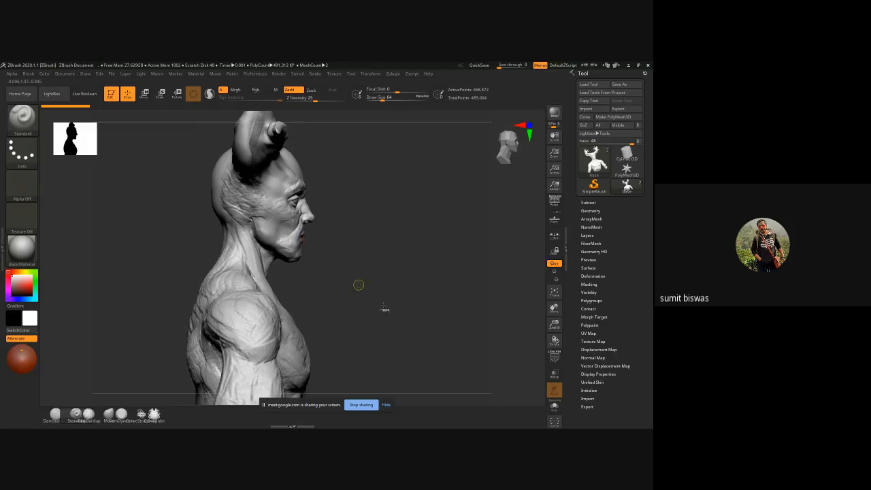
ctrl+right_drag(358, 284, 336, 280)
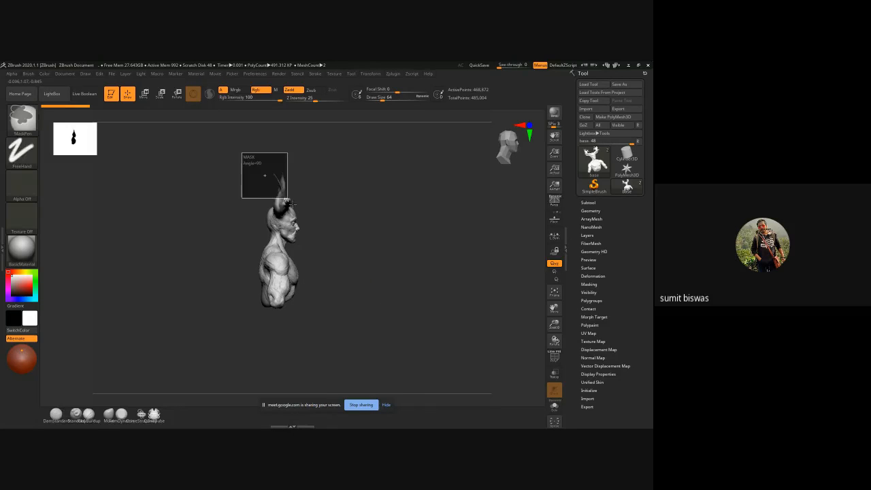
ctrl+drag(287, 198, 314, 248)
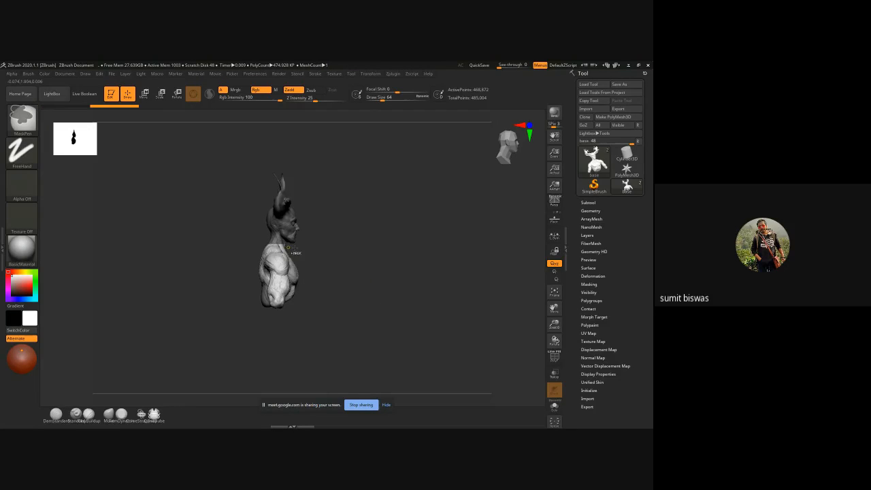
ctrl+right_drag(277, 248, 310, 268)
ctrl+click(303, 259)
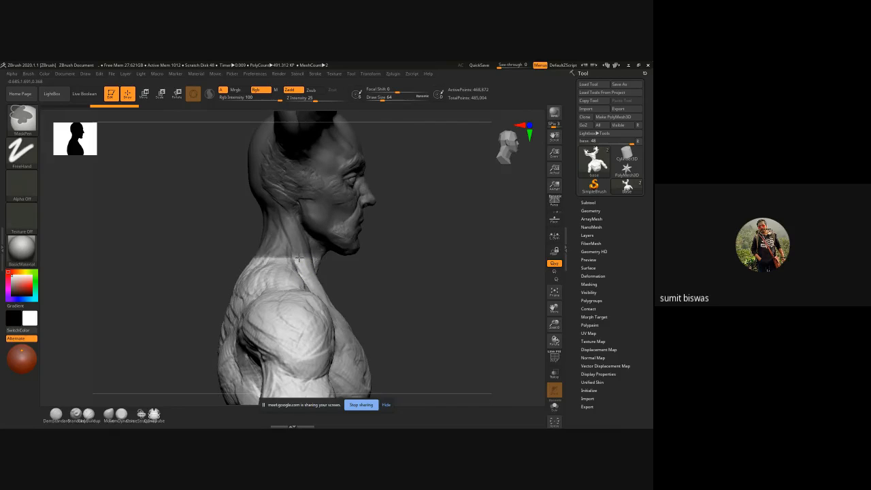
ctrl+click(300, 257)
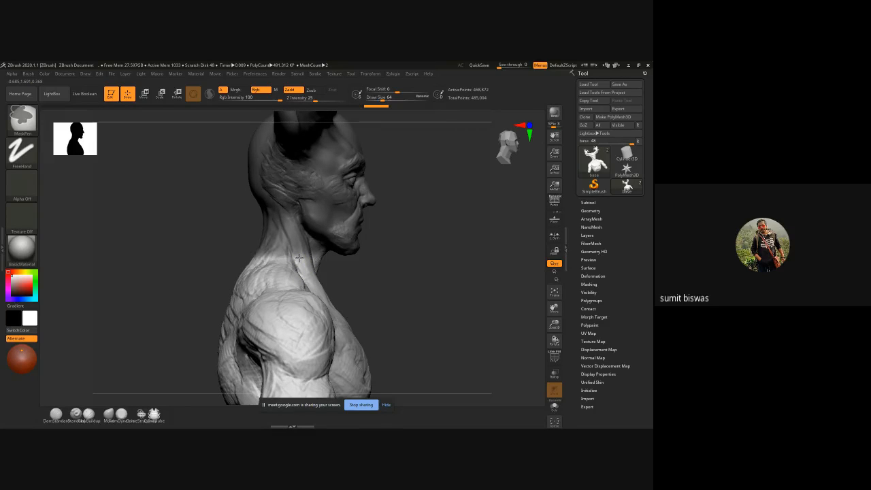
mouse_move(397, 290)
ctrl+right_down()
mouse_move(332, 268)
mouse_move(353, 263)
ctrl+right_up()
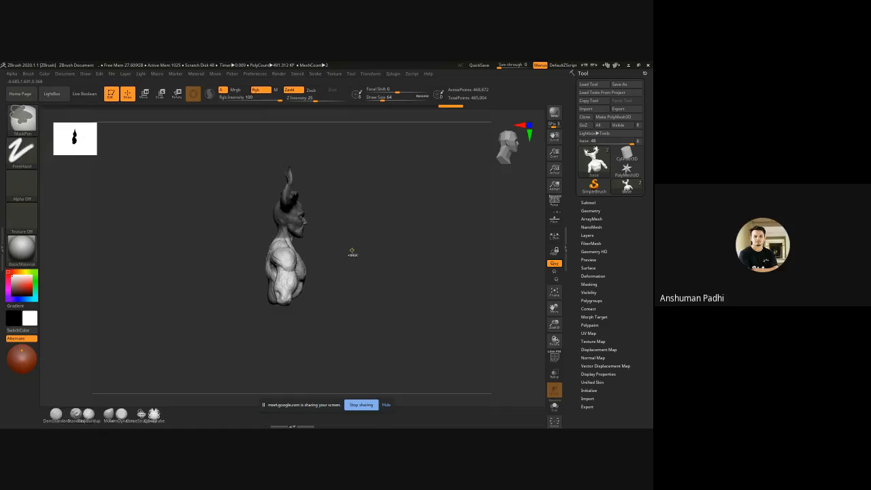
Step: Invert the mask so it covers the torso, and soften its edge at the neck
key(w)
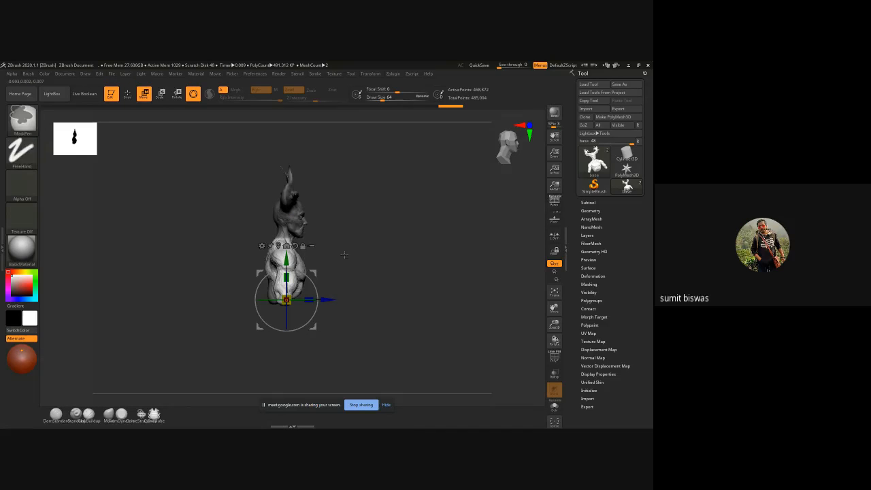
mouse_move(346, 254)
ctrl+right_down()
mouse_move(363, 261)
mouse_move(356, 286)
ctrl+right_up()
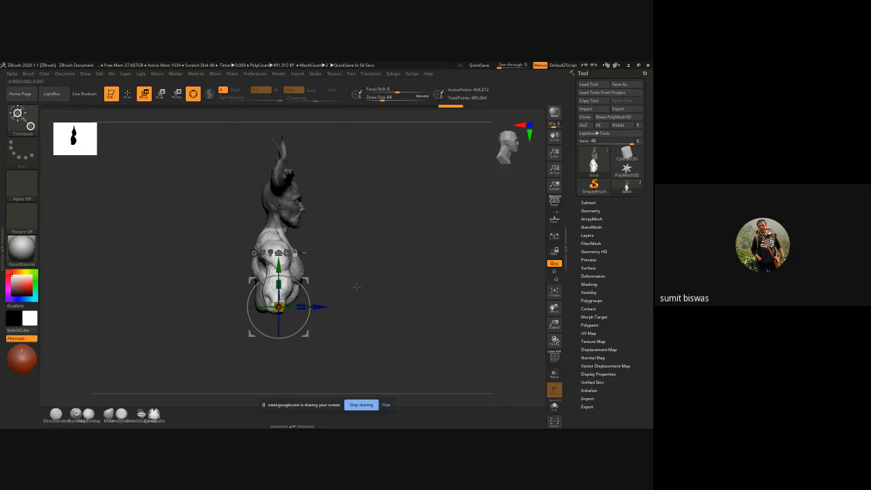
ctrl+click(370, 266)
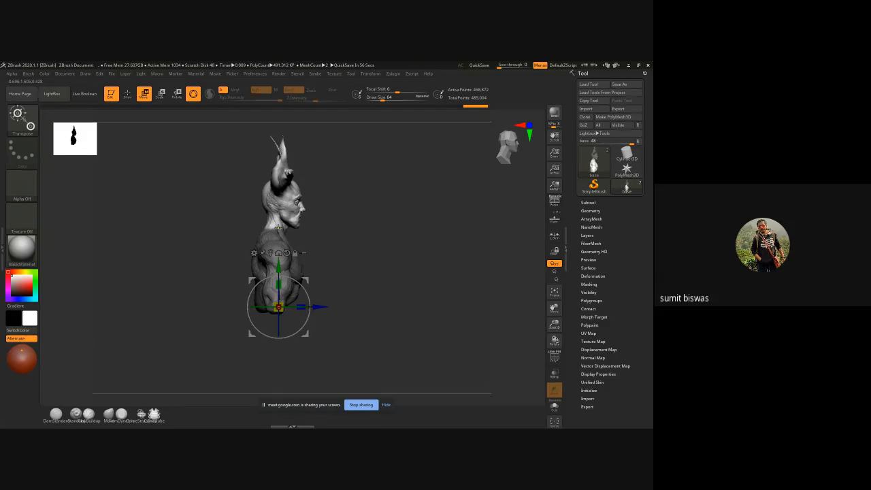
key(q)
ctrl+click(277, 232)
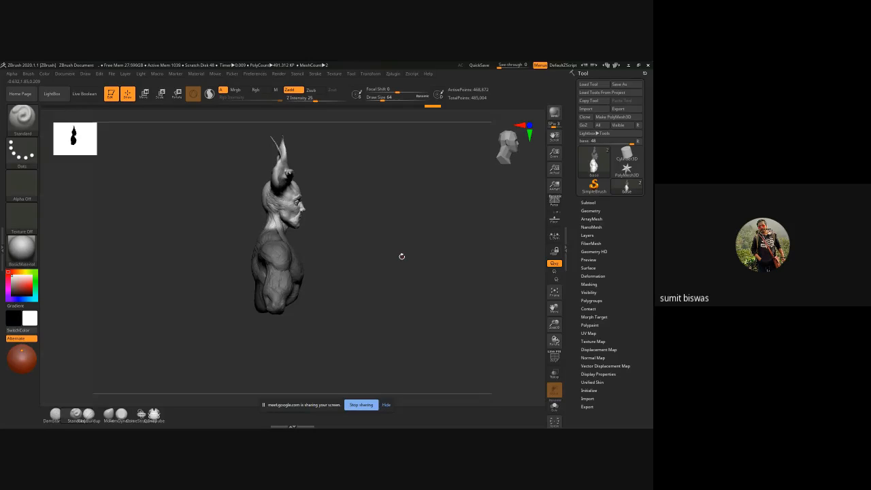
Step: Invert the mask back onto the head, move the torso slightly forward along Z, and clear the mask
key(w)
ctrl+click(368, 267)
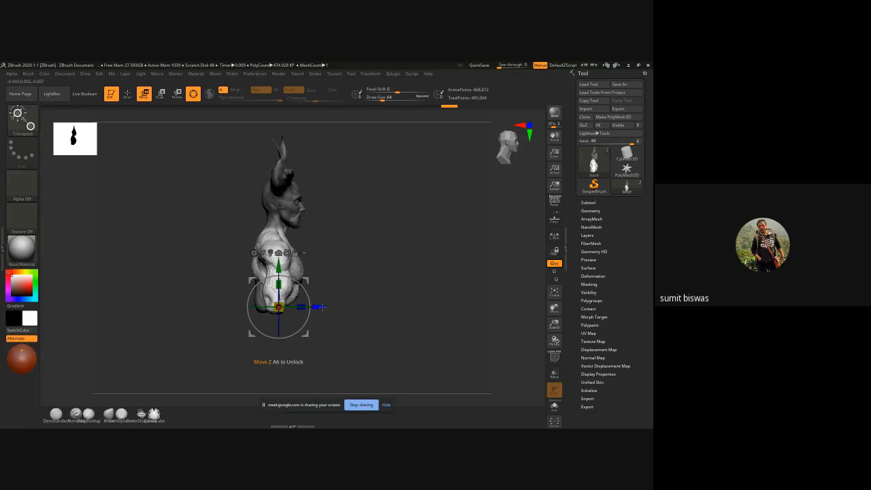
mouse_move(323, 306)
mouse_down()
mouse_move(313, 296)
mouse_move(326, 306)
mouse_up()
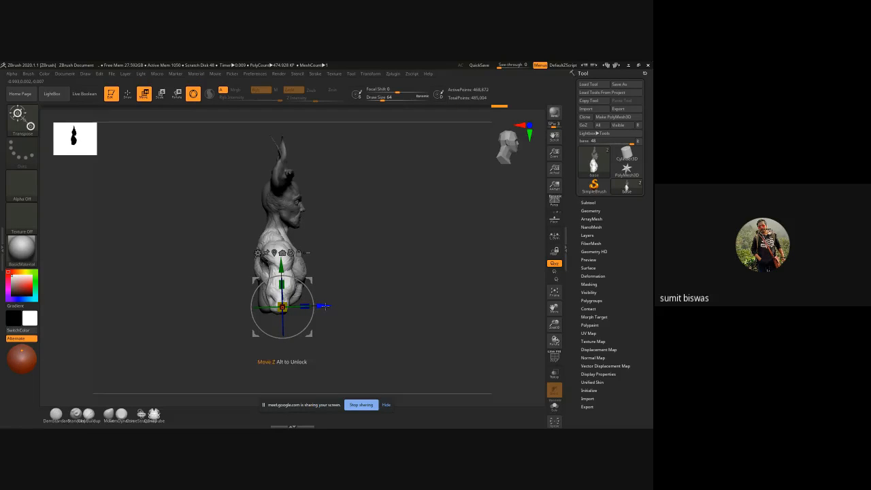
ctrl+drag(377, 258, 418, 319)
drag(423, 274, 335, 232)
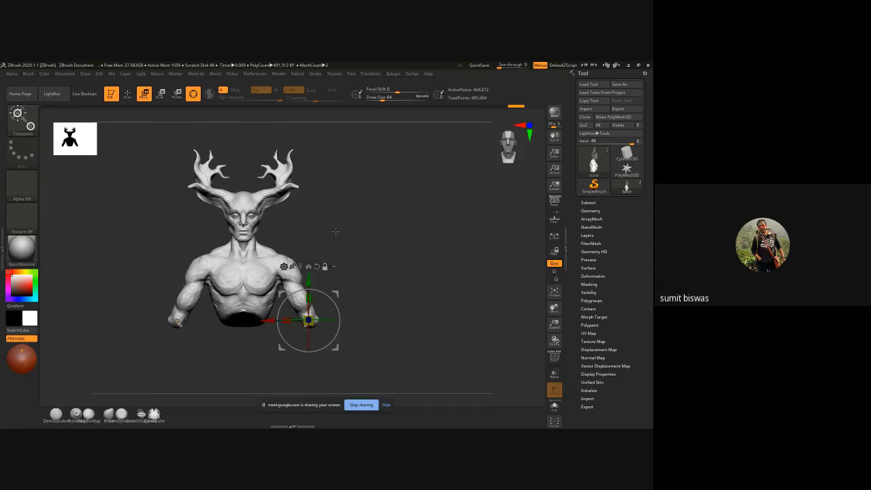
Step: Browse the sample projects in LightBox, including the ZSpheres folder, and load DemoSoldier.ZPR
click(52, 93)
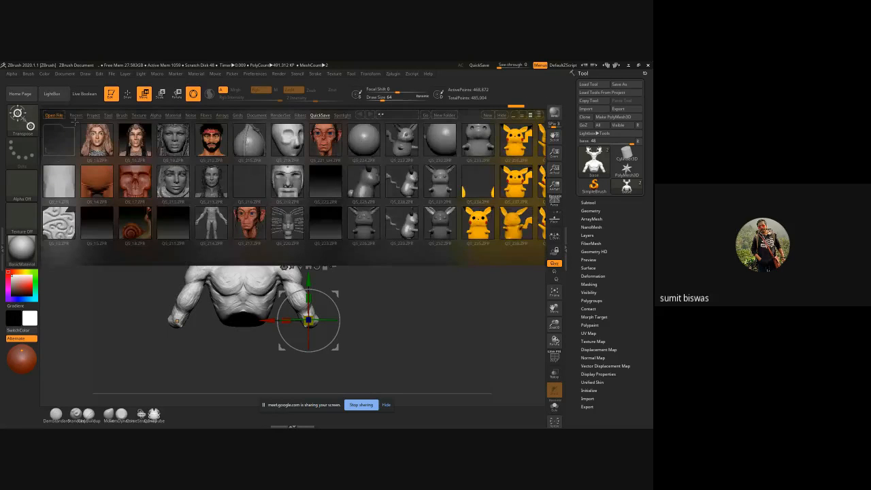
click(93, 115)
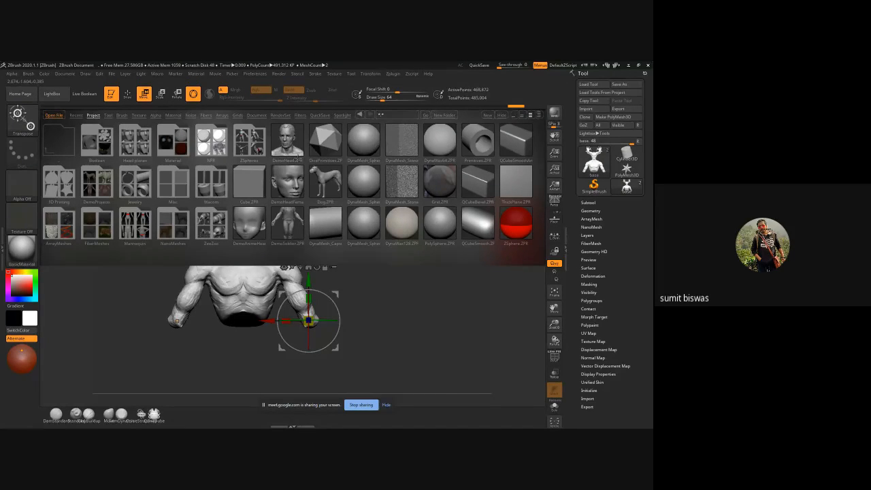
double_click(211, 141)
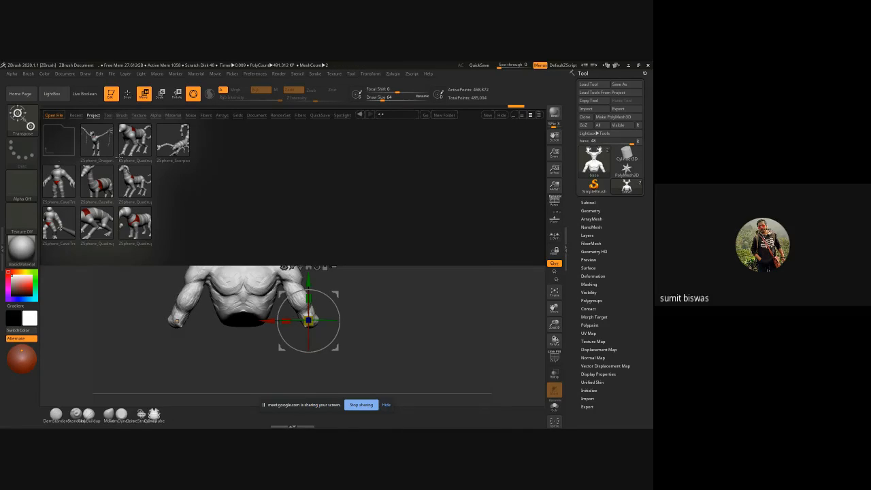
click(93, 116)
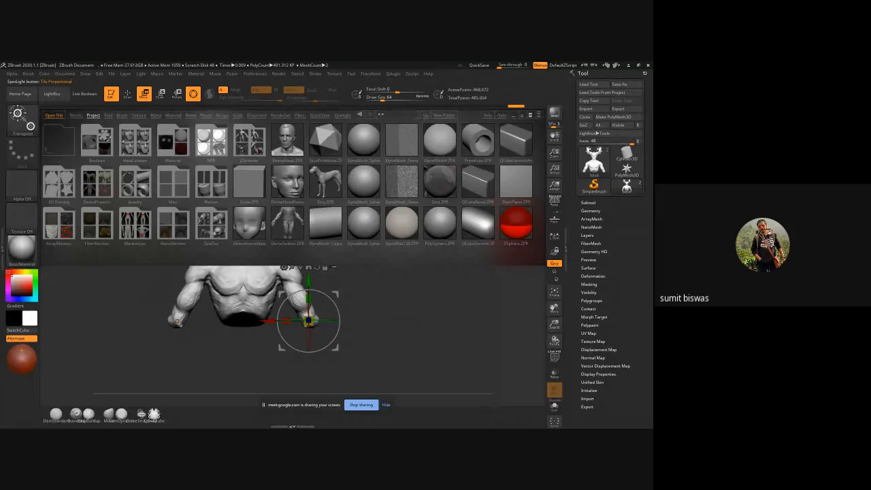
double_click(290, 222)
click(352, 264)
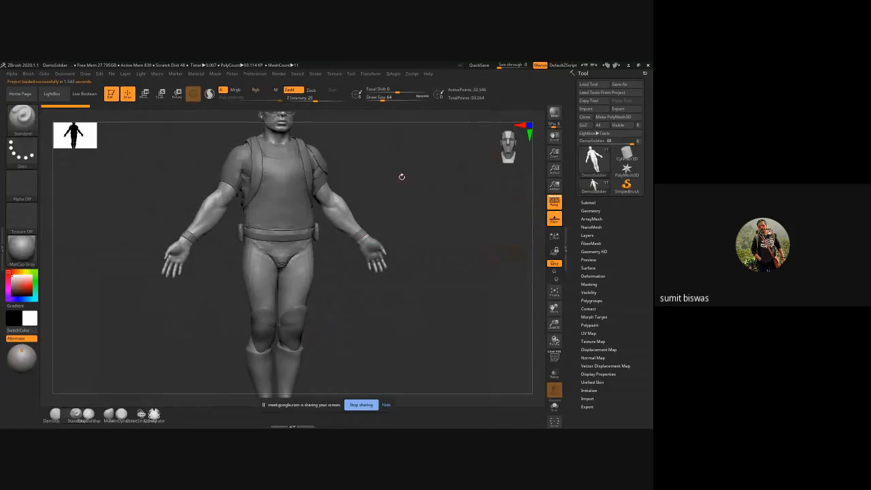
Step: Examine the soldier's full figure and proportions from the front and the side
alt+right_drag(405, 208, 412, 249)
ctrl+right_drag(438, 278, 409, 268)
alt+right_drag(378, 343, 367, 296)
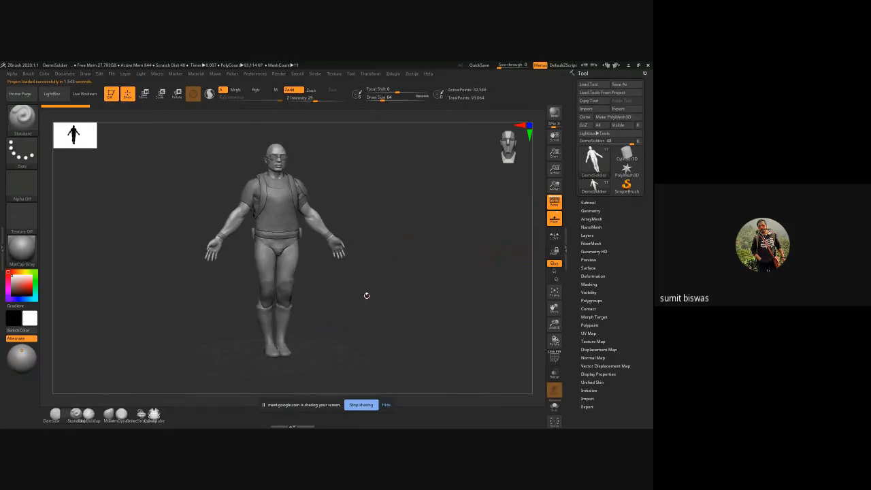
drag(366, 295, 302, 168)
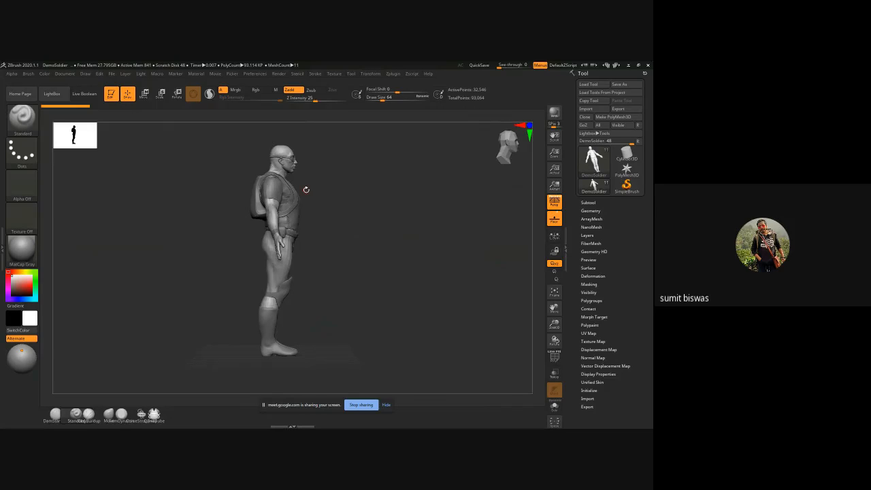
Step: Load the female demo head project from LightBox without saving the changes to the soldier project
drag(347, 235, 261, 221)
click(51, 93)
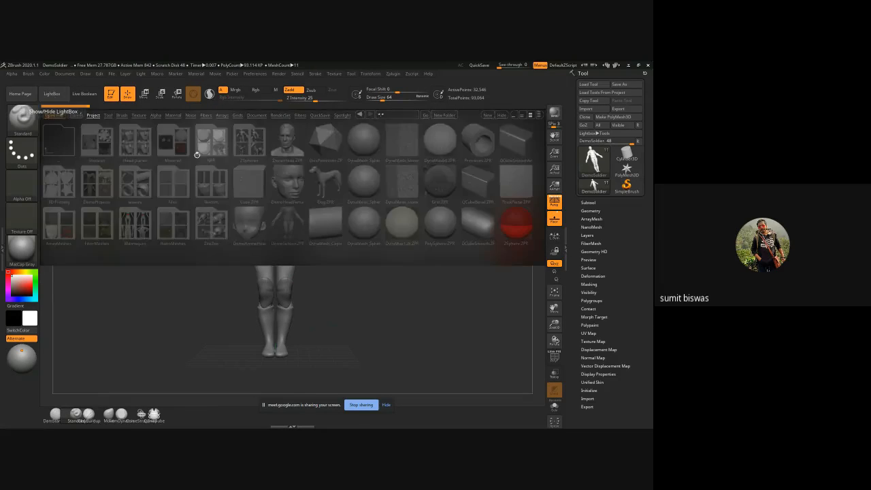
double_click(284, 185)
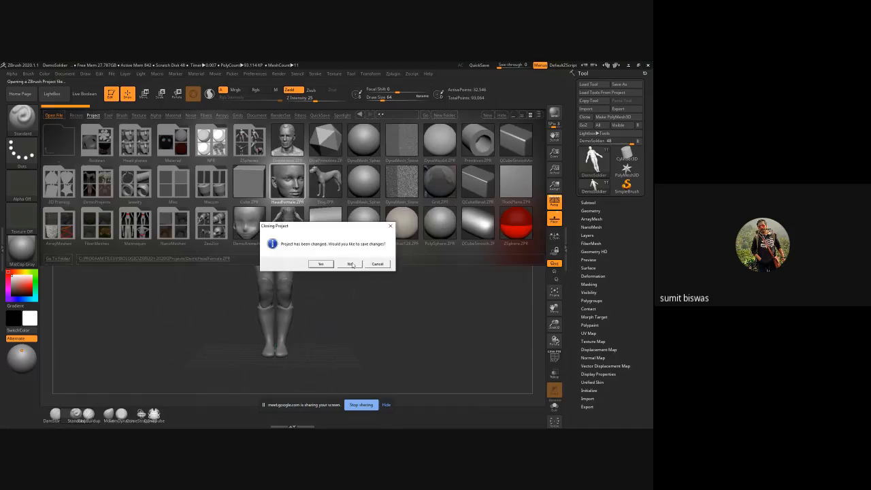
click(350, 264)
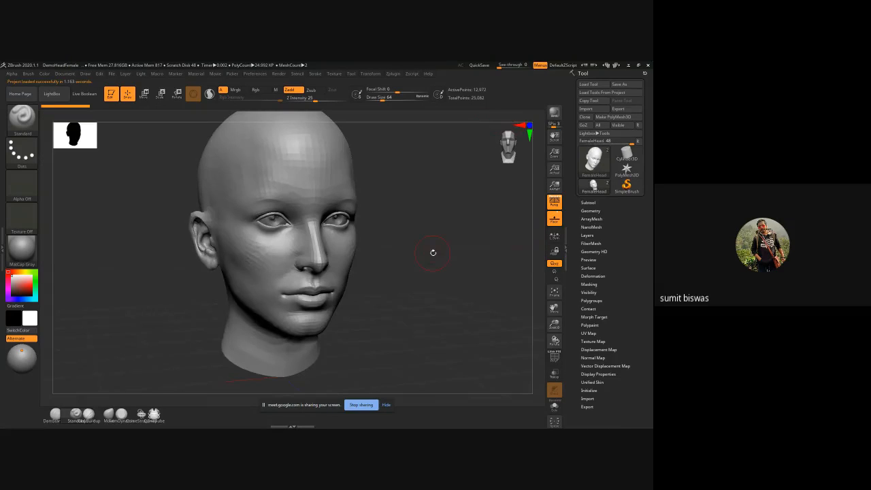
Step: Examine the female head's topology from the front with the polyframe shown, and hide the polyframe again
shift+drag(433, 253, 429, 245)
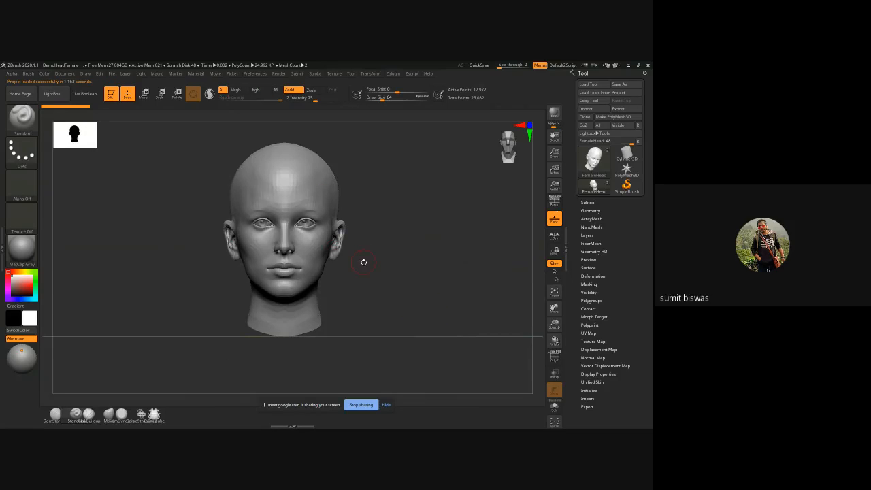
key(shift+f)
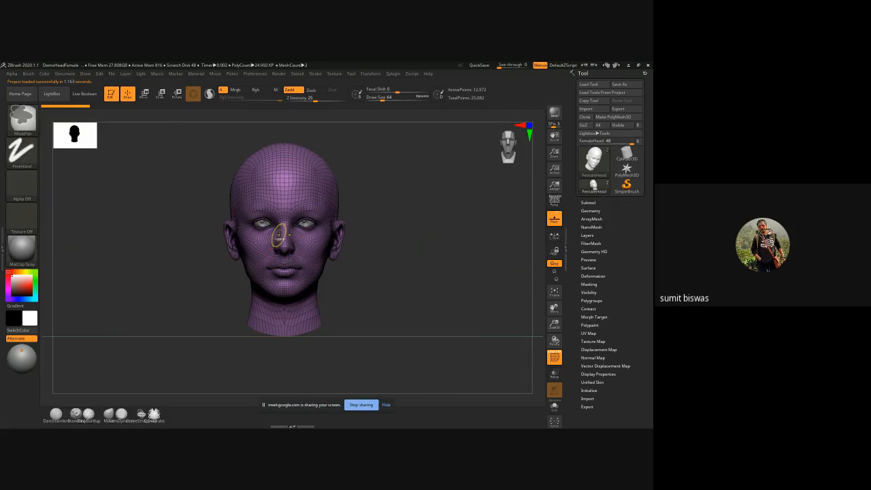
key(f)
ctrl+right_drag(293, 264, 311, 295)
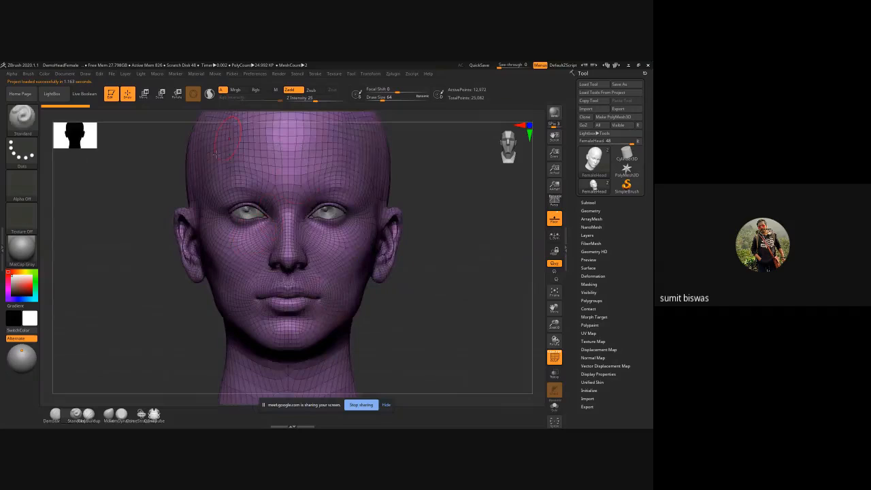
mouse_move(391, 273)
ctrl+right_down()
mouse_move(383, 287)
mouse_move(408, 276)
mouse_move(368, 280)
mouse_move(404, 280)
ctrl+right_up()
key(shift+f)
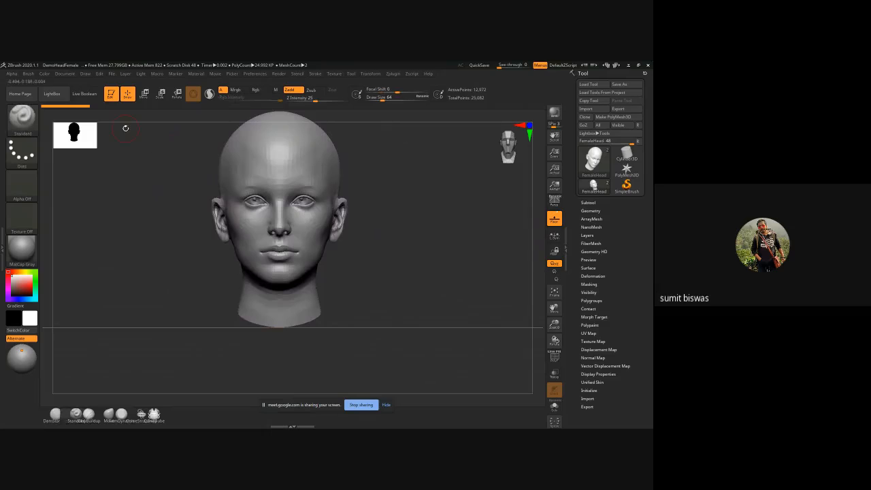
Step: Browse the DemoProjects folder in LightBox and the sample tools, including the ZSketch folder
click(60, 95)
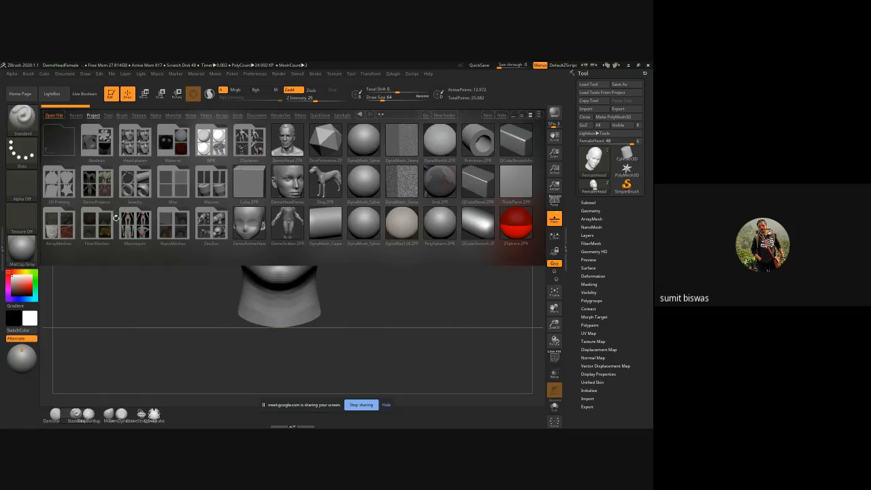
click(98, 178)
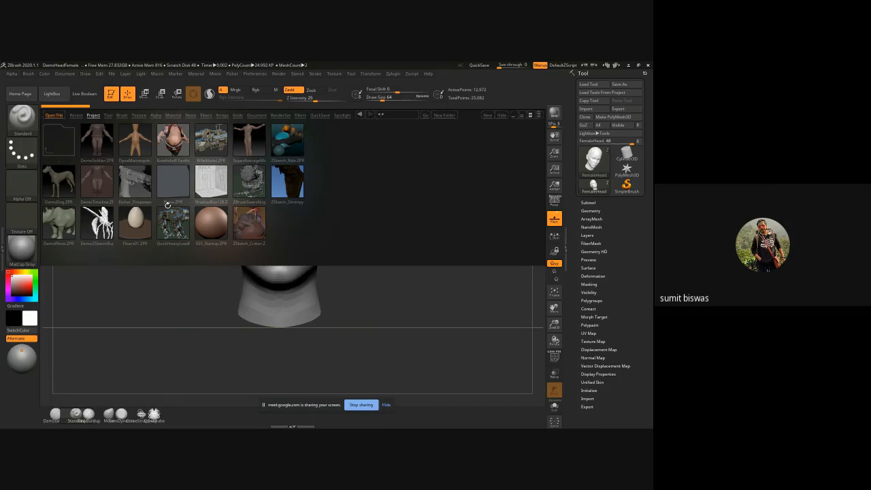
click(107, 115)
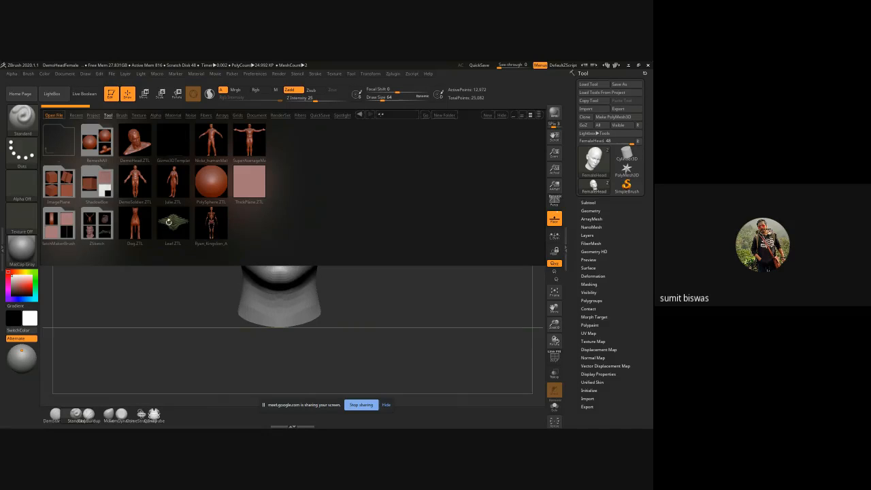
double_click(97, 223)
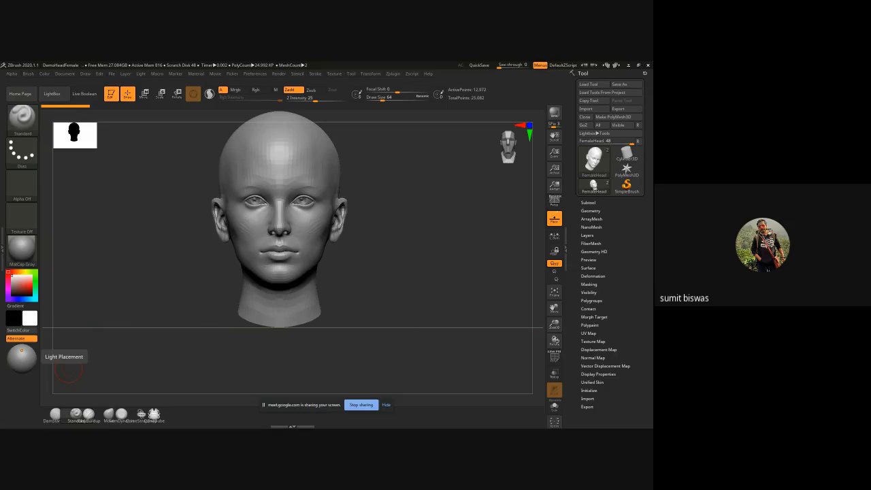
Step: Load the FemaleHeadPlanes tool and examine the facial planes from the front and the side
key(ctrl)
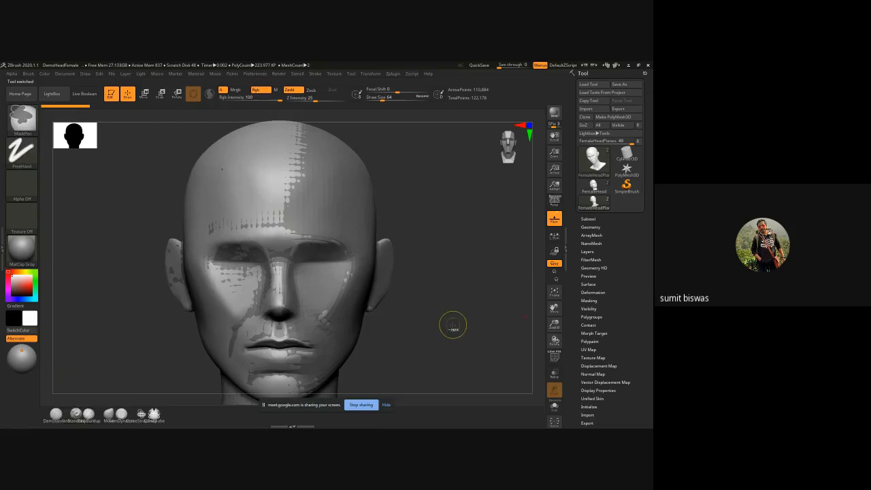
mouse_move(452, 324)
ctrl+right_down()
mouse_move(383, 298)
mouse_move(369, 272)
mouse_move(306, 275)
mouse_move(411, 285)
ctrl+right_up()
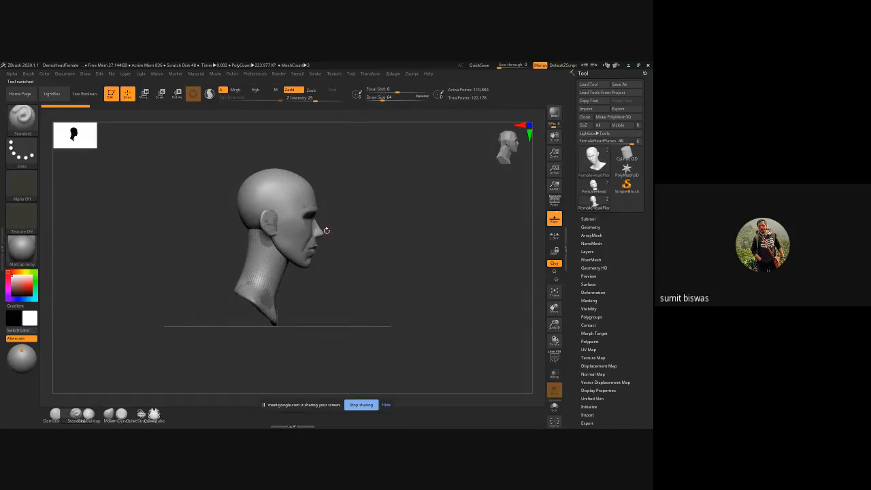
shift+right_drag(371, 252, 302, 264)
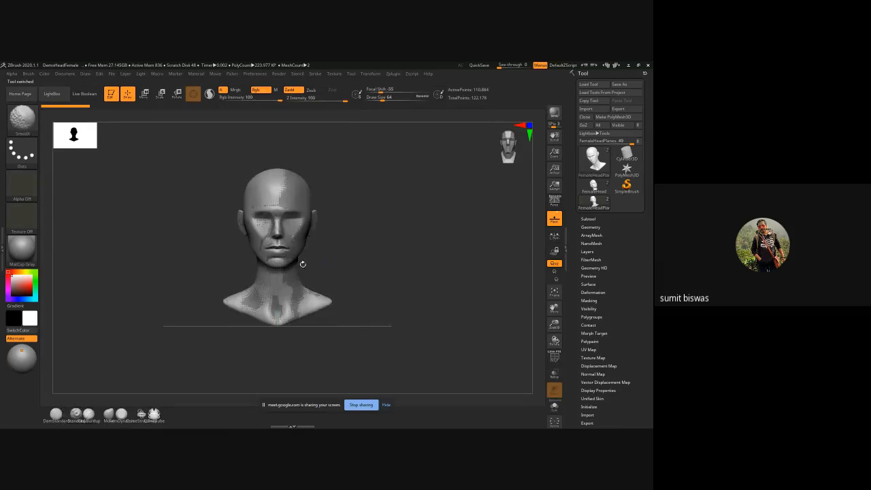
drag(391, 255, 67, 258)
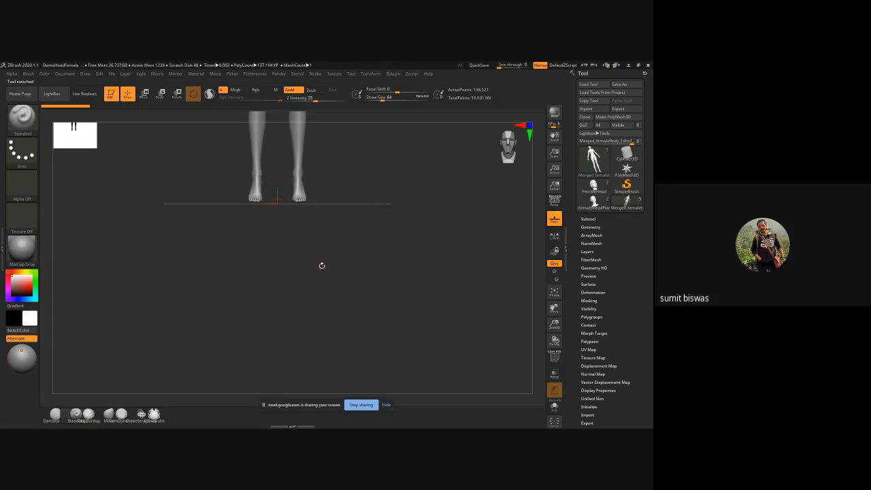
Step: Examine the merged female body's full figure and proportions from the front and the side
alt+drag(385, 179, 393, 325)
mouse_move(287, 167)
ctrl+right_down()
mouse_move(406, 177)
mouse_move(407, 232)
mouse_move(385, 246)
ctrl+right_up()
mouse_move(274, 196)
ctrl+right_down()
mouse_move(394, 268)
mouse_move(426, 266)
mouse_move(495, 306)
mouse_move(433, 202)
mouse_move(503, 238)
mouse_move(492, 244)
mouse_move(486, 214)
mouse_move(429, 239)
mouse_move(438, 252)
mouse_move(445, 241)
mouse_move(430, 275)
mouse_move(408, 197)
mouse_move(460, 202)
mouse_move(446, 206)
mouse_move(351, 324)
ctrl+right_up()
right_drag(421, 287, 336, 306)
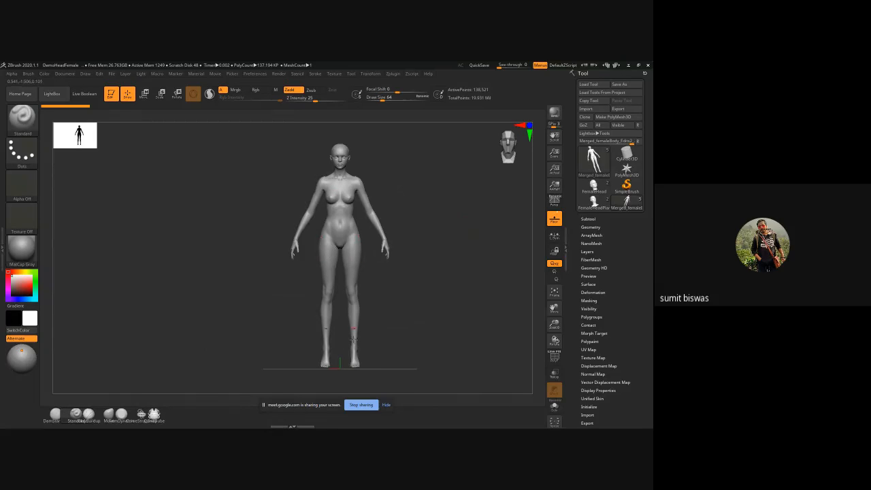
right_drag(433, 328, 417, 279)
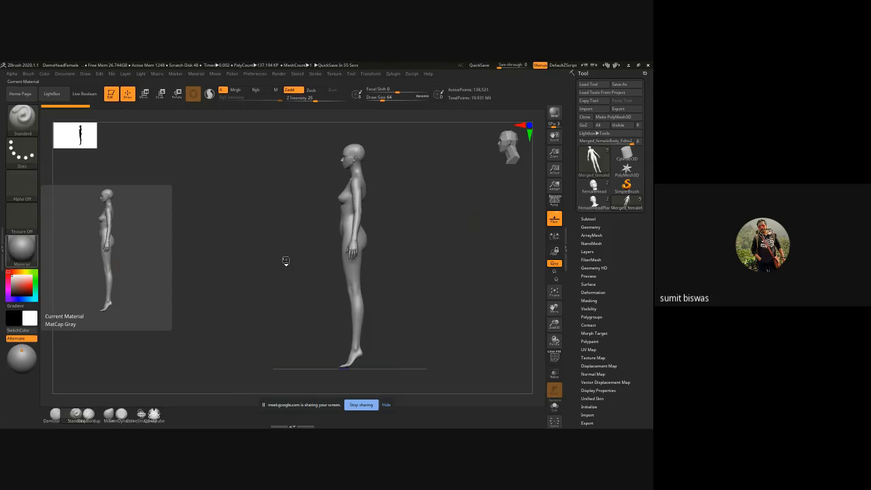
drag(268, 265, 293, 266)
Step: Load the Snake_BodyBase male figure and inspect its upper body and bearded face from the front
alt+drag(477, 153, 364, 244)
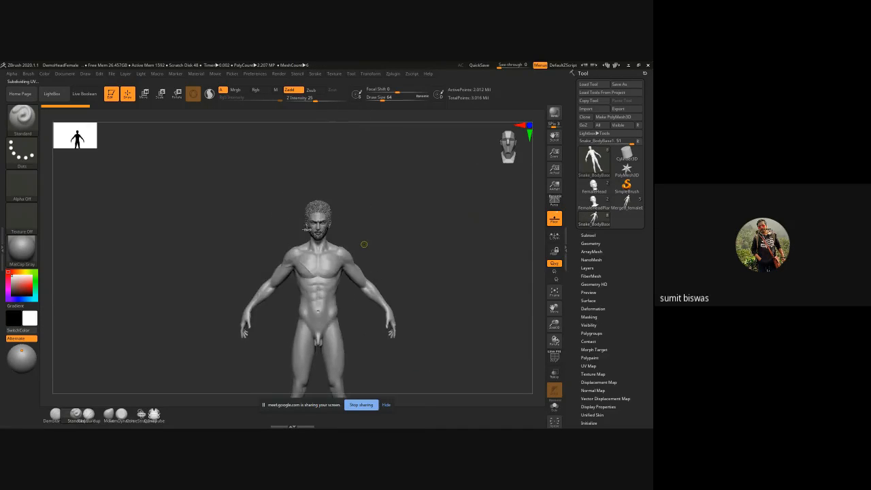
ctrl+right_drag(364, 244, 372, 228)
ctrl+right_drag(372, 228, 411, 221)
drag(410, 220, 422, 241)
alt+right_drag(423, 255, 417, 243)
ctrl+right_drag(256, 196, 277, 239)
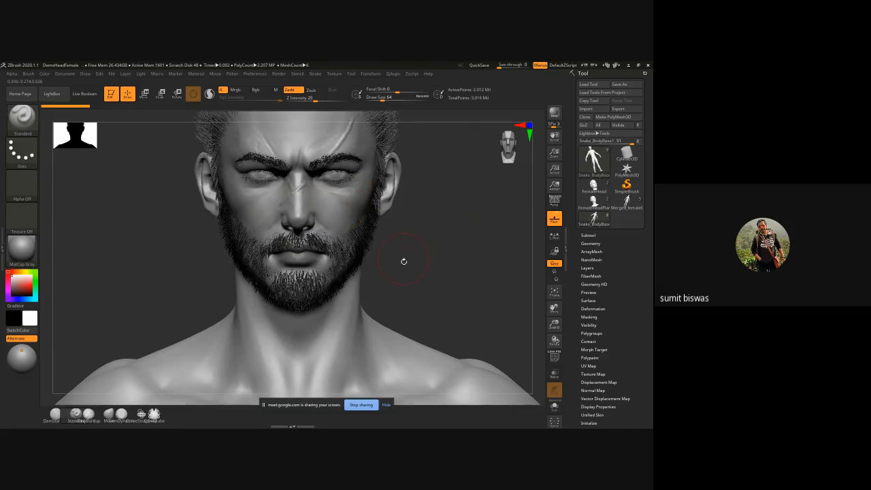
Step: Display the polyframe on the male figure and inspect the topology and polygroups around the eyes and neck
alt+right_drag(440, 253, 430, 269)
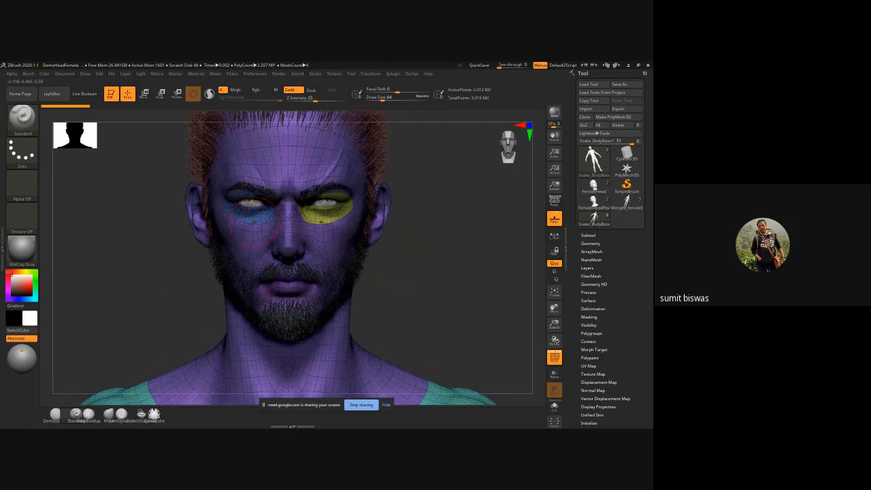
ctrl+right_drag(252, 184, 315, 252)
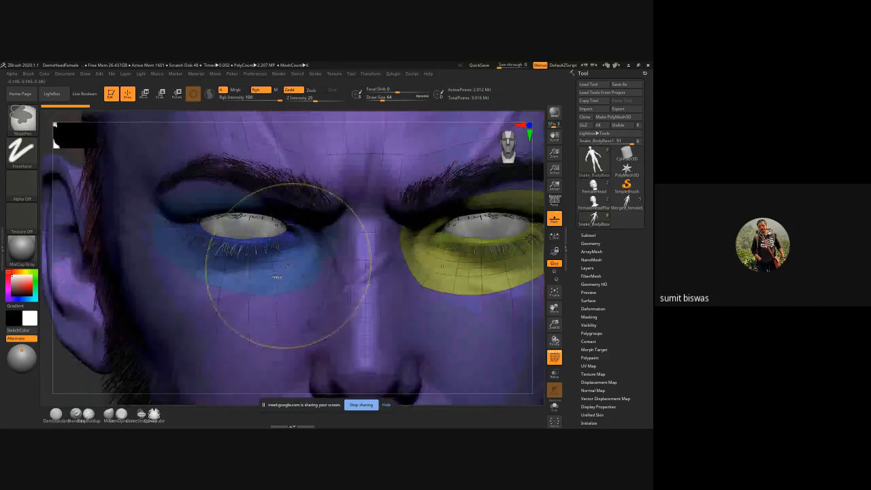
ctrl+right_drag(408, 303, 290, 295)
alt+right_drag(243, 324, 202, 297)
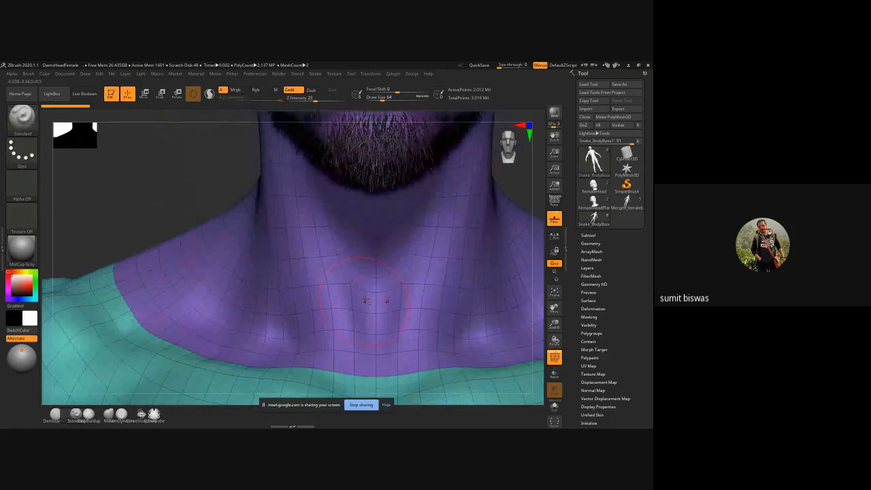
Step: Lower the male body mesh by several subdivision levels to expose its coarse base topology
key(f)
alt+drag(482, 248, 458, 208)
key(shift+d)
key(shift+d)
key(shift+d)
key(shift+d)
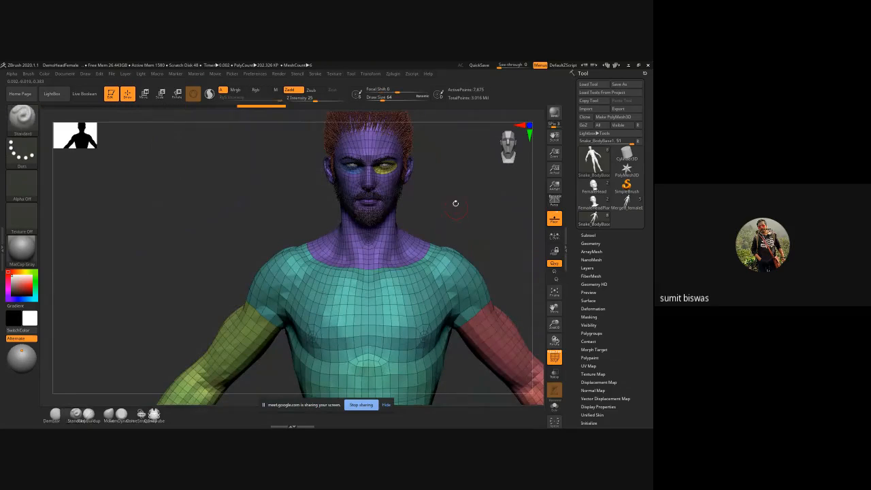
Step: Examine the low-resolution edge flow and polygroups on the male figure's face, neck and body from front and side
alt+right_drag(455, 202, 406, 235)
mouse_move(491, 271)
alt+right_down()
mouse_move(472, 241)
mouse_move(476, 263)
alt+right_up()
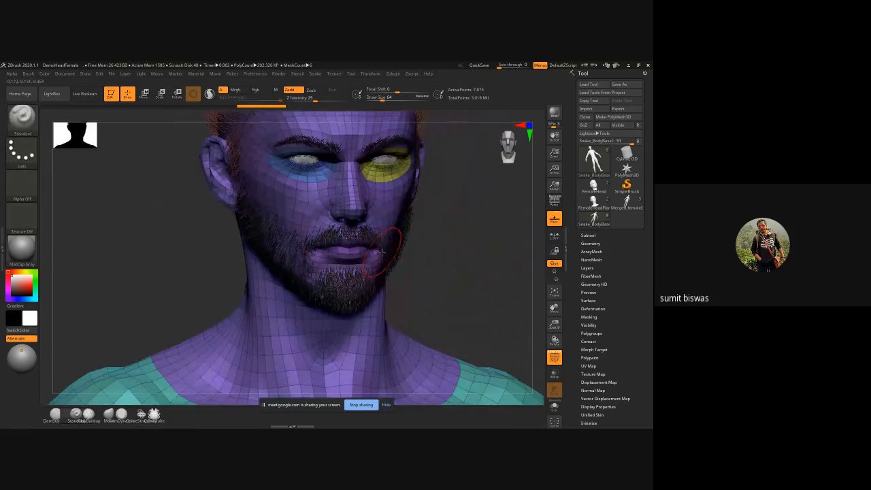
right_drag(381, 252, 479, 253)
ctrl+right_drag(451, 286, 435, 180)
mouse_move(423, 350)
ctrl+right_down()
mouse_move(314, 238)
mouse_move(433, 274)
mouse_move(424, 155)
ctrl+right_up()
alt+right_drag(308, 172, 313, 291)
right_drag(373, 275, 299, 269)
mouse_move(360, 242)
alt+right_down()
mouse_move(365, 289)
mouse_move(391, 268)
mouse_move(443, 272)
alt+right_up()
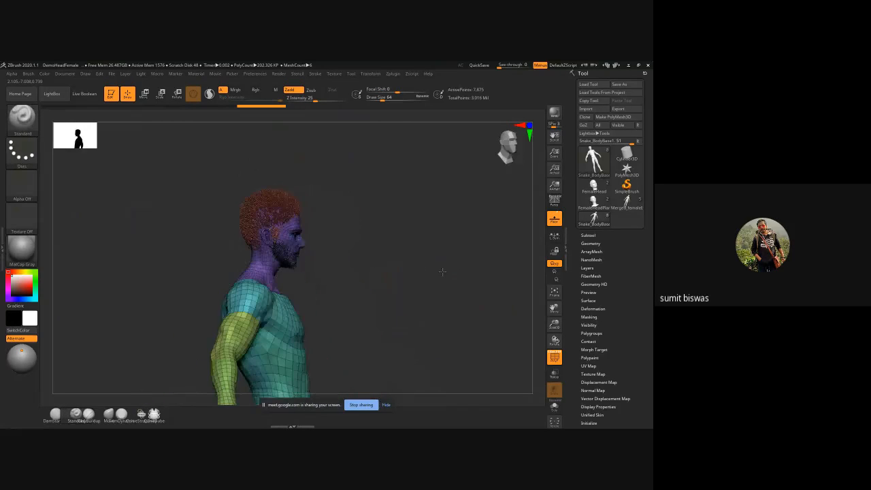
ctrl+right_drag(288, 249, 310, 274)
Step: Hide the polyframe and examine the male head and shoulders from the side and the front
key(shift+f)
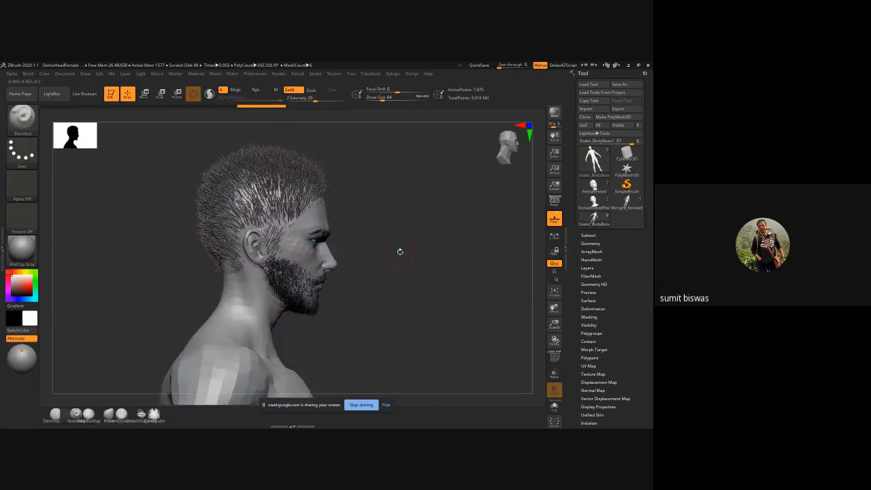
shift+right_drag(389, 253, 449, 268)
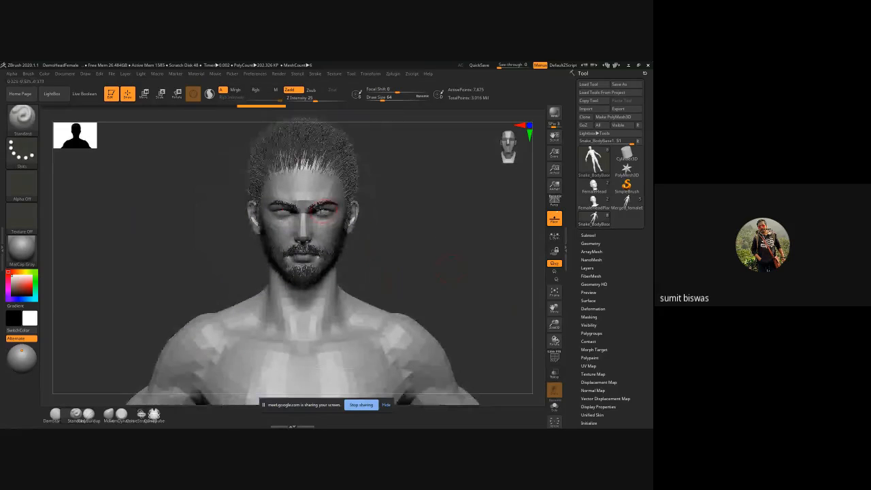
ctrl+right_drag(323, 209, 354, 278)
right_drag(459, 311, 363, 293)
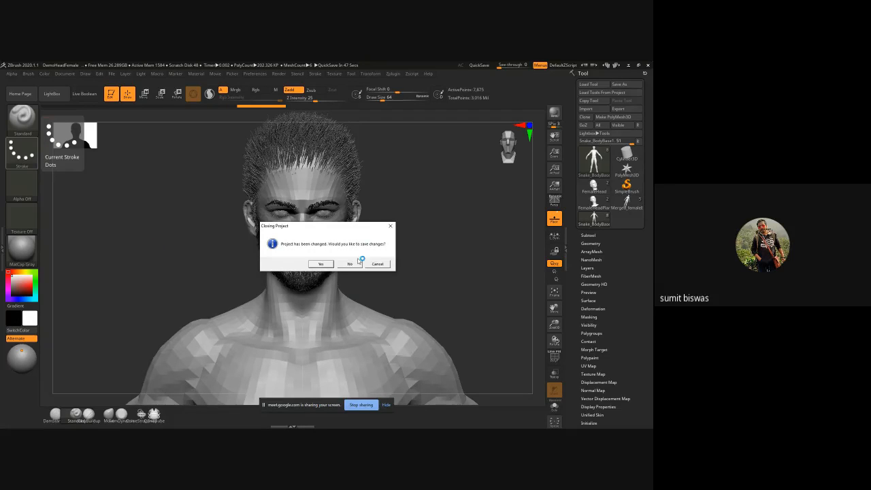
Step: Load the HornHuman project without saving the current one, and view the bust in profile
click(351, 264)
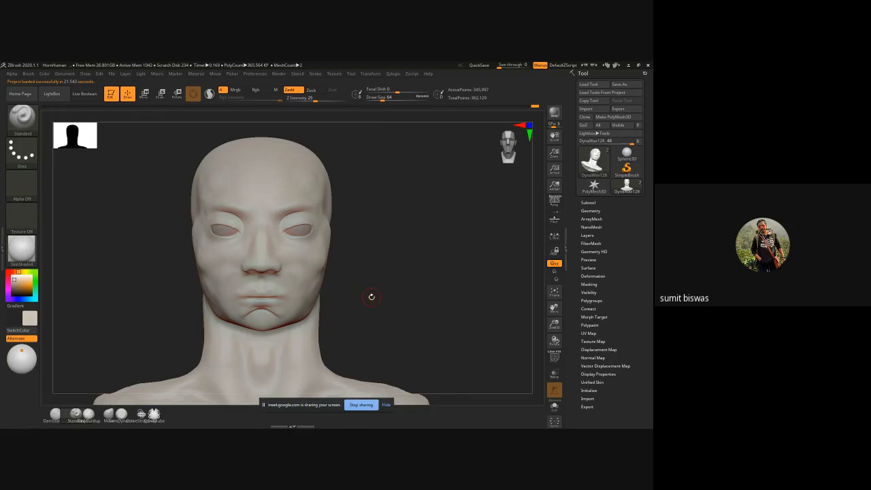
mouse_move(364, 312)
alt+right_down()
mouse_move(389, 294)
mouse_move(359, 284)
mouse_move(387, 288)
alt+right_up()
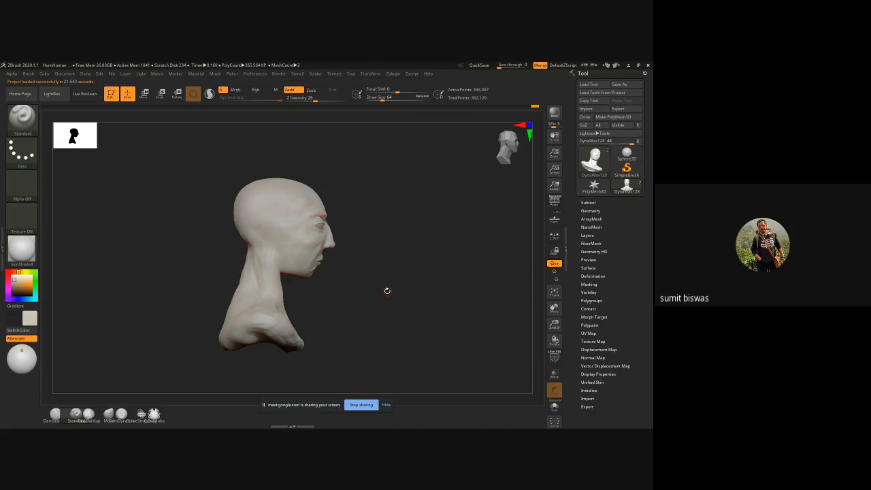
Step: Select the Move brush for the HornHuman bust and enlarge its draw size to 244
key(b)
key(m)
key(v)
mouse_move(387, 290)
ctrl+right_down()
mouse_move(356, 297)
mouse_move(394, 319)
mouse_move(362, 317)
mouse_move(369, 259)
mouse_move(334, 267)
mouse_move(383, 235)
ctrl+right_up()
mouse_move(239, 239)
ctrl+right_down()
mouse_move(231, 290)
mouse_move(257, 304)
mouse_move(234, 343)
ctrl+right_up()
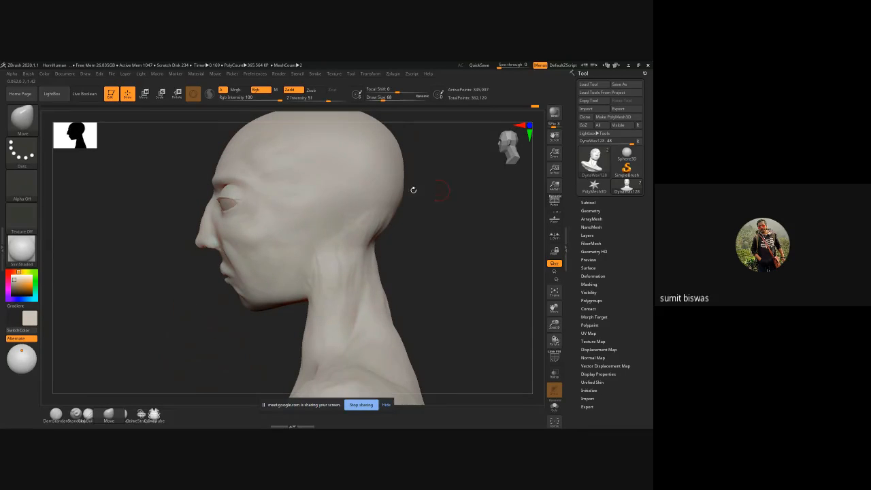
key(bracketright)
key(bracketright)
key(bracketright)
key(bracketright)
key(bracketright)
key(bracketright)
Step: Push the sides of the lower cheeks and jaw inward symmetrically with the Move brush to narrow the face
shift+right_drag(113, 213, 208, 153)
alt+right_drag(366, 189, 374, 216)
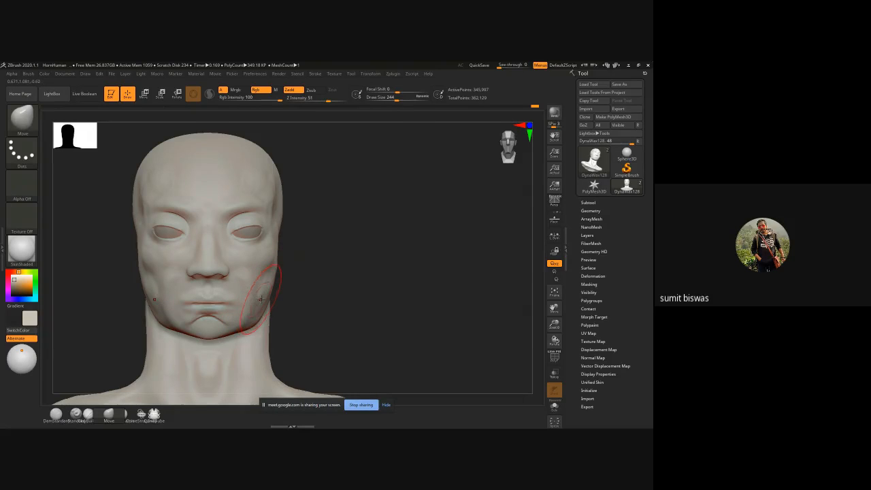
drag(265, 293, 258, 294)
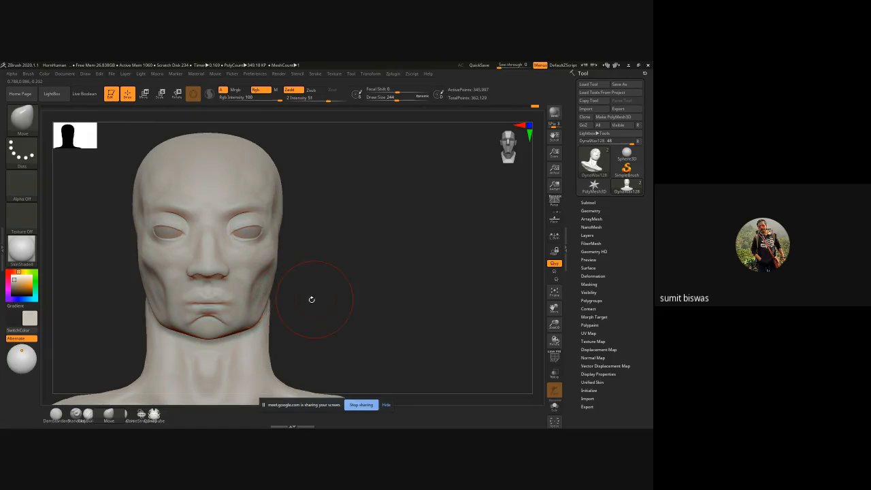
mouse_move(311, 298)
mouse_down()
mouse_move(305, 235)
mouse_move(295, 264)
mouse_move(344, 276)
mouse_move(356, 297)
mouse_move(292, 281)
mouse_up()
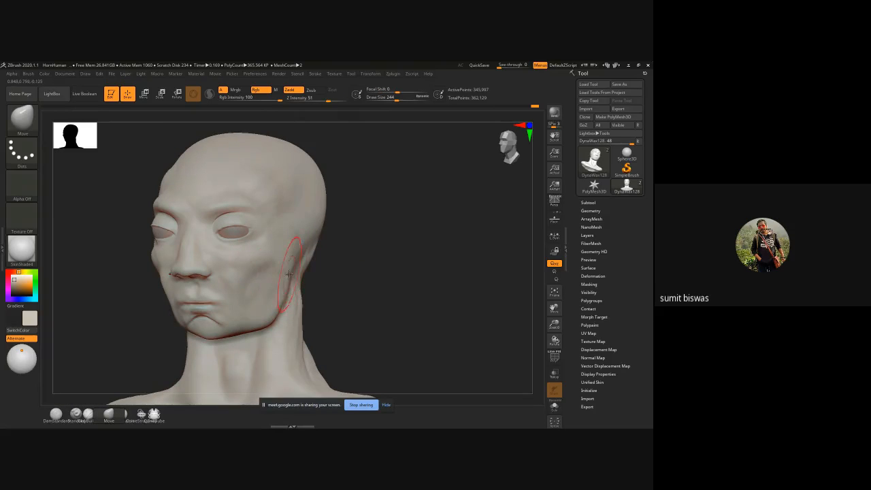
Step: Enlarge the Move brush to draw size 533 and pull the sides of the skull outward symmetrically, working from above
mouse_move(389, 246)
mouse_down()
mouse_move(350, 267)
mouse_move(321, 262)
mouse_up()
key(space)
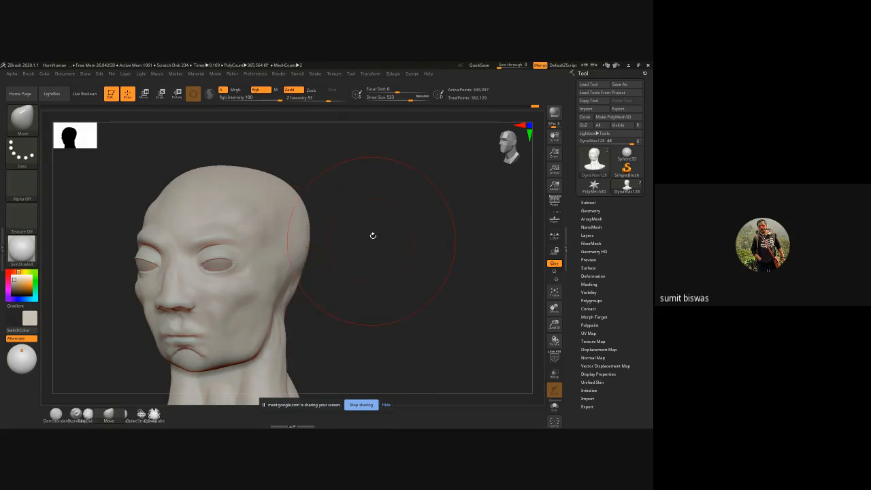
alt+drag(394, 234, 407, 251)
mouse_move(412, 299)
alt+mouse_down()
mouse_move(431, 278)
mouse_move(418, 279)
mouse_move(431, 281)
mouse_move(423, 274)
alt+mouse_up()
drag(471, 227, 444, 334)
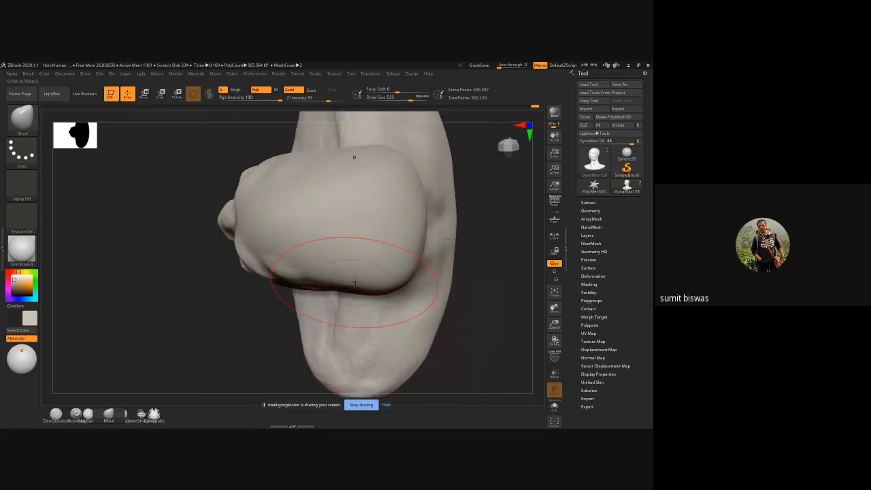
mouse_move(346, 281)
mouse_down()
mouse_move(345, 291)
mouse_move(334, 287)
mouse_up()
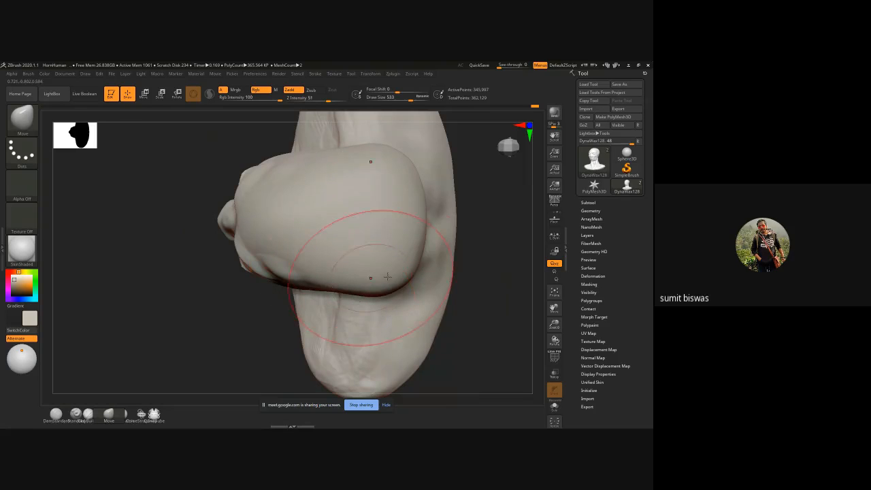
drag(392, 274, 385, 270)
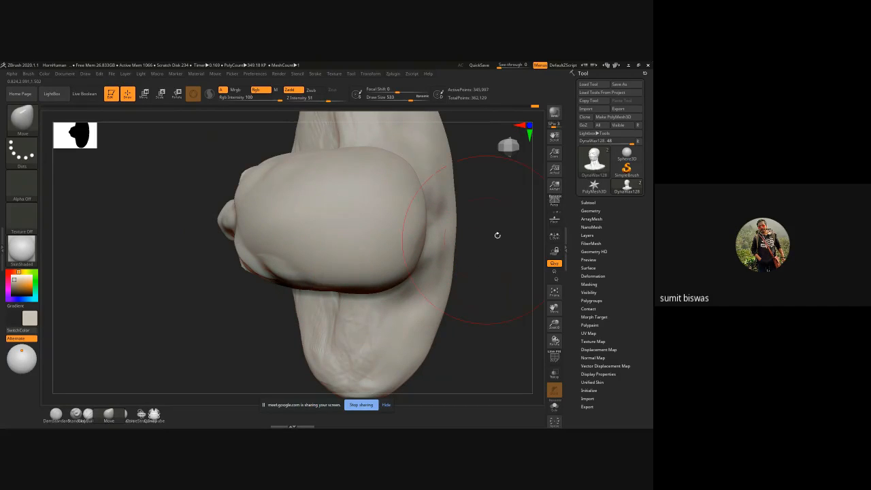
mouse_move(497, 235)
mouse_down()
mouse_move(494, 267)
mouse_move(479, 271)
mouse_up()
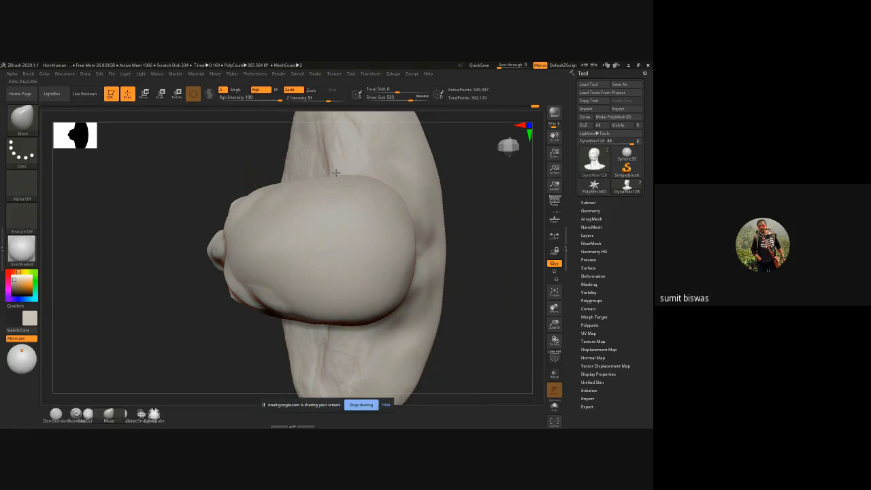
drag(335, 173, 366, 178)
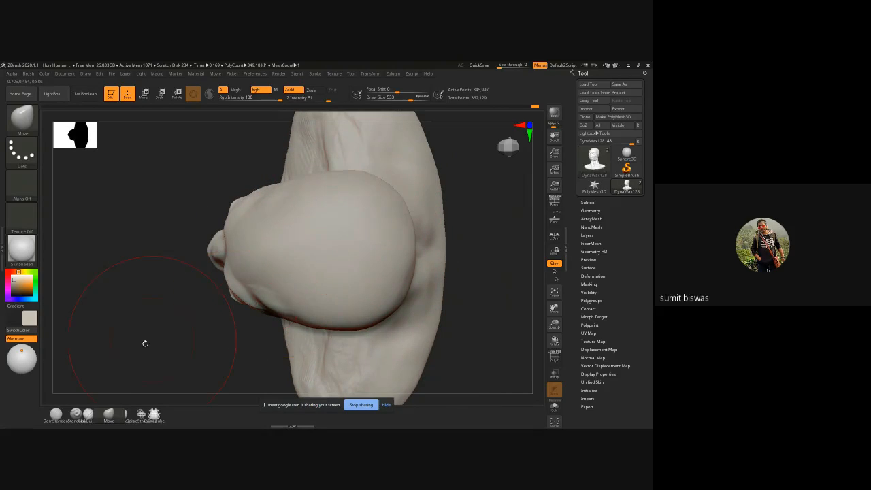
Step: Reshape the skull in profile with the Move brush, rounding the forehead and crown and pulling out the back of the head
shift+drag(144, 332, 151, 255)
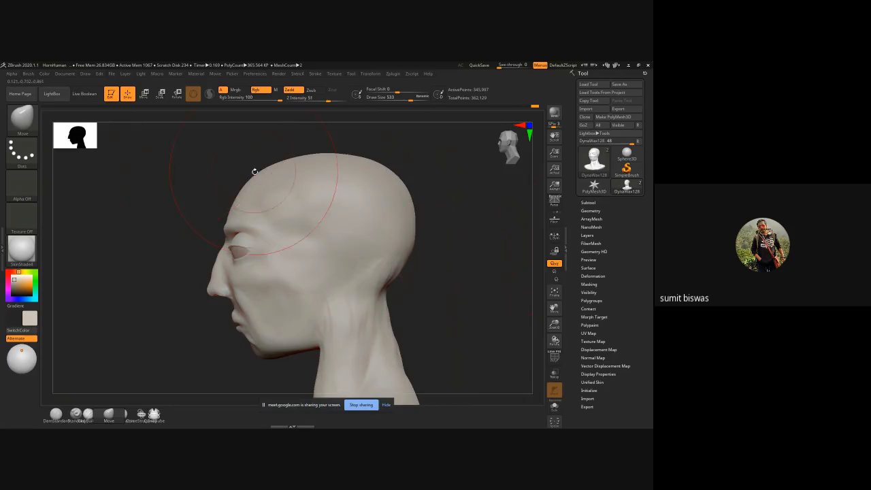
drag(251, 174, 263, 169)
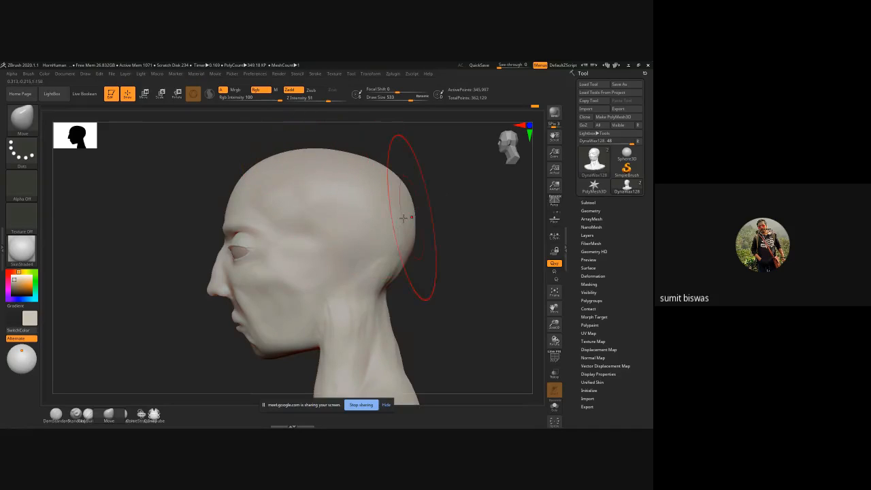
ctrl+right_drag(409, 226, 421, 222)
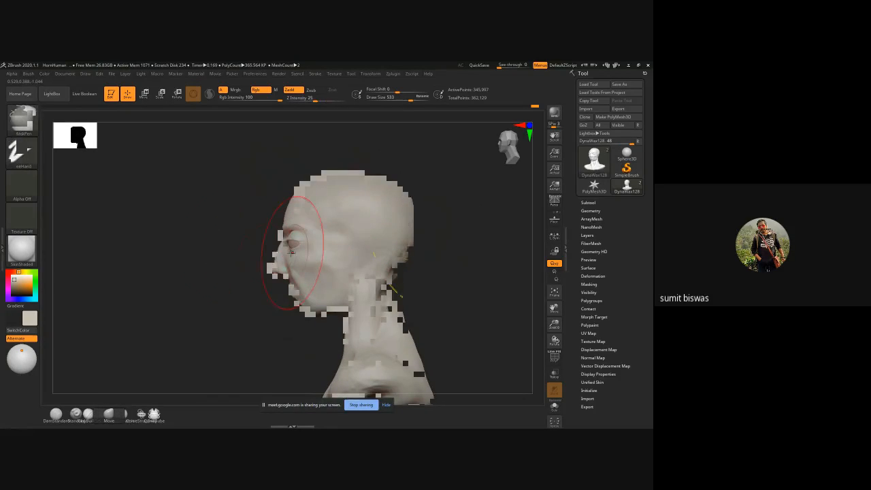
alt+right_drag(234, 236, 207, 259)
drag(334, 202, 331, 193)
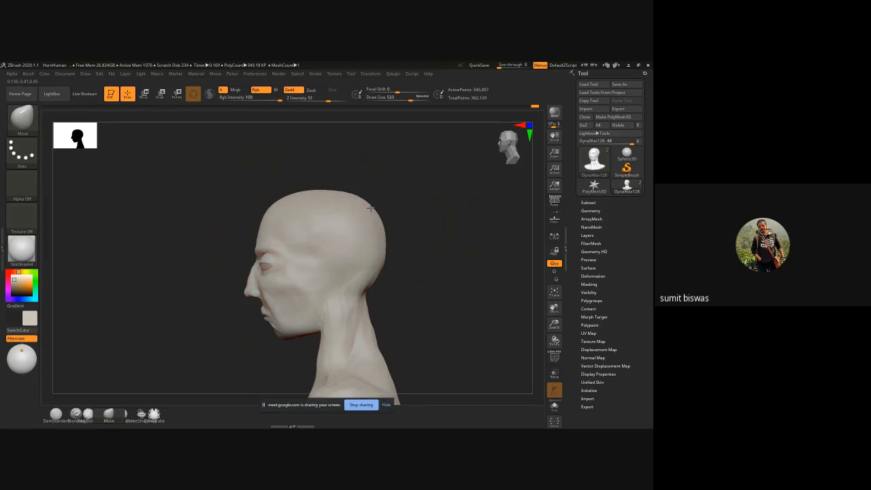
Step: Check the neck and jaw in profile, and pull the mouth and chin forward with the Move brush
mouse_move(399, 285)
alt+mouse_down()
mouse_move(371, 241)
mouse_move(347, 249)
alt+mouse_up()
drag(295, 275, 310, 256)
alt+drag(395, 260, 389, 230)
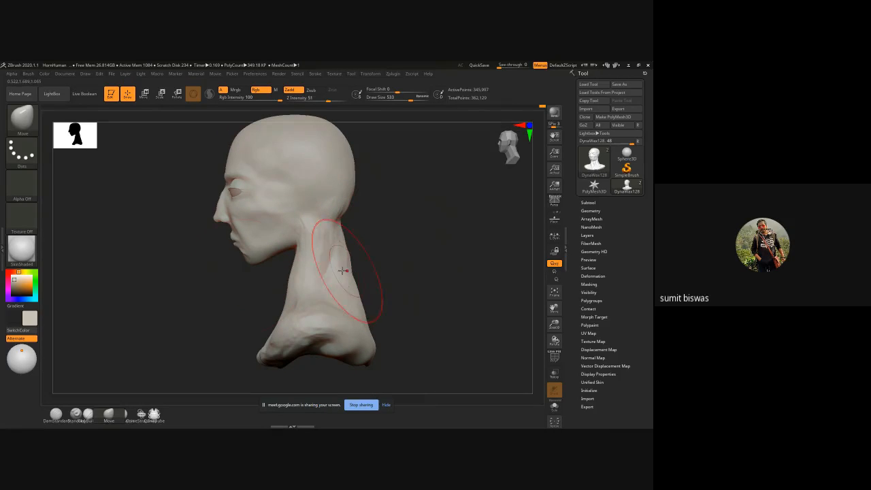
mouse_move(219, 257)
alt+right_down()
mouse_move(225, 264)
mouse_move(230, 238)
mouse_move(230, 247)
alt+right_up()
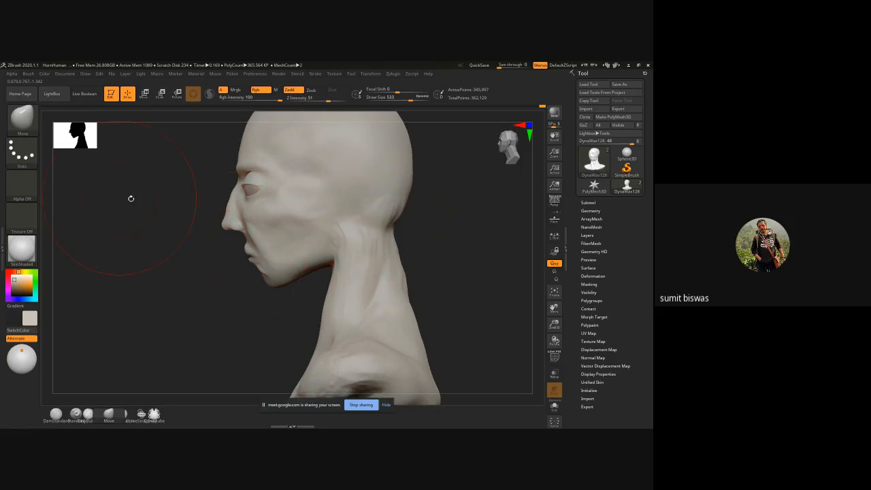
drag(130, 197, 174, 196)
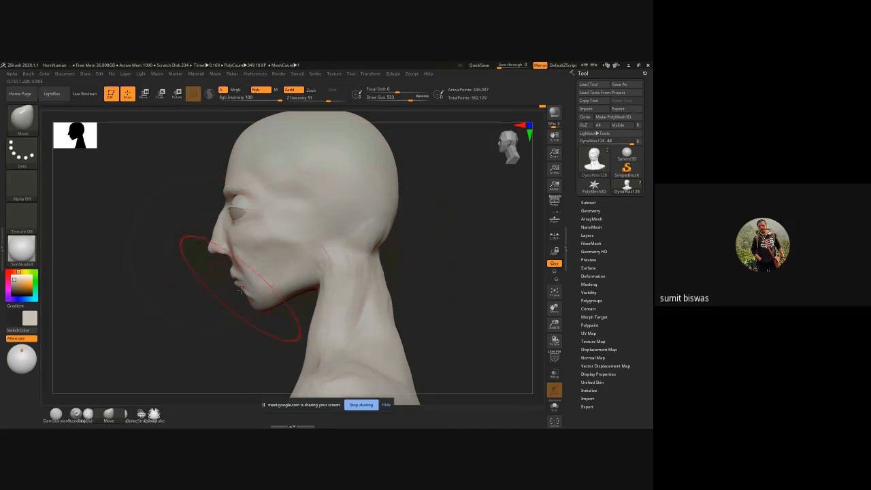
drag(280, 296, 243, 306)
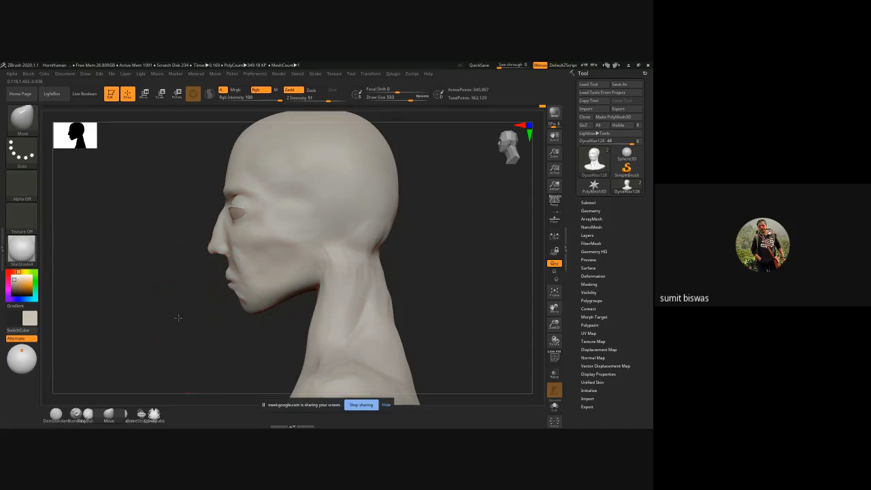
shift+drag(177, 317, 347, 289)
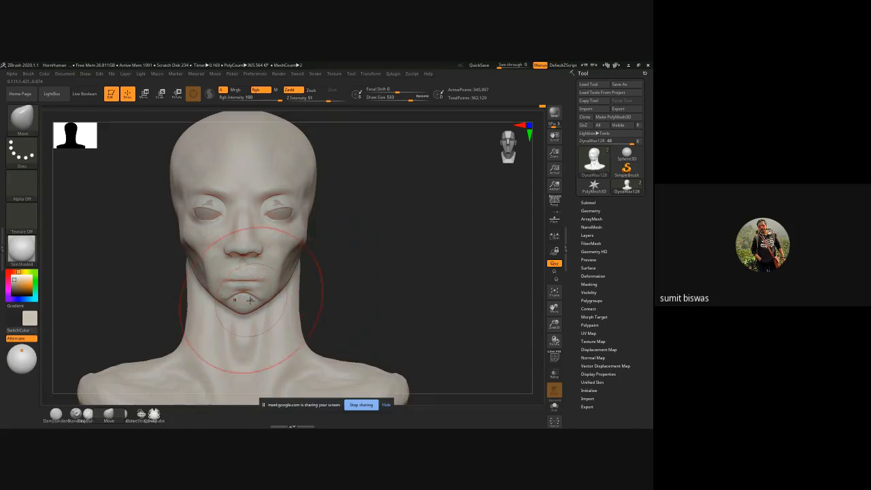
Step: Reduce the Move brush to draw size 158 and widen the chin's lower outline from the front
key(space)
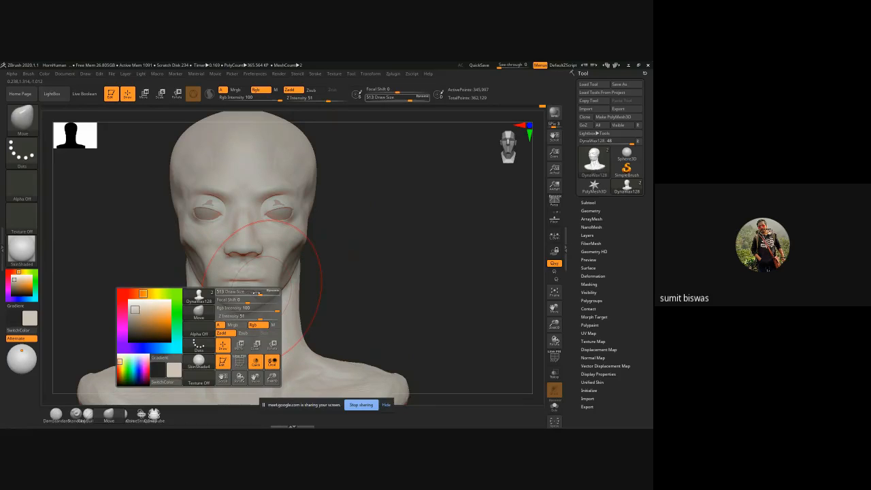
drag(257, 292, 226, 293)
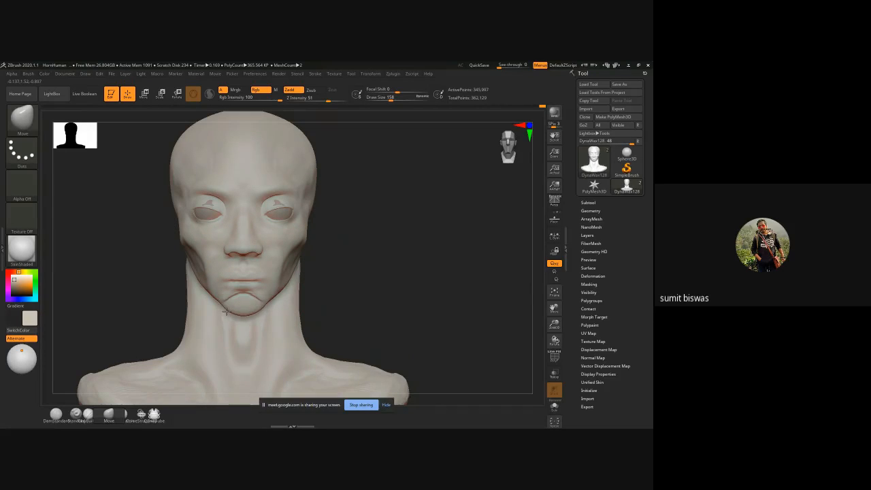
drag(373, 278, 354, 291)
key(ctrl)
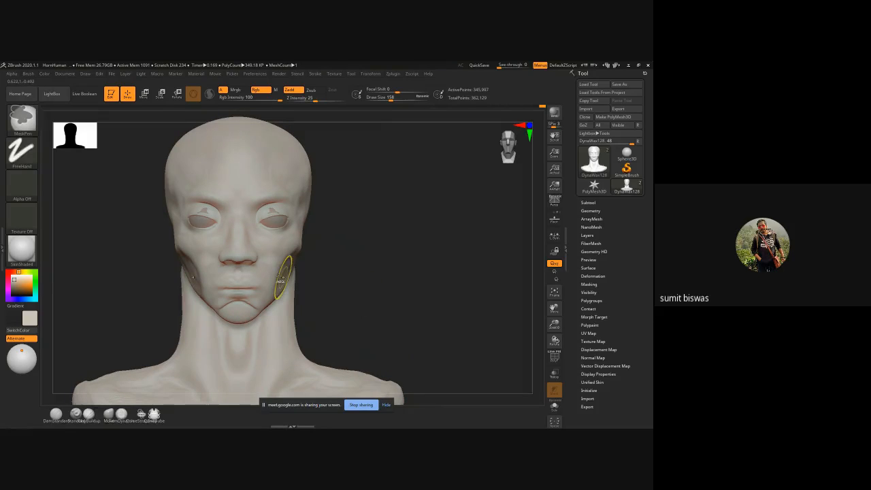
mouse_move(283, 278)
ctrl+right_down()
mouse_move(340, 302)
mouse_move(380, 302)
ctrl+right_up()
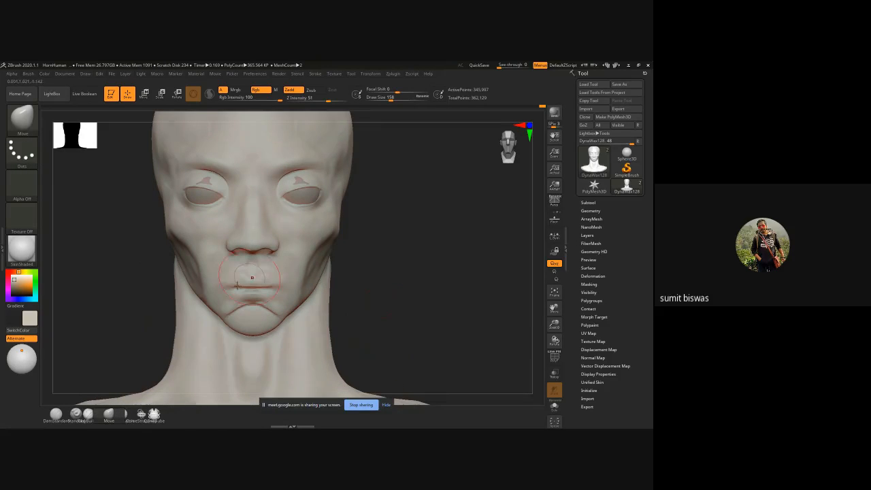
drag(239, 326, 257, 326)
Step: Mask the mouth area between the nose and chin, and invert the mask so only that area stays editable
mouse_move(397, 299)
mouse_down()
mouse_move(383, 312)
mouse_move(302, 315)
mouse_move(352, 305)
mouse_move(354, 238)
mouse_move(365, 261)
mouse_move(363, 204)
mouse_move(335, 190)
mouse_move(175, 233)
mouse_up()
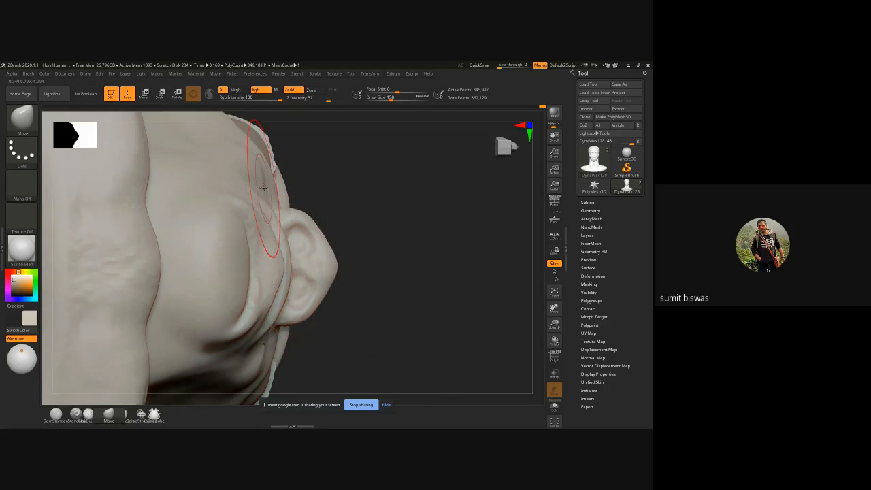
mouse_move(389, 175)
mouse_down()
mouse_move(374, 253)
mouse_move(295, 255)
mouse_up()
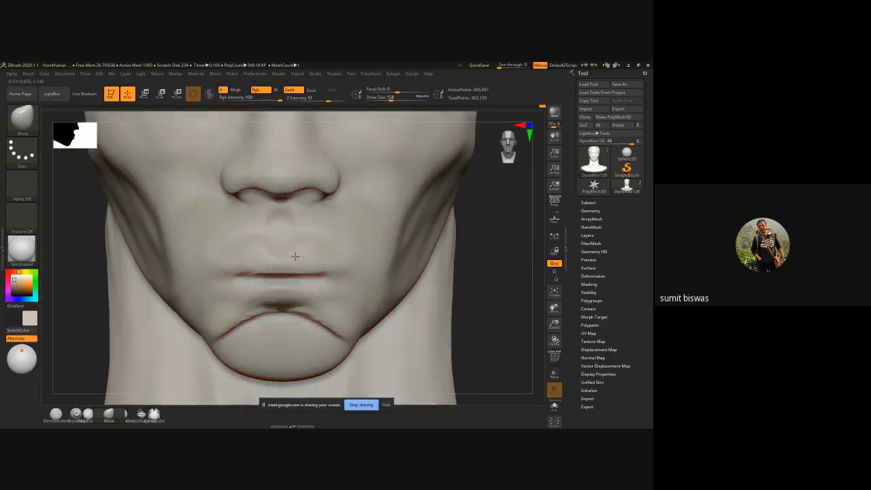
mouse_move(251, 230)
ctrl+mouse_down()
mouse_move(253, 294)
mouse_move(306, 293)
ctrl+mouse_up()
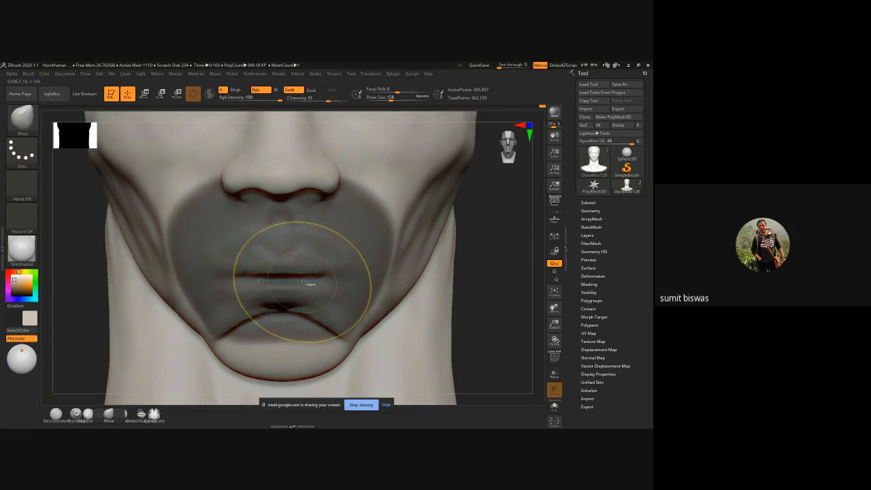
ctrl+right_drag(303, 281, 313, 272)
alt+drag(455, 268, 454, 238)
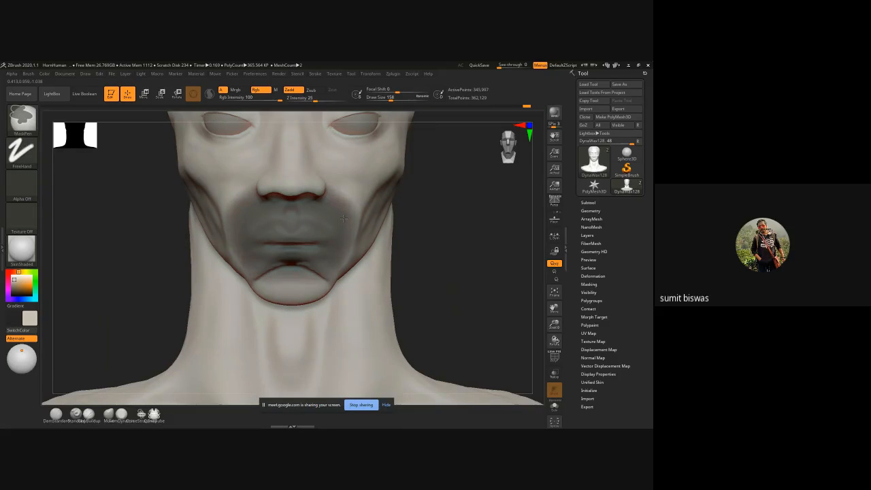
right_drag(344, 218, 449, 258)
ctrl+click(448, 257)
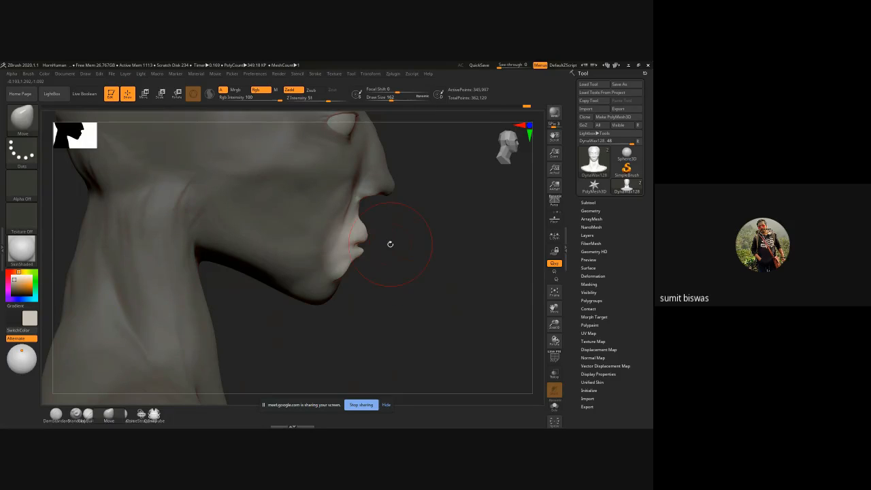
Step: Pull the unmasked lips forward in profile with the Move brush, and clear the mask
mouse_move(361, 233)
mouse_down()
mouse_move(372, 235)
mouse_move(360, 240)
mouse_up()
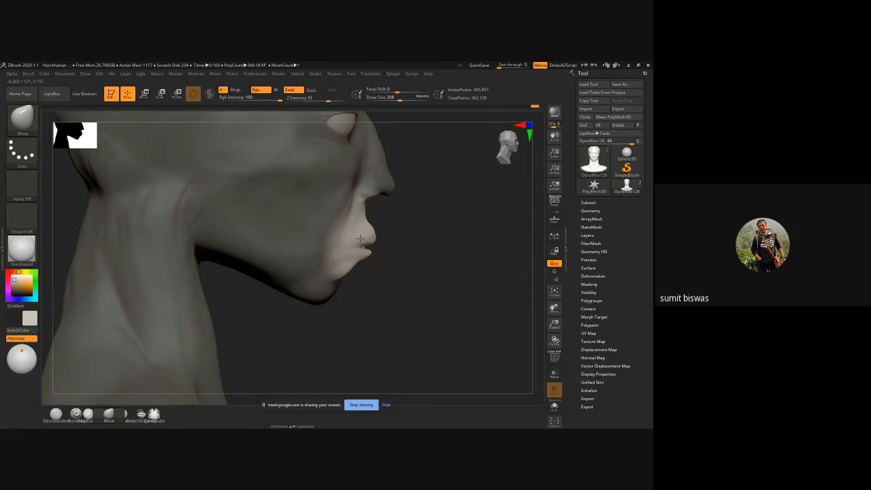
shift+drag(463, 264, 311, 262)
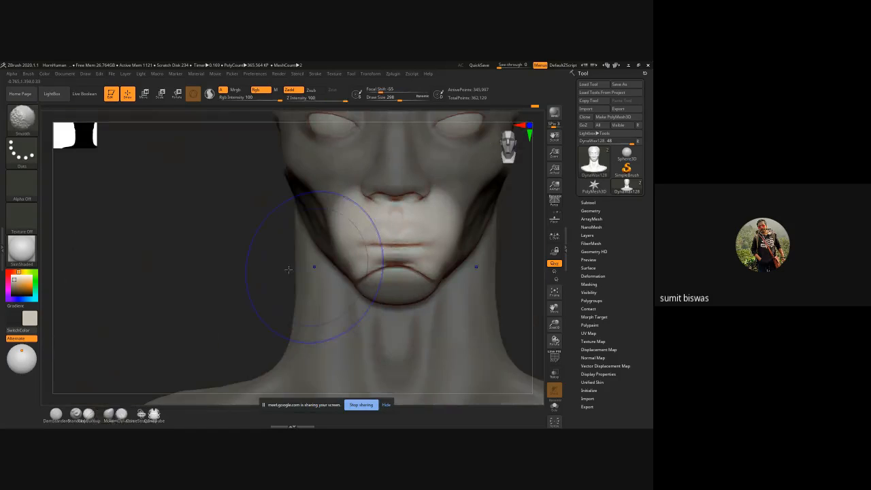
alt+drag(198, 253, 151, 245)
ctrl+drag(171, 226, 208, 261)
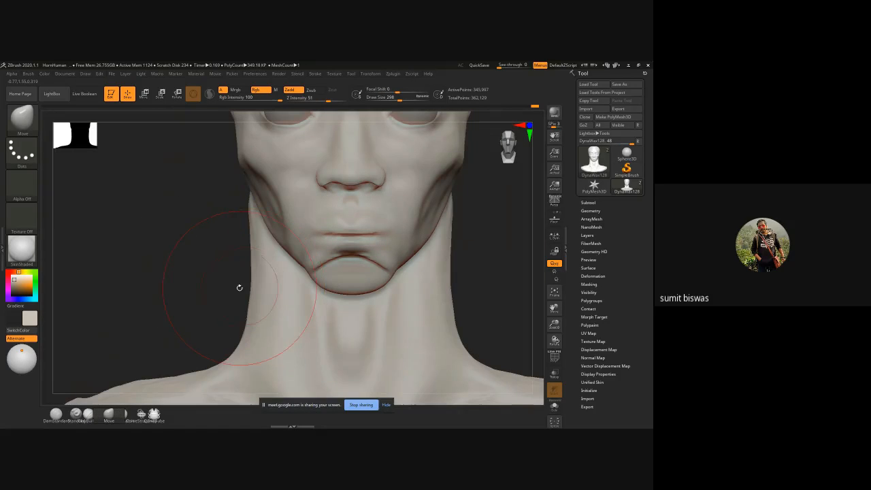
Step: Switch to the ClayBuildup brush at draw size 138 and fill the curved crease above the chin
key(b)
key(c)
key(b)
alt+drag(208, 272, 161, 237)
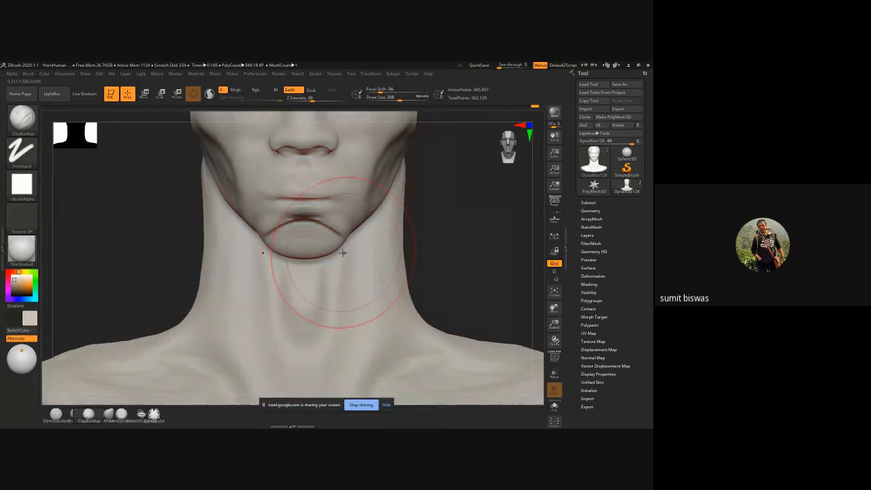
key(s)
mouse_move(318, 235)
mouse_down()
mouse_move(280, 238)
mouse_move(304, 230)
mouse_move(302, 247)
mouse_move(282, 243)
mouse_move(305, 236)
mouse_up()
key(bracketleft)
key(bracketleft)
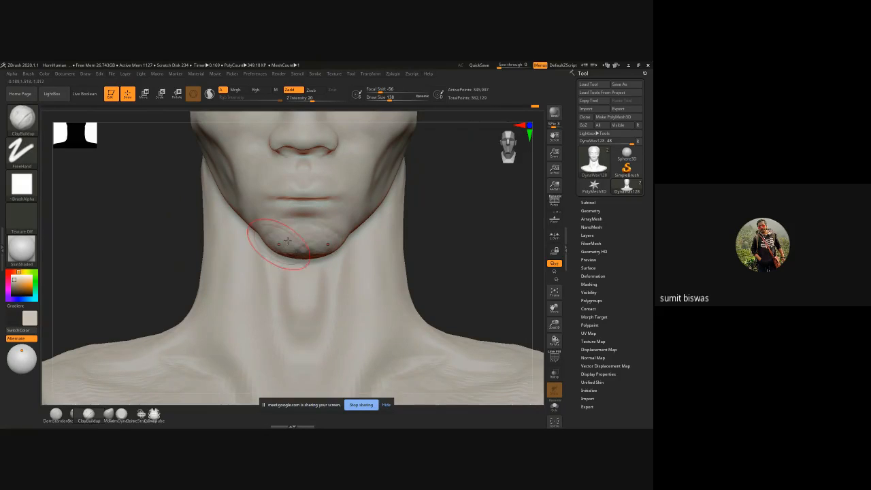
Step: Build up the chin with ClayBuildup and smooth its surface, checking the form from below and the front
drag(303, 231, 298, 238)
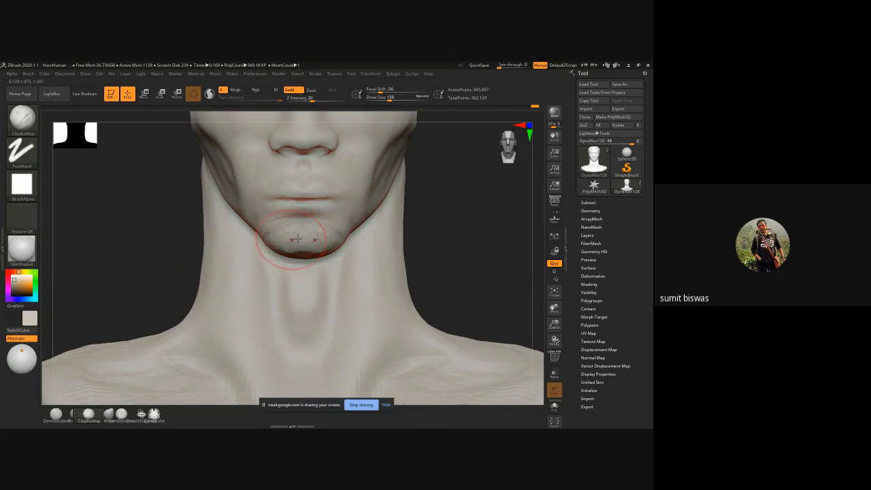
drag(185, 255, 301, 252)
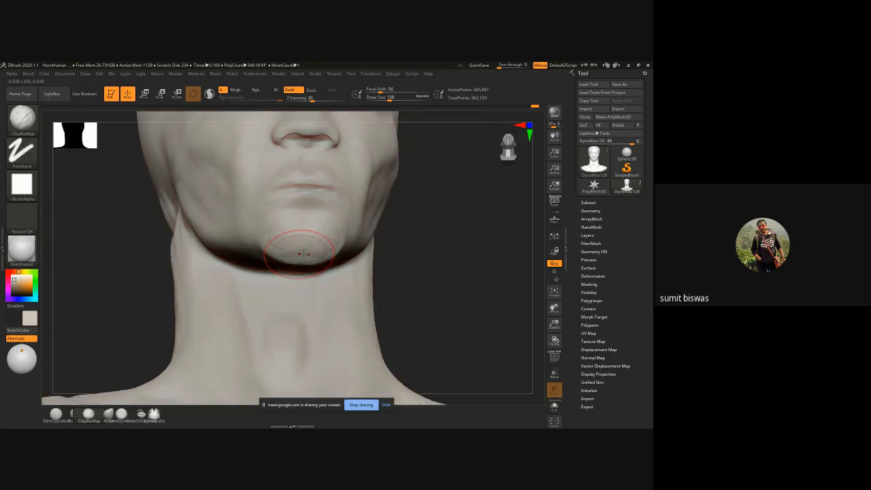
drag(433, 252, 292, 265)
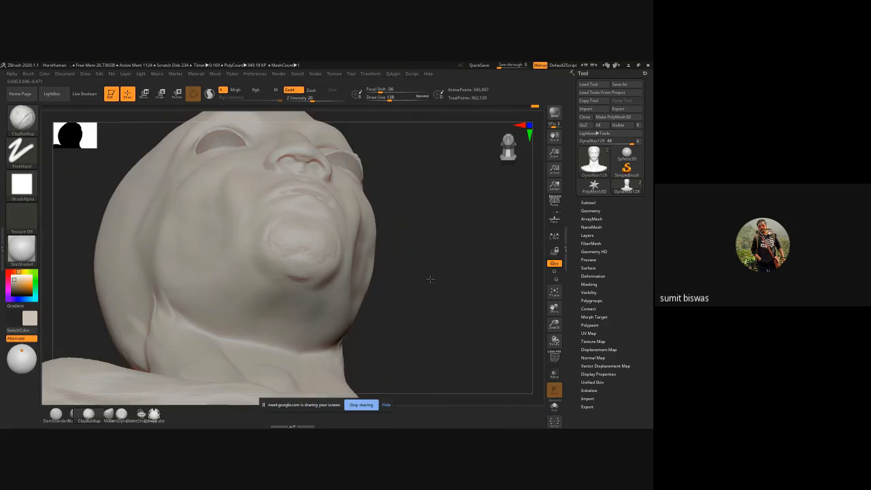
shift+drag(429, 279, 418, 295)
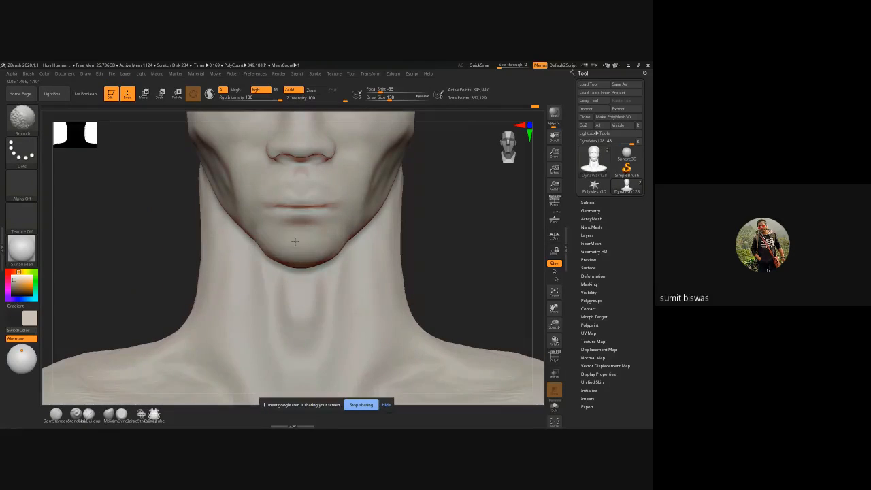
alt+drag(458, 236, 443, 268)
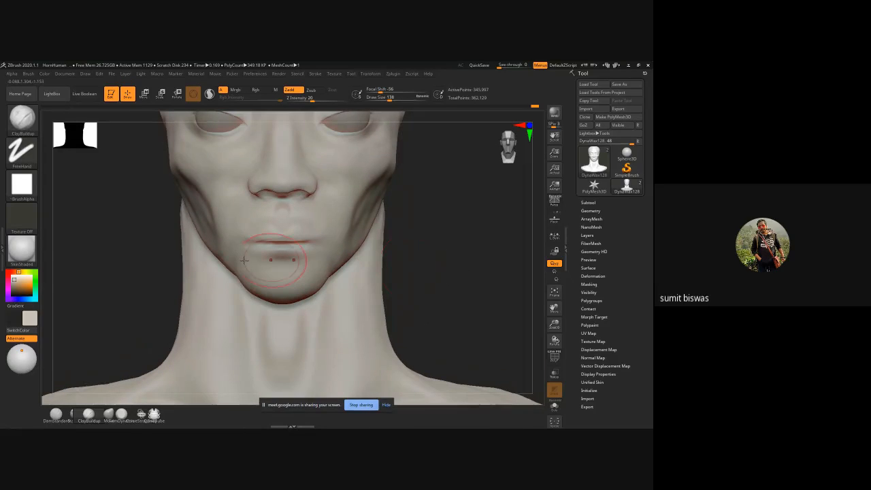
Step: Switch to the DamStandard brush and smooth away the mouth line between the lips
ctrl+right_drag(252, 228, 265, 248)
key(b)
key(d)
key(s)
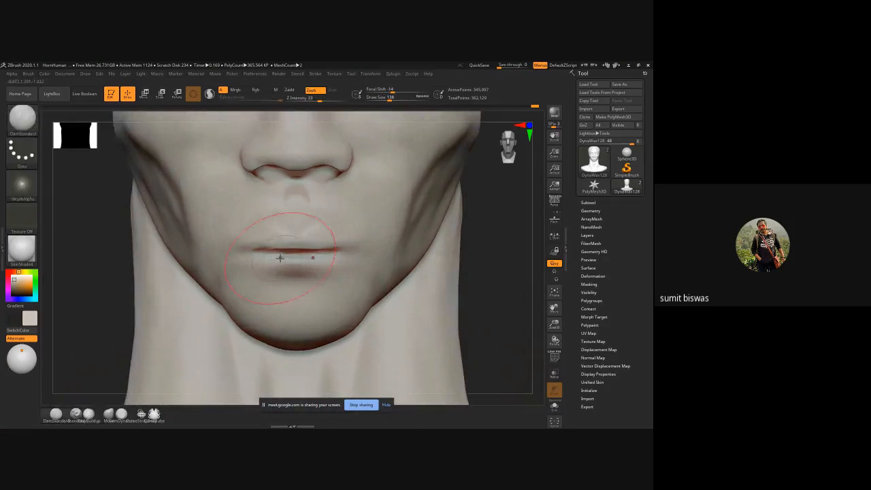
key(p)
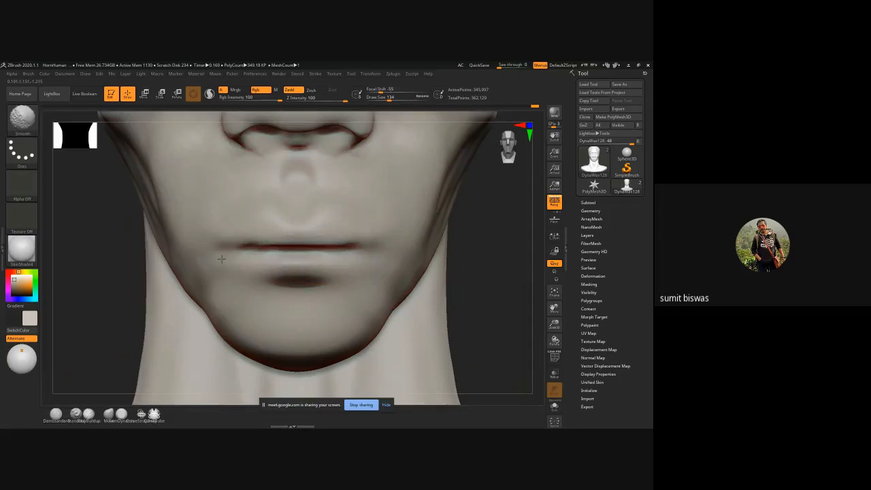
mouse_move(221, 258)
shift+mouse_down()
mouse_move(352, 256)
mouse_move(297, 253)
shift+mouse_up()
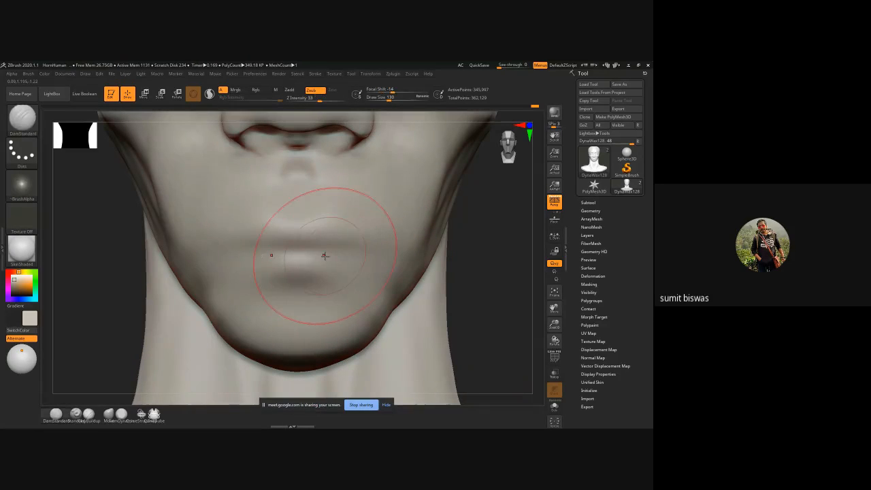
Step: Reduce the brush draw size to 66 and examine the smoothed mouth area in profile and from the front
key(bracketleft)
key(bracketleft)
key(bracketleft)
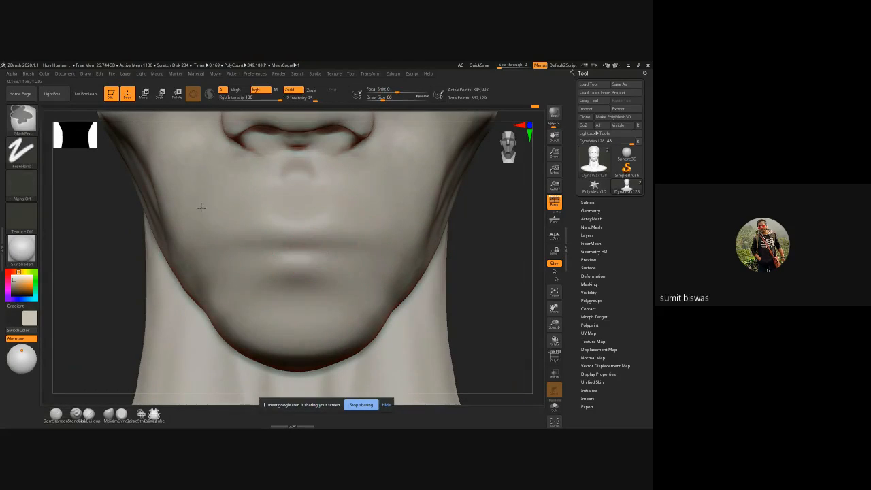
key(f)
right_drag(425, 249, 395, 256)
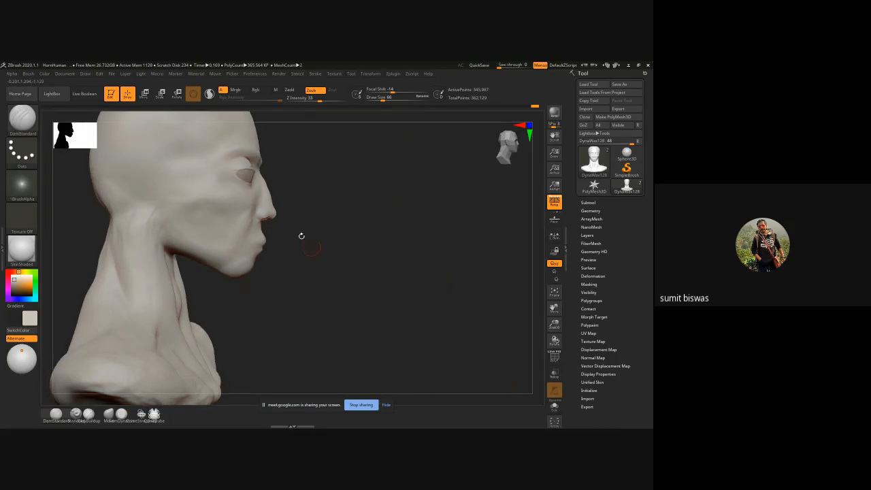
ctrl+right_drag(280, 235, 290, 286)
right_drag(399, 284, 333, 281)
Step: Undo the last stroke and build up the area between nose and chin with ClayBuildup at draw size 122
key(bracketright)
drag(276, 240, 266, 268)
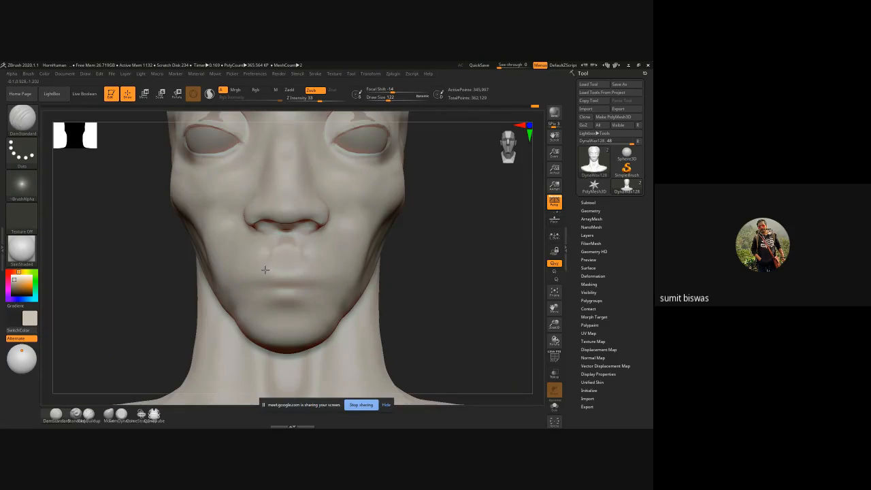
key(bracketright)
key(ctrl+z)
key(b)
key(c)
key(b)
mouse_move(262, 238)
mouse_down()
mouse_move(268, 251)
mouse_move(253, 255)
mouse_move(240, 294)
mouse_move(278, 291)
mouse_move(289, 311)
mouse_move(237, 289)
mouse_up()
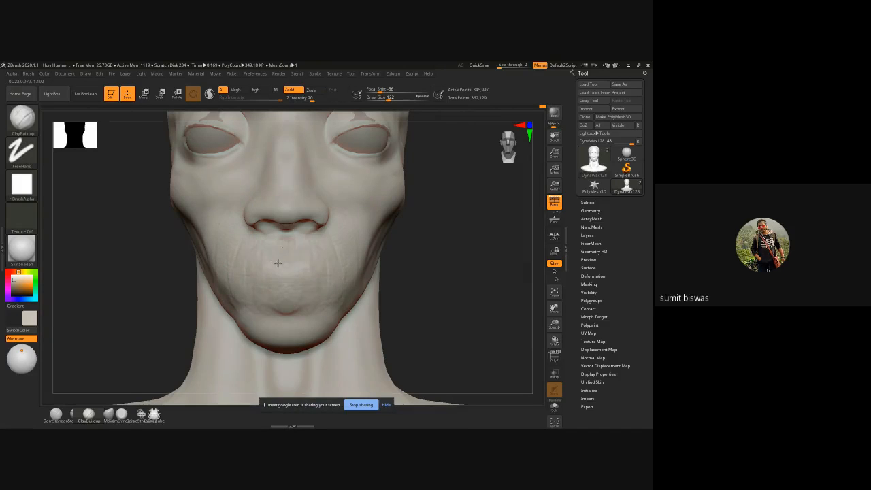
drag(244, 299, 265, 300)
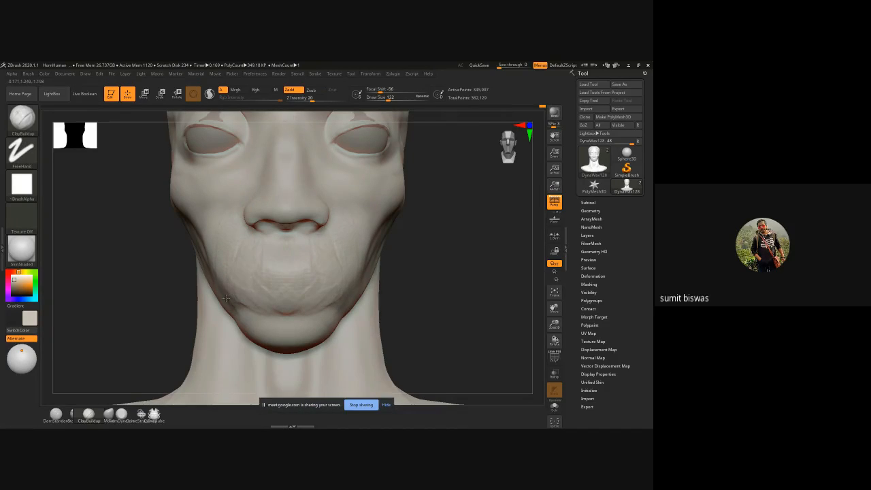
Step: Smooth the built-up mouth area into a rounded muzzle form, working from a three-quarter view
mouse_move(149, 288)
mouse_down()
mouse_move(211, 258)
mouse_move(254, 171)
mouse_move(262, 187)
mouse_move(268, 167)
mouse_move(216, 279)
mouse_move(204, 239)
mouse_move(243, 183)
mouse_move(247, 282)
mouse_move(228, 204)
mouse_up()
key(shift)
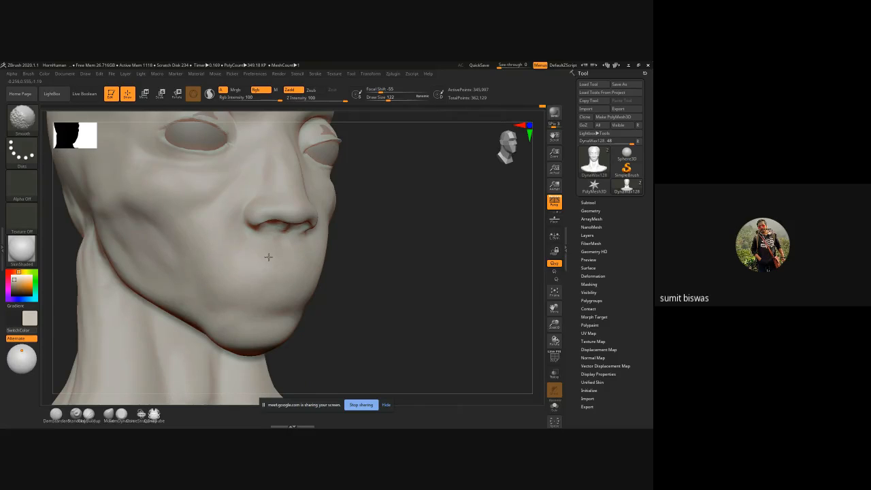
shift+drag(268, 256, 293, 262)
Step: Build up the strip between the nostrils from below with ClayBuildup at draw size 54
mouse_move(439, 283)
mouse_down()
mouse_move(390, 292)
mouse_move(353, 249)
mouse_move(351, 214)
mouse_move(319, 178)
mouse_up()
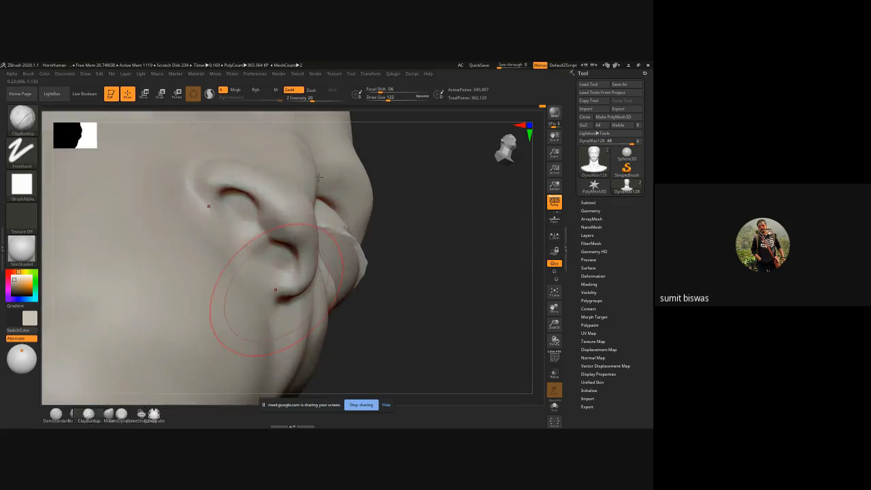
key(bracketleft)
key(bracketleft)
key(bracketleft)
key(bracketleft)
mouse_move(256, 254)
mouse_down()
mouse_move(266, 233)
mouse_move(279, 235)
mouse_move(251, 256)
mouse_move(285, 232)
mouse_move(252, 255)
mouse_move(248, 244)
mouse_up()
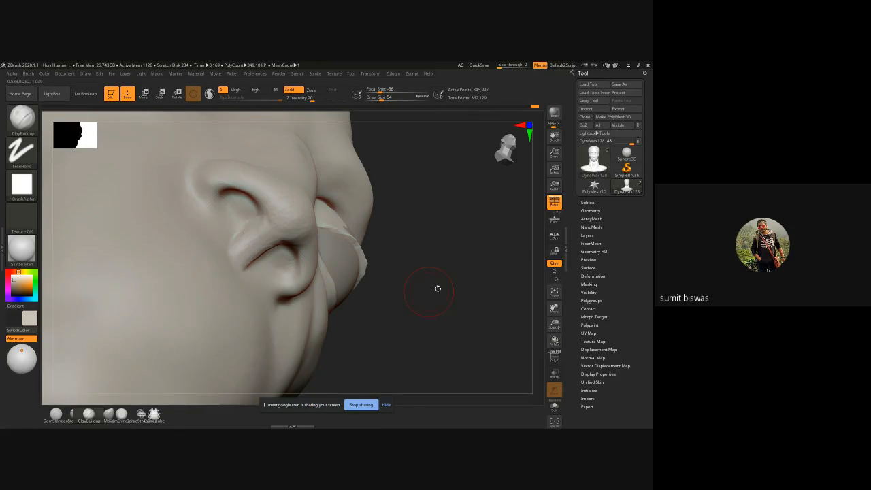
Step: Build up a rounder nose tip and the columella beneath it with ClayBuildup, working from the front and below
shift+drag(440, 281, 472, 302)
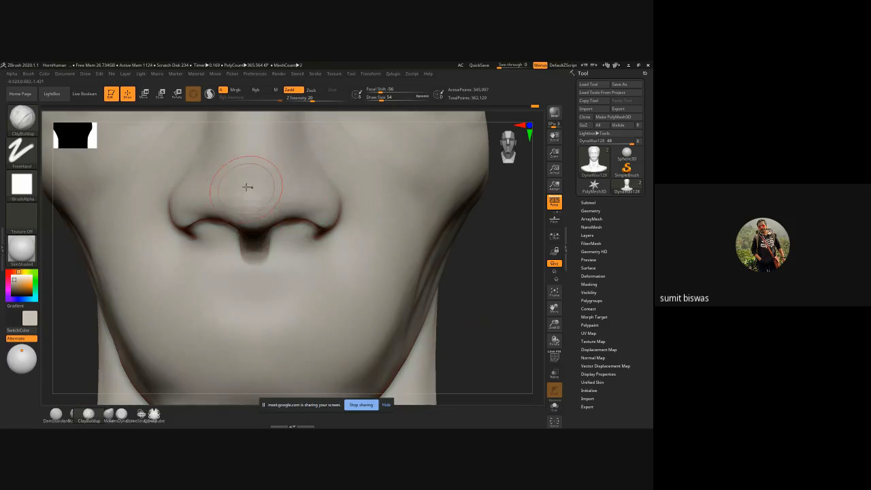
mouse_move(245, 208)
mouse_down()
mouse_move(229, 173)
mouse_move(249, 198)
mouse_up()
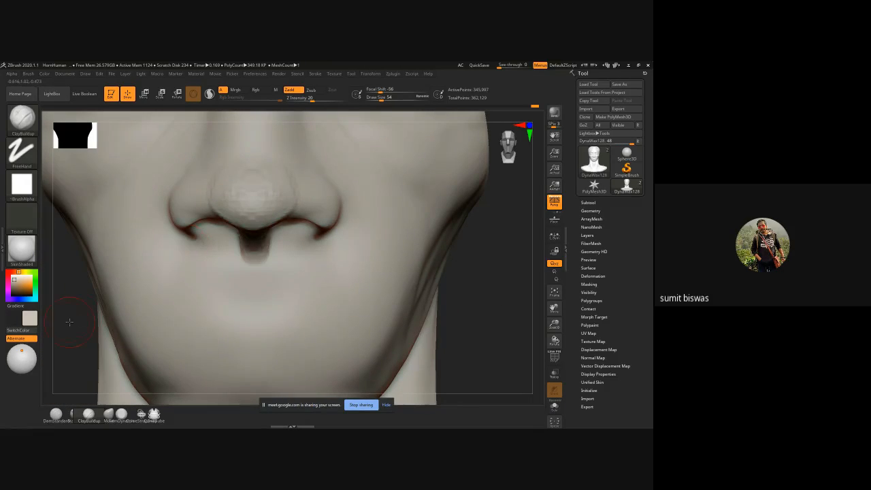
shift+drag(68, 321, 268, 191)
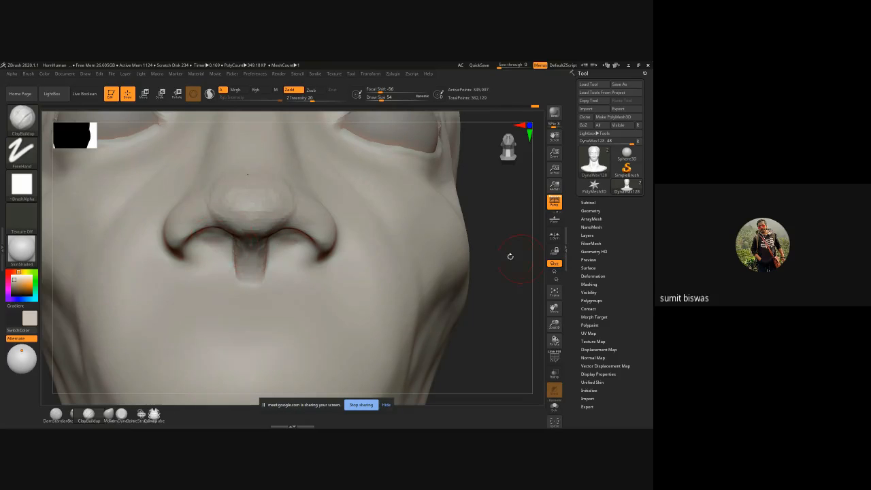
drag(510, 257, 525, 215)
drag(248, 245, 221, 221)
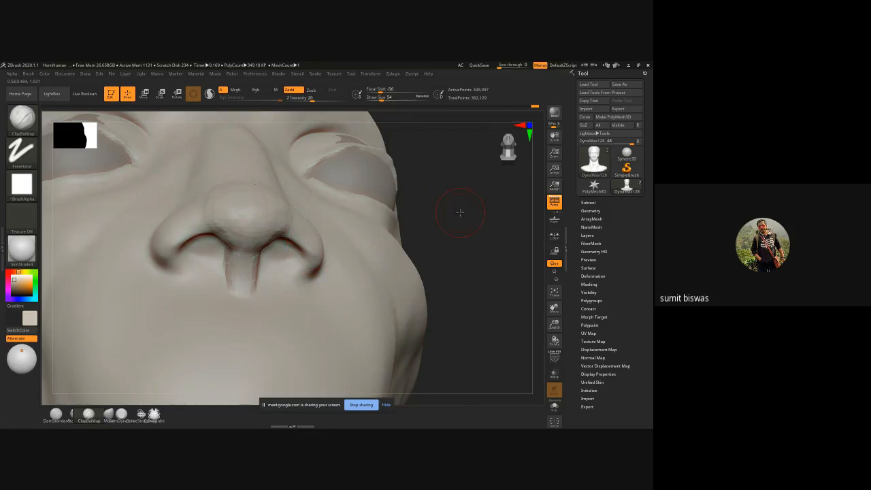
drag(461, 202, 460, 244)
mouse_move(218, 207)
mouse_down()
mouse_move(238, 197)
mouse_move(235, 232)
mouse_up()
drag(206, 184, 218, 205)
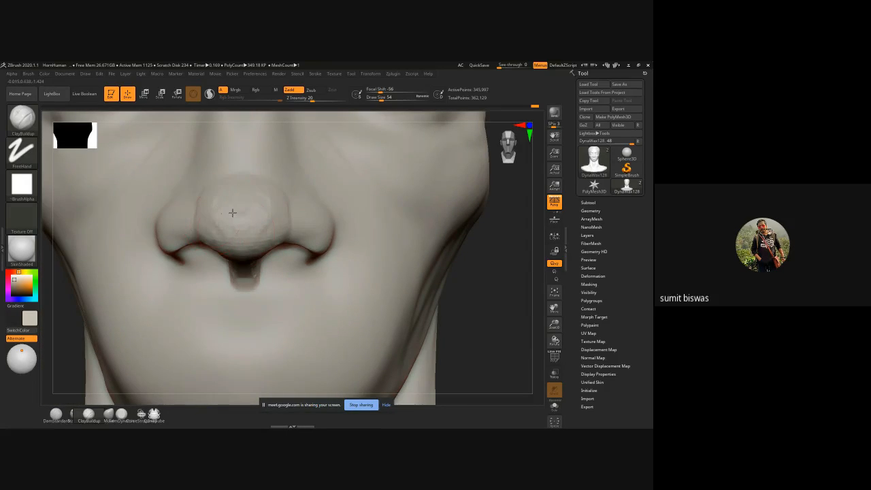
Step: Check the nose from the side and below, and smooth the lower outer corners of the nostrils
drag(518, 293, 150, 200)
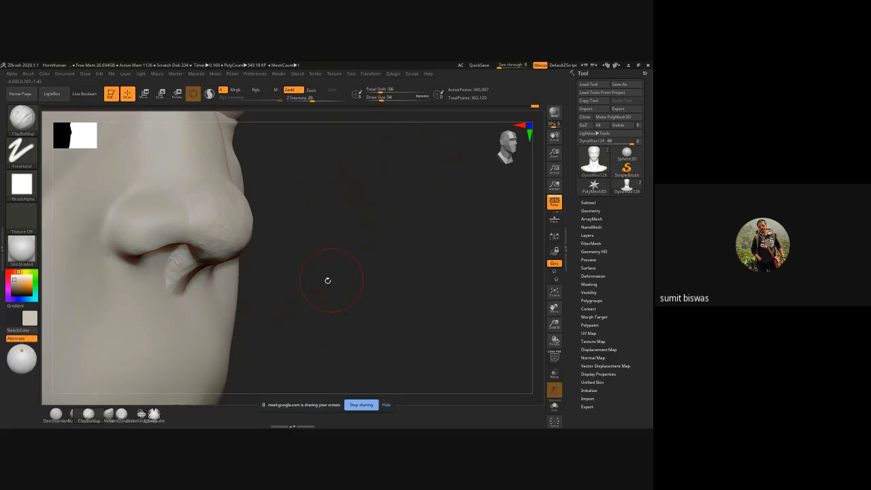
drag(326, 278, 272, 272)
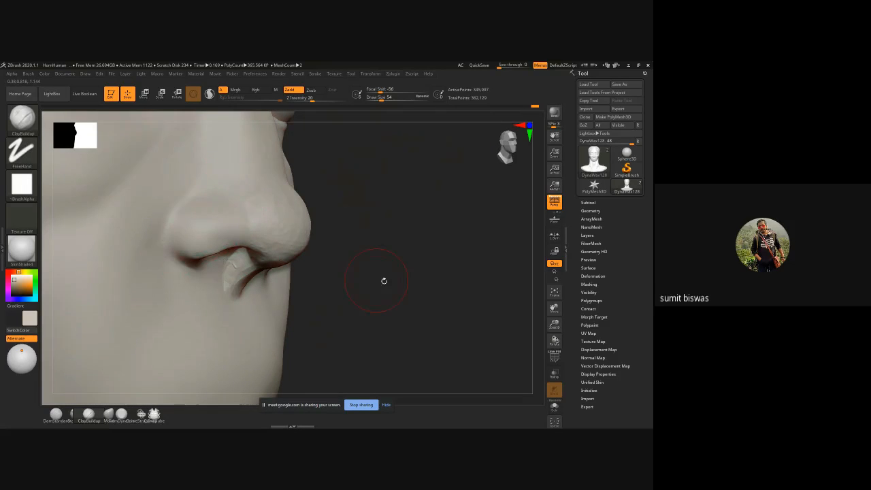
drag(383, 280, 306, 235)
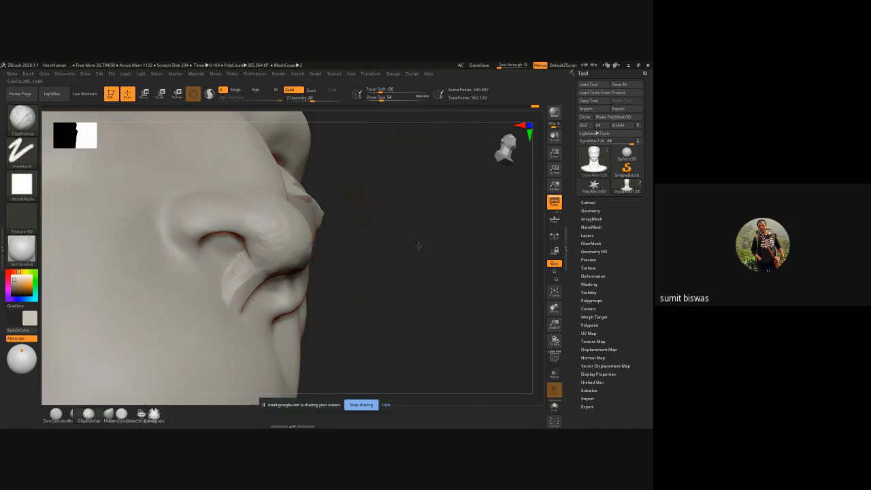
shift+drag(417, 247, 487, 280)
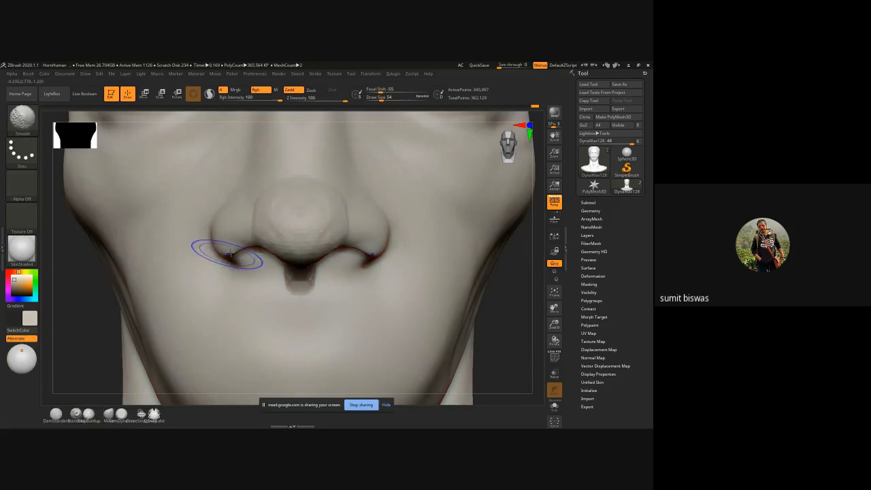
mouse_move(227, 255)
shift+mouse_down()
mouse_move(238, 250)
mouse_move(220, 258)
shift+mouse_up()
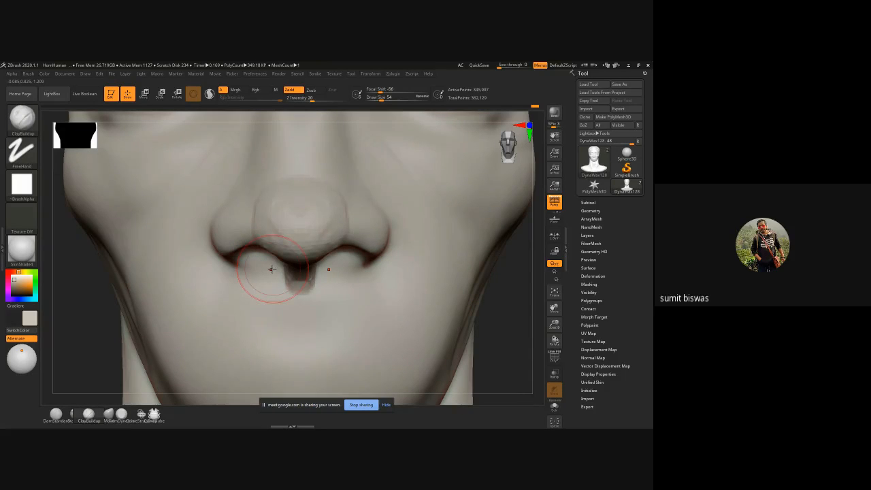
key(f)
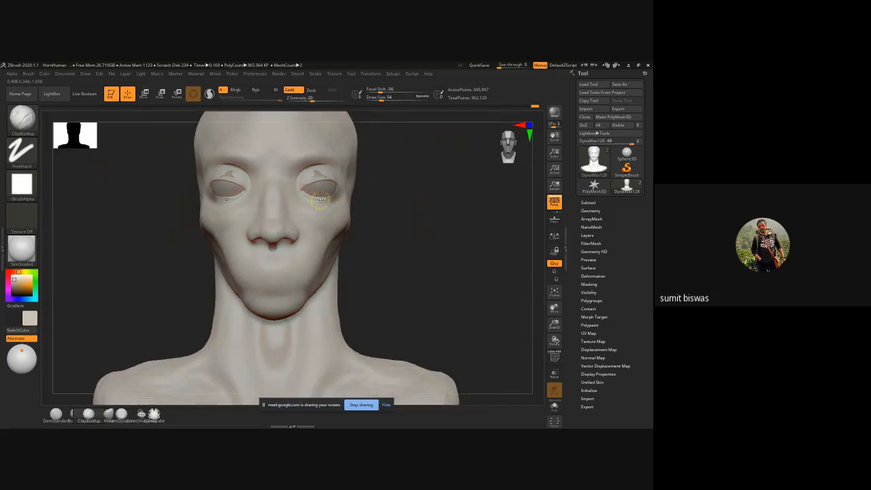
ctrl+right_drag(320, 199, 318, 236)
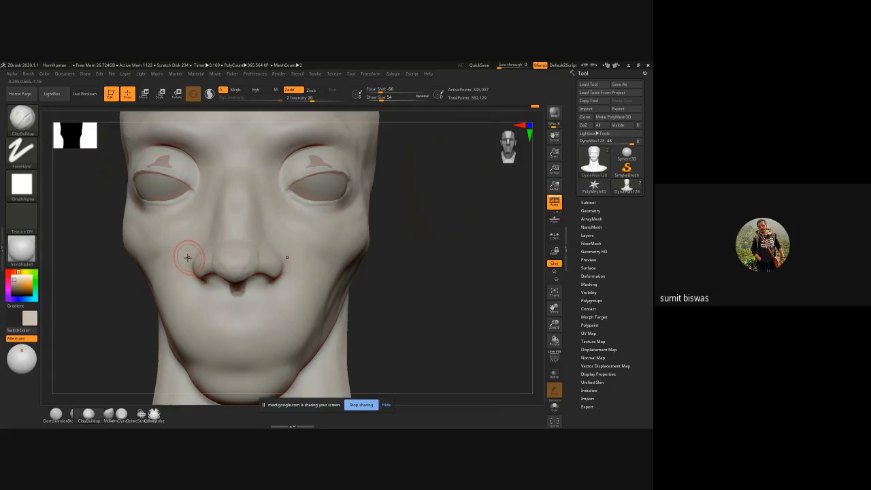
key(b)
key(m)
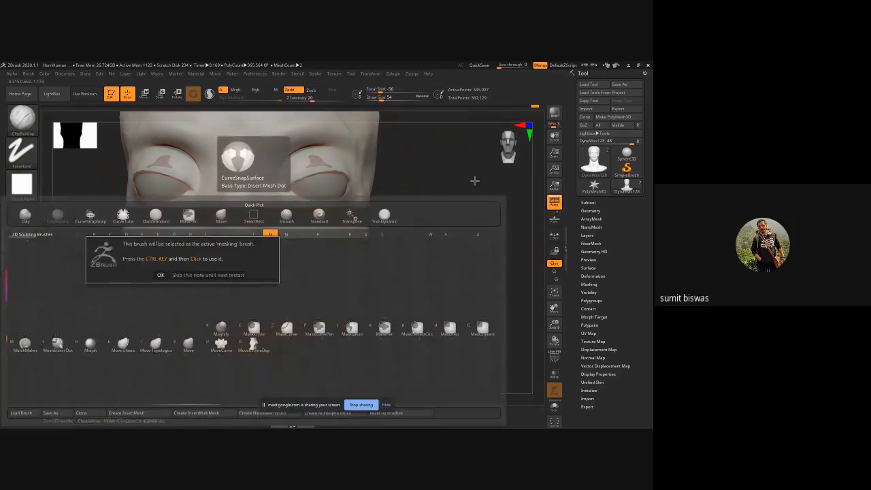
key(Escape)
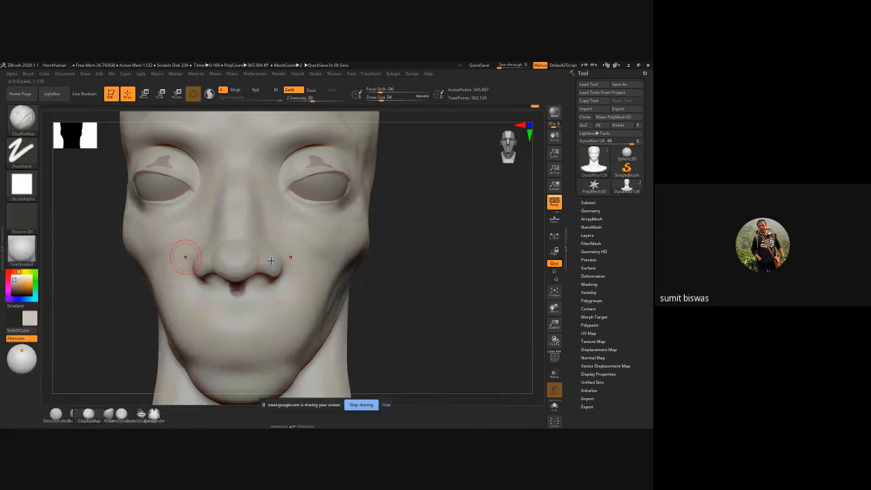
Step: Switch to the Move brush at draw size 118 and reshape the nostril wings and the sides of the nose
key(b)
key(m)
key(v)
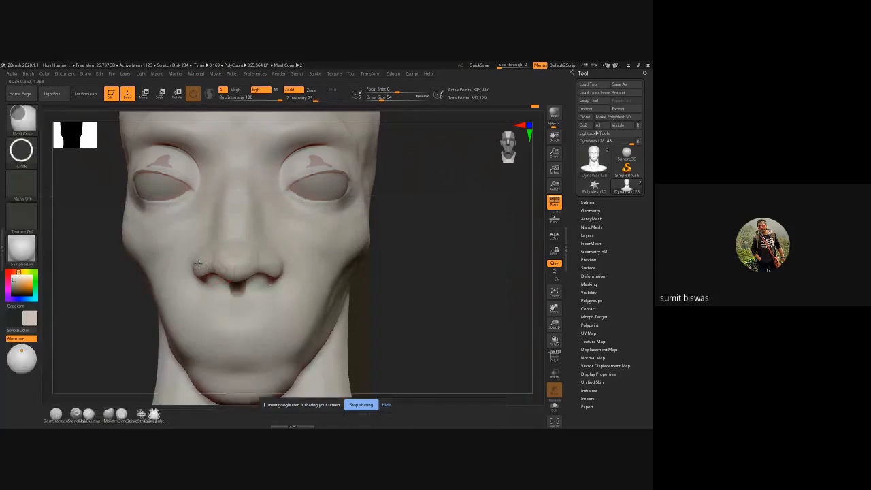
ctrl+right_drag(204, 266, 197, 262)
key(bracketright)
key(bracketright)
key(bracketright)
key(bracketright)
key(bracketright)
key(bracketright)
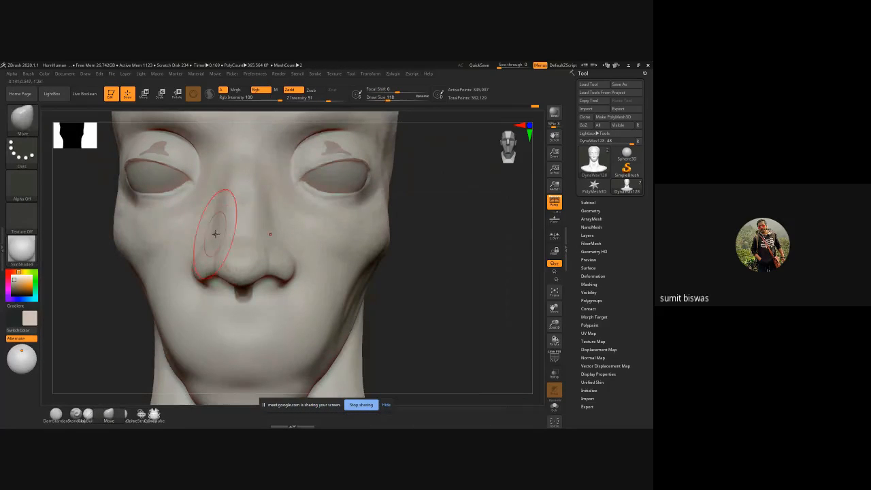
drag(218, 232, 223, 226)
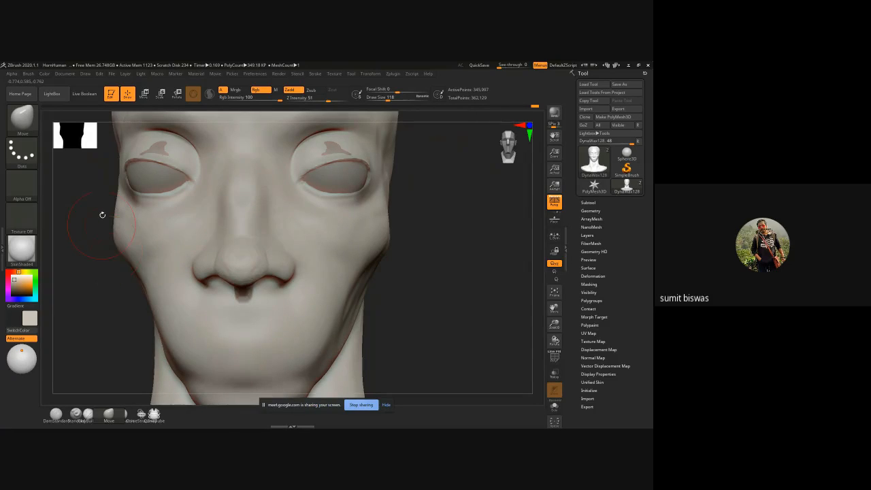
drag(102, 214, 218, 223)
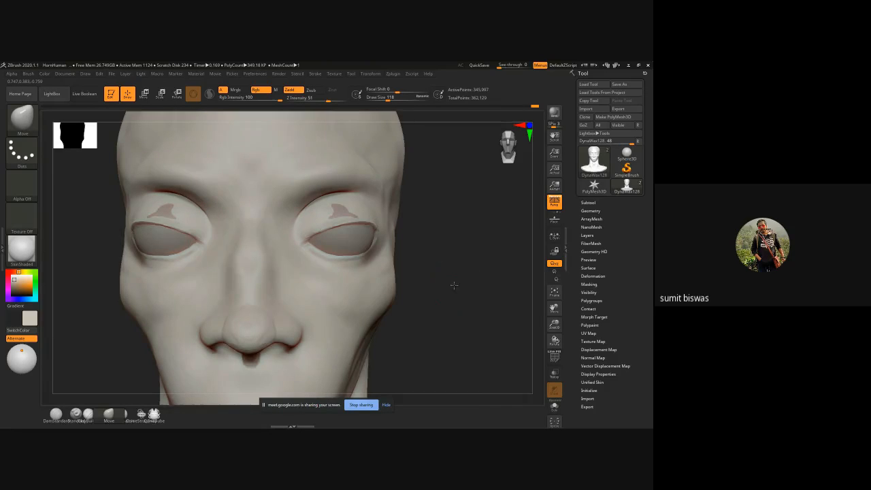
Step: Adjust the upper eyelids with the Move brush so they cover the eyeballs, working from below, front and side
mouse_move(454, 285)
mouse_down()
mouse_move(451, 238)
mouse_move(326, 238)
mouse_up()
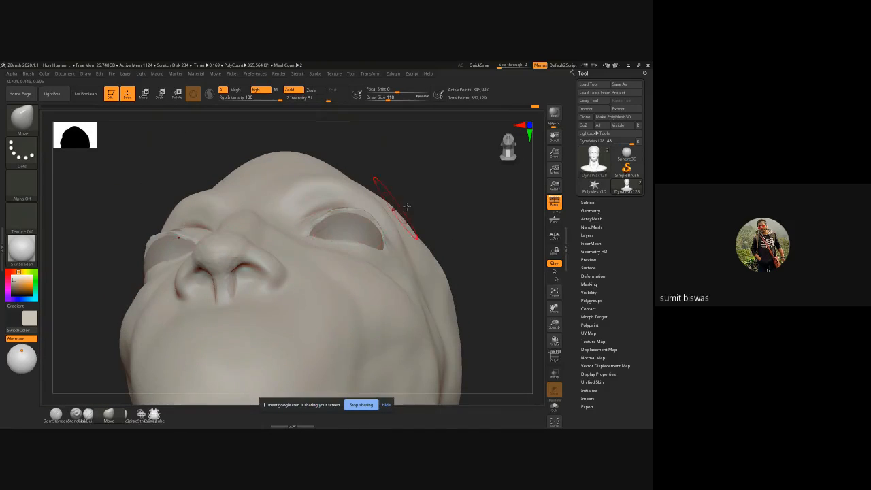
mouse_move(406, 205)
mouse_down()
mouse_move(443, 197)
mouse_move(241, 221)
mouse_up()
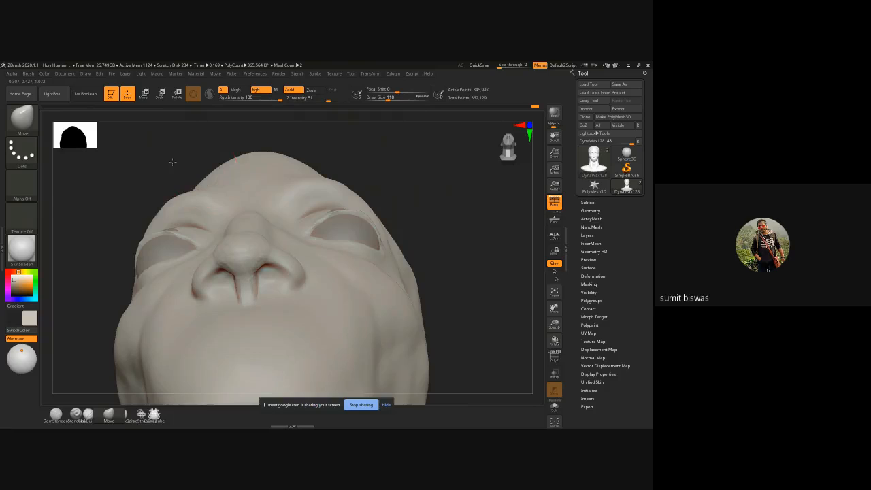
drag(172, 161, 232, 243)
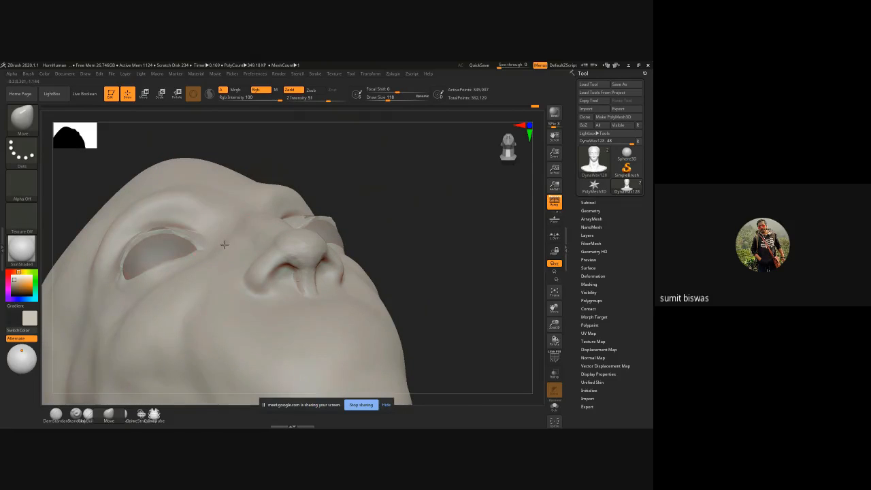
drag(406, 192, 496, 251)
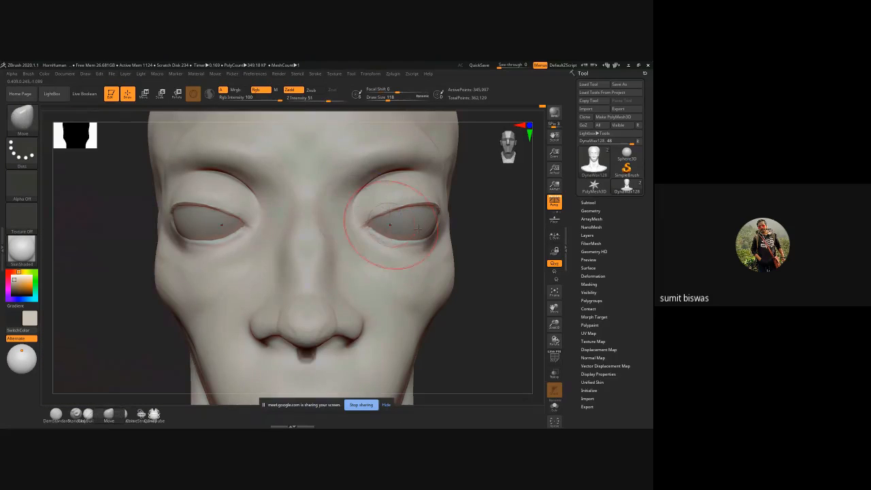
drag(499, 253, 171, 193)
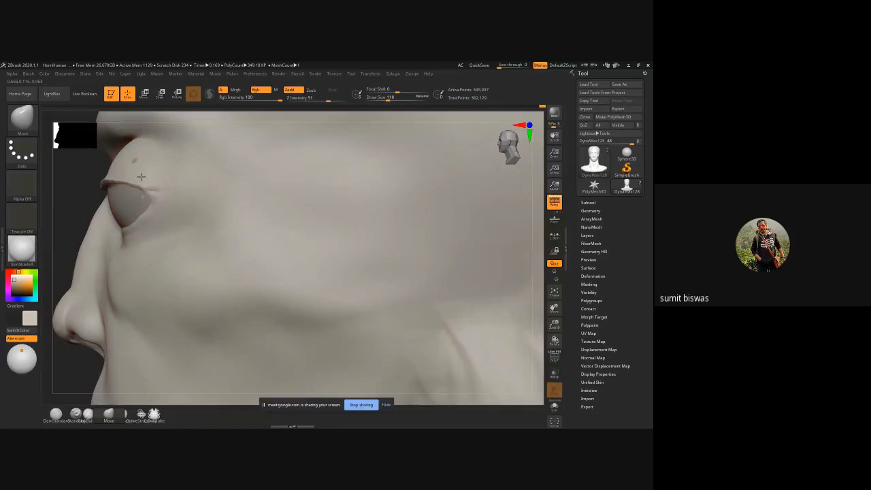
drag(141, 177, 141, 156)
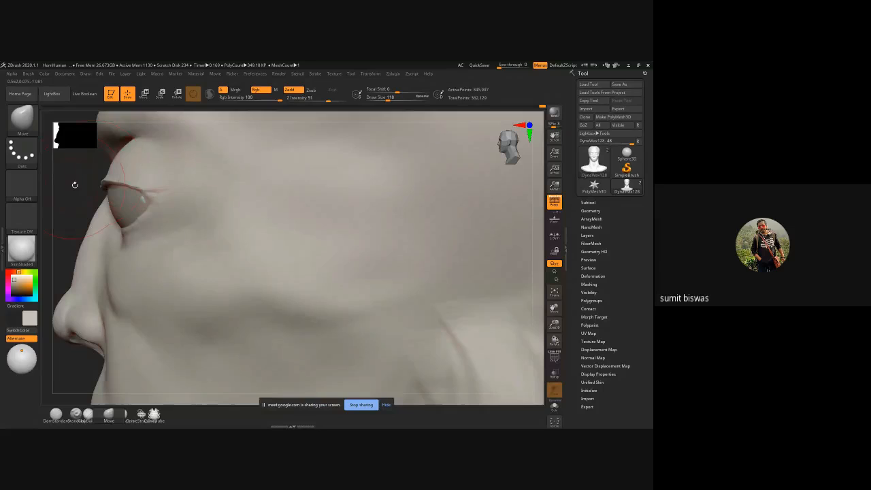
Step: Turn off the perspective view and check the eyelid shape from the side and front with the Move brush
shift+drag(75, 185, 106, 187)
ctrl+right_drag(265, 278, 206, 263)
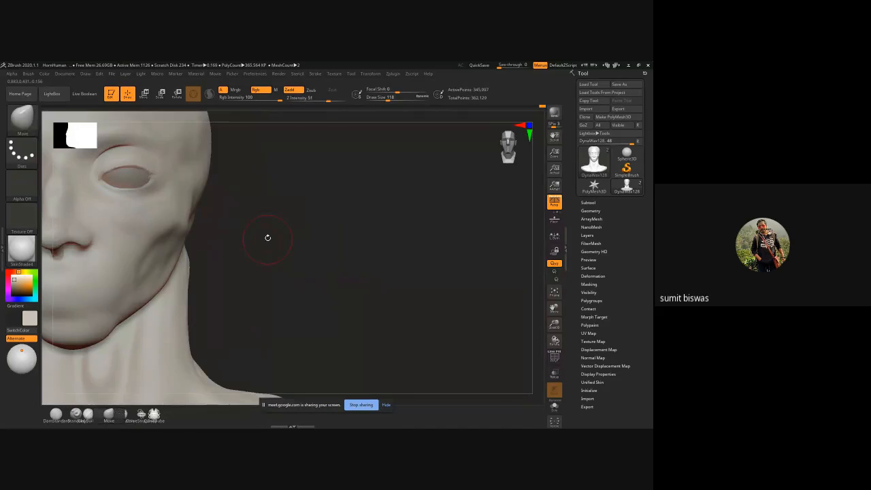
mouse_move(268, 238)
alt+mouse_down()
mouse_move(383, 277)
mouse_move(412, 285)
mouse_move(420, 277)
alt+mouse_up()
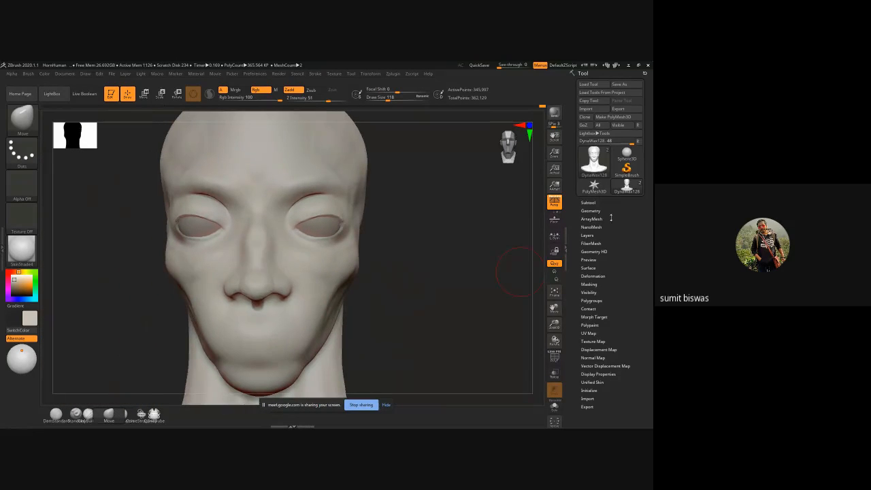
click(557, 206)
alt+drag(459, 257, 471, 253)
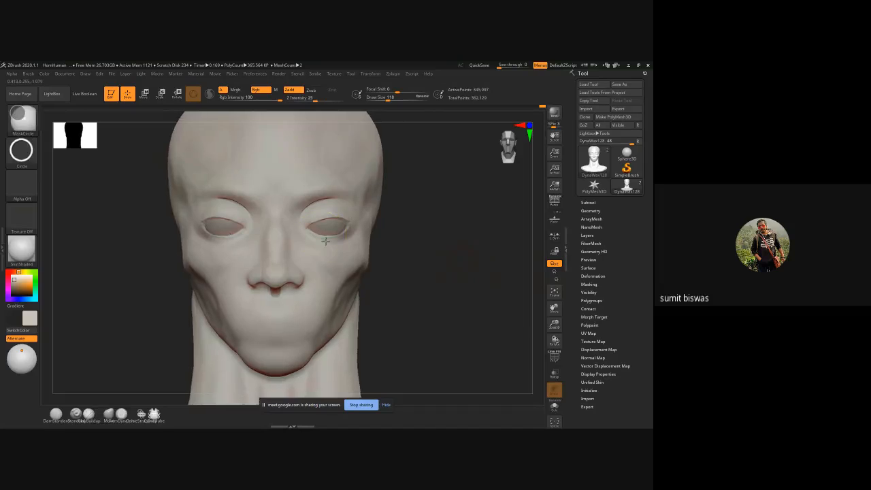
ctrl+right_drag(327, 241, 335, 227)
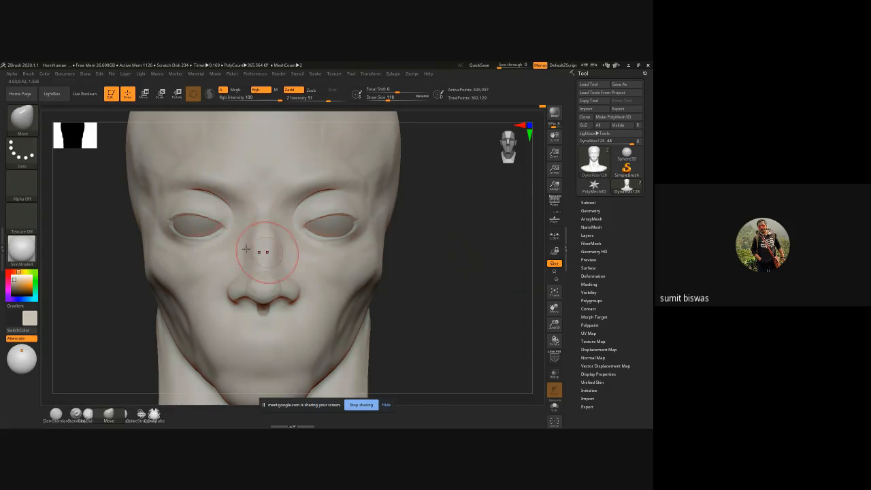
Step: Reshape the inner part of the upper eyelid and the outer eye corner with the Move brush at draw size 82
ctrl+right_drag(196, 212, 216, 245)
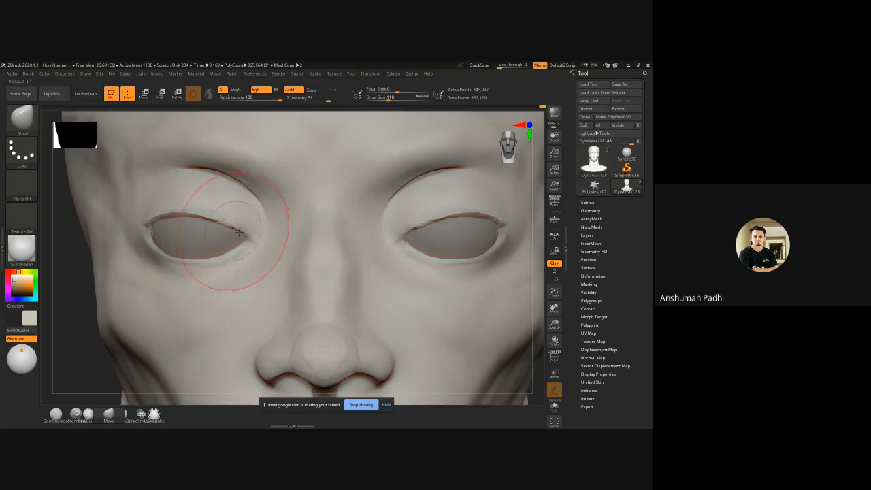
key(bracketleft)
key(bracketleft)
key(bracketleft)
key(bracketleft)
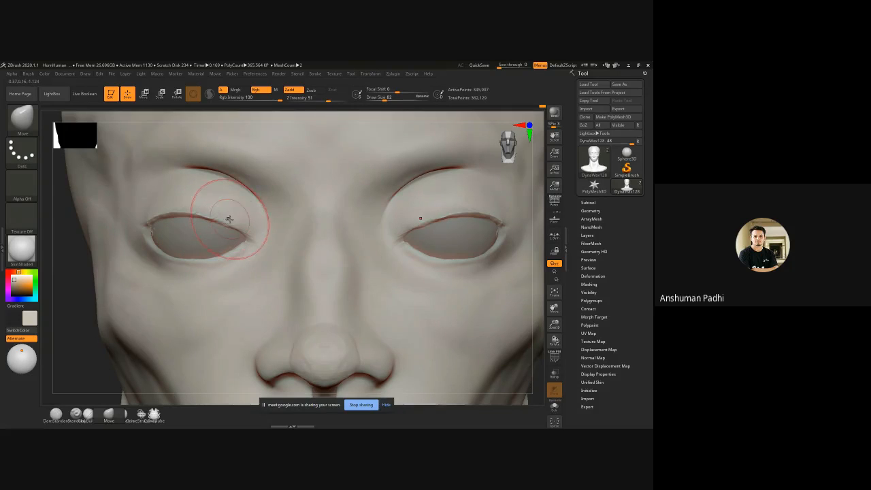
mouse_move(228, 218)
mouse_down()
mouse_move(233, 213)
mouse_move(208, 210)
mouse_up()
drag(137, 223, 139, 233)
key(bracketright)
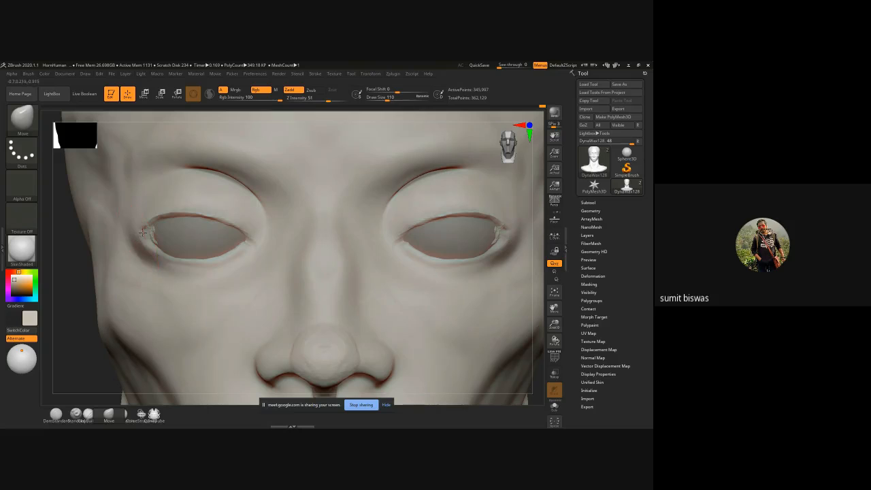
key(bracketright)
key(bracketright)
key(bracketright)
key(bracketright)
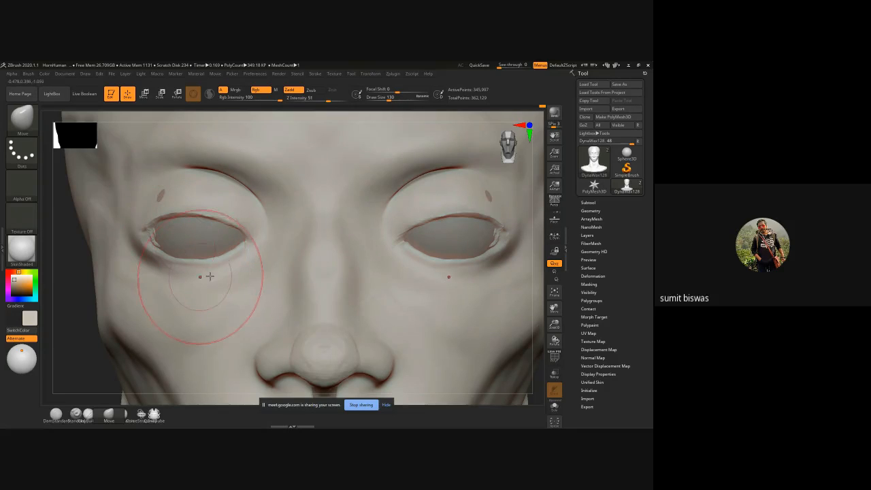
Step: Turn perspective back on and pull the inner eye corners towards the nose with the Move brush at draw size 70
key(p)
key(bracketleft)
key(bracketleft)
key(bracketleft)
key(bracketleft)
key(bracketleft)
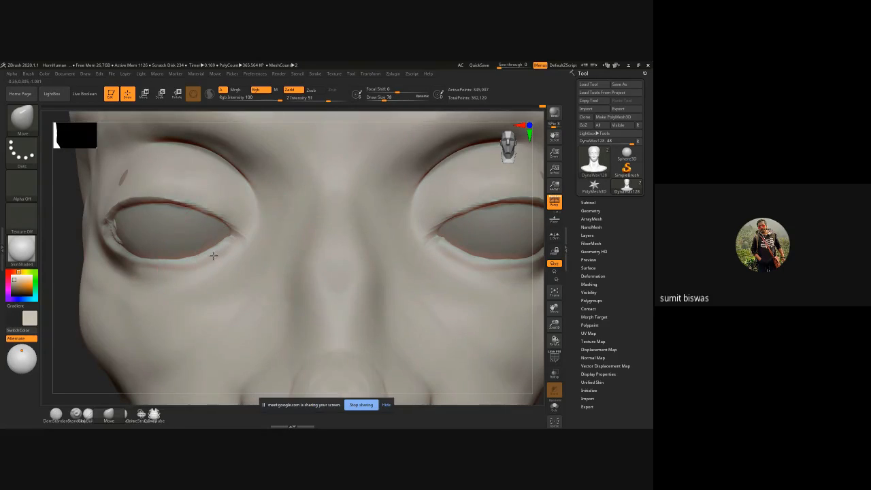
mouse_move(215, 254)
mouse_down()
mouse_move(253, 230)
mouse_move(250, 223)
mouse_move(259, 228)
mouse_move(193, 263)
mouse_up()
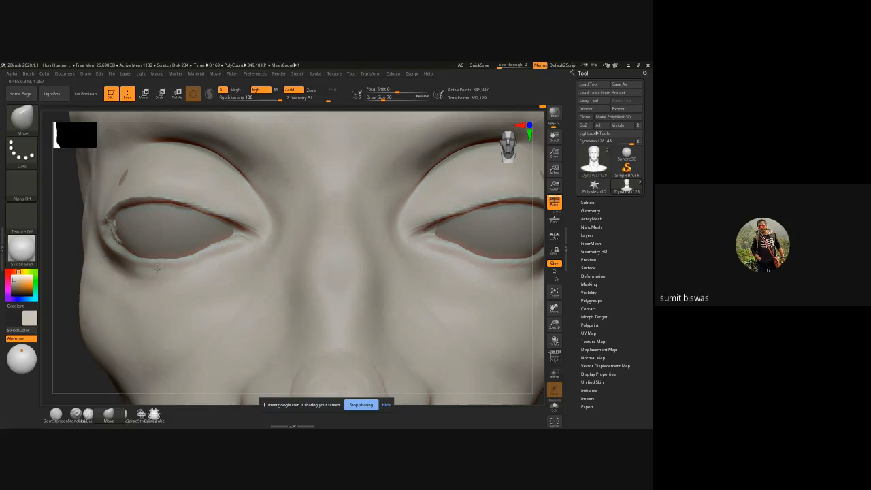
drag(64, 272, 103, 269)
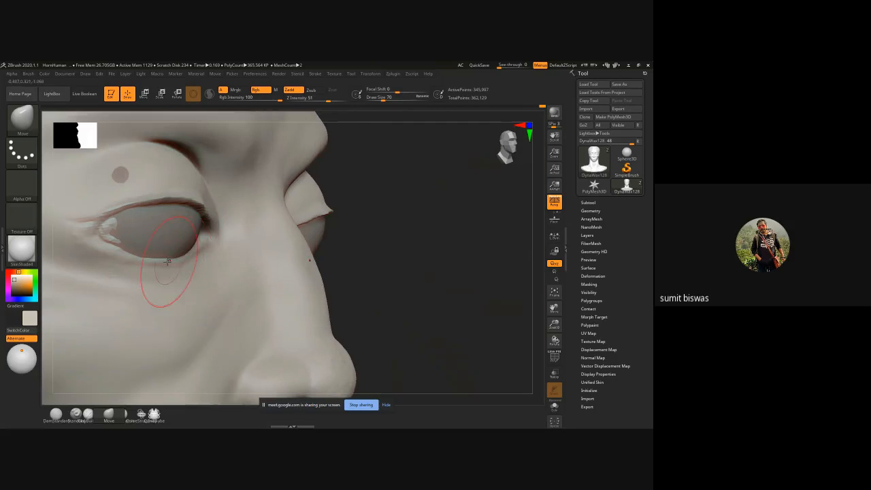
mouse_move(390, 247)
mouse_down()
mouse_move(406, 249)
mouse_move(384, 249)
mouse_up()
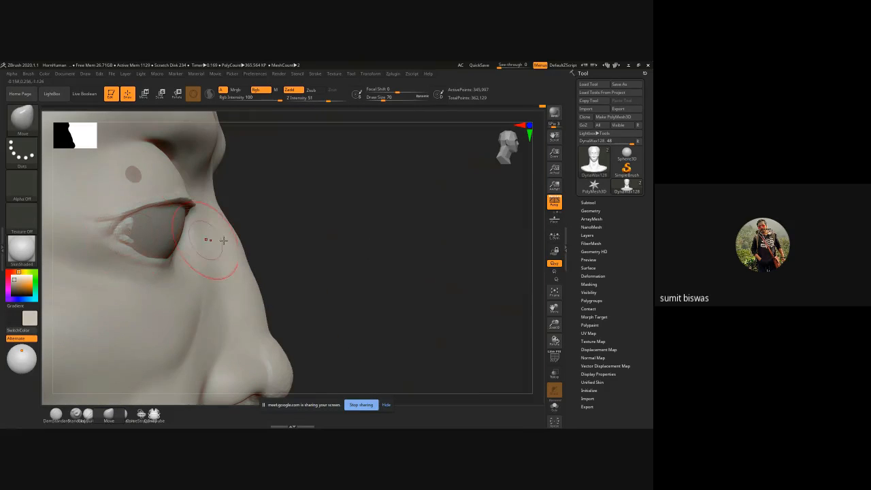
Step: Build up the rims of the lower and upper eyelids to the inner corners with ClayBuildup at draw size 18
key(b)
key(c)
key(b)
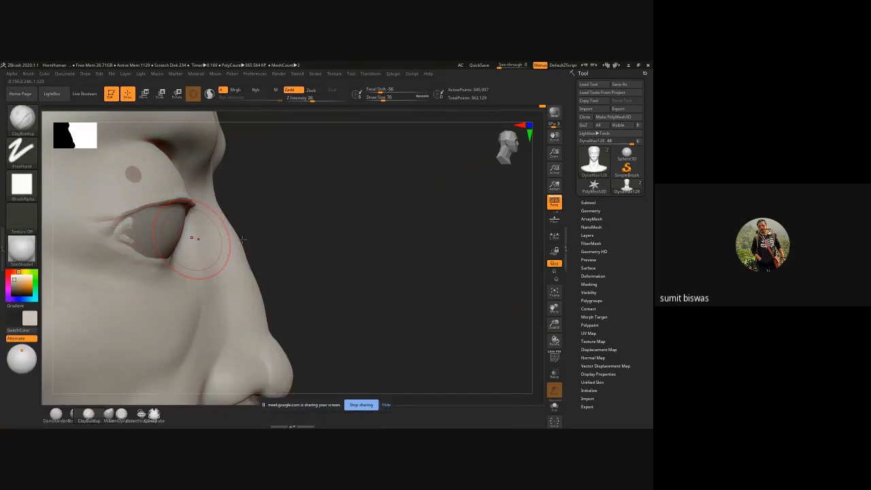
mouse_move(384, 246)
mouse_down()
mouse_move(233, 252)
mouse_move(235, 243)
mouse_up()
key(bracketleft)
key(bracketleft)
key(bracketleft)
key(bracketleft)
key(bracketleft)
key(bracketleft)
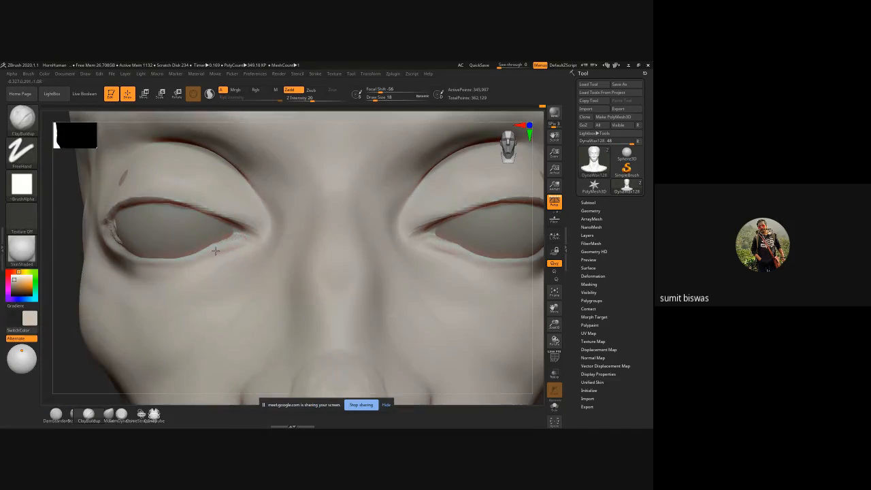
mouse_move(163, 264)
mouse_down()
mouse_move(129, 262)
mouse_move(197, 265)
mouse_move(253, 223)
mouse_up()
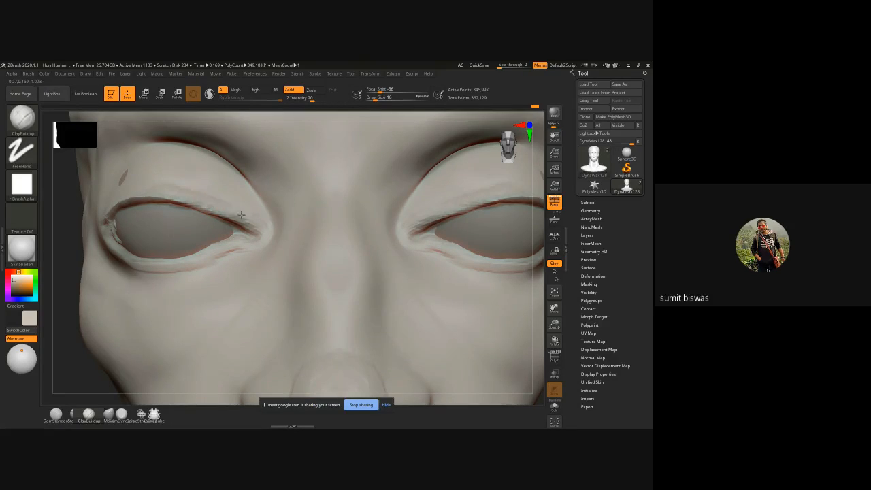
drag(253, 230, 254, 218)
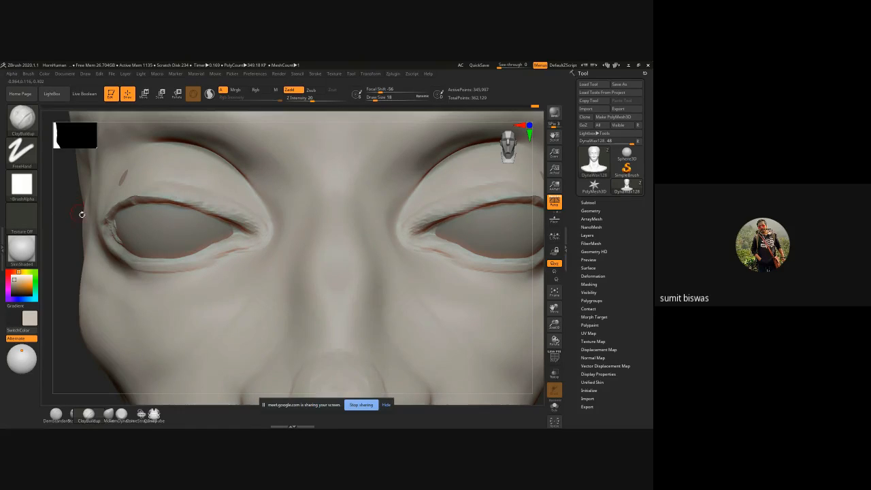
Step: Cover the patch of eyeball poking through the upper lid and fill the outer eye corner from a three-quarter view
drag(82, 214, 97, 197)
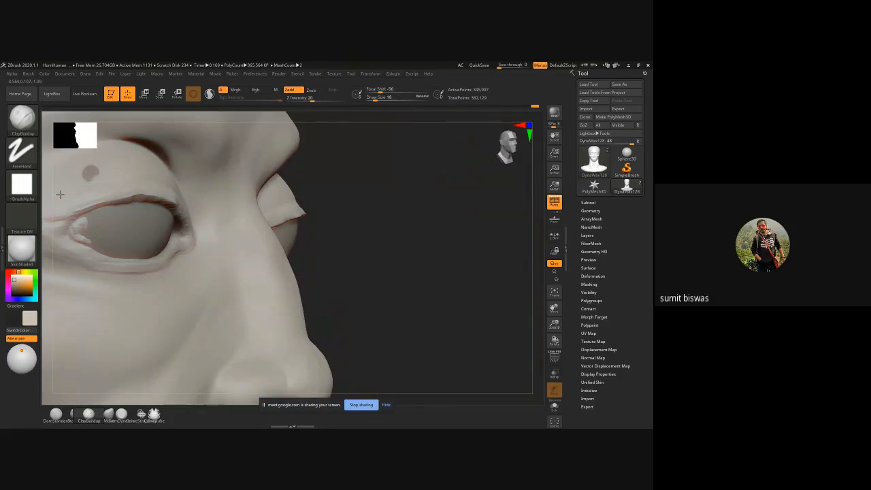
drag(93, 169, 168, 181)
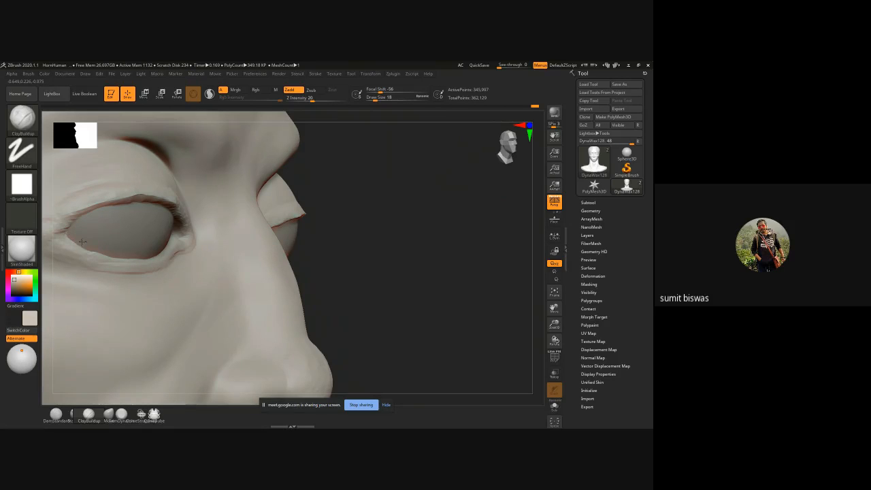
Step: Thicken the lower lid, outer eye corner and outer part of the upper lid with ClayBuildup, enlarging the brush to draw size 42
drag(368, 266, 400, 260)
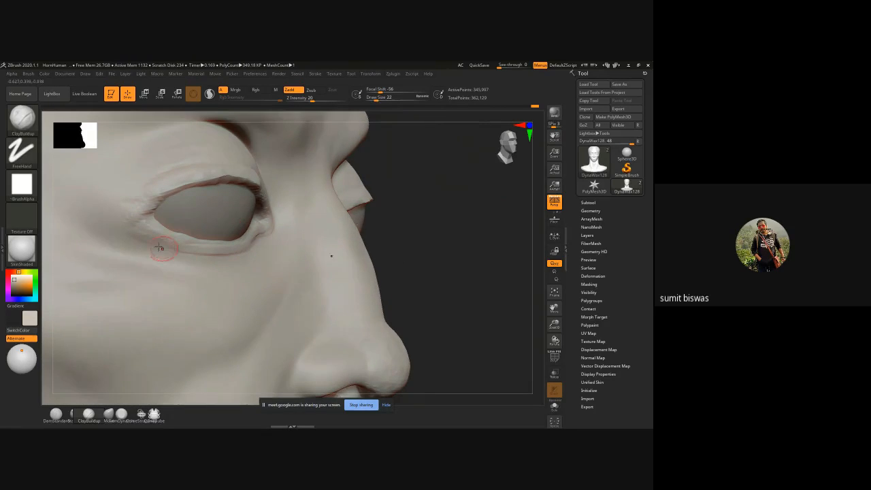
key(])
key(])
mouse_move(146, 236)
mouse_down()
mouse_move(234, 255)
mouse_move(140, 245)
mouse_up()
mouse_move(268, 239)
mouse_down()
mouse_move(210, 262)
mouse_move(140, 244)
mouse_up()
mouse_move(263, 240)
mouse_down()
mouse_move(249, 247)
mouse_move(141, 235)
mouse_move(199, 259)
mouse_move(240, 253)
mouse_move(140, 239)
mouse_move(143, 216)
mouse_up()
drag(160, 185, 125, 222)
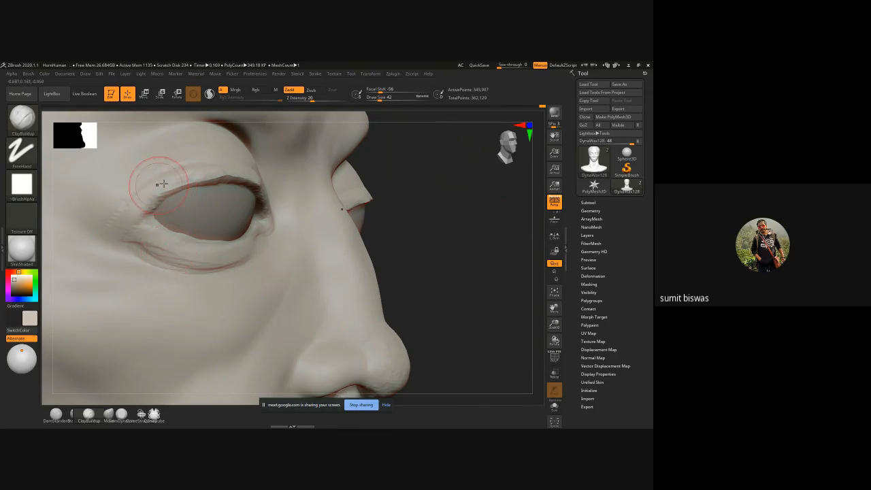
drag(162, 182, 138, 204)
drag(156, 177, 113, 213)
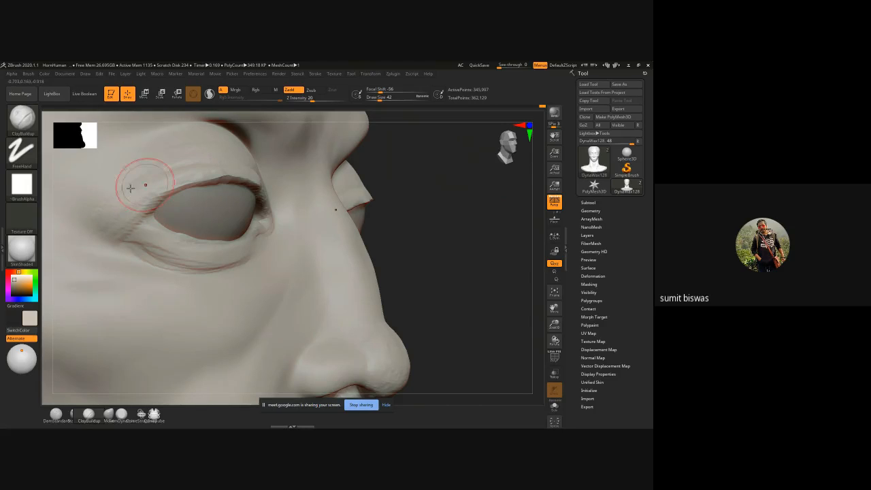
mouse_move(207, 163)
mouse_down()
mouse_move(144, 173)
mouse_move(107, 212)
mouse_move(147, 189)
mouse_move(135, 181)
mouse_move(155, 174)
mouse_up()
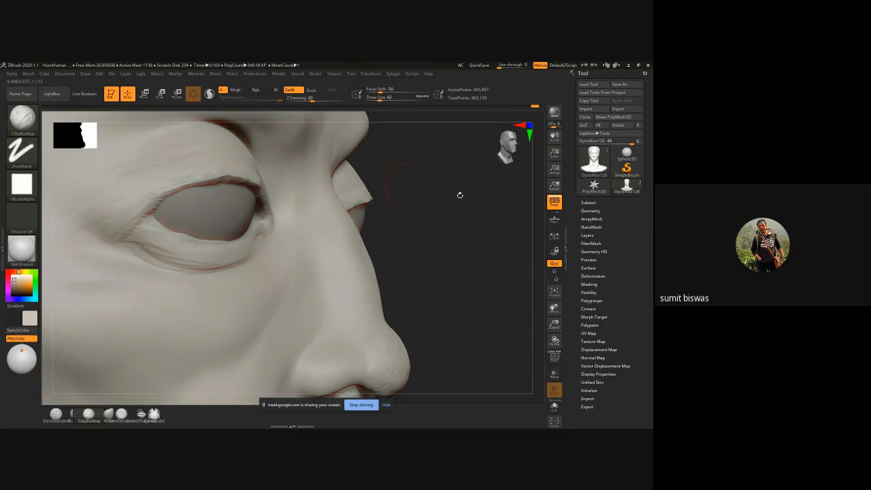
Step: Add clay across the upper lid towards the inner corner and refine the fold under the lower lid
drag(451, 214, 197, 157)
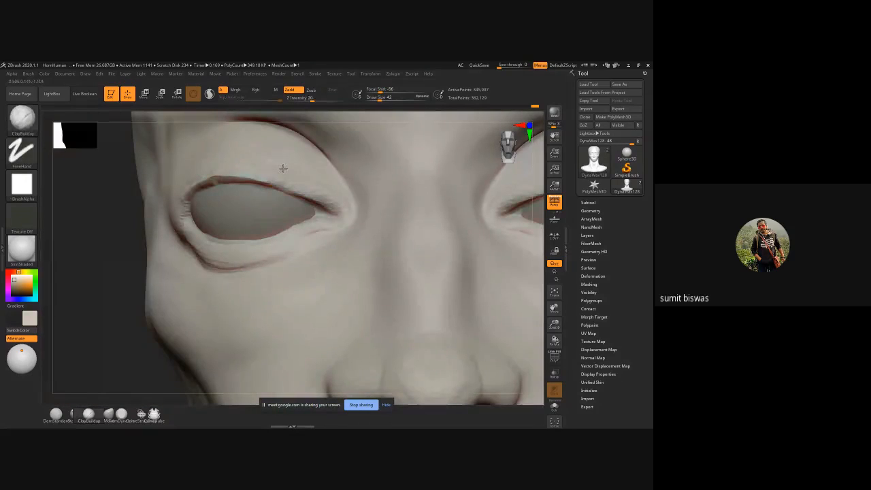
drag(283, 168, 337, 195)
mouse_move(216, 159)
mouse_down()
mouse_move(281, 157)
mouse_move(204, 158)
mouse_up()
mouse_move(129, 283)
mouse_down()
mouse_move(142, 253)
mouse_move(205, 263)
mouse_up()
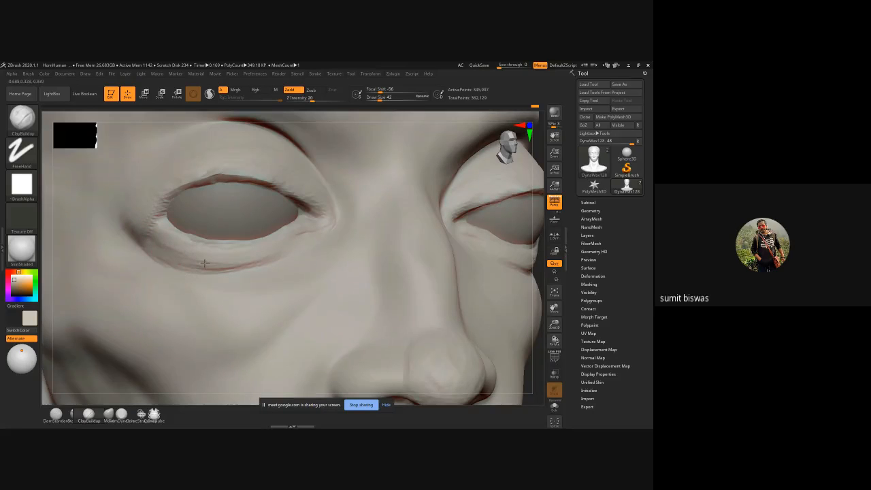
ctrl+right_drag(260, 254, 216, 323)
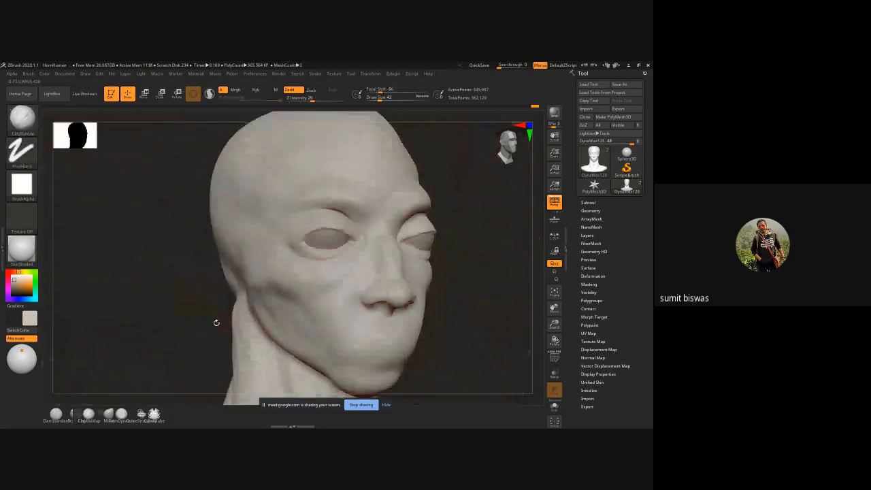
Step: Turn off perspective and build up the outer brow ridges from the front with ClayBuildup at draw size 102
drag(216, 323, 91, 273)
mouse_move(425, 304)
mouse_down()
mouse_move(469, 299)
mouse_move(443, 232)
mouse_up()
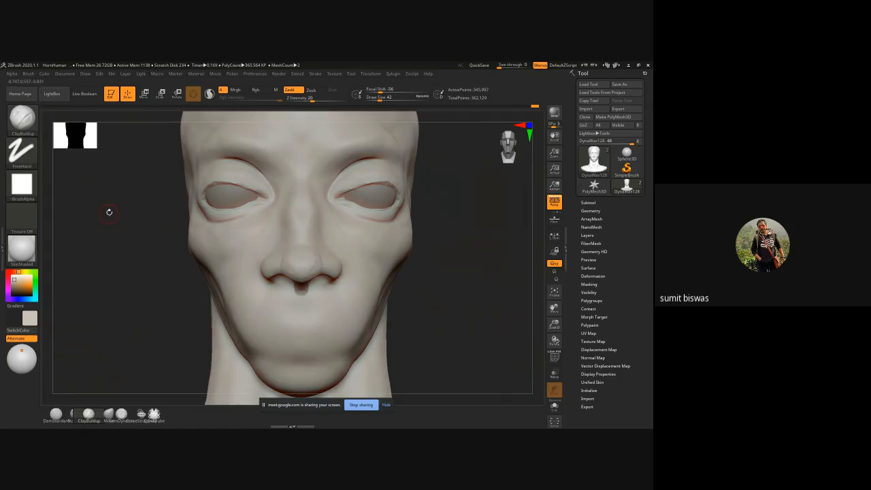
mouse_move(109, 210)
mouse_down()
mouse_move(78, 252)
mouse_move(264, 146)
mouse_up()
key(bracketright)
key(bracketright)
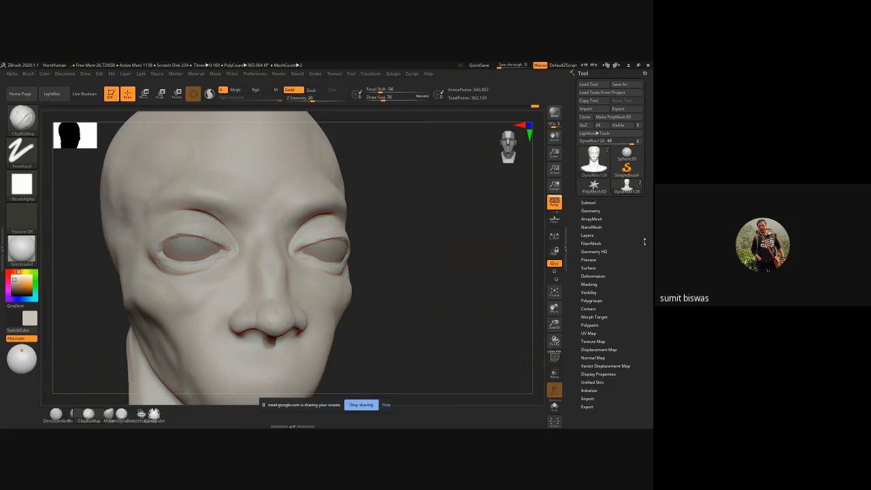
click(555, 201)
shift+drag(437, 225, 407, 230)
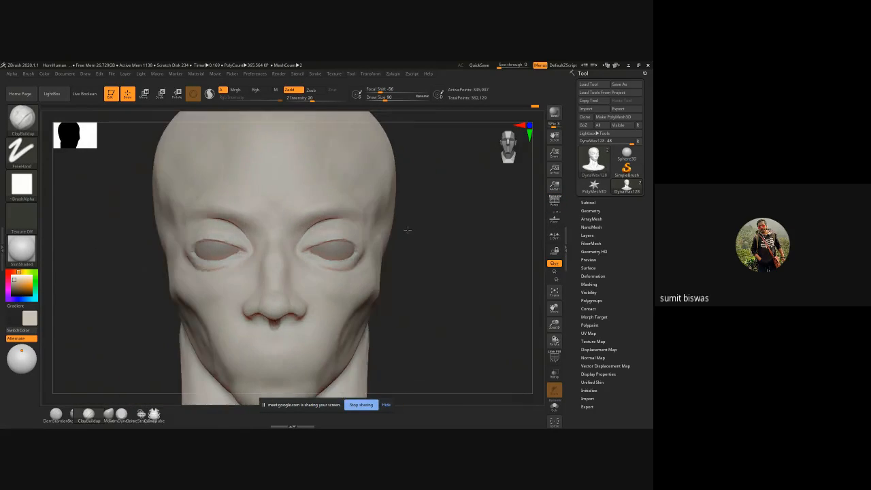
key(bracketright)
drag(207, 222, 174, 220)
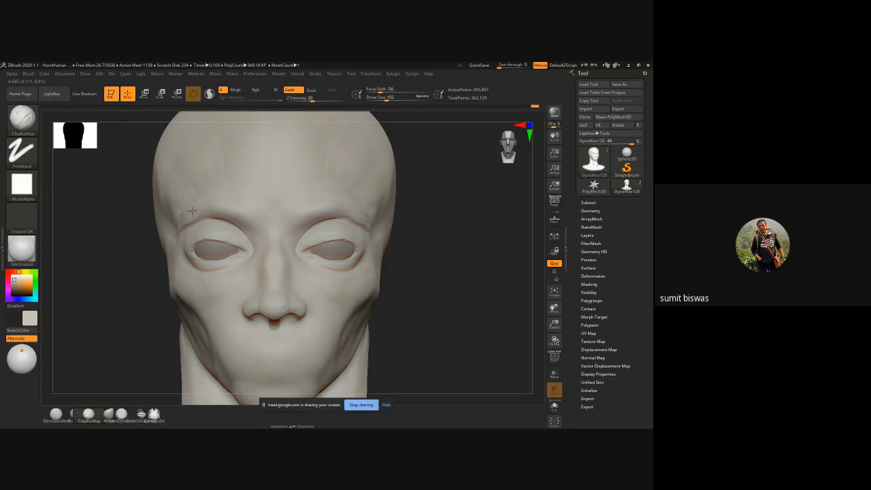
mouse_move(208, 209)
mouse_down()
mouse_move(192, 201)
mouse_move(181, 218)
mouse_move(187, 205)
mouse_move(223, 206)
mouse_up()
Step: Enlarge ClayBuildup to draw size 122 and add volume to the outer brow ends and temples, working from the side and front
mouse_move(120, 254)
mouse_down()
mouse_move(140, 249)
mouse_move(170, 212)
mouse_move(169, 188)
mouse_move(205, 189)
mouse_move(174, 203)
mouse_up()
key(bracketright)
key(bracketright)
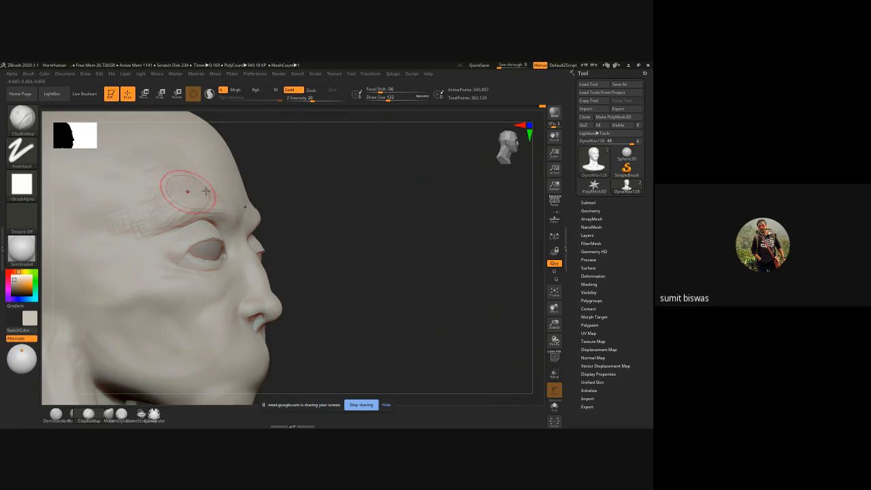
drag(334, 197, 179, 179)
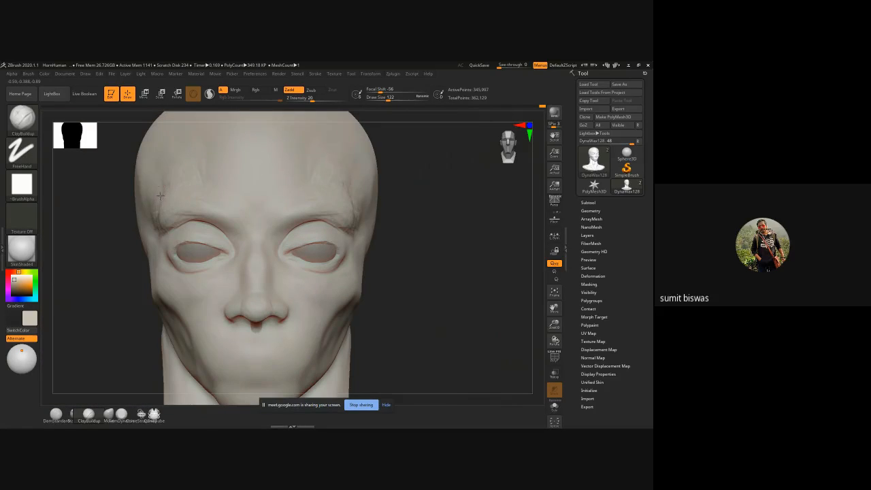
drag(69, 274, 110, 255)
drag(146, 208, 140, 239)
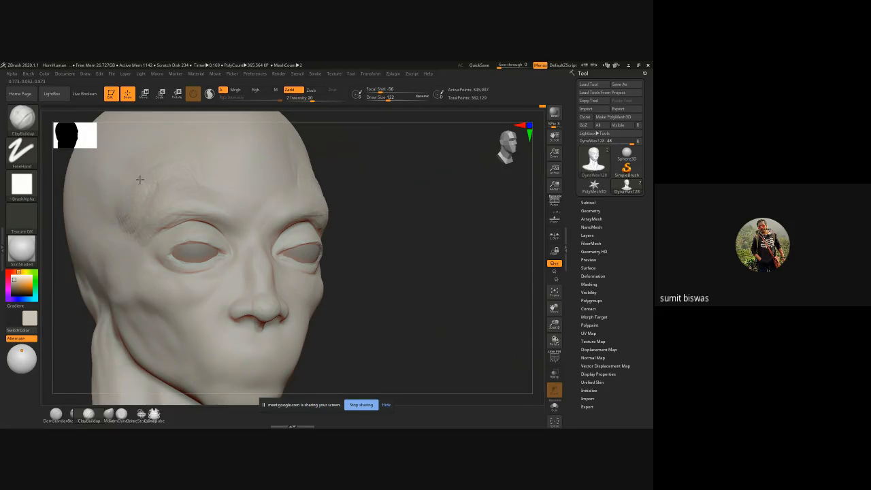
mouse_move(122, 221)
mouse_down()
mouse_move(116, 206)
mouse_move(179, 220)
mouse_move(224, 214)
mouse_move(235, 238)
mouse_up()
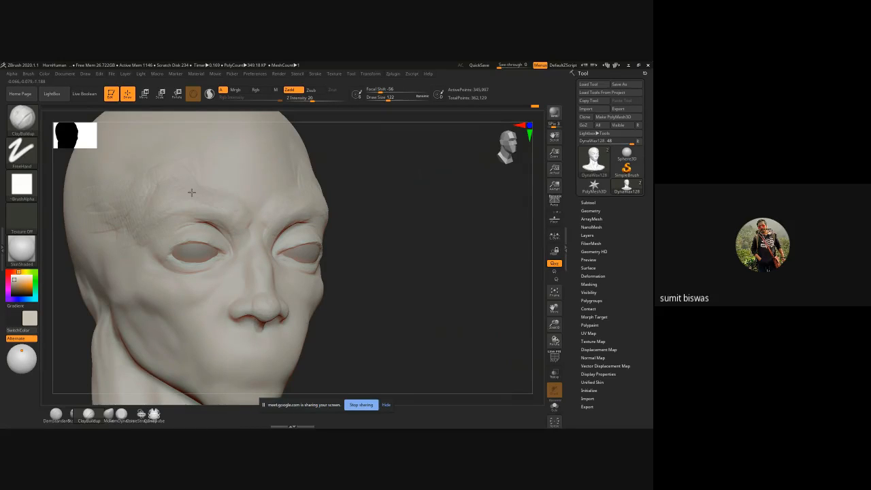
Step: Build up the brow ridge and the area between the eyebrows with ClayBuildup, and smooth the added clay into the forehead
drag(176, 184, 229, 205)
shift+drag(391, 221, 338, 219)
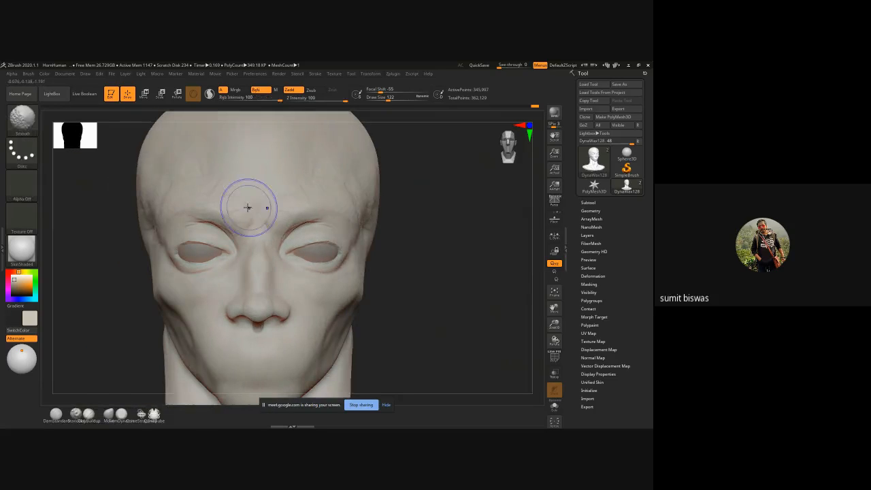
alt+drag(474, 249, 451, 262)
mouse_move(220, 212)
mouse_down()
mouse_move(232, 219)
mouse_move(230, 236)
mouse_up()
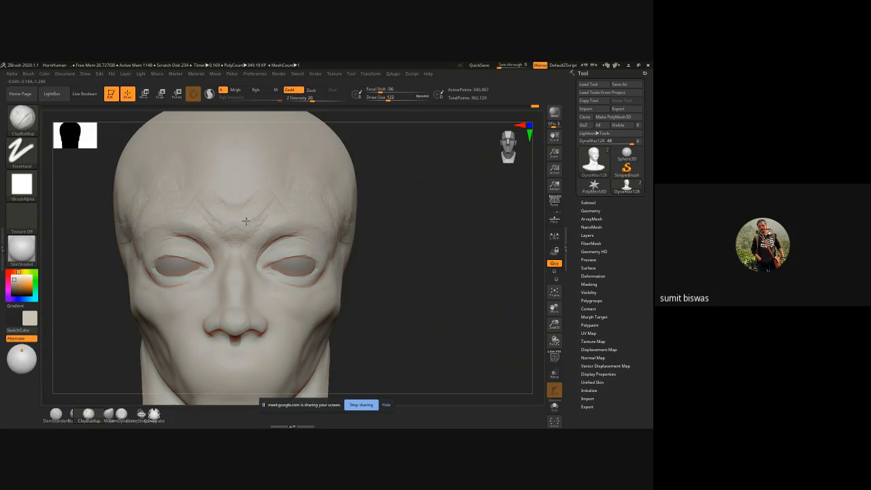
mouse_move(246, 220)
mouse_down()
mouse_move(233, 207)
mouse_move(246, 196)
mouse_move(206, 212)
mouse_up()
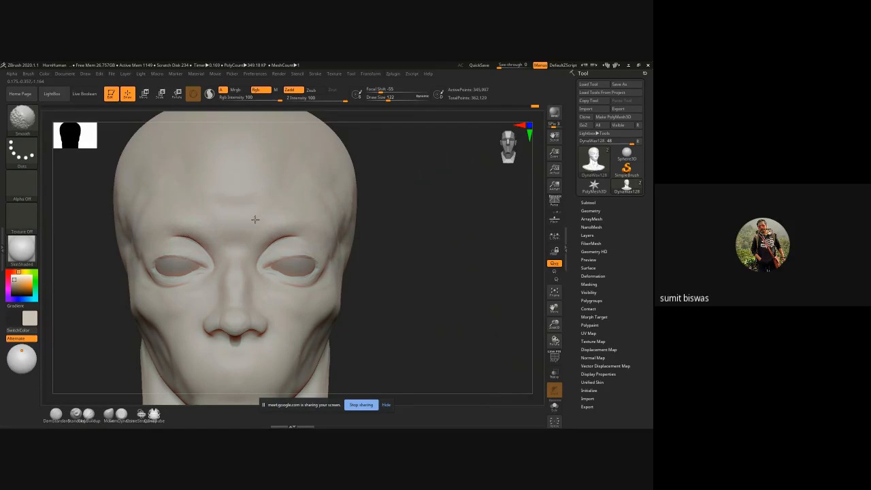
Step: Smooth the inner brow area and the bridge of the nose from the front
drag(374, 253, 225, 242)
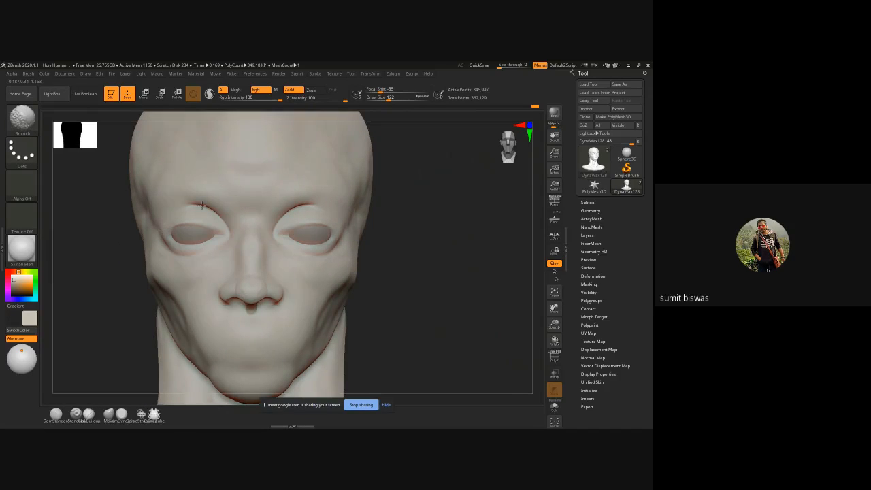
alt+drag(400, 259, 393, 227)
shift+drag(244, 252, 249, 248)
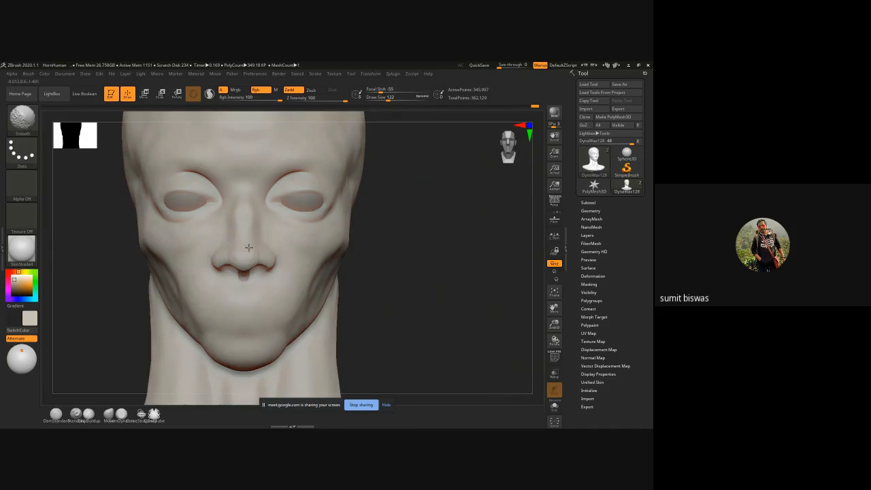
shift+drag(244, 194, 245, 241)
Step: Pull the tip of the nose forward in profile with the Move brush at draw size 206
drag(435, 276, 476, 273)
drag(338, 226, 305, 241)
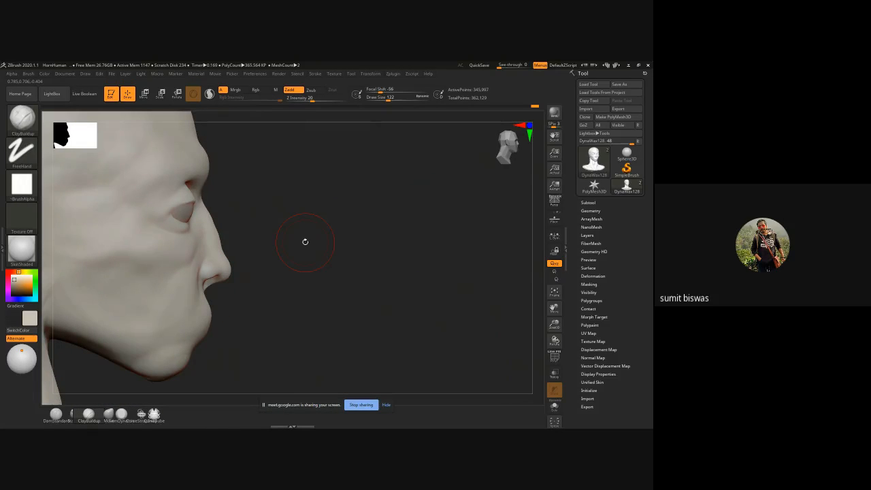
ctrl+right_drag(304, 241, 264, 252)
key(b)
key(m)
key(v)
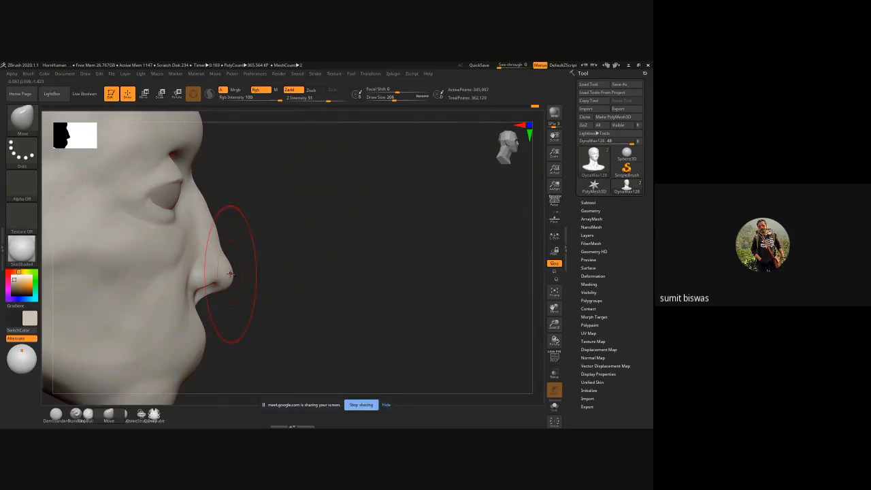
drag(272, 272, 306, 277)
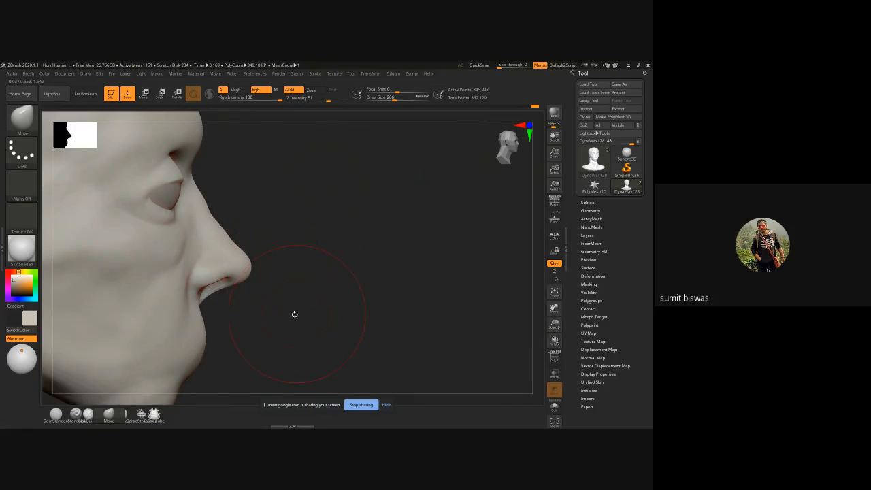
mouse_move(294, 314)
mouse_down()
mouse_move(317, 278)
mouse_move(275, 241)
mouse_up()
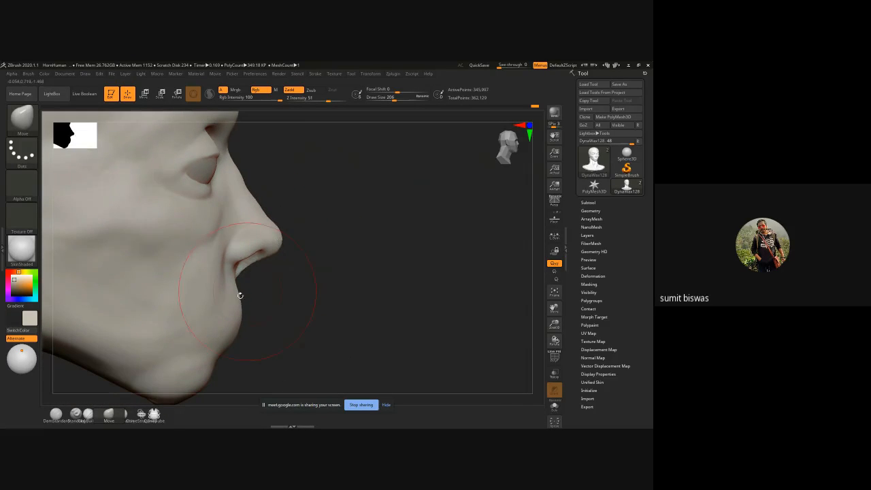
Step: Pull the chin forward and adjust the mouth contour in side profile with the Move brush
drag(239, 295, 234, 298)
mouse_move(267, 369)
alt+mouse_down()
mouse_move(270, 334)
mouse_move(286, 334)
alt+mouse_up()
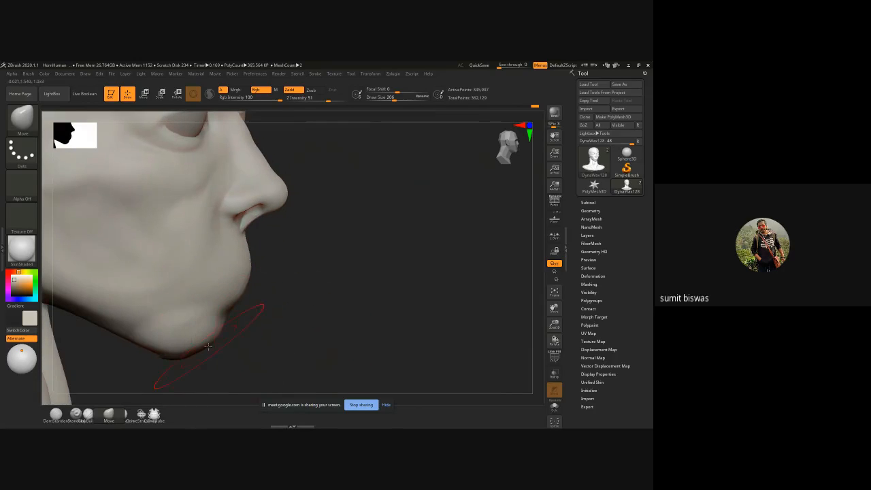
drag(210, 345, 232, 355)
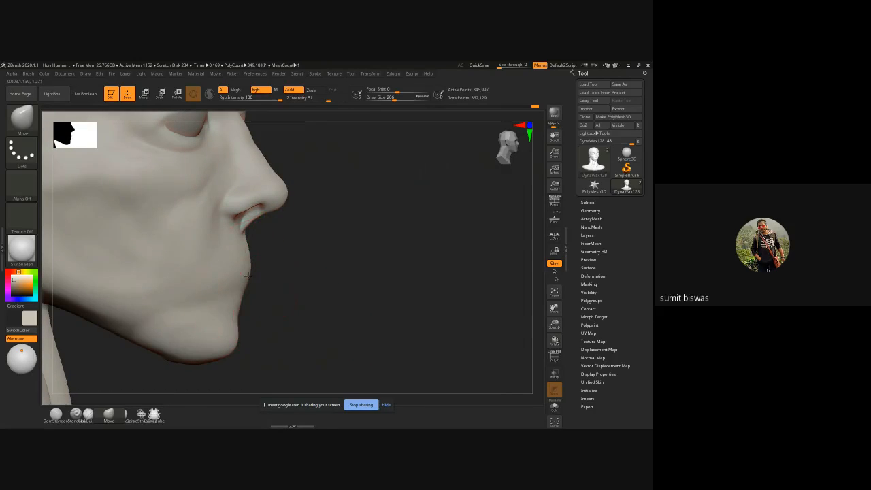
drag(245, 278, 254, 277)
mouse_move(319, 297)
ctrl+right_down()
mouse_move(293, 273)
mouse_move(297, 295)
mouse_move(344, 268)
ctrl+right_up()
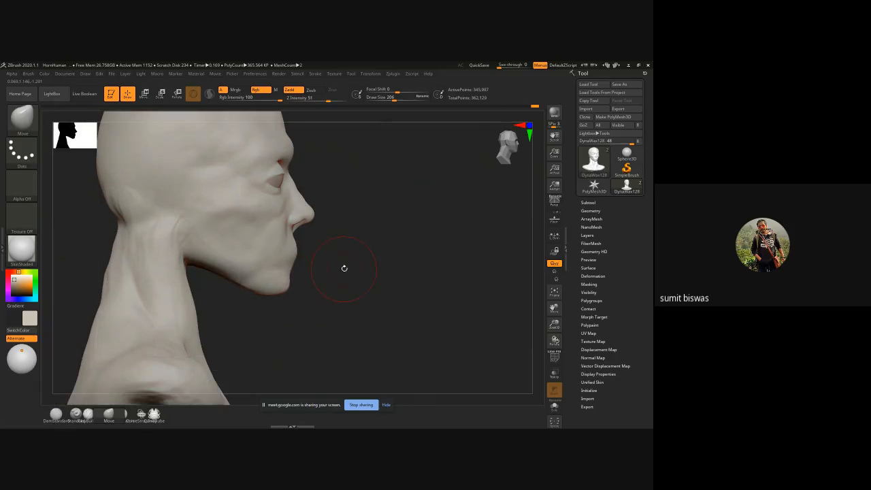
Step: Adjust the jawline and lower face from the front with the Move brush, enlarging it to draw size 254
right_drag(395, 283, 322, 293)
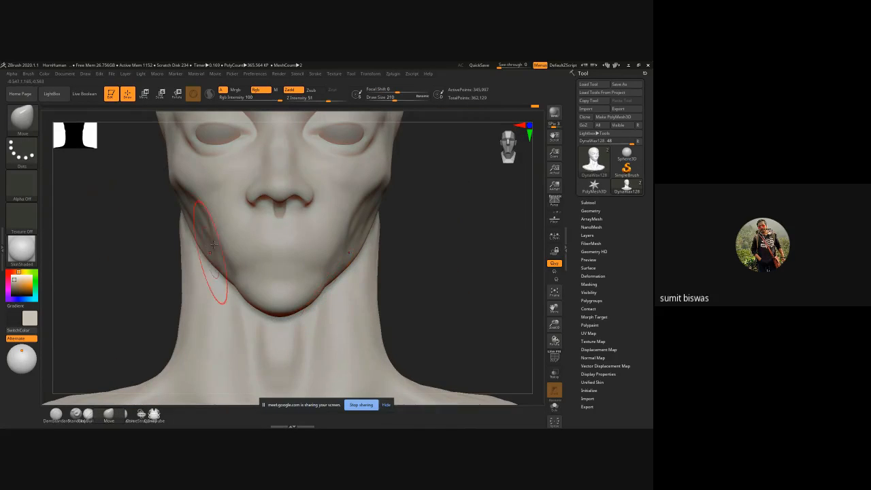
mouse_move(335, 260)
mouse_down()
mouse_move(341, 268)
mouse_move(323, 297)
mouse_move(341, 279)
mouse_up()
alt+drag(455, 263, 429, 299)
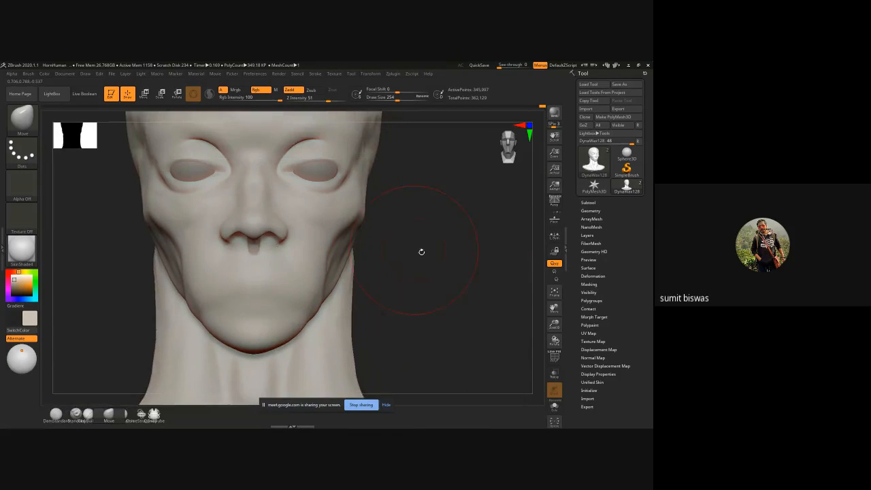
drag(436, 248, 385, 257)
shift+drag(496, 254, 529, 247)
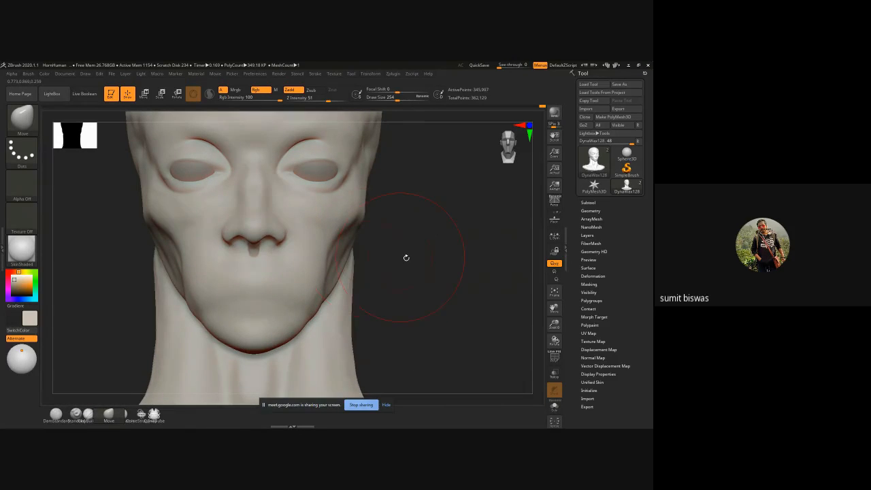
mouse_move(406, 257)
mouse_down()
mouse_move(423, 258)
mouse_move(391, 258)
mouse_move(426, 264)
mouse_move(372, 276)
mouse_move(259, 258)
mouse_move(162, 275)
mouse_move(153, 293)
mouse_move(404, 247)
mouse_move(423, 272)
mouse_move(429, 264)
mouse_up()
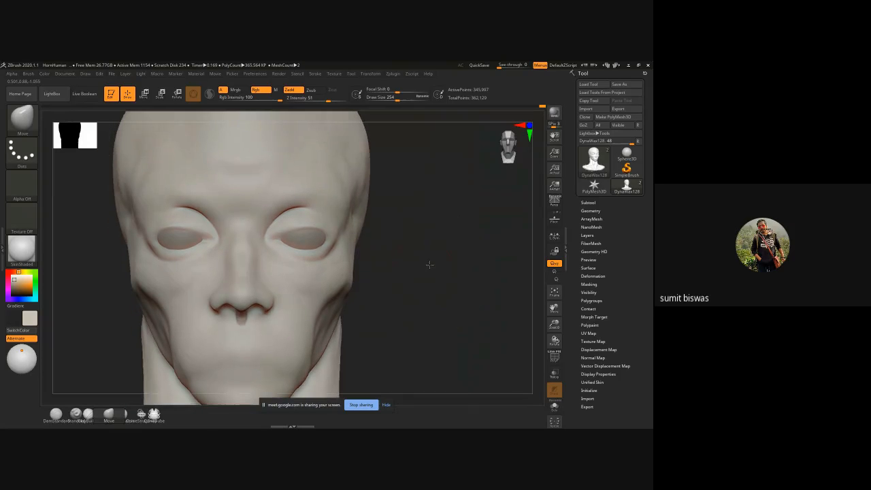
Step: Carve the lid rim lines around the eye openings with DamStandard, reducing the brush to draw size 31
key(b)
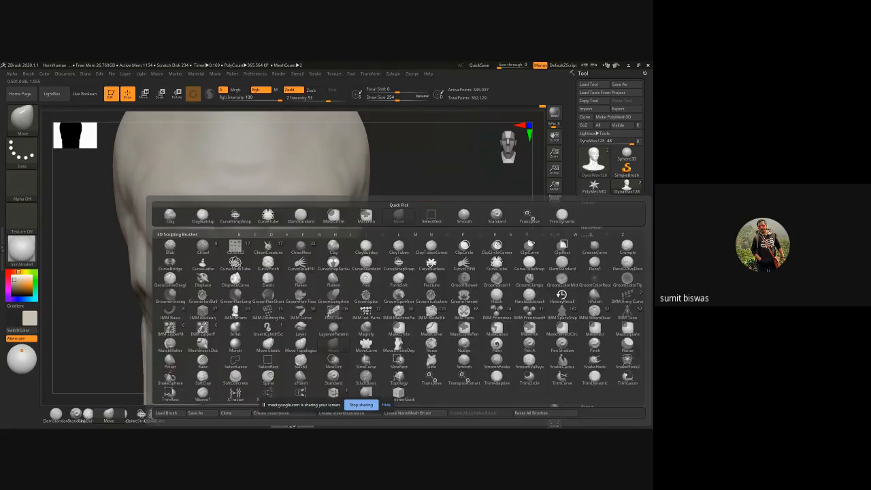
key(d)
key(s)
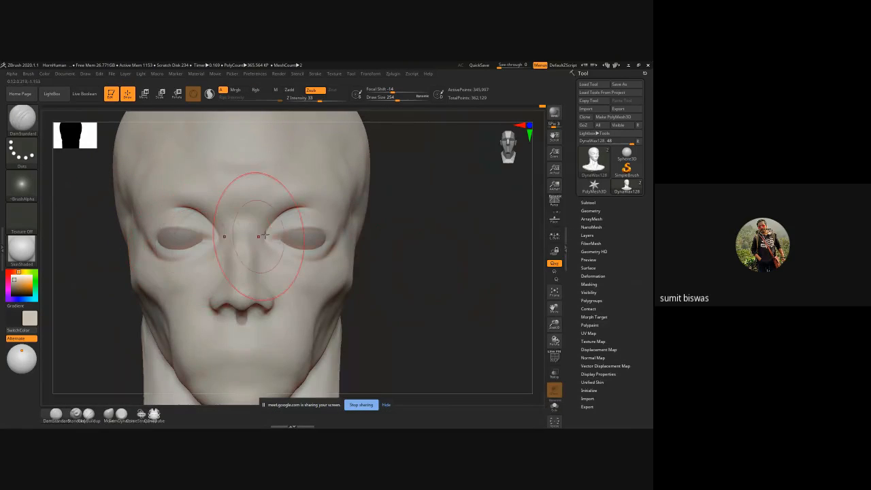
key(space)
drag(269, 225, 254, 226)
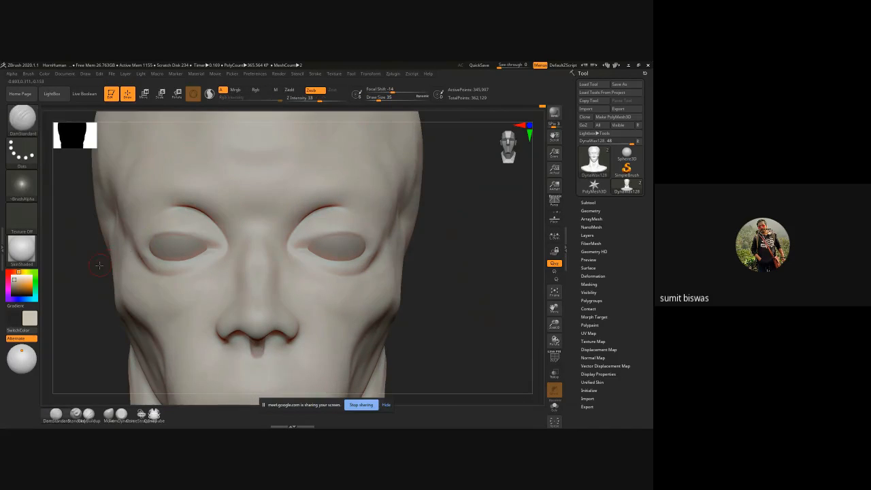
alt+right_drag(102, 262, 182, 206)
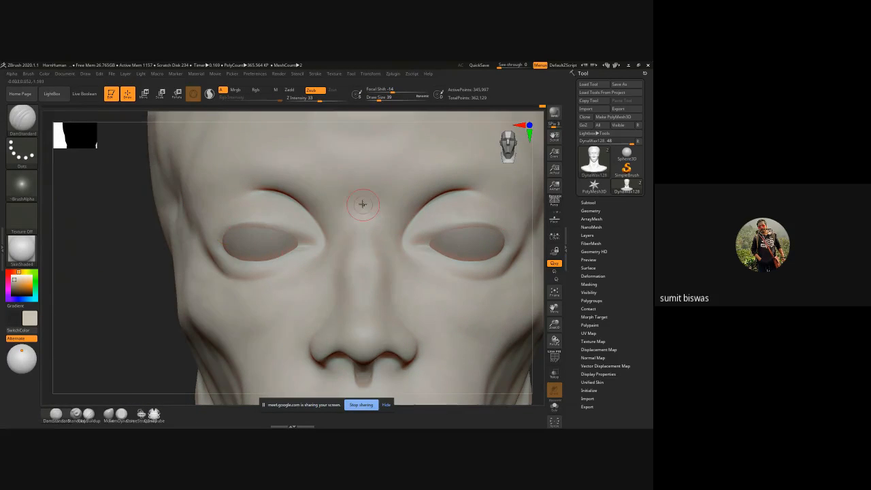
key(bracketright)
key(bracketright)
key(bracketright)
key(space)
drag(292, 236, 282, 236)
drag(297, 235, 305, 237)
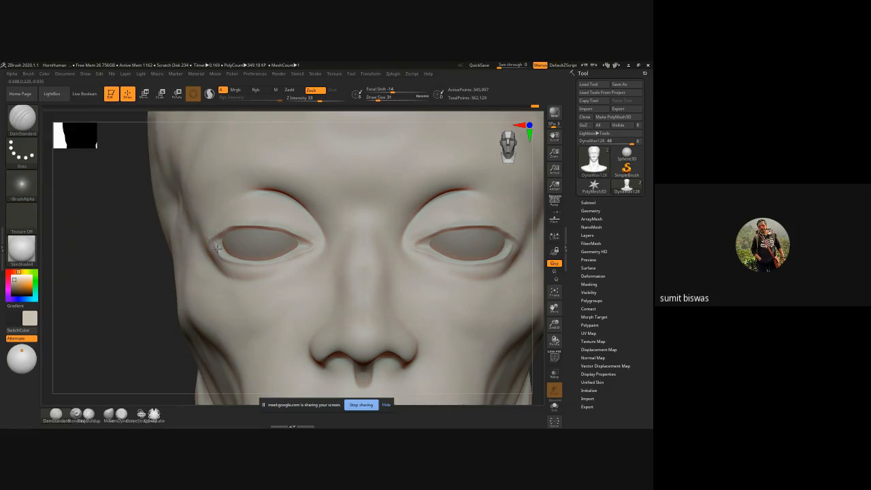
Step: Deepen the outer eye corners and cut the fold lines across the upper lids with DamStandard
mouse_move(124, 254)
mouse_down()
mouse_move(235, 231)
mouse_move(179, 248)
mouse_up()
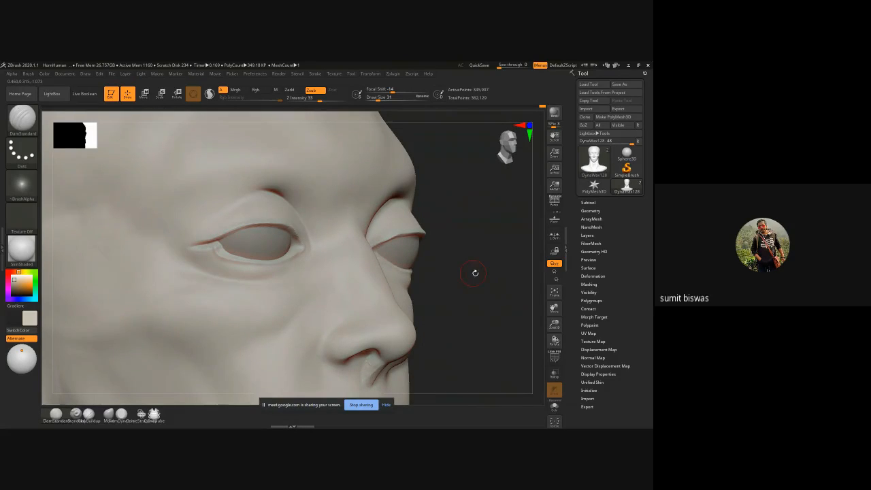
mouse_move(475, 273)
shift+mouse_down()
mouse_move(230, 268)
mouse_move(262, 271)
shift+mouse_up()
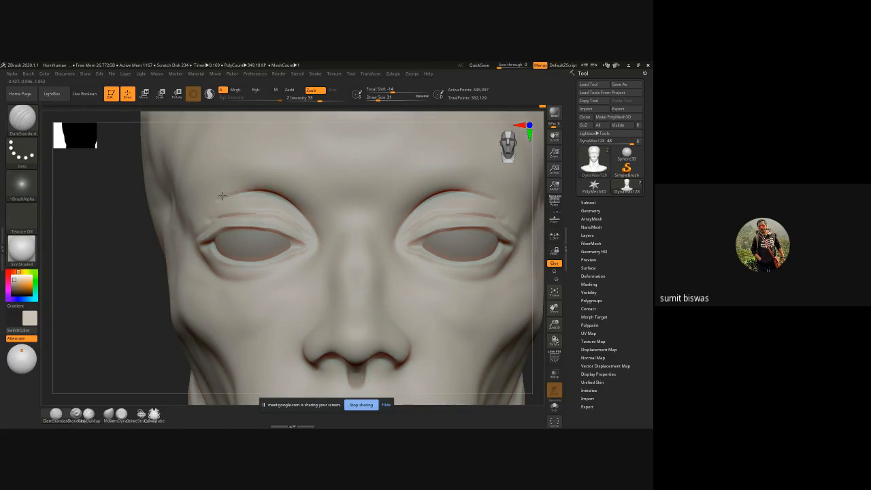
key(shift)
Step: Fill the deep crease between upper lid and brow with ClayBuildup, smooth it at draw size 75, and undo the last stroke
key(b)
key(b)
key(c)
key(b)
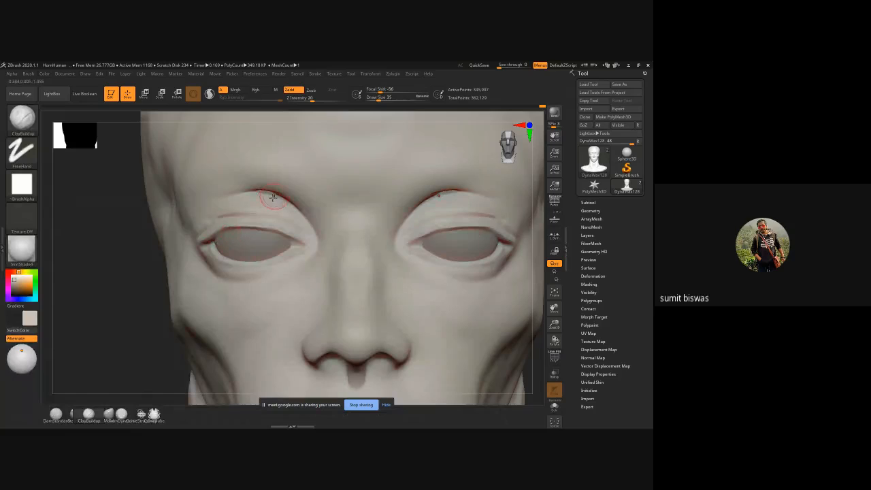
key(bracketright)
key(shift)
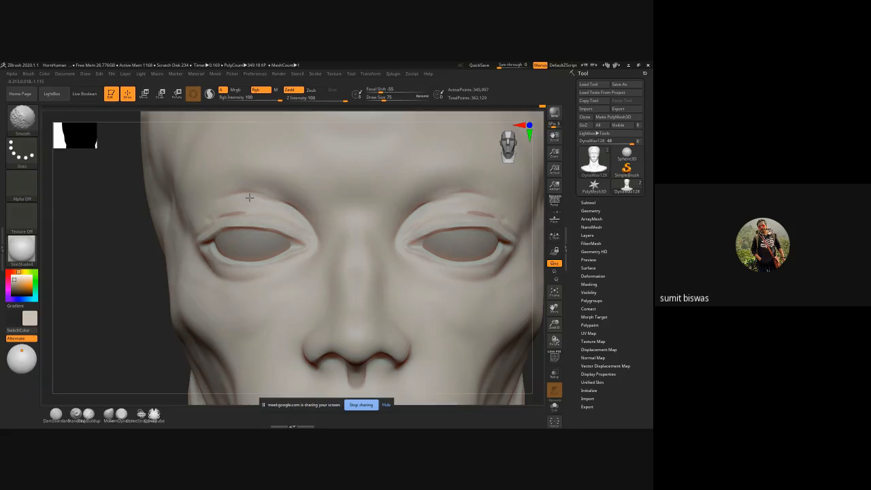
mouse_move(249, 197)
shift+mouse_down()
mouse_move(221, 206)
mouse_move(236, 214)
shift+mouse_up()
key(ctrl+z)
Step: Reduce the ClayBuildup brush and add fine clay strokes below the brow, across the upper lid to its inner corner
key(bracketleft)
key(bracketleft)
key(bracketleft)
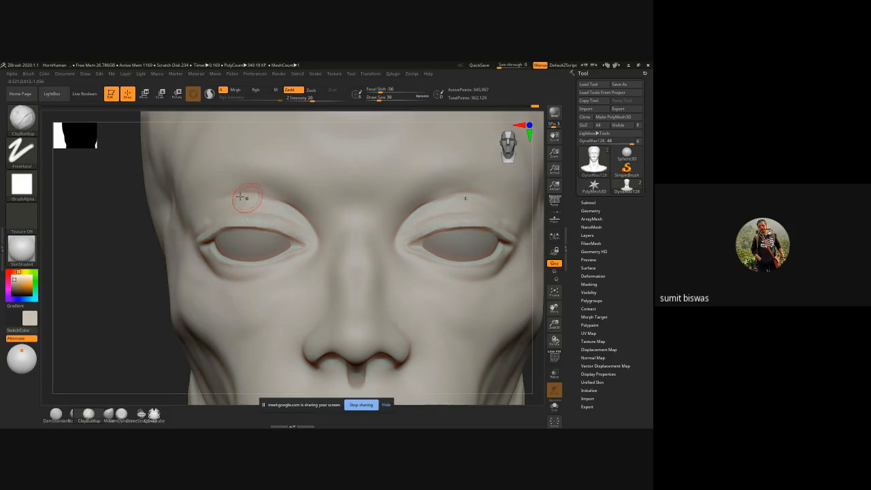
mouse_move(248, 196)
mouse_down()
mouse_move(208, 208)
mouse_move(229, 195)
mouse_up()
mouse_move(295, 206)
mouse_down()
mouse_move(239, 194)
mouse_move(306, 218)
mouse_move(284, 200)
mouse_up()
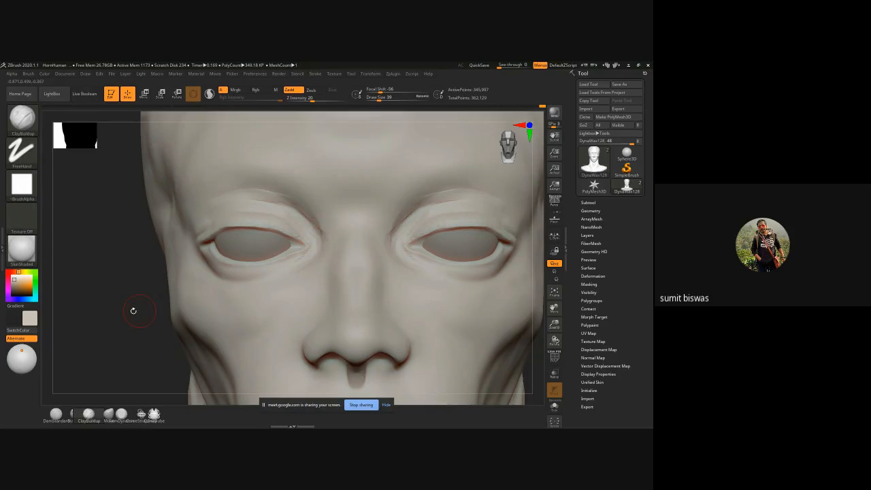
Step: Refine the upper lid volume and its inner and outer ends with ClayBuildup, working from below and from three-quarter views
drag(133, 310, 229, 188)
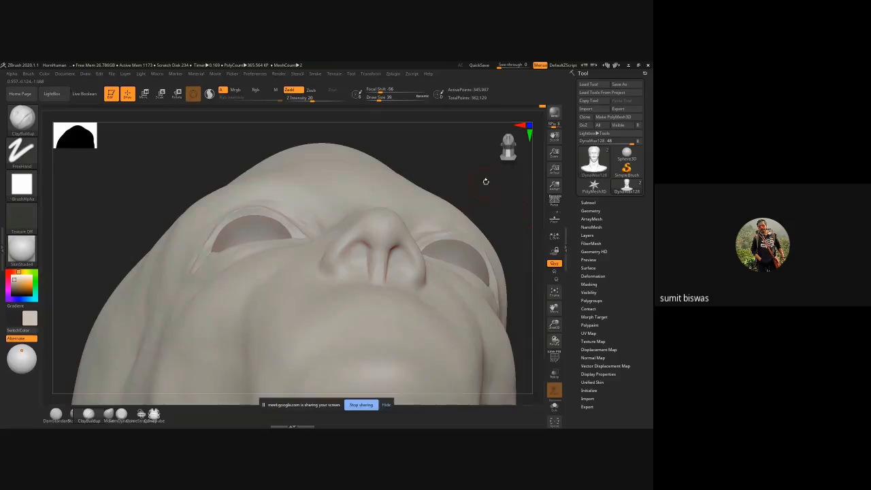
drag(486, 181, 366, 211)
mouse_move(462, 179)
mouse_down()
mouse_move(301, 240)
mouse_move(317, 245)
mouse_move(315, 254)
mouse_move(321, 247)
mouse_up()
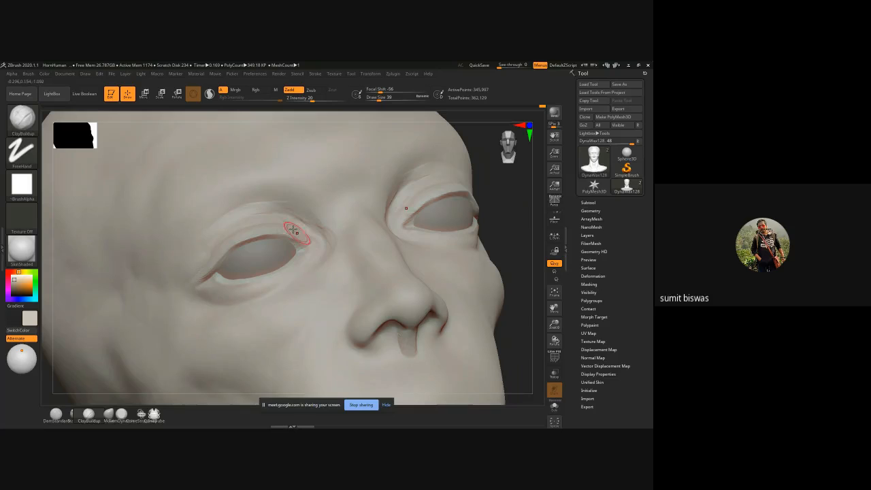
mouse_move(236, 237)
mouse_down()
mouse_move(193, 280)
mouse_move(211, 259)
mouse_up()
drag(493, 205, 422, 228)
drag(233, 235, 273, 225)
mouse_move(242, 234)
mouse_down()
mouse_move(284, 225)
mouse_move(307, 234)
mouse_up()
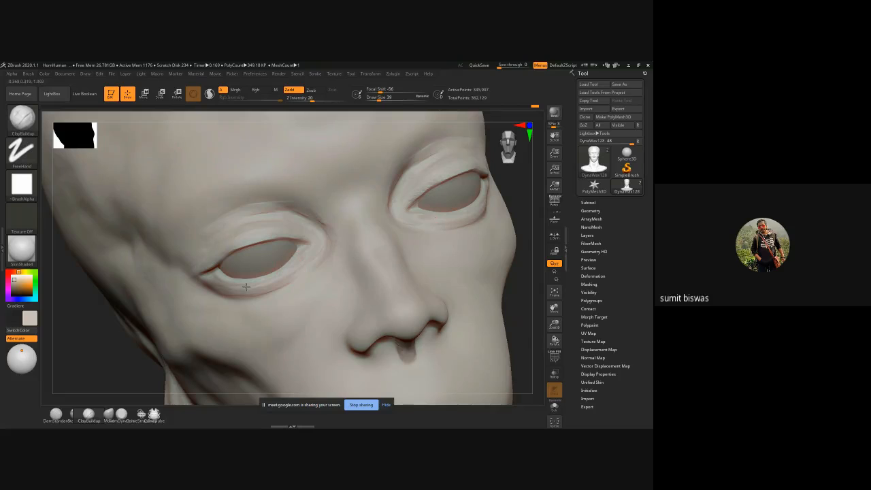
Step: Build up the lower lid from inner to outer corner with ClayBuildup at draw size 51
mouse_move(310, 280)
mouse_down()
mouse_move(304, 269)
mouse_move(278, 286)
mouse_up()
key(])
mouse_move(293, 275)
mouse_down()
mouse_move(267, 291)
mouse_move(208, 280)
mouse_up()
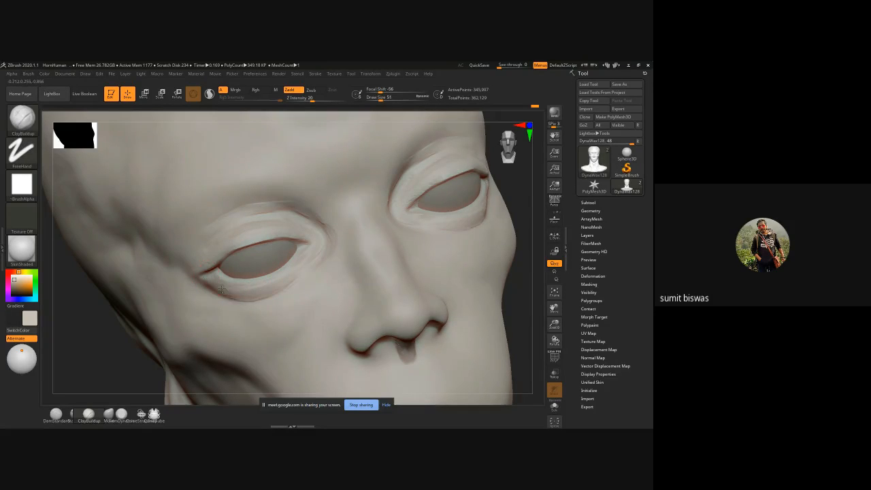
drag(303, 270, 211, 280)
drag(521, 287, 463, 292)
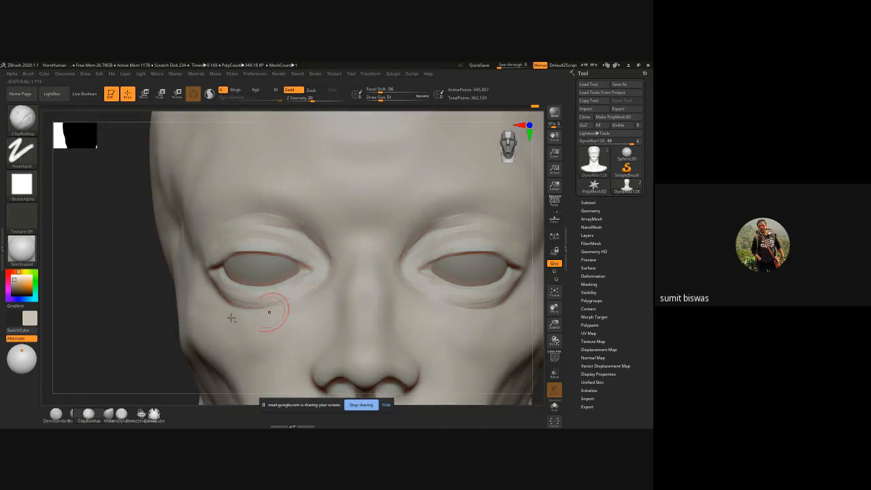
Step: Enlarge ClayBuildup to draw size 63 and add clay at the inner eye corner and along the under-eye area
alt+drag(132, 317, 136, 272)
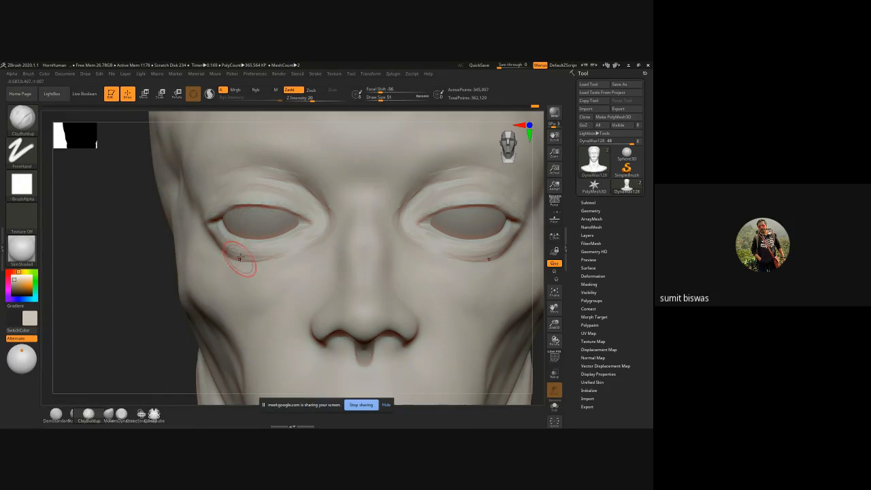
key(])
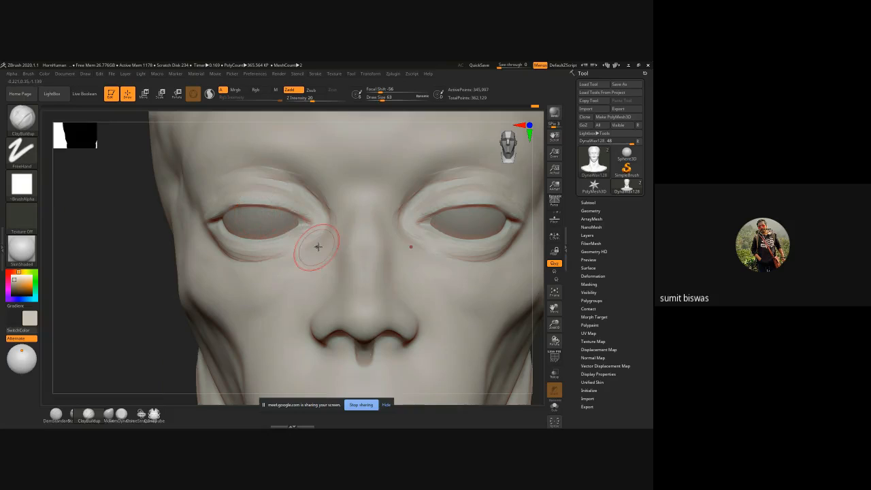
drag(336, 236, 325, 243)
mouse_move(241, 274)
mouse_down()
mouse_move(203, 233)
mouse_move(226, 263)
mouse_move(305, 262)
mouse_up()
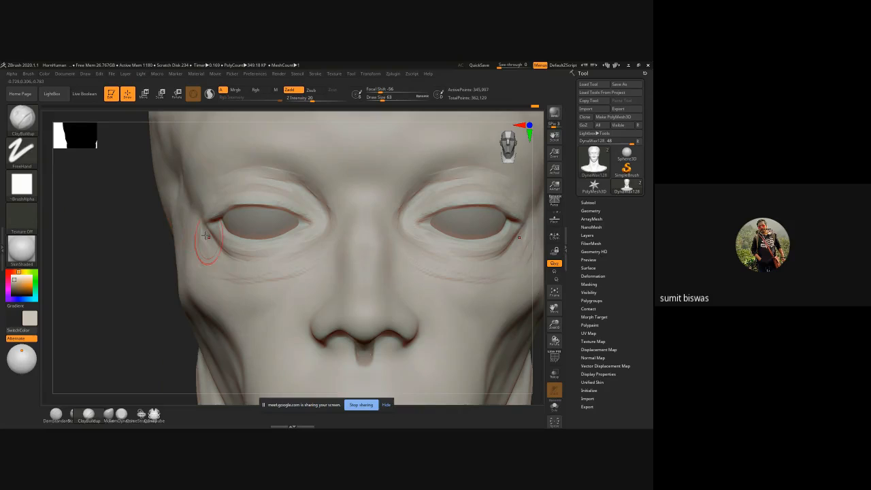
Step: Add ClayBuildup strokes around the outer eye corner and along the brow above the upper lid
drag(206, 230, 227, 252)
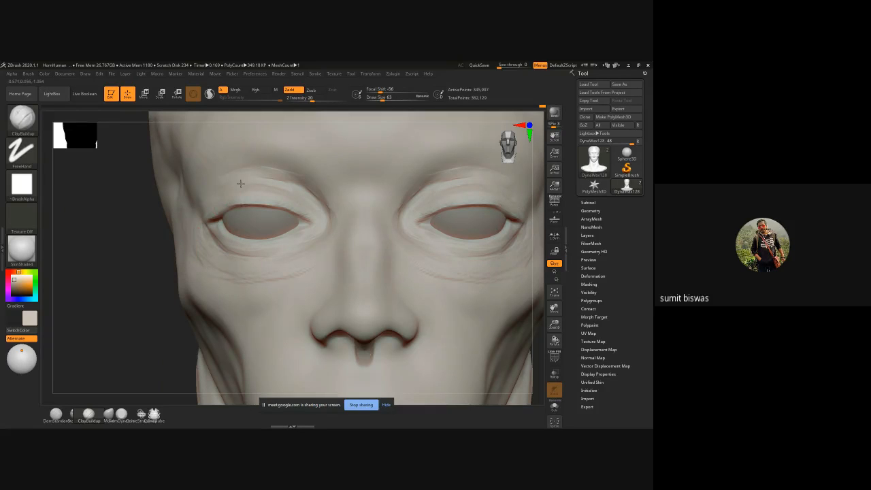
drag(235, 171, 200, 193)
drag(279, 158, 195, 200)
drag(296, 189, 287, 172)
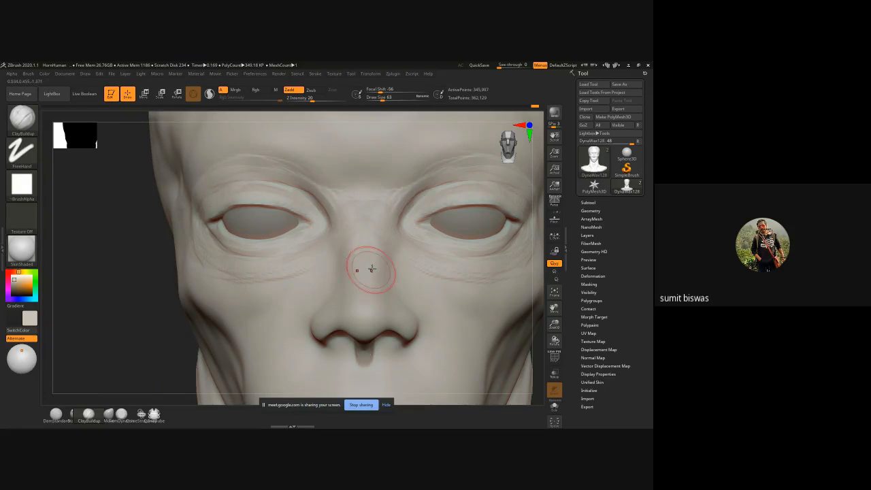
Step: Enlarge ClayBuildup to draw size 111 and fill the hollow below the cheekbone, working from front and three-quarter views
alt+drag(138, 321, 121, 258)
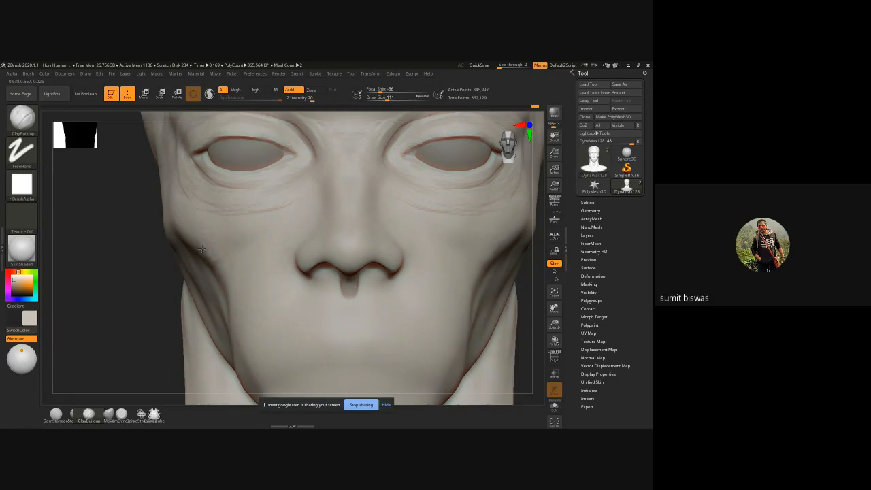
mouse_move(118, 266)
mouse_down()
mouse_move(156, 262)
mouse_move(195, 235)
mouse_up()
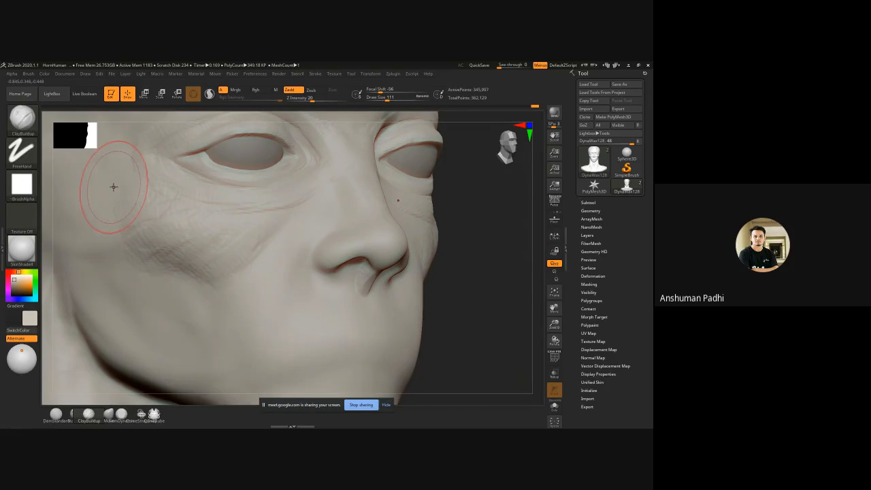
alt+drag(469, 313, 401, 260)
alt+drag(439, 292, 422, 281)
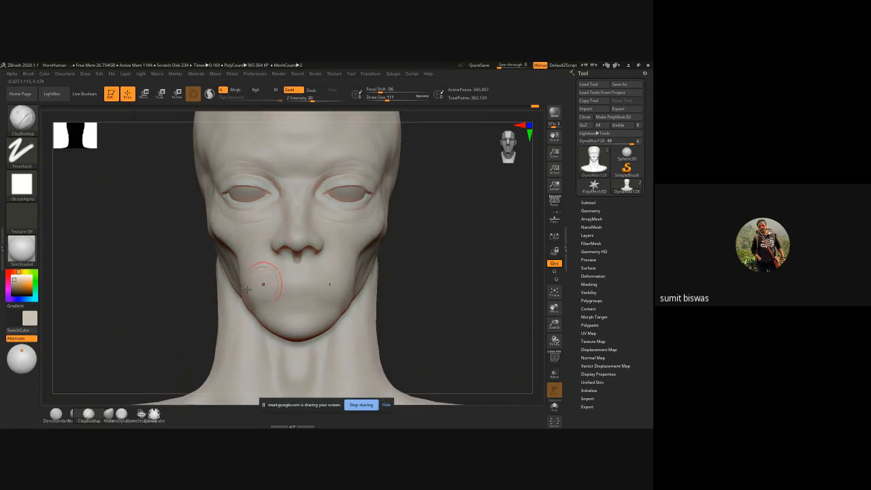
drag(172, 304, 221, 299)
drag(253, 247, 229, 260)
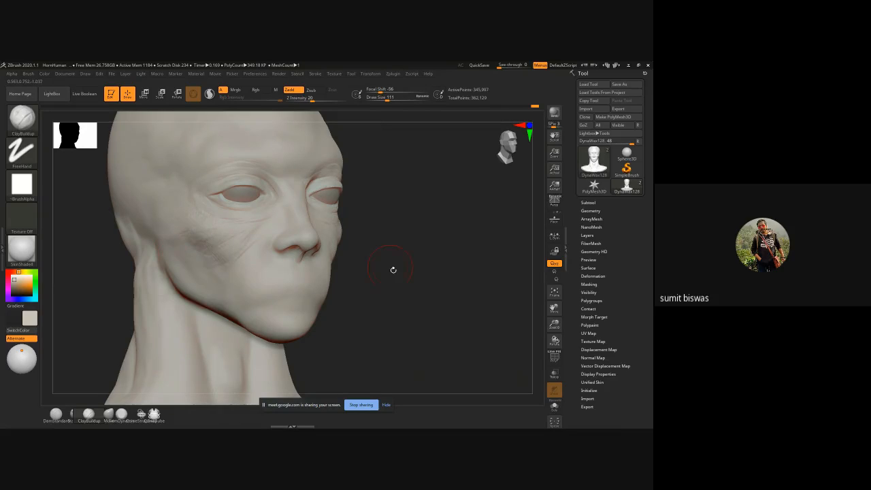
drag(393, 268, 429, 284)
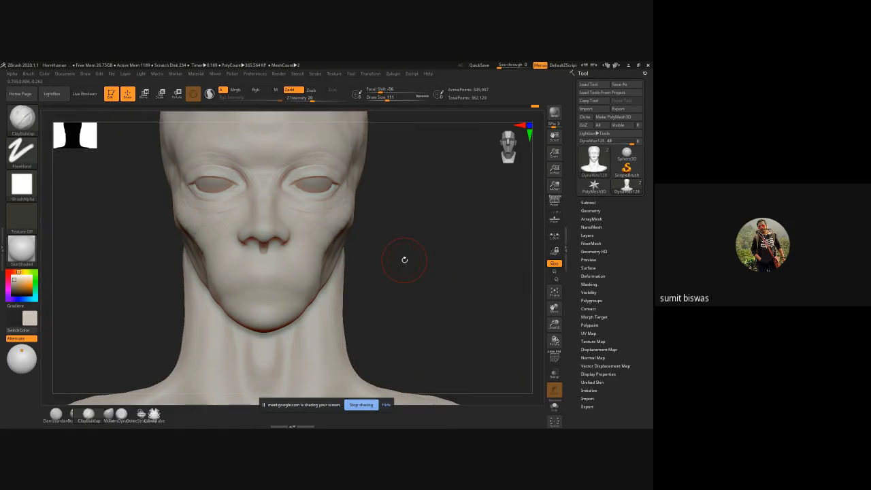
Step: Reshape the underside of the nose and the septum with a reduced Move brush, from front and side views
key(b)
key(m)
key(v)
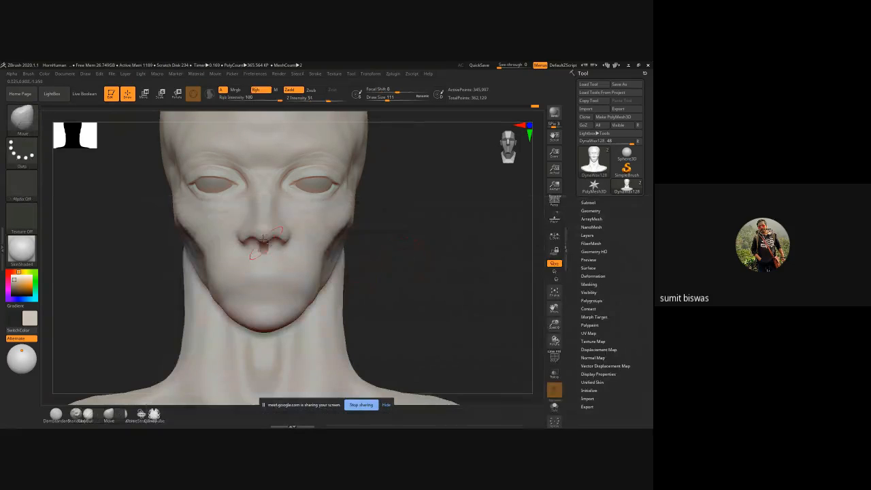
alt+drag(408, 242, 416, 261)
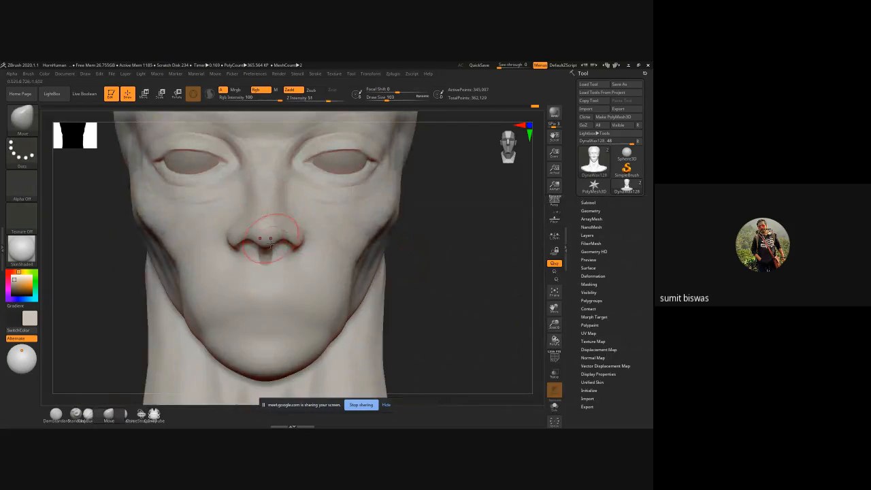
key(bracketleft)
mouse_move(264, 244)
mouse_down()
mouse_move(266, 255)
mouse_move(234, 252)
mouse_up()
drag(445, 276, 392, 262)
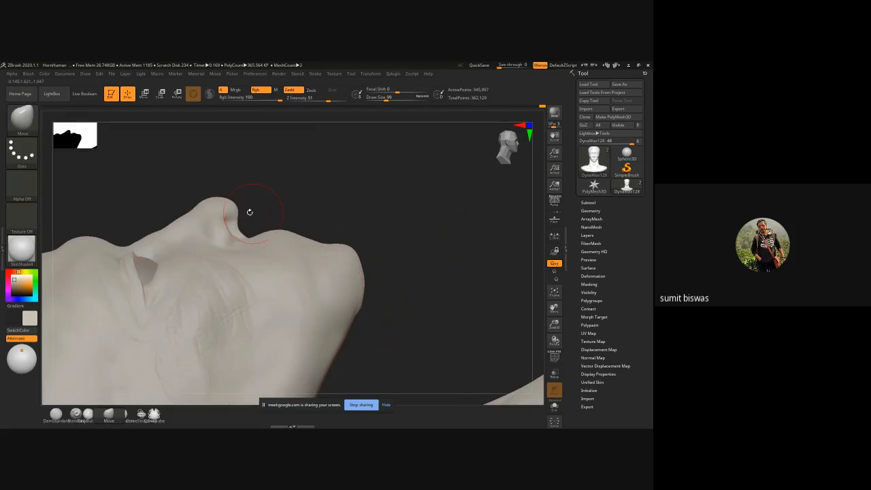
key(bracketleft)
key(bracketleft)
key(bracketleft)
key(bracketleft)
mouse_move(381, 208)
mouse_down()
mouse_move(361, 228)
mouse_move(381, 243)
mouse_move(410, 159)
mouse_move(412, 231)
mouse_move(455, 218)
mouse_move(495, 288)
mouse_move(483, 268)
mouse_move(394, 254)
mouse_move(404, 274)
mouse_up()
key(b)
key(d)
key(s)
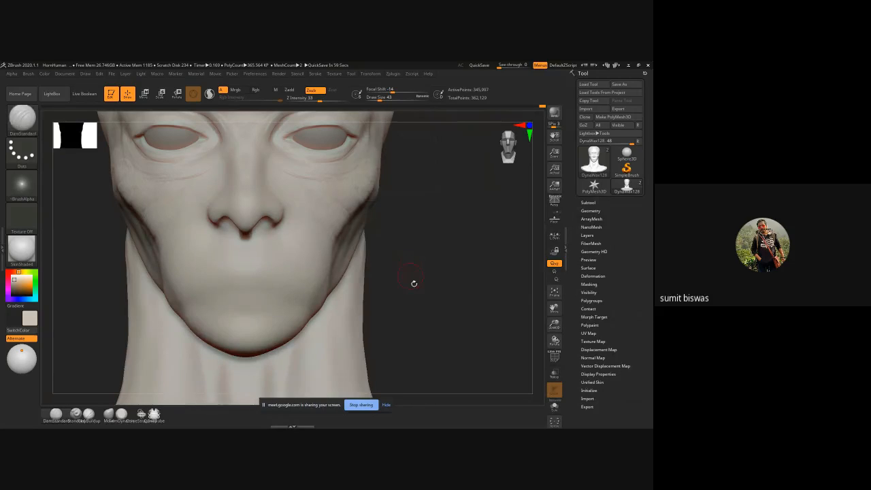
mouse_move(414, 283)
mouse_down()
mouse_move(429, 262)
mouse_move(219, 249)
mouse_up()
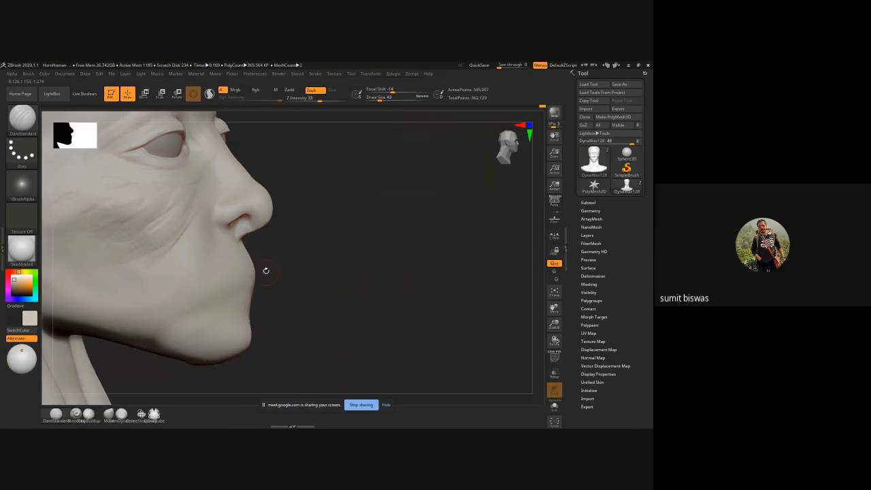
drag(266, 270, 336, 276)
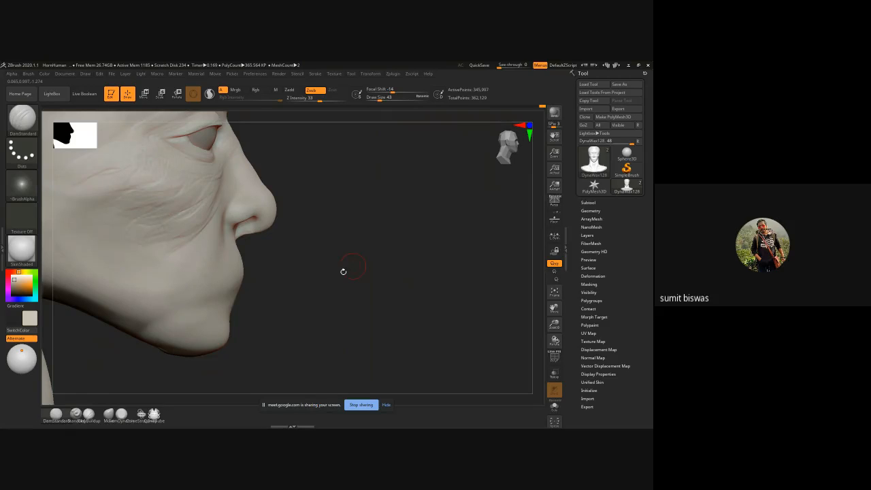
shift+drag(318, 290, 301, 290)
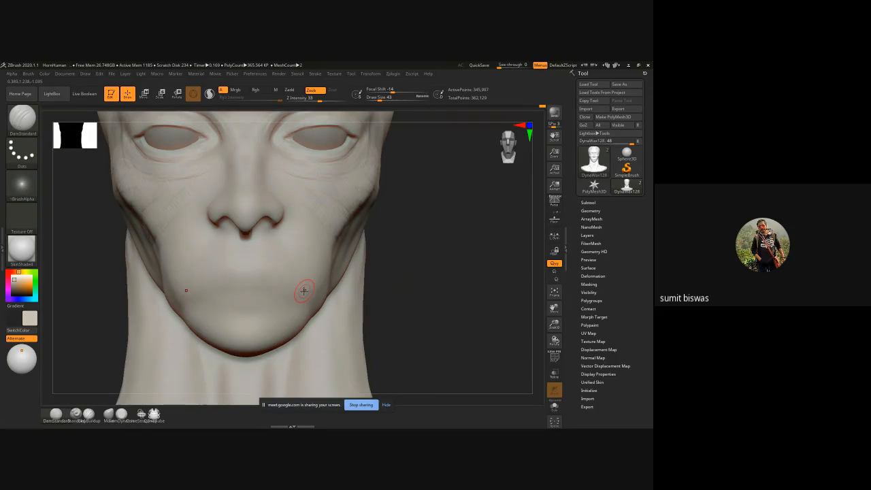
Step: Build up the mouth area and chin with ClayBuildup enlarged to draw size 107, and smooth the strokes
key(b)
key(c)
key(b)
key(bracketright)
key(bracketright)
key(bracketright)
key(bracketright)
key(bracketright)
key(bracketright)
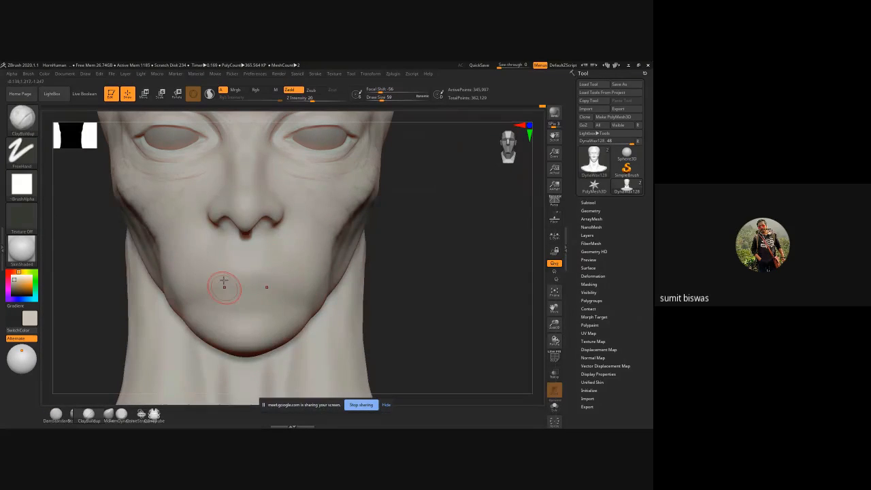
mouse_move(224, 267)
mouse_down()
mouse_move(216, 272)
mouse_move(221, 253)
mouse_move(195, 243)
mouse_move(196, 221)
mouse_up()
mouse_move(229, 260)
mouse_down()
mouse_move(235, 286)
mouse_move(224, 311)
mouse_up()
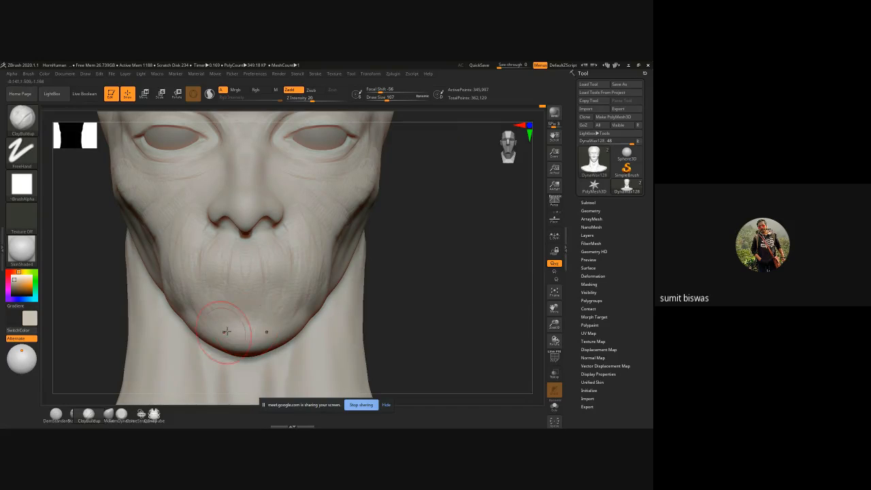
key(shift)
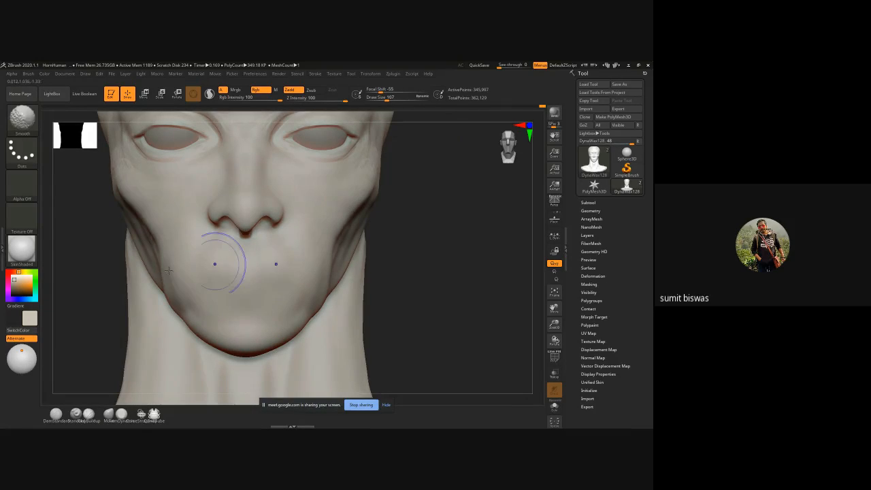
Step: Fill the hollow of the cheek toward the jaw with ClayBuildup and smooth it into the face
drag(64, 258, 119, 269)
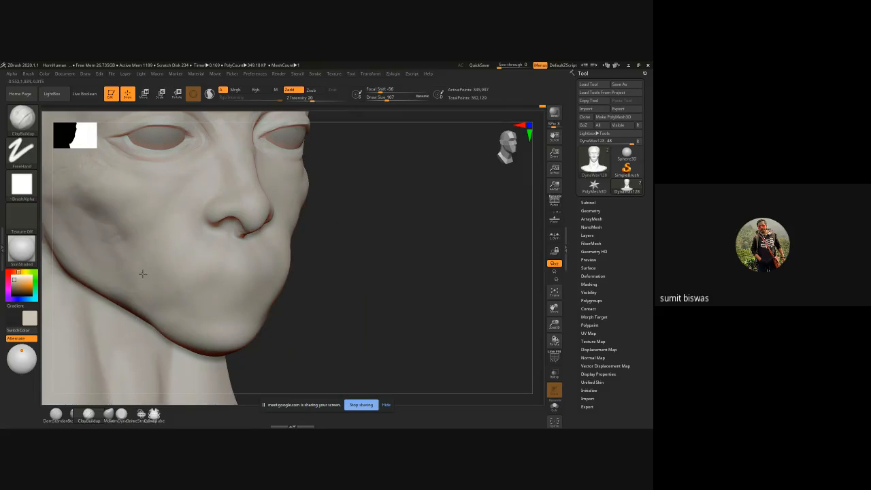
drag(110, 231, 69, 202)
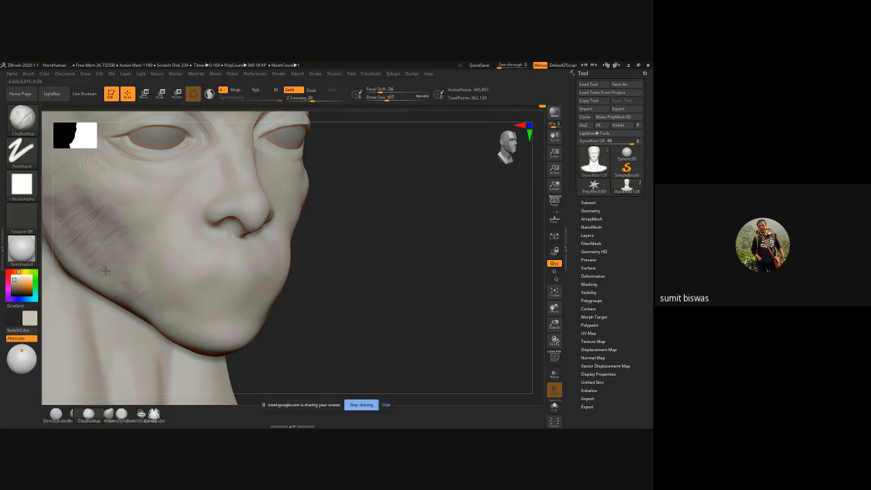
drag(430, 292, 158, 220)
key(shift)
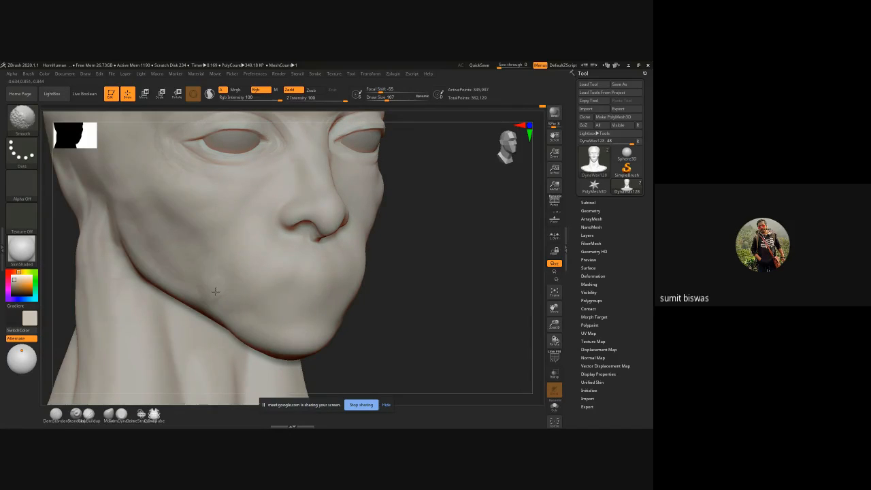
drag(453, 271, 248, 262)
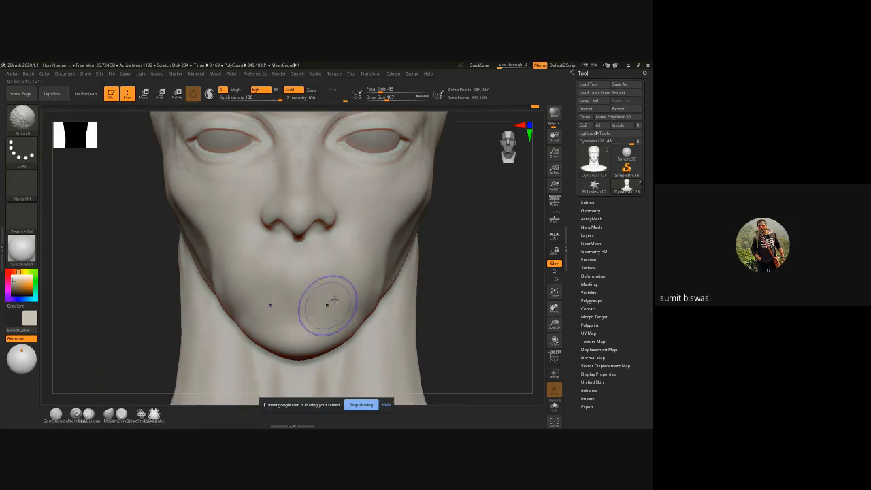
Step: Adjust the mouth and chin shape with the Move brush, working in profile and at draw size 135 from the front
ctrl+right_drag(350, 298, 402, 295)
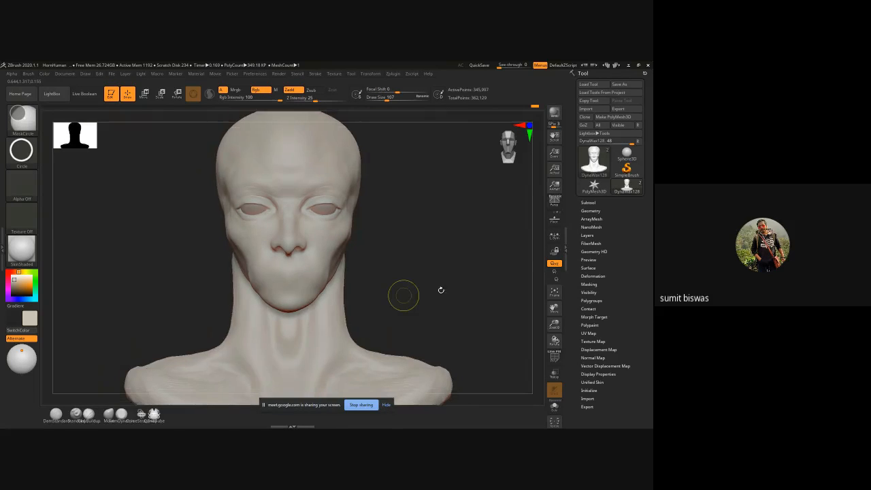
drag(442, 290, 440, 255)
ctrl+right_drag(294, 236, 348, 309)
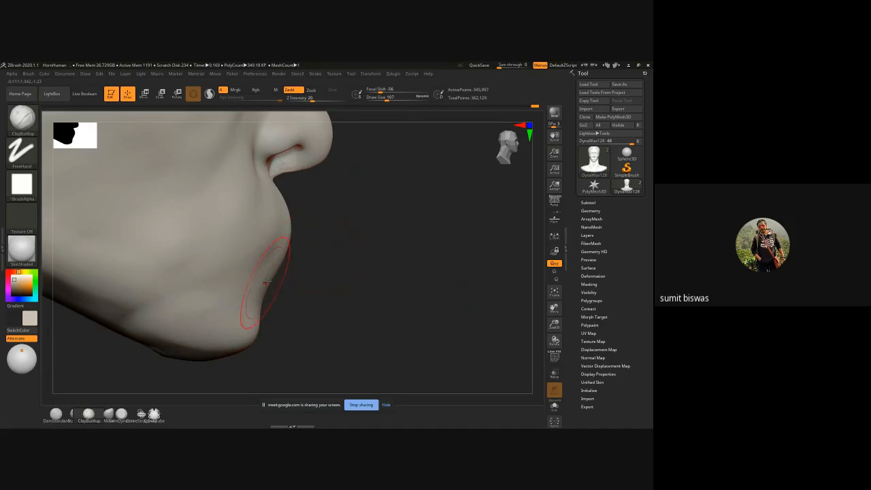
key(b)
key(m)
key(v)
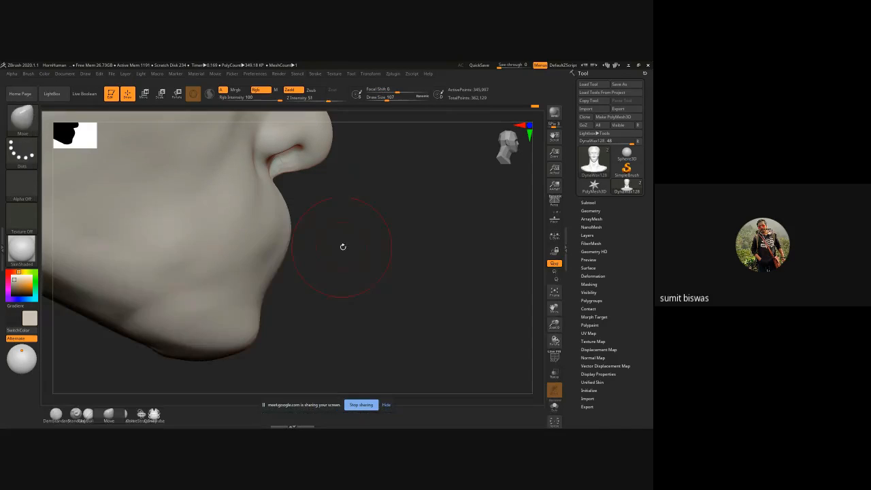
mouse_move(264, 288)
mouse_down()
mouse_move(272, 293)
mouse_move(266, 299)
mouse_move(233, 305)
mouse_up()
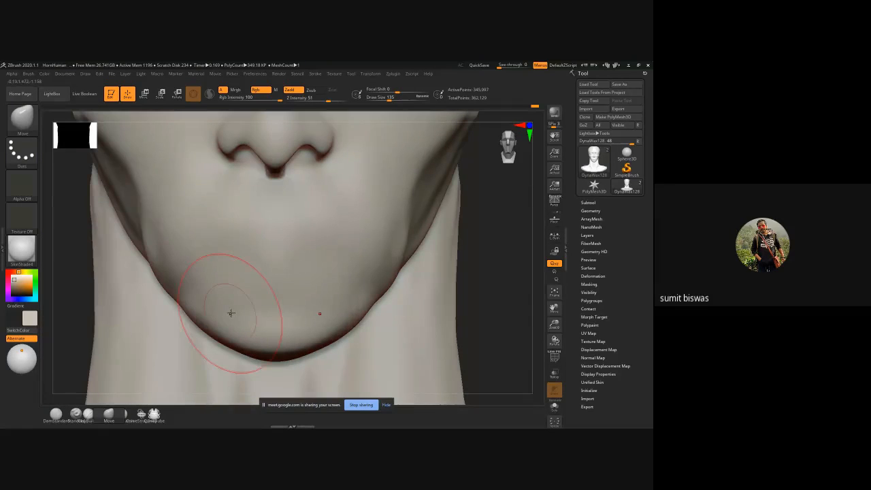
Step: Carve the horizontal line between the lips with DamStandard at draw size 43, deepening it out to the mouth corners
key(b)
key(d)
key(s)
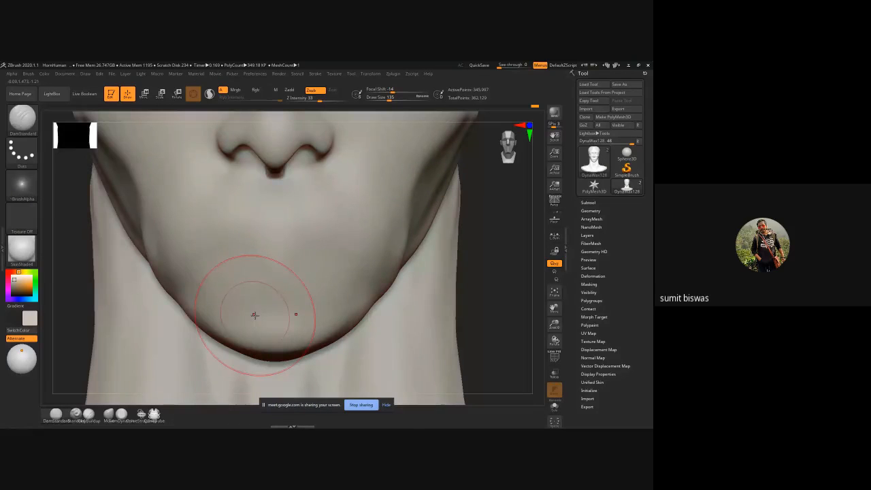
key(s)
drag(307, 268, 250, 247)
mouse_move(217, 251)
mouse_down()
mouse_move(297, 248)
mouse_move(221, 251)
mouse_up()
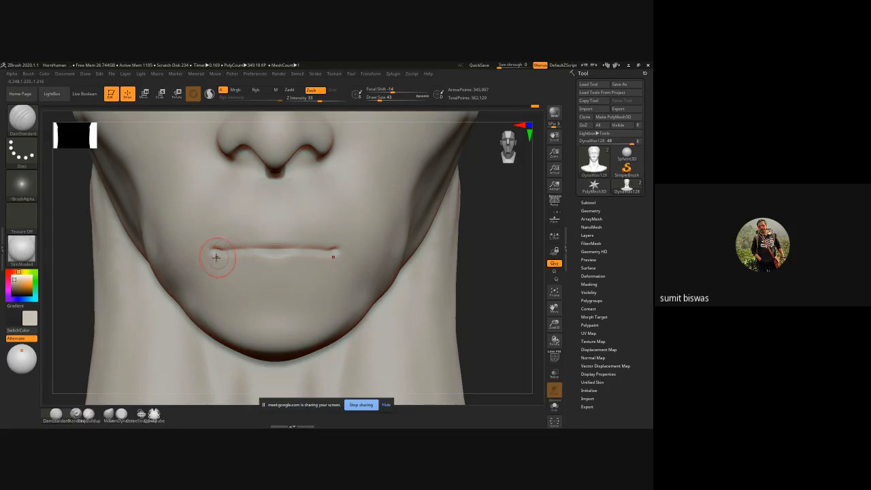
drag(214, 254, 246, 254)
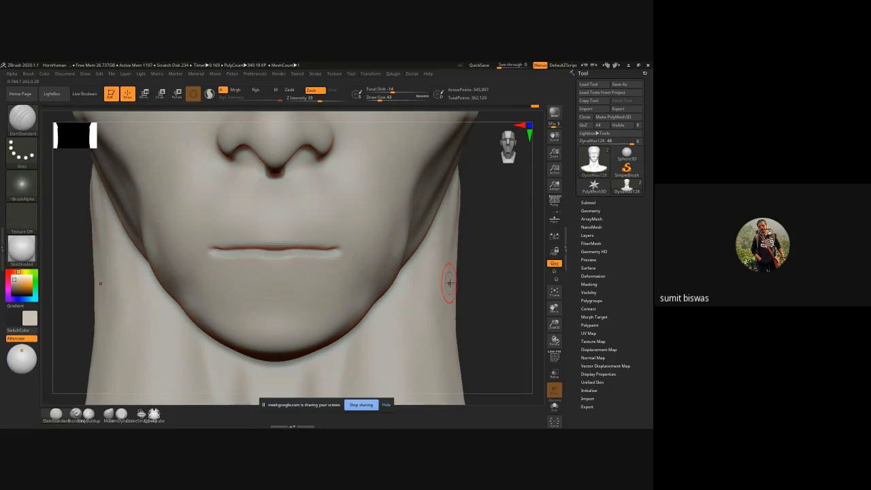
Step: Outline the upper lip's bow and the lower lip's edge with DamStandard strokes
mouse_move(449, 282)
mouse_down()
mouse_move(531, 274)
mouse_move(350, 258)
mouse_up()
drag(260, 218, 263, 220)
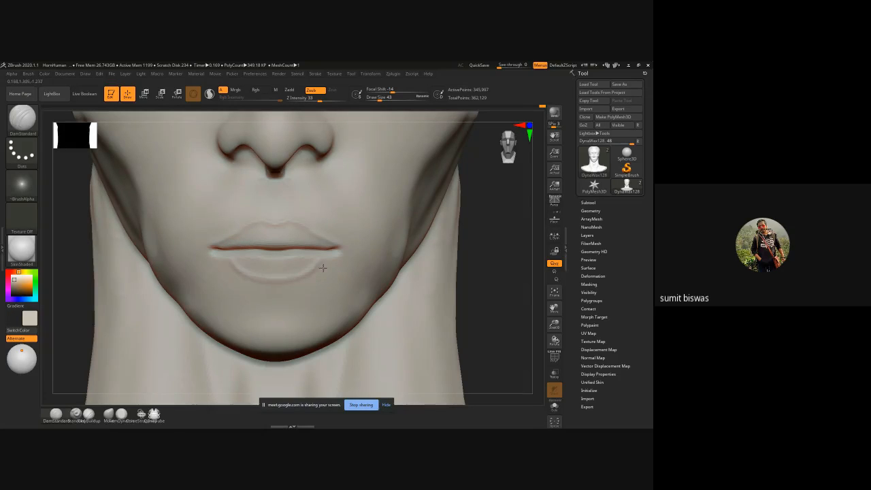
mouse_move(324, 268)
mouse_down()
mouse_move(331, 259)
mouse_move(303, 269)
mouse_up()
Step: Choose the ClayBuildup brush for adding volume to the lower lip
key(b)
key(c)
key(b)
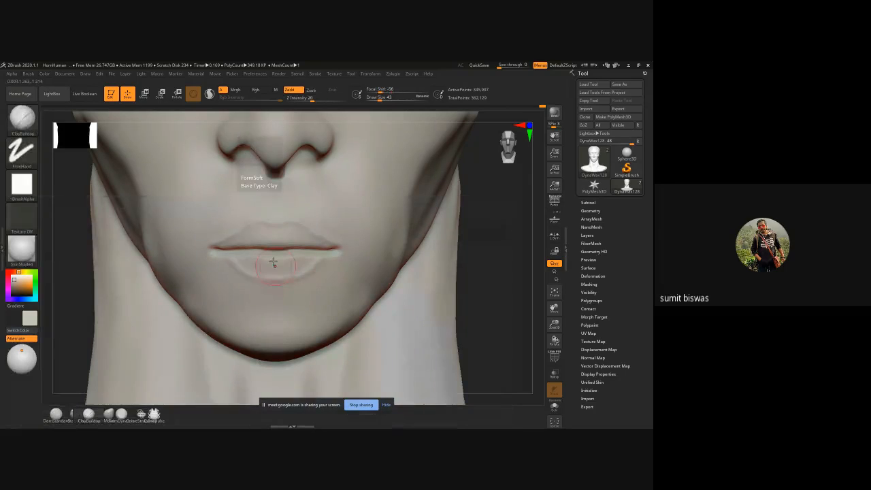
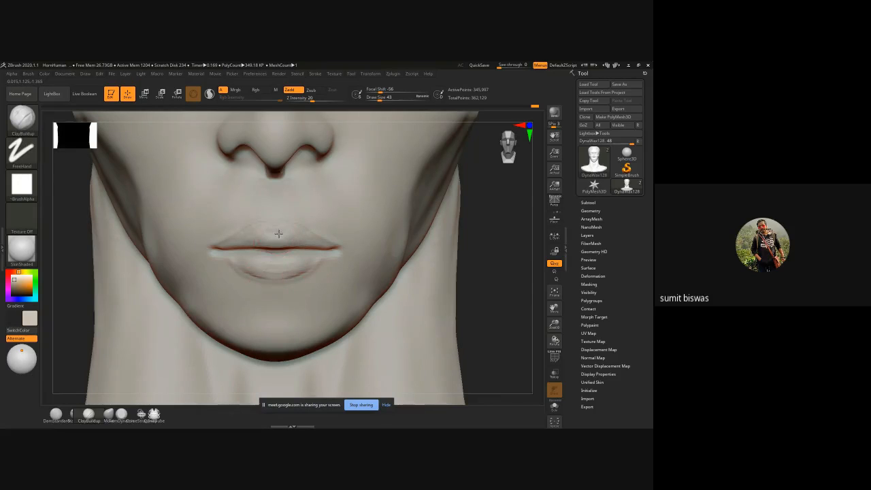
Step: Add volume to the upper and lower lips with ClayBuildup strokes at draw size 43 and smooth them
mouse_move(278, 232)
mouse_down()
mouse_move(249, 233)
mouse_move(225, 258)
mouse_move(246, 276)
mouse_up()
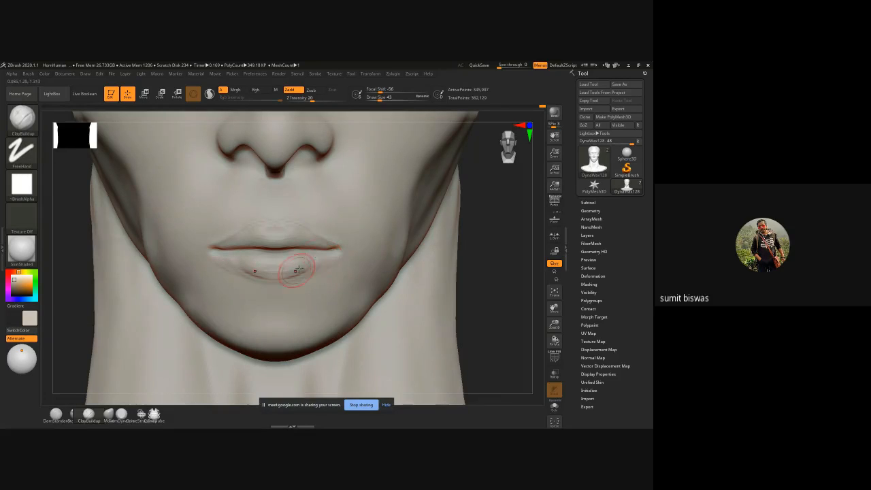
key(shift)
Step: Carve the philtrum between the nose and upper lip with DamStandard at draw size 35
key(b)
key(s)
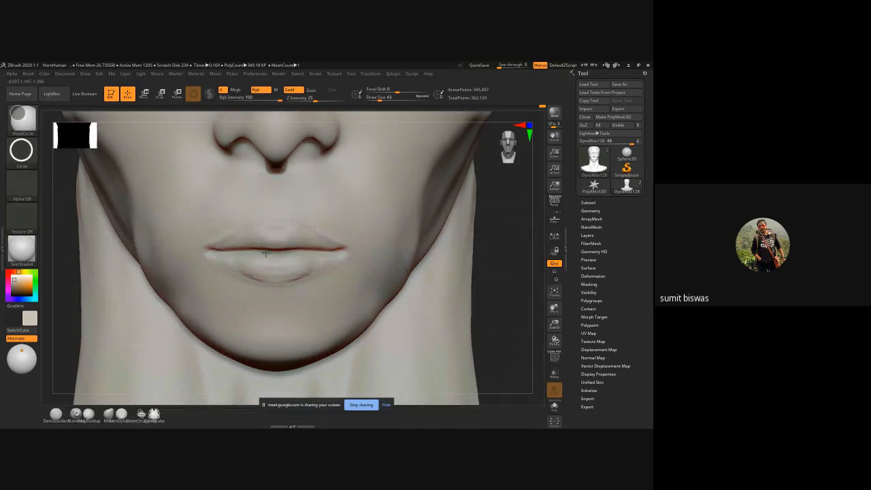
key(bracketleft)
key(bracketleft)
key(bracketleft)
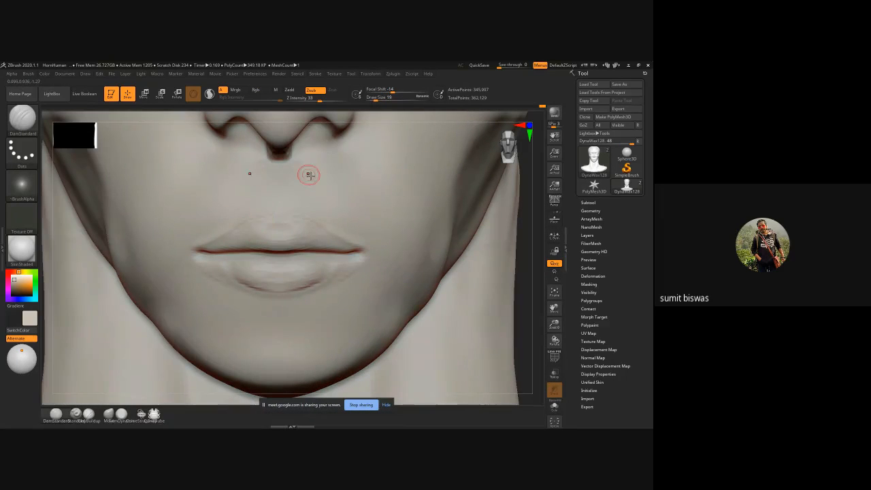
key(bracketright)
key(bracketright)
drag(276, 185, 276, 197)
drag(275, 165, 277, 206)
Step: Define the upper lip's bow and upper border with DamStandard, linking it to the philtrum's edges
mouse_move(277, 215)
mouse_down()
mouse_move(278, 201)
mouse_move(198, 241)
mouse_up()
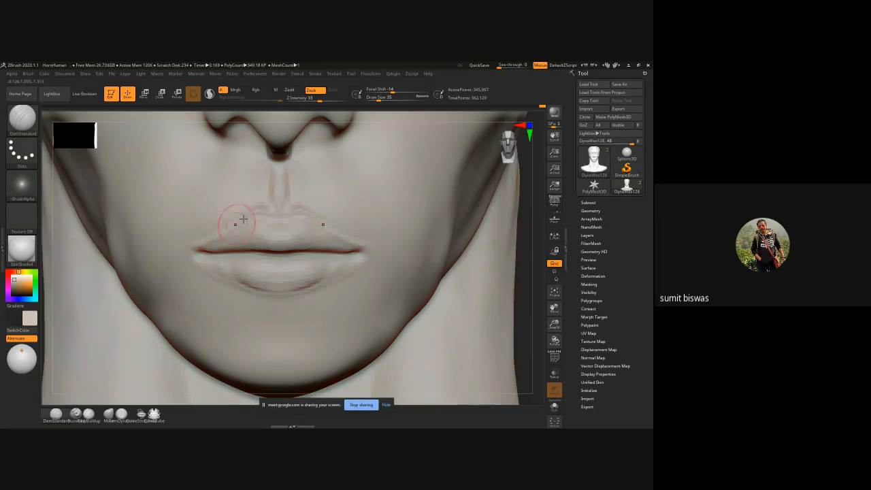
drag(236, 221, 212, 233)
mouse_move(263, 209)
mouse_down()
mouse_move(272, 204)
mouse_move(260, 207)
mouse_up()
drag(269, 166, 261, 209)
mouse_move(271, 166)
mouse_down()
mouse_move(266, 218)
mouse_move(293, 223)
mouse_up()
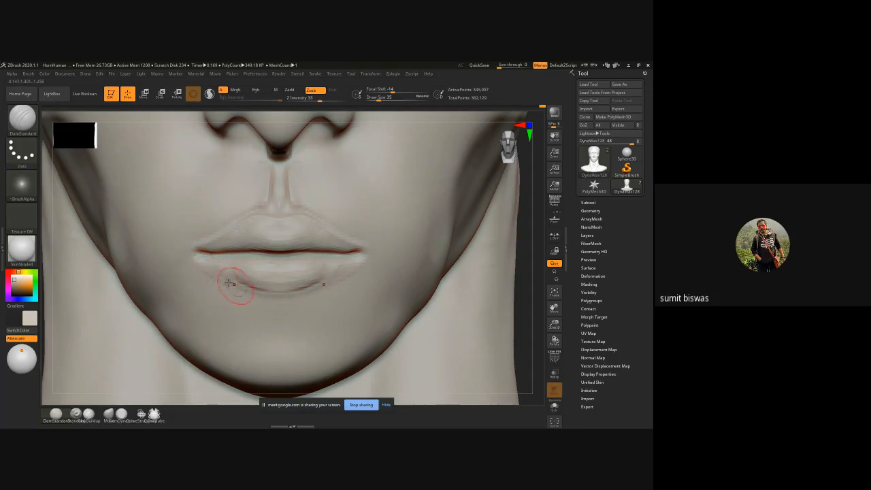
Step: Outline the lower lip's lower edge from the mouth corners to the centre with DamStandard
drag(205, 270, 258, 294)
mouse_move(327, 285)
mouse_down()
mouse_move(362, 264)
mouse_move(283, 297)
mouse_up()
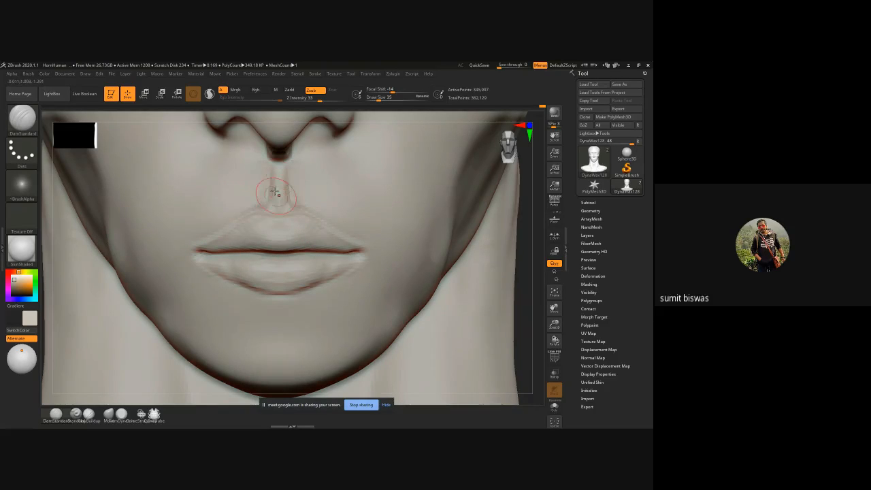
key(shift)
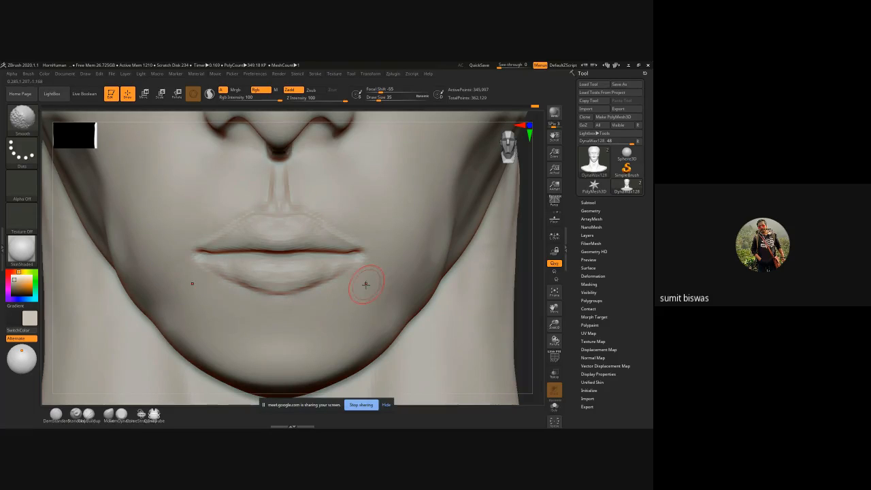
Step: Smooth the lower lip's bottom edge and retouch the lip contours with DamStandard at draw size 35
mouse_move(419, 301)
ctrl+right_down()
mouse_move(465, 298)
mouse_move(423, 245)
mouse_move(389, 262)
ctrl+right_up()
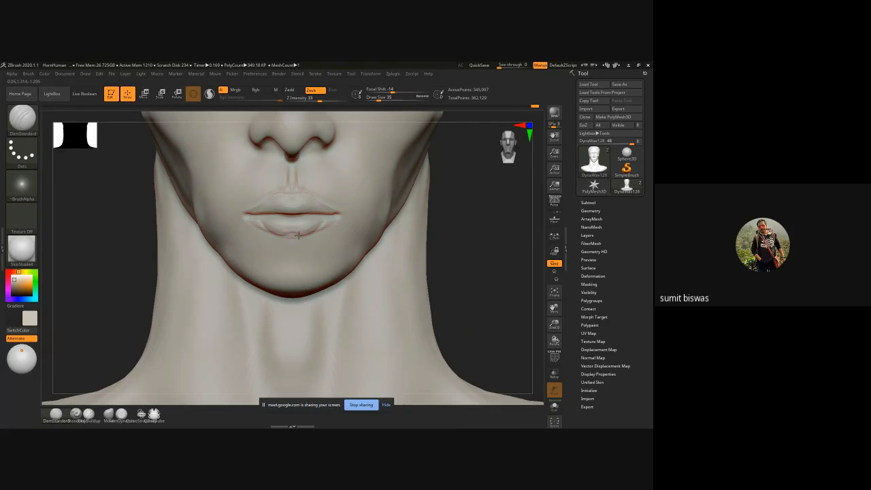
key(shift)
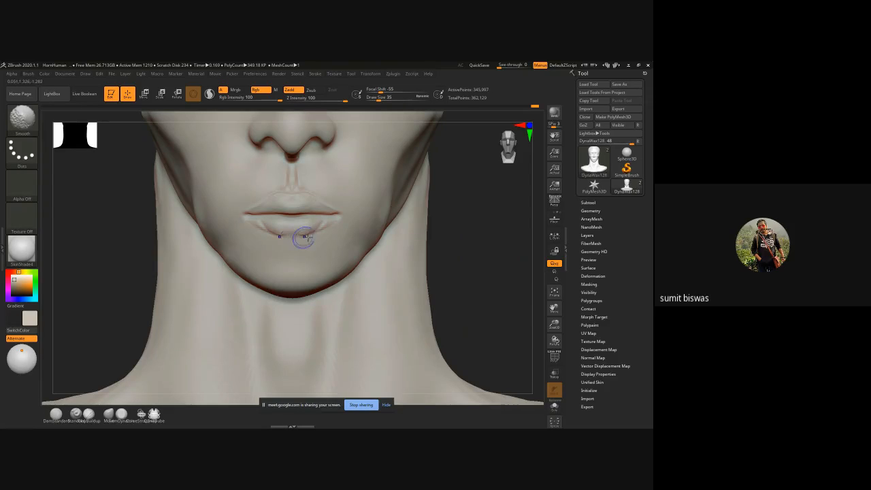
drag(292, 236, 326, 226)
key(shift)
key(ctrl)
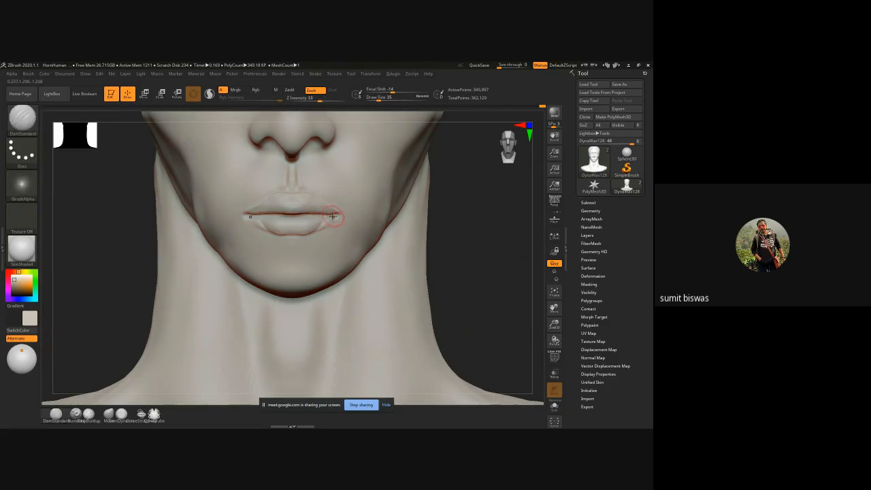
ctrl+right_drag(303, 204, 306, 221)
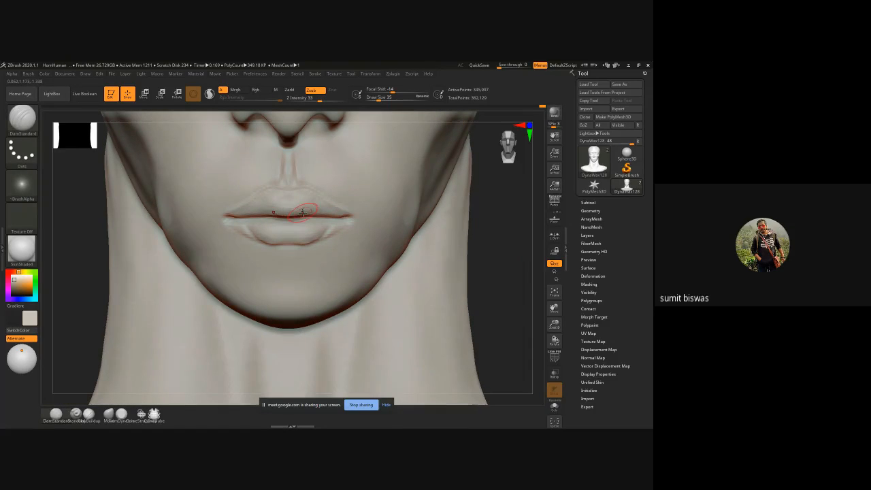
ctrl+right_drag(338, 232, 276, 218)
Step: Refine the philtrum groove with short DamStandard strokes, judging it against the whole face
alt+right_drag(470, 232, 445, 265)
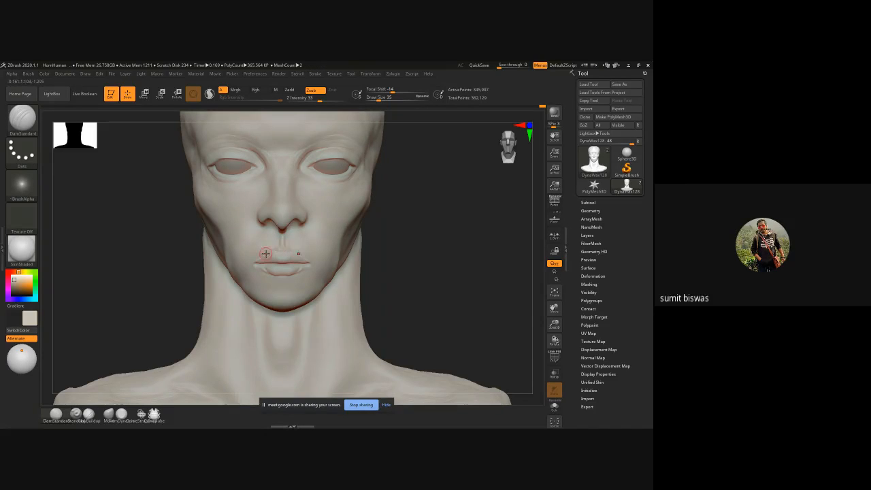
drag(283, 232, 283, 250)
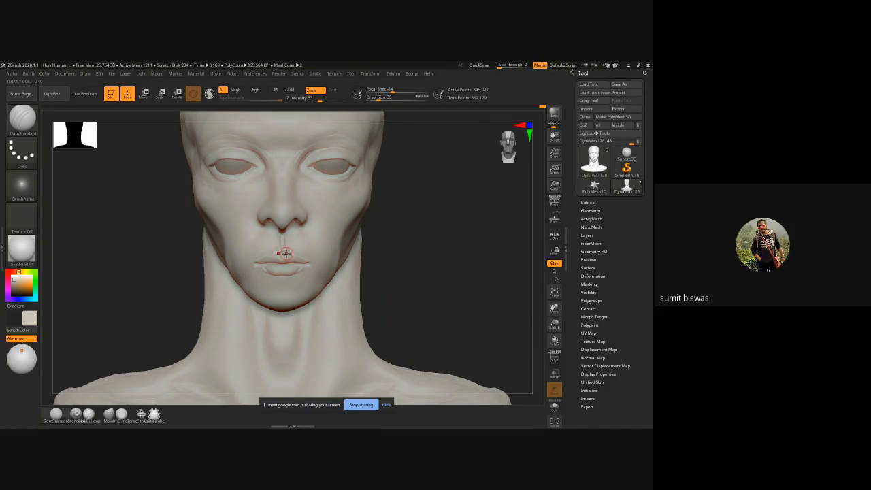
drag(283, 239, 278, 246)
Step: Shape the hollow between the lower lip and chin with ClayBuildup at draw size 95, and smooth it
key(b)
key(c)
key(b)
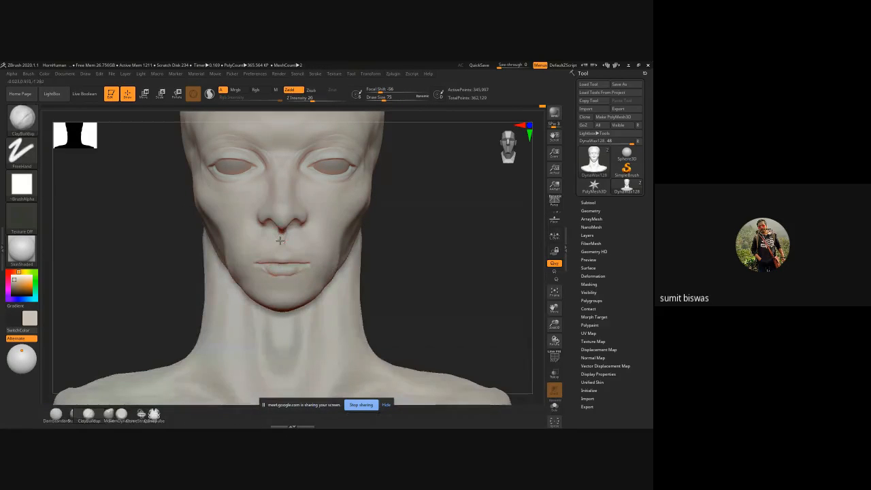
mouse_move(396, 264)
ctrl+right_down()
mouse_move(471, 270)
mouse_move(481, 260)
mouse_move(441, 236)
mouse_move(302, 253)
ctrl+right_up()
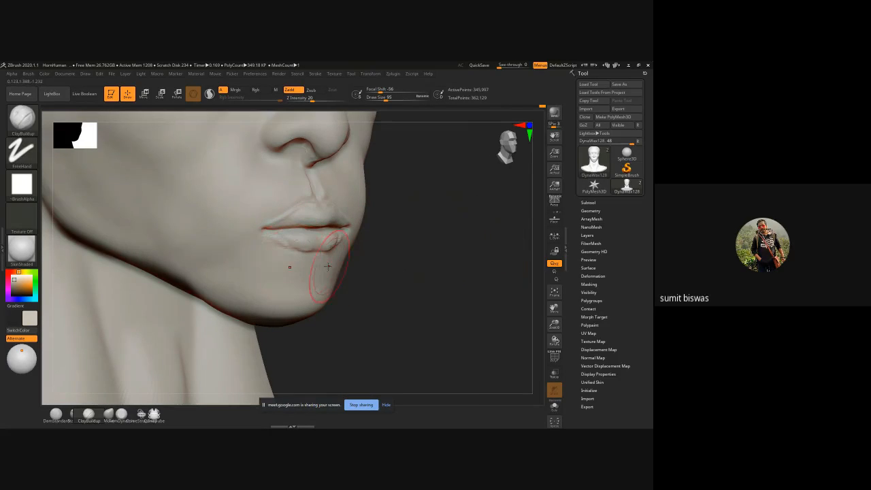
mouse_move(312, 269)
mouse_down()
mouse_move(308, 262)
mouse_move(288, 271)
mouse_move(298, 266)
mouse_move(274, 286)
mouse_up()
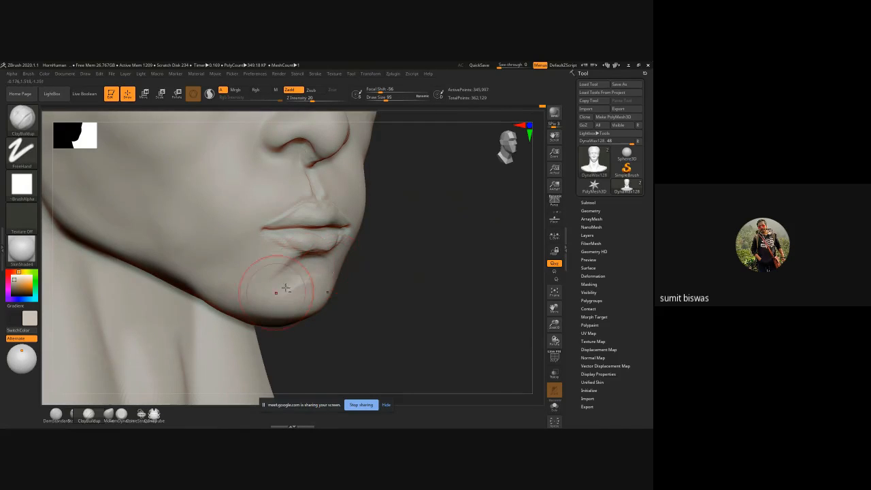
key(shift)
shift+drag(291, 274, 268, 279)
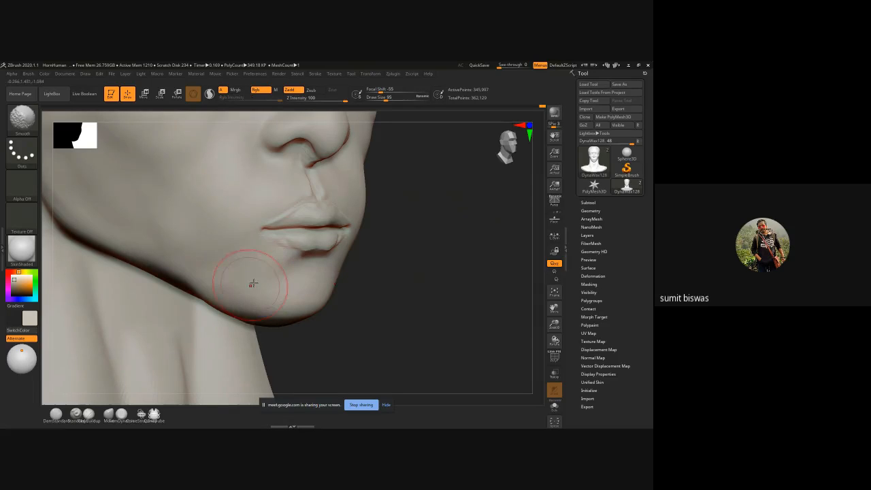
Step: Rework the area below the mouth corners with ClayBuildup at draw size 79 and blend it into the chin
mouse_move(404, 265)
mouse_down()
mouse_move(295, 240)
mouse_move(325, 238)
mouse_up()
drag(107, 271, 122, 303)
drag(533, 250, 272, 246)
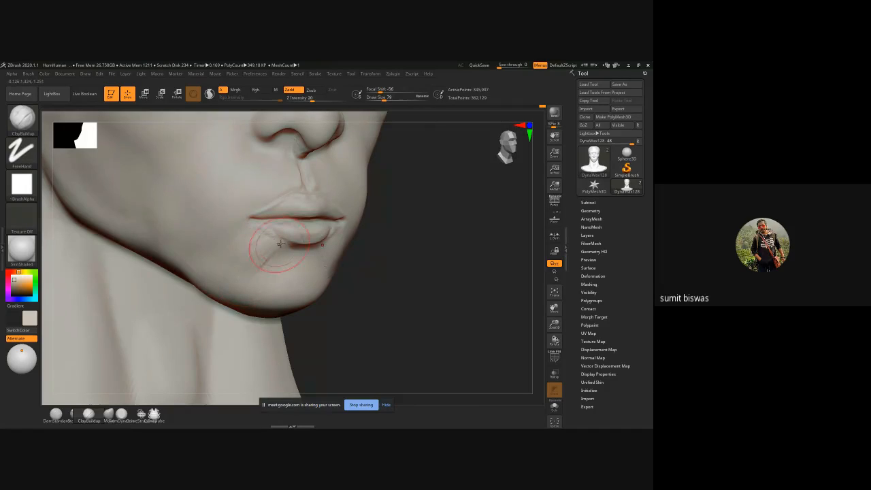
key(shift)
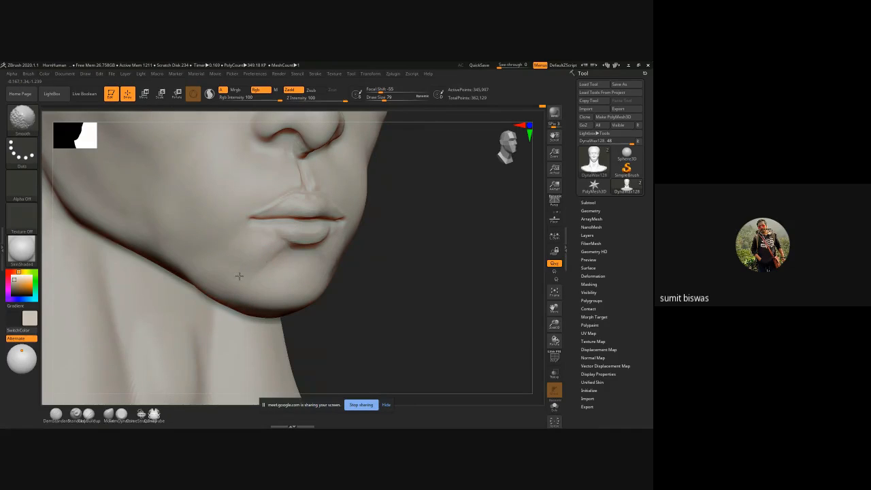
shift+drag(239, 275, 300, 259)
Step: Build up the front of the chin with ClayBuildup at draw size 95 and smooth the strokes
key(bracketright)
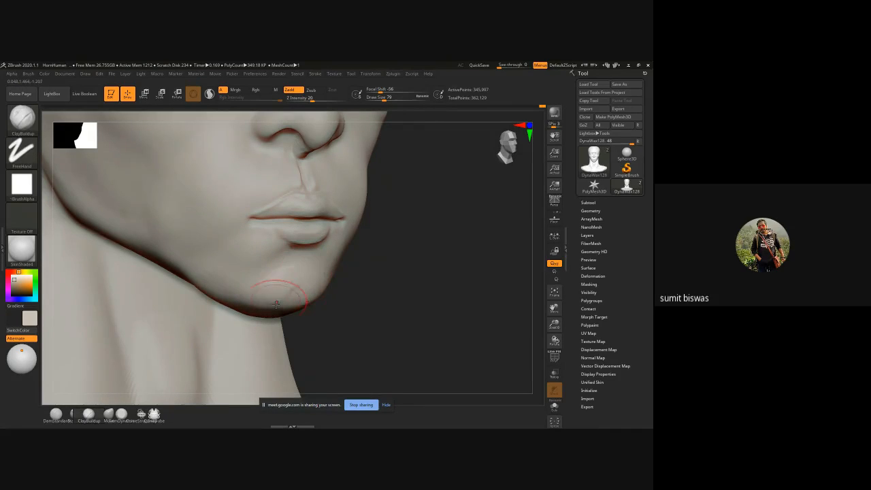
mouse_move(297, 279)
mouse_down()
mouse_move(294, 296)
mouse_move(263, 305)
mouse_up()
mouse_move(348, 292)
mouse_down()
mouse_move(277, 293)
mouse_move(292, 315)
mouse_move(292, 295)
mouse_move(298, 300)
mouse_up()
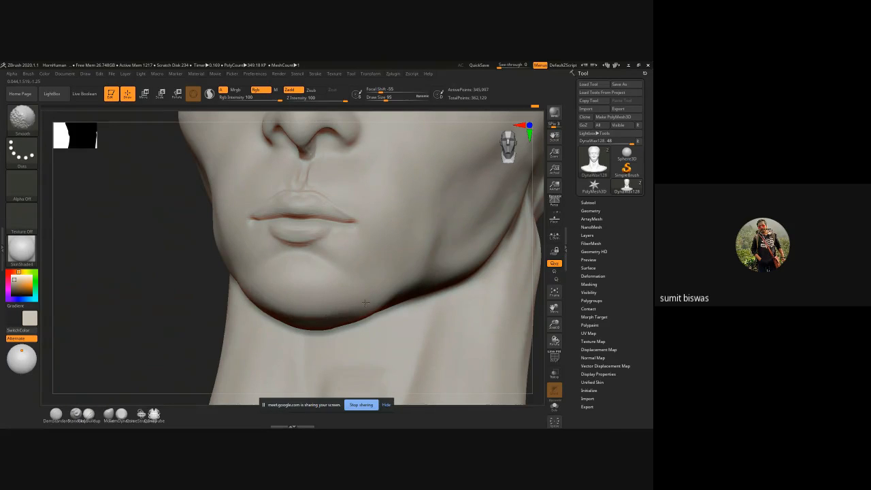
drag(93, 305, 158, 310)
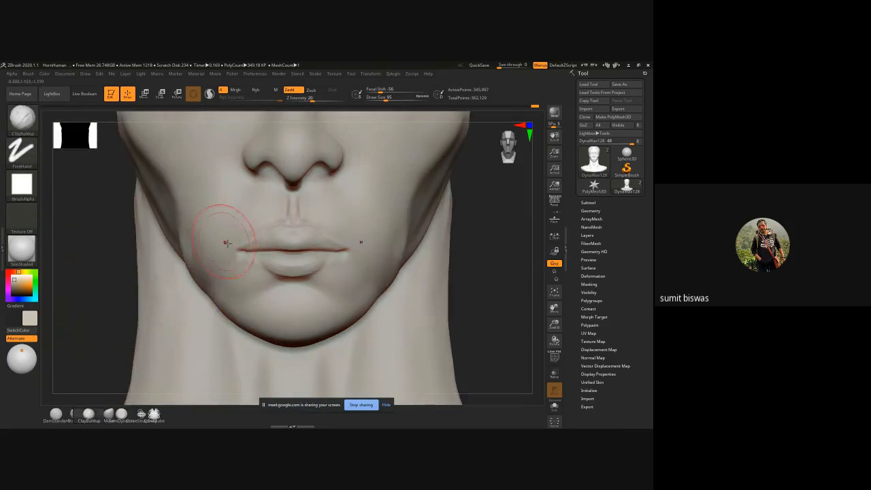
Step: Add volume above the upper lip and around the mouth corners with ClayBuildup at draw size 55
key(bracketleft)
key(bracketleft)
key(bracketleft)
key(bracketleft)
key(bracketleft)
key(bracketleft)
key(bracketleft)
key(bracketright)
key(bracketright)
key(bracketright)
key(bracketright)
drag(239, 224, 238, 229)
mouse_move(247, 192)
mouse_down()
mouse_move(242, 232)
mouse_move(259, 225)
mouse_move(237, 205)
mouse_move(233, 219)
mouse_up()
drag(234, 215, 225, 230)
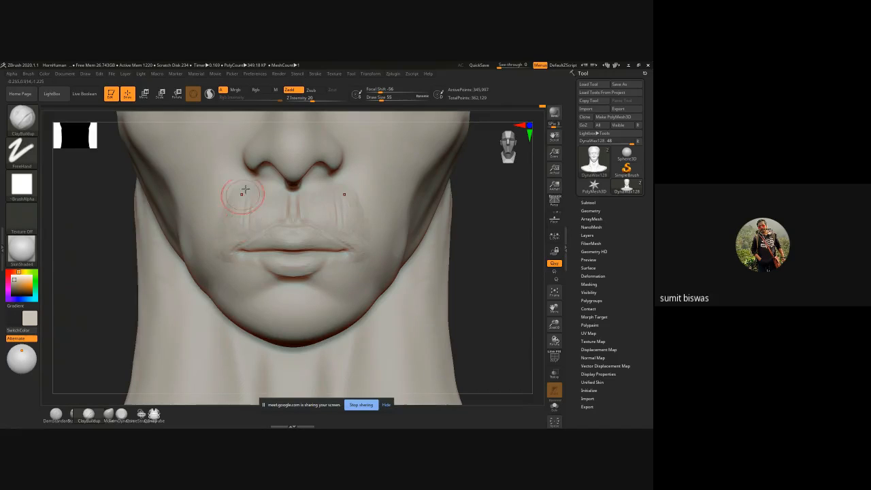
mouse_move(244, 190)
mouse_down()
mouse_move(232, 206)
mouse_move(233, 193)
mouse_move(227, 244)
mouse_move(236, 206)
mouse_move(243, 230)
mouse_move(253, 219)
mouse_up()
drag(260, 192, 266, 219)
mouse_move(255, 196)
shift+mouse_down()
mouse_move(240, 213)
mouse_move(229, 274)
shift+mouse_up()
Step: Carve the nasolabial fold from the nostril wing toward the mouth corner with DamStandard at draw size 55, then soften it
mouse_move(113, 241)
mouse_down()
mouse_move(126, 269)
mouse_move(260, 178)
mouse_up()
key(b)
key(d)
key(s)
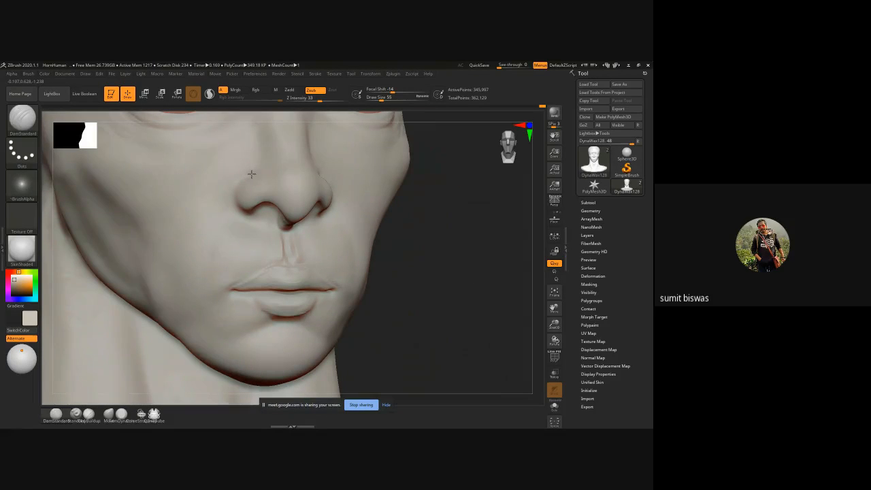
drag(483, 195, 253, 170)
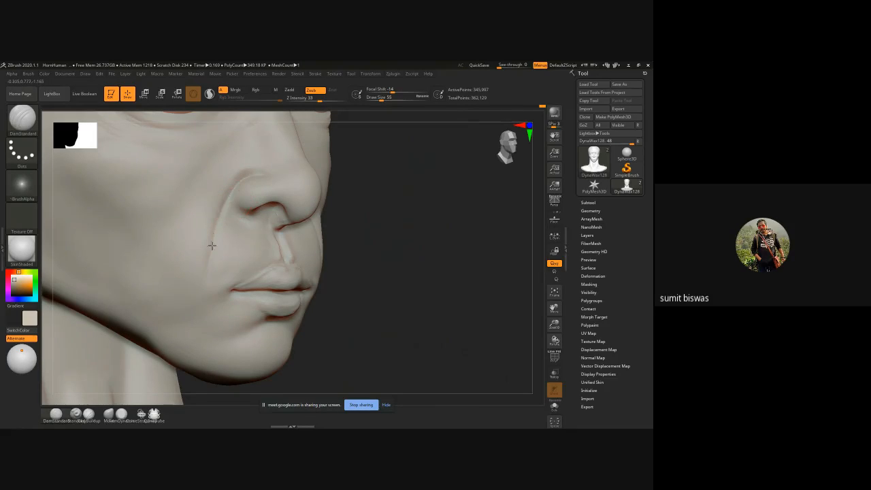
key(shift)
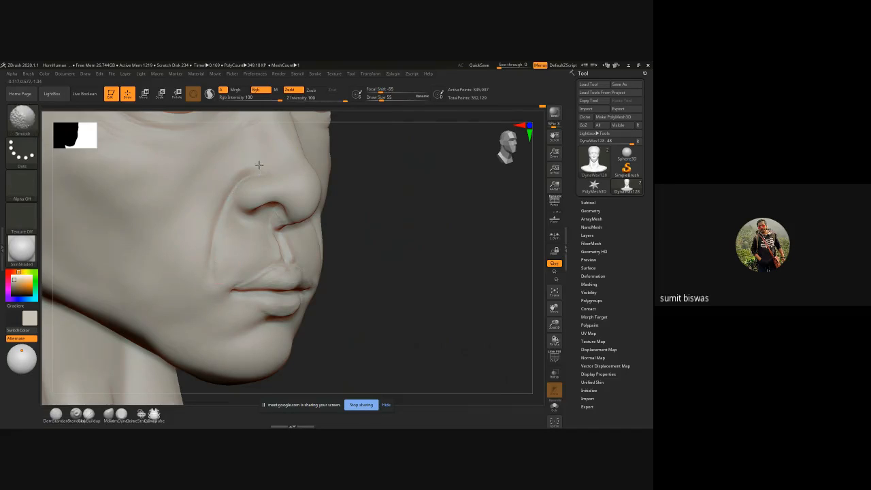
shift+drag(211, 254, 207, 293)
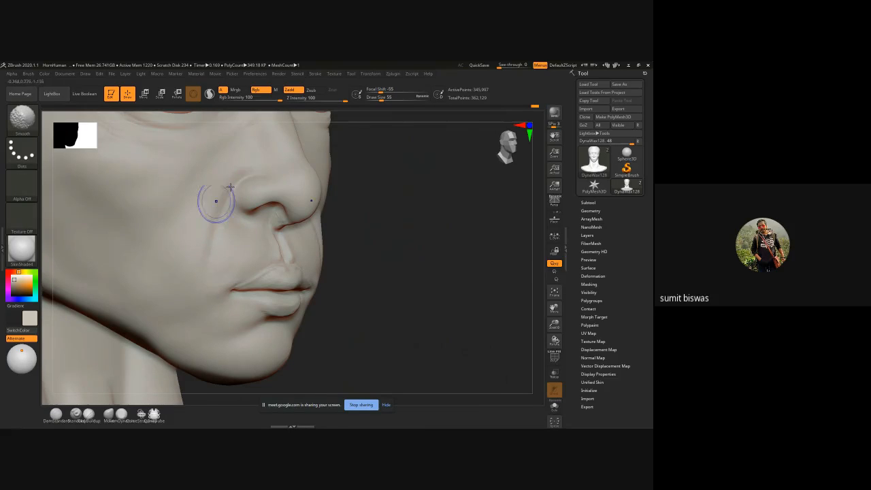
shift+drag(235, 178, 205, 261)
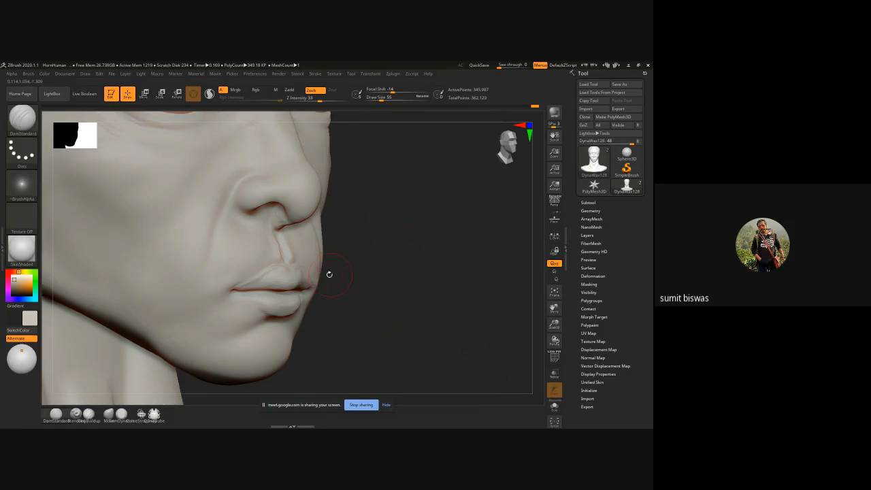
mouse_move(287, 268)
mouse_down()
mouse_move(272, 218)
mouse_move(287, 262)
mouse_up()
Step: Fill the area below the nostril with ClayBuildup strokes at draw size 55 and smooth it
key(b)
key(c)
key(b)
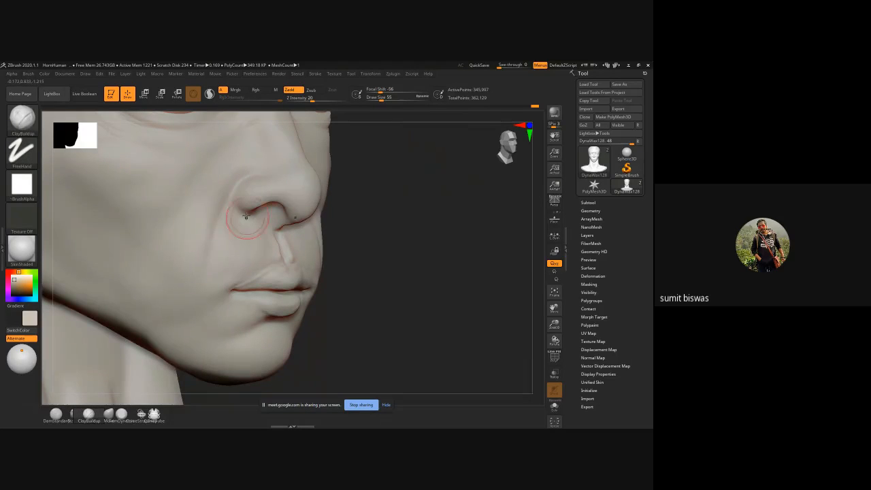
mouse_move(235, 208)
mouse_down()
mouse_move(250, 239)
mouse_move(273, 249)
mouse_move(266, 220)
mouse_move(270, 238)
mouse_up()
key(shift)
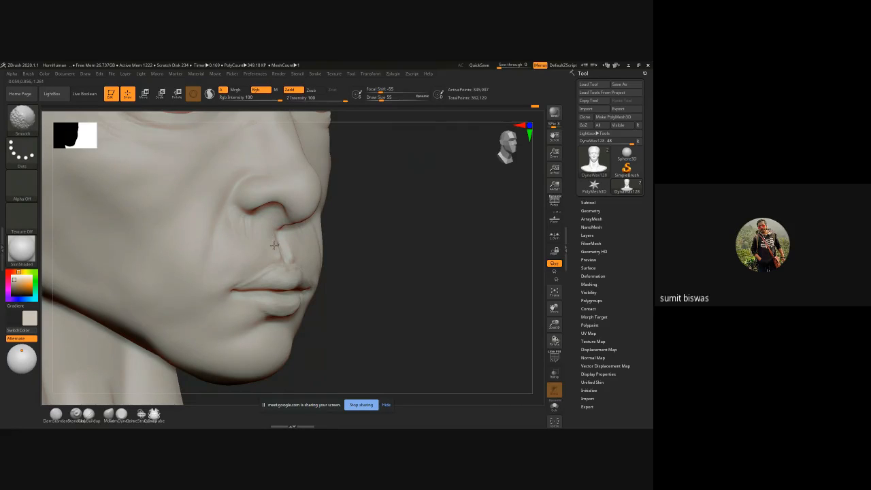
mouse_move(232, 214)
shift+mouse_down()
mouse_move(226, 231)
mouse_move(279, 219)
shift+mouse_up()
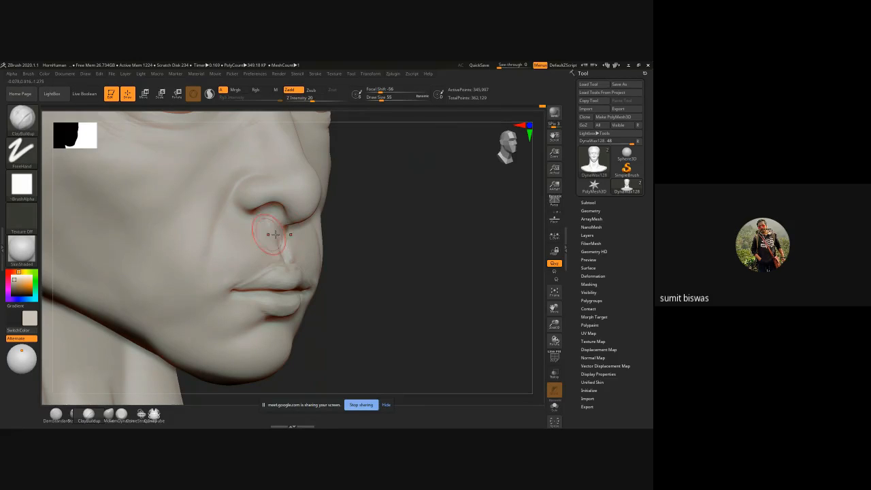
Step: Refine the upper lip and philtrum with ClayBuildup at draw size 43, working in profile and from the front
drag(381, 233, 291, 224)
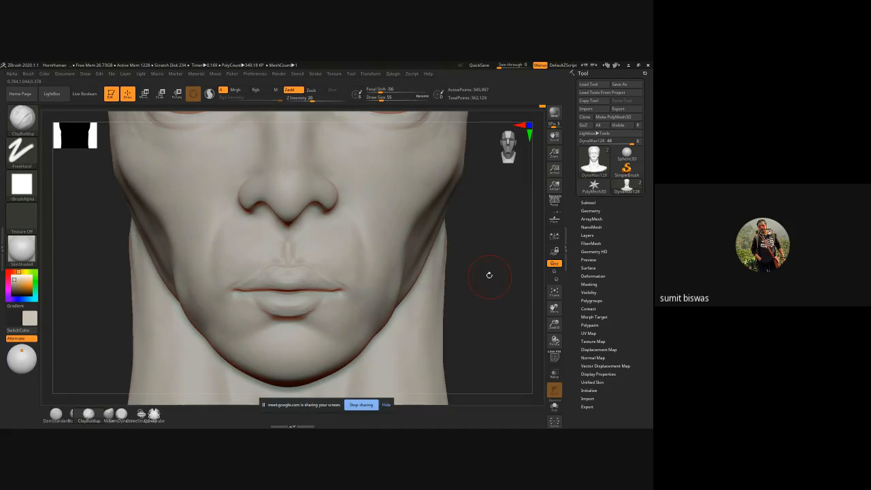
drag(488, 275, 414, 253)
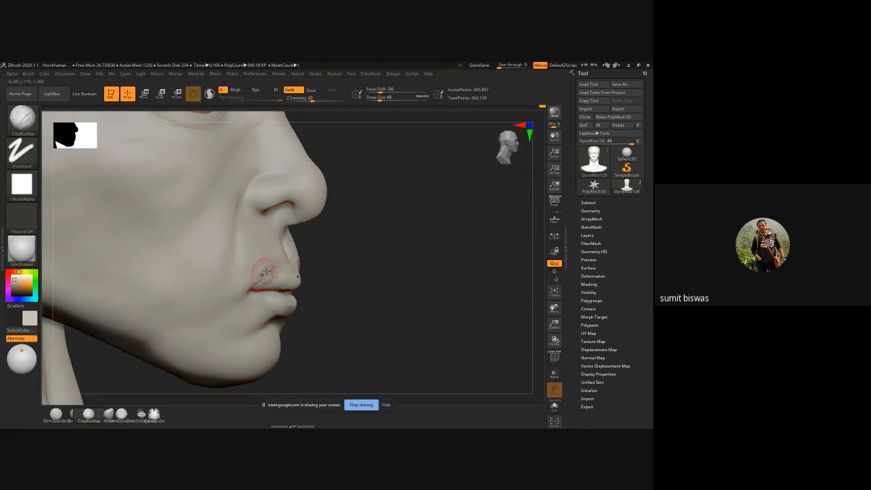
key(shift)
mouse_move(337, 255)
mouse_down()
mouse_move(325, 253)
mouse_move(291, 276)
mouse_up()
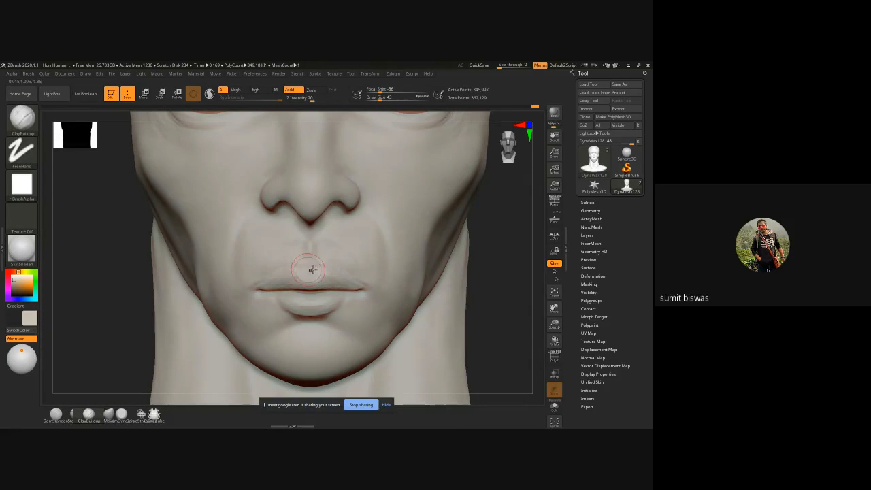
drag(294, 245, 299, 268)
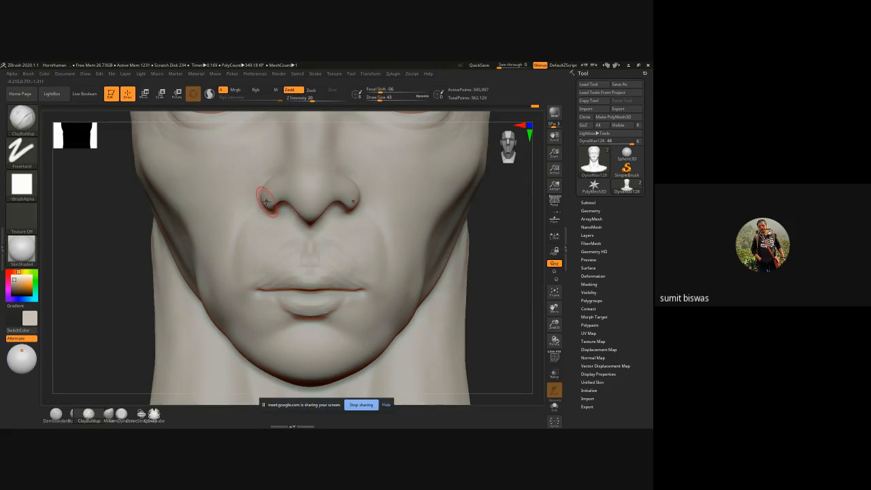
Step: Smooth the jaw side, outer brow and cheek with the Smooth brush at draw size 115
key(f)
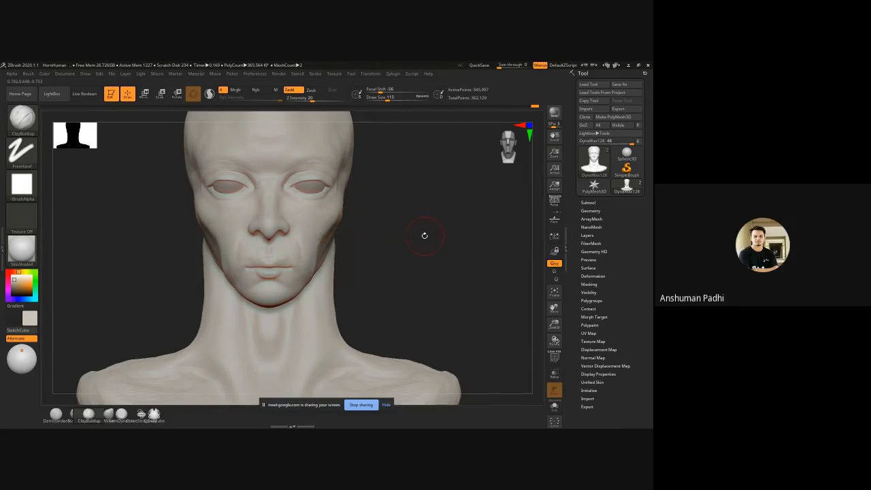
mouse_move(424, 236)
mouse_down()
mouse_move(345, 238)
mouse_move(343, 226)
mouse_move(325, 270)
mouse_up()
key(shift)
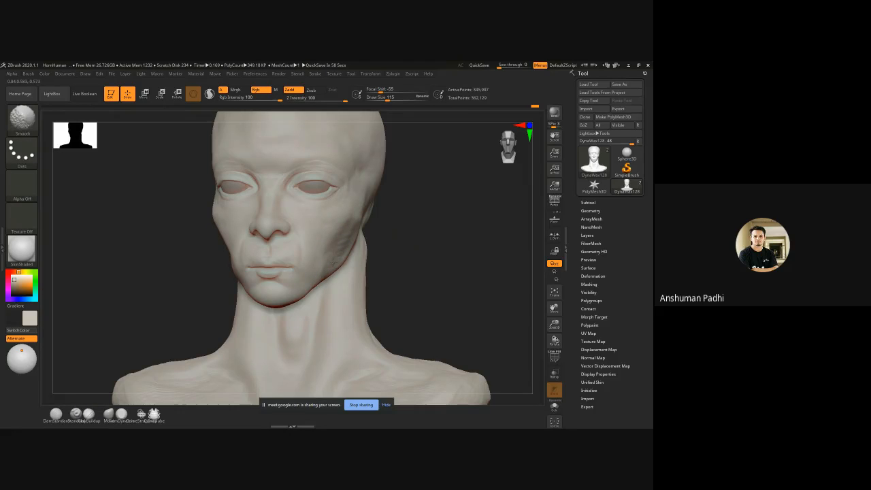
mouse_move(418, 229)
mouse_down()
mouse_move(429, 235)
mouse_move(403, 225)
mouse_up()
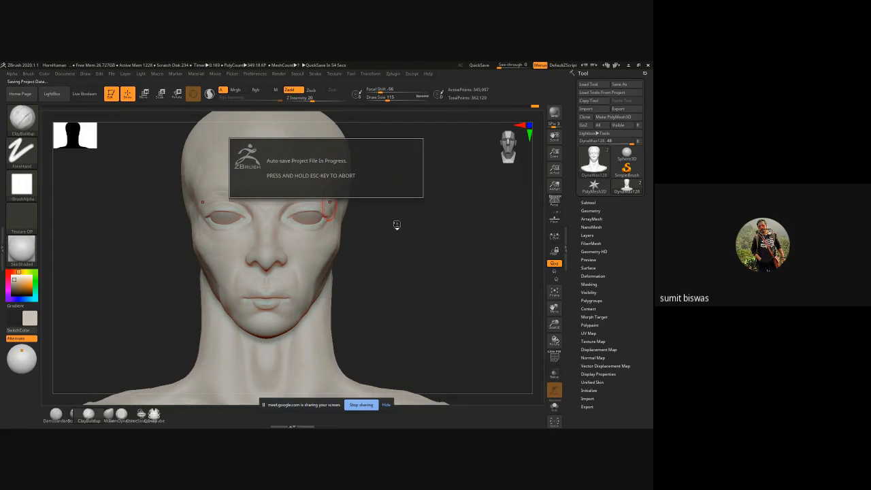
key(shift)
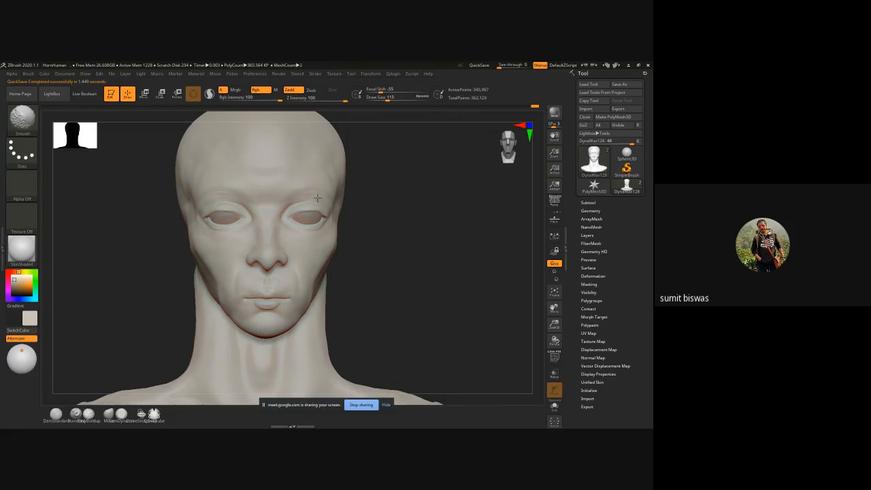
shift+drag(313, 238, 294, 229)
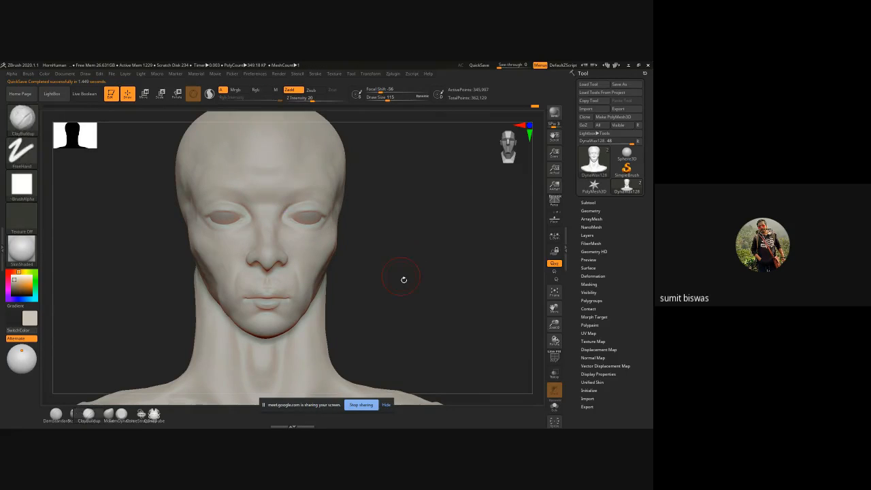
Step: Build up the front of the neck around the throat with ClayBuildup at draw size 163, working from below and in three-quarter view
mouse_move(402, 278)
alt+mouse_down()
mouse_move(388, 249)
mouse_move(396, 247)
alt+mouse_up()
ctrl+right_drag(396, 247, 379, 253)
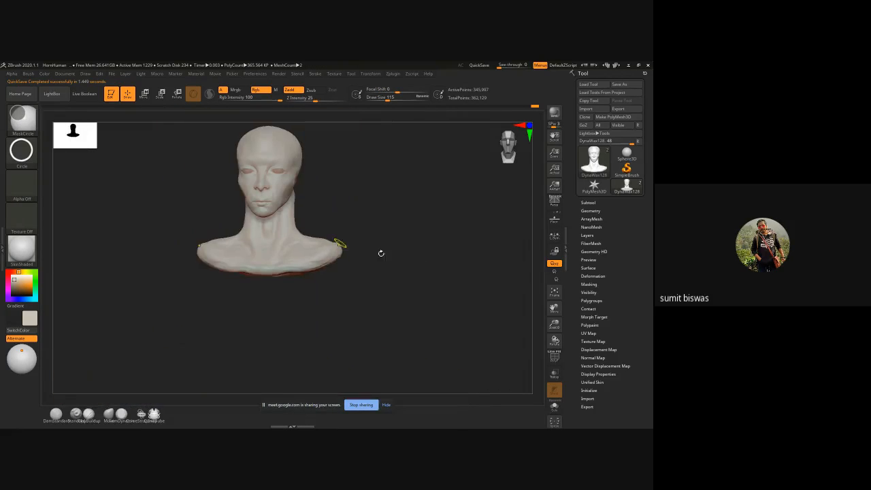
mouse_move(377, 190)
alt+mouse_down()
mouse_move(381, 220)
mouse_move(350, 256)
mouse_move(362, 251)
alt+mouse_up()
ctrl+right_drag(292, 234, 309, 259)
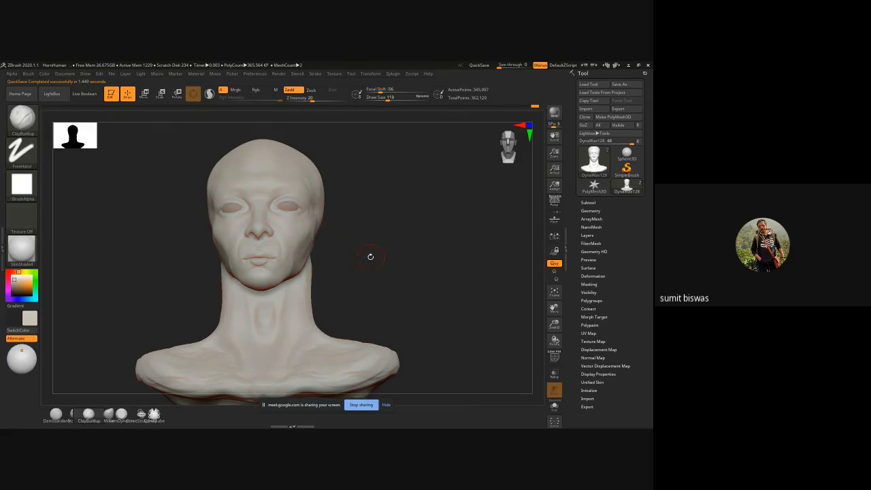
mouse_move(398, 266)
mouse_down()
mouse_move(357, 270)
mouse_move(255, 315)
mouse_move(217, 262)
mouse_move(367, 238)
mouse_move(381, 231)
mouse_move(375, 183)
mouse_move(240, 245)
mouse_up()
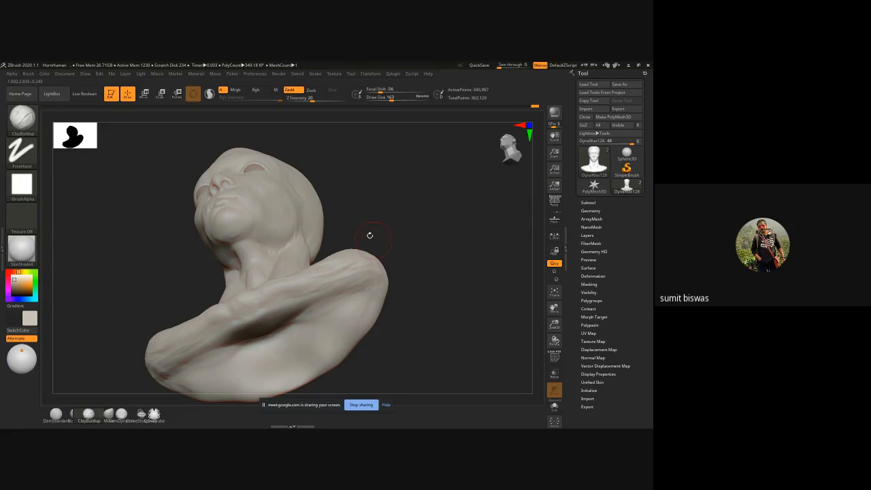
drag(369, 234, 281, 266)
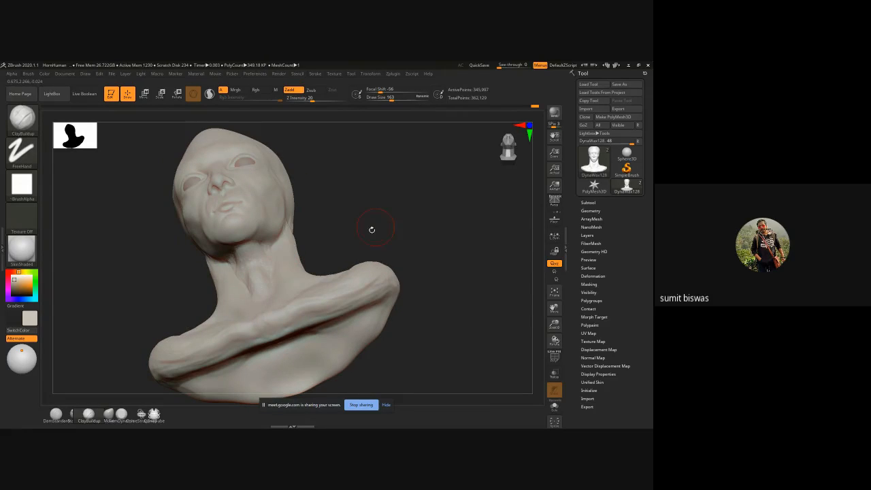
drag(372, 228, 296, 279)
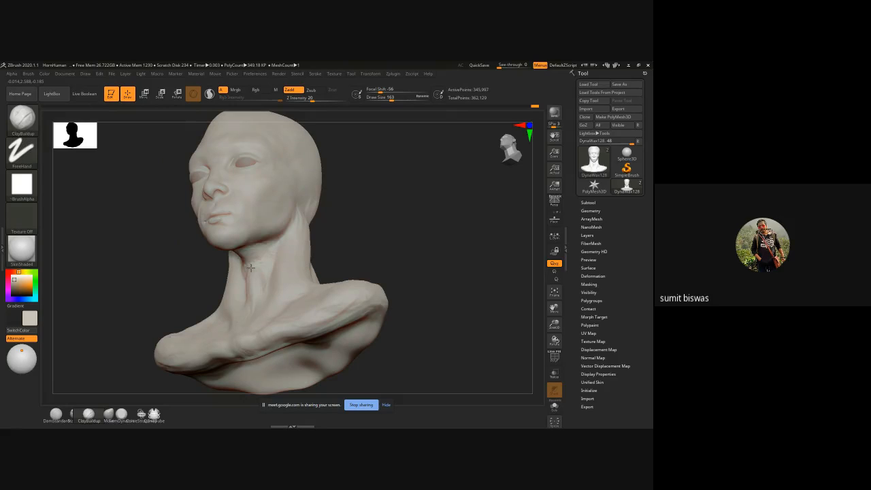
drag(379, 243, 281, 246)
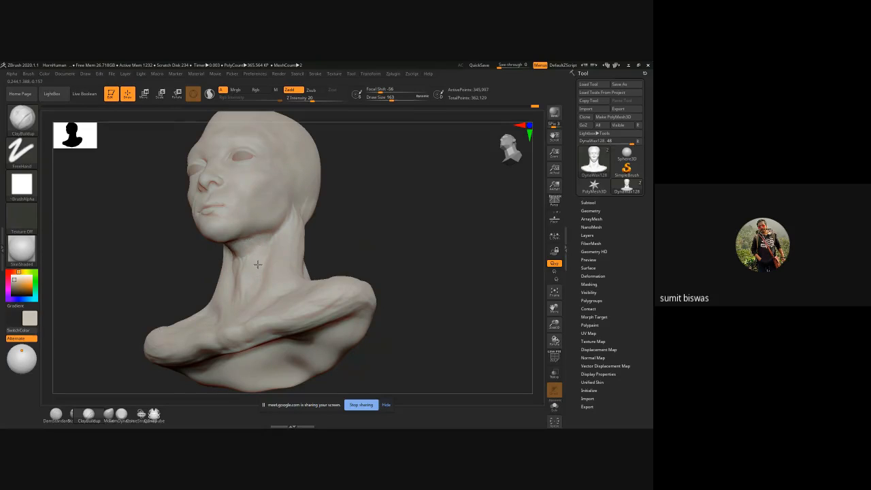
Step: Build the side neck muscle from behind the jaw down to the collarbone with ClayBuildup strokes at draw size 219
drag(381, 226, 364, 224)
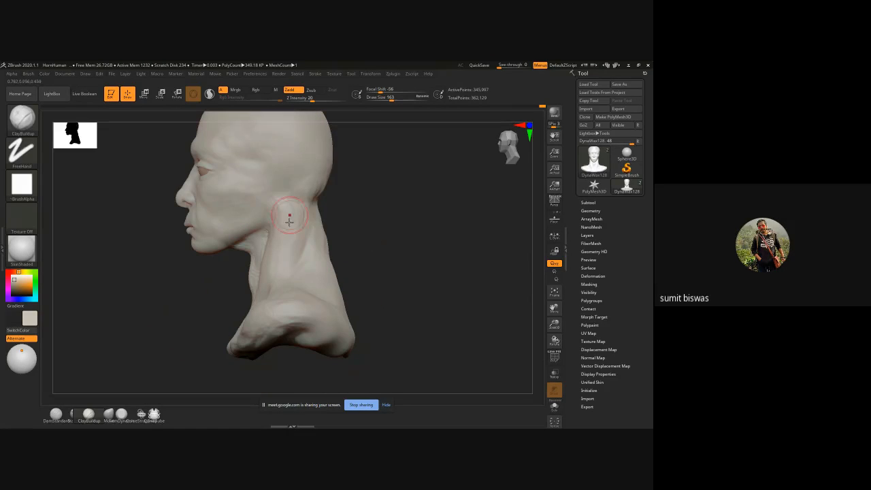
key(bracketright)
mouse_move(317, 190)
mouse_down()
mouse_move(308, 221)
mouse_move(287, 228)
mouse_move(274, 251)
mouse_move(277, 268)
mouse_up()
drag(351, 224, 373, 222)
mouse_move(292, 194)
mouse_down()
mouse_move(266, 282)
mouse_move(263, 268)
mouse_move(241, 311)
mouse_up()
drag(262, 274, 234, 319)
drag(270, 256, 249, 318)
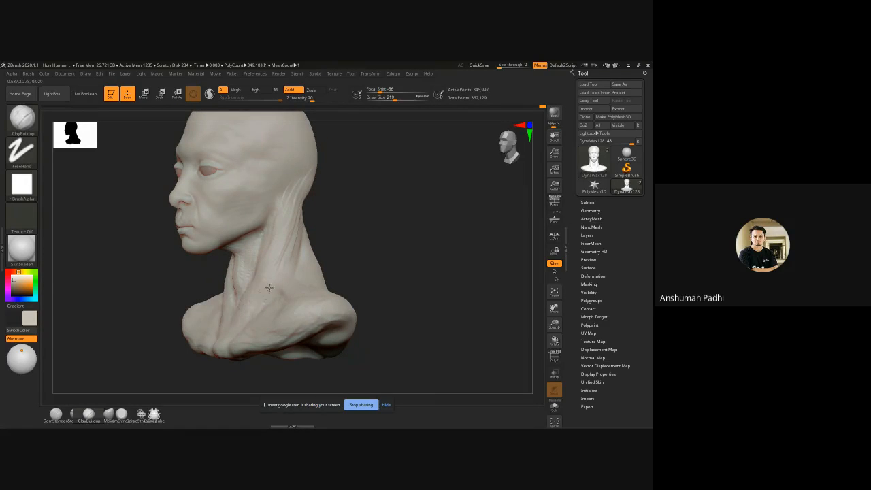
drag(268, 288, 243, 334)
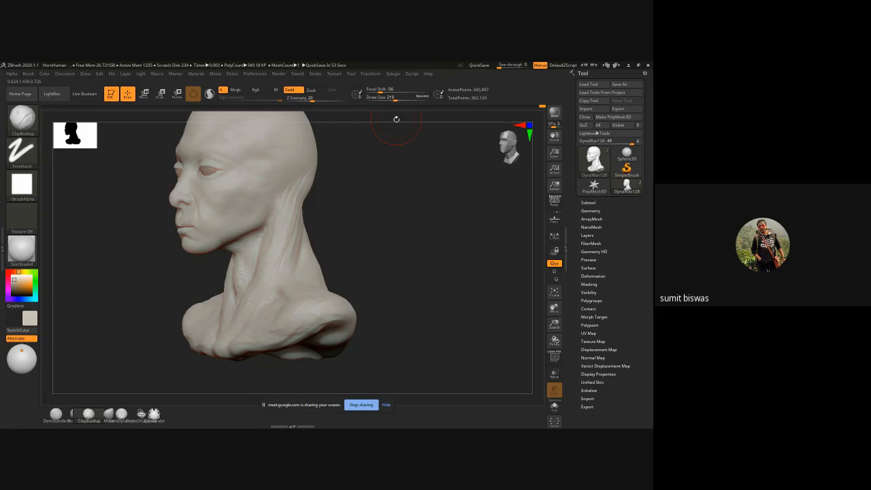
Step: Narrow both sides of the neck below the jaw with the Move brush at draw size 311
drag(398, 278, 360, 263)
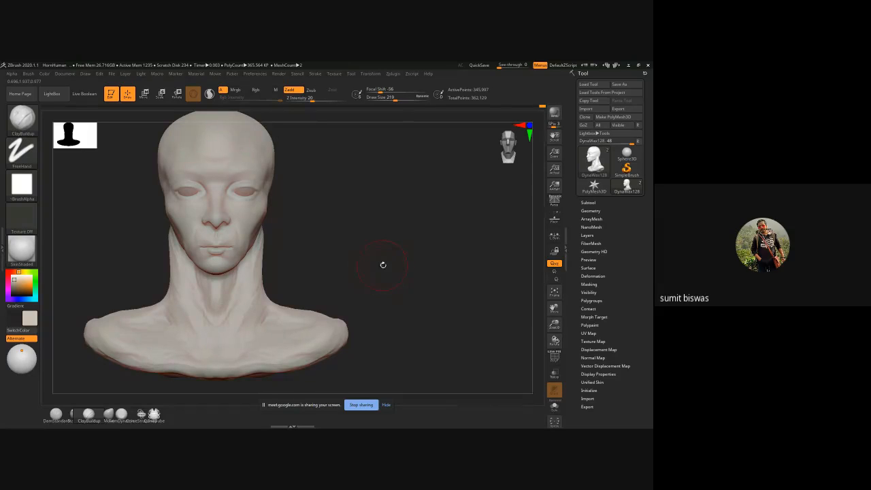
mouse_move(363, 276)
mouse_down()
mouse_move(350, 265)
mouse_move(380, 237)
mouse_up()
key(b)
key(m)
key(v)
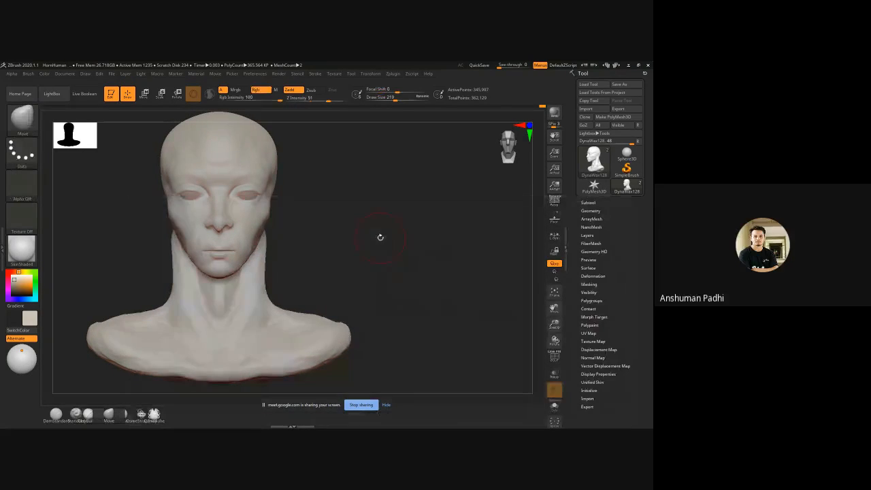
key(])
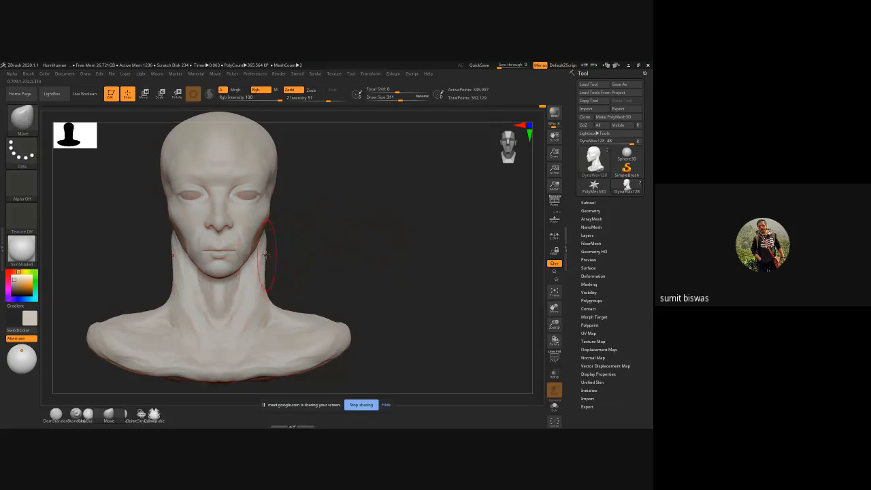
mouse_move(267, 253)
mouse_down()
mouse_move(257, 252)
mouse_move(267, 249)
mouse_move(261, 237)
mouse_up()
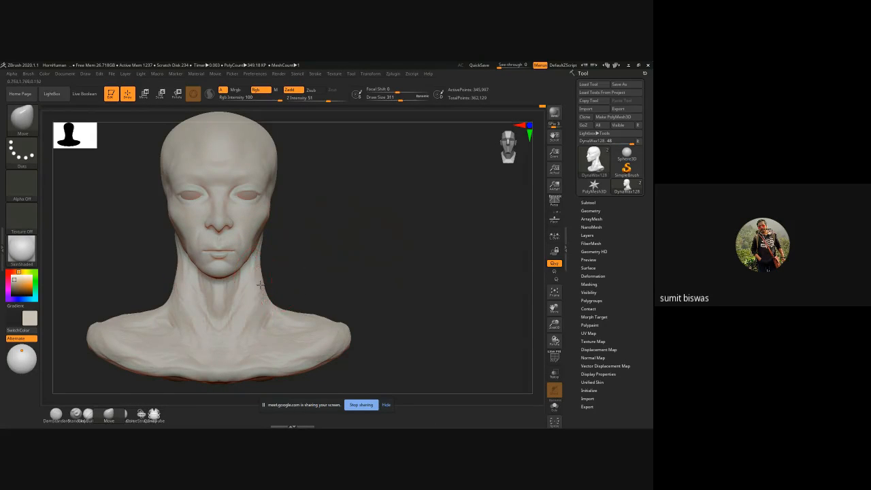
drag(265, 282, 260, 282)
Step: Raise the slope between neck and shoulder with the Move brush, enlarge it to draw size 419 and work on the profile
mouse_move(142, 315)
mouse_down()
mouse_move(152, 309)
mouse_move(141, 298)
mouse_move(109, 307)
mouse_move(149, 300)
mouse_up()
key(bracketright)
key(bracketright)
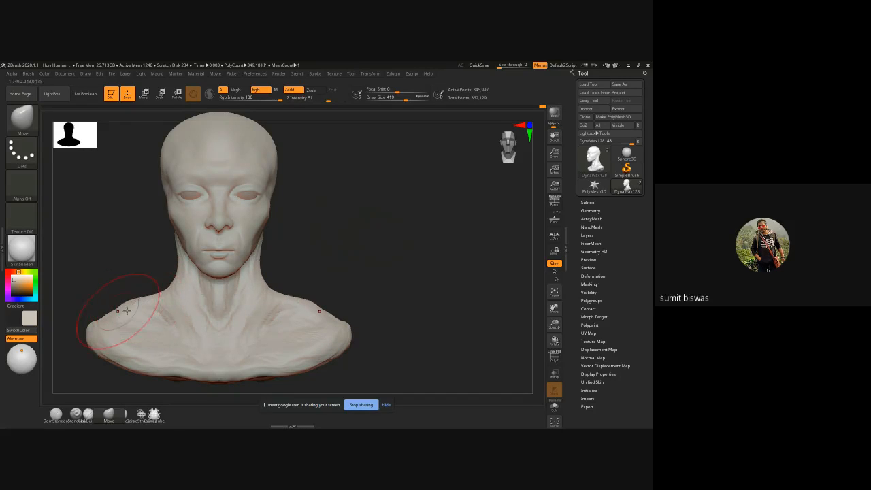
mouse_move(358, 269)
mouse_down()
mouse_move(224, 284)
mouse_move(196, 276)
mouse_up()
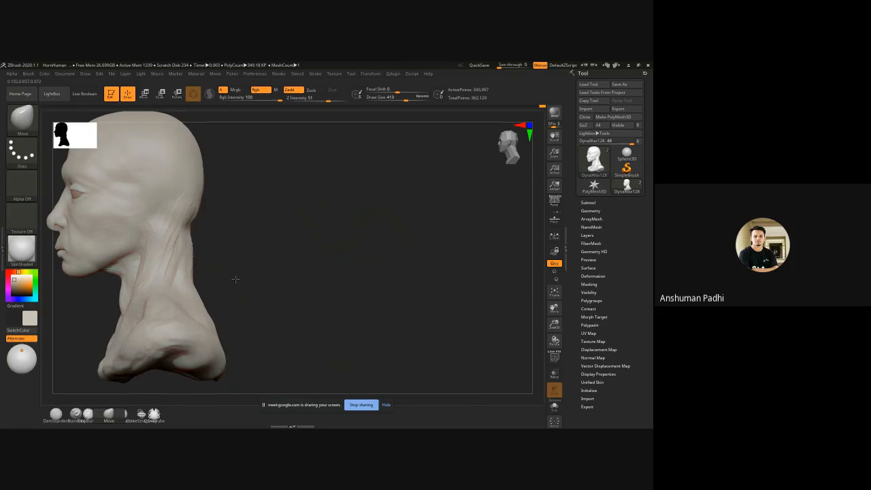
alt+drag(270, 276, 370, 251)
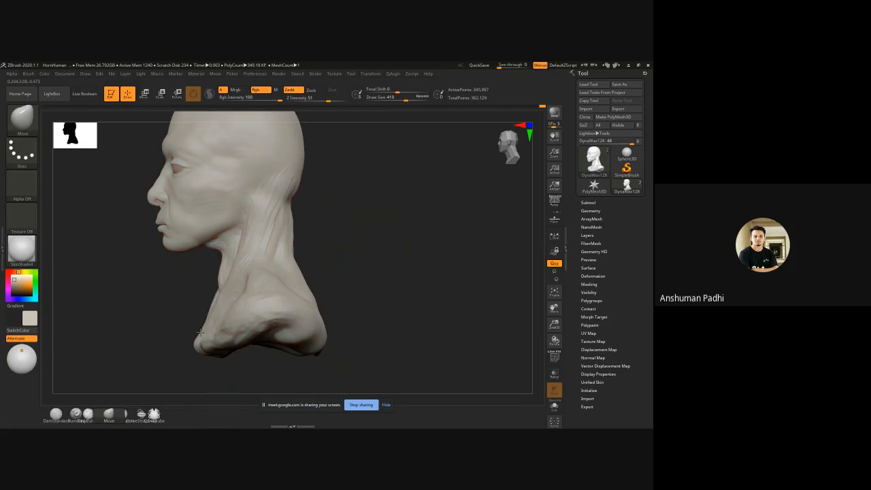
Step: Reshape the tops of the shoulders beside the neck with the Move brush at draw size 511
mouse_move(170, 306)
mouse_down()
mouse_move(307, 252)
mouse_move(321, 261)
mouse_move(324, 203)
mouse_up()
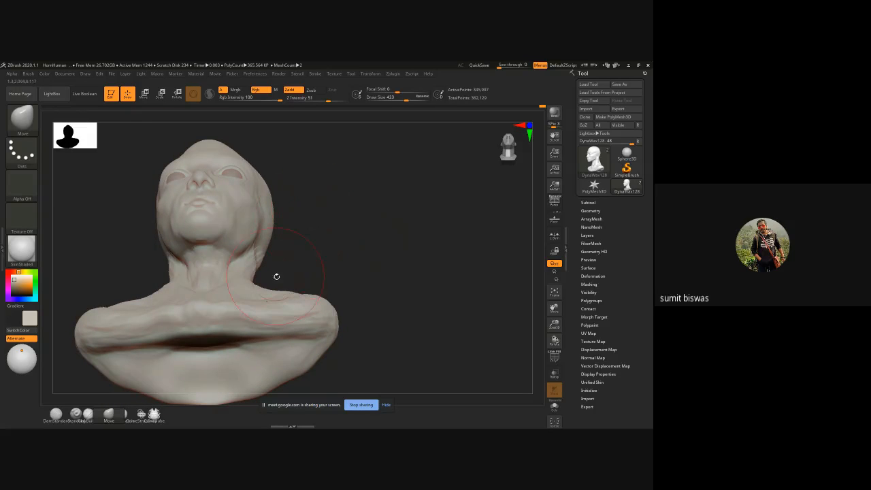
key(bracketright)
key(bracketright)
mouse_move(266, 297)
mouse_down()
mouse_move(265, 286)
mouse_move(264, 294)
mouse_up()
mouse_move(338, 237)
mouse_down()
mouse_move(350, 279)
mouse_move(373, 305)
mouse_move(367, 297)
mouse_move(352, 302)
mouse_up()
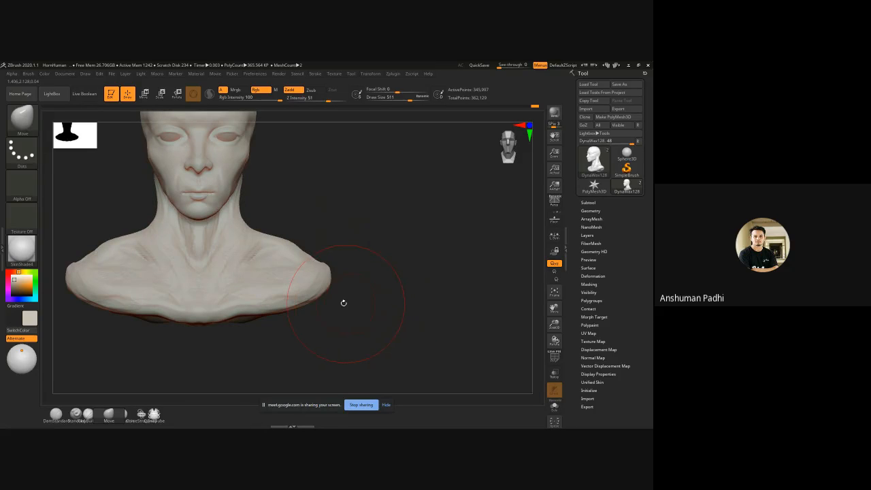
Step: Build up the collarbones and upper chest with ClayBuildup at draw size 367
key(b)
key(c)
key(b)
alt+drag(344, 234, 374, 256)
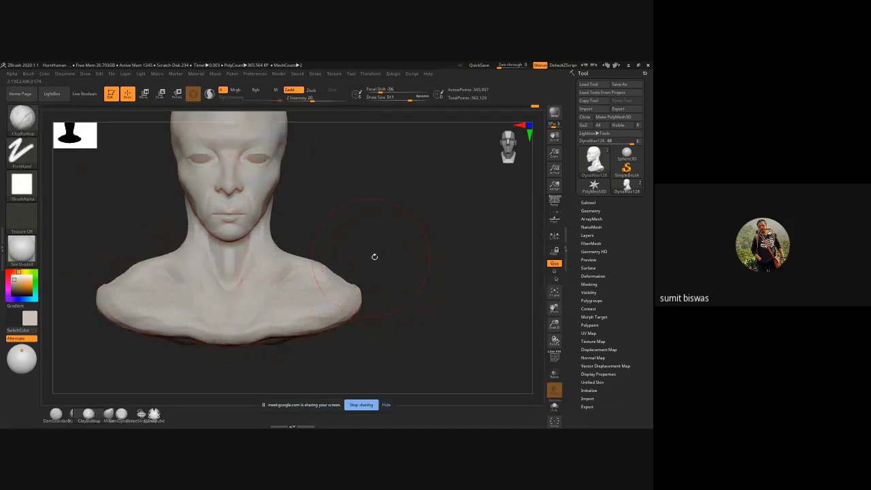
key(bracketleft)
key(bracketleft)
key(bracketleft)
key(bracketleft)
key(bracketleft)
key(bracketleft)
key(bracketleft)
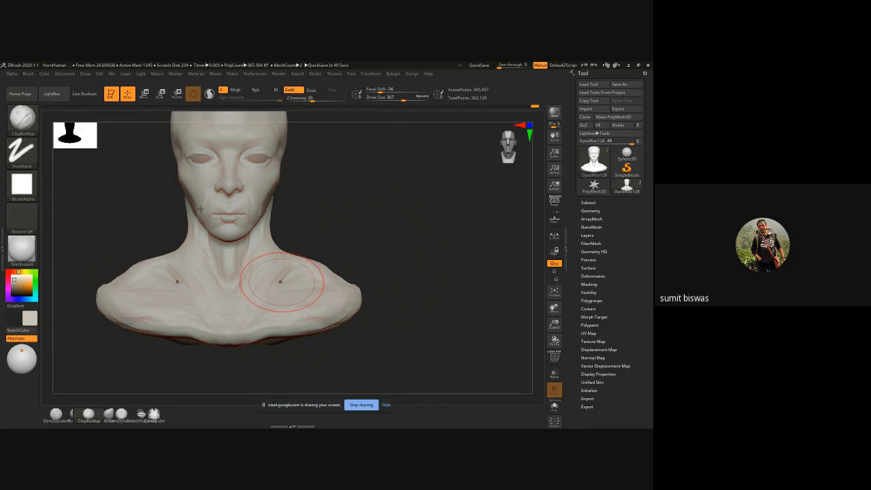
mouse_move(406, 236)
mouse_down()
mouse_move(369, 237)
mouse_move(258, 296)
mouse_move(319, 306)
mouse_move(366, 294)
mouse_up()
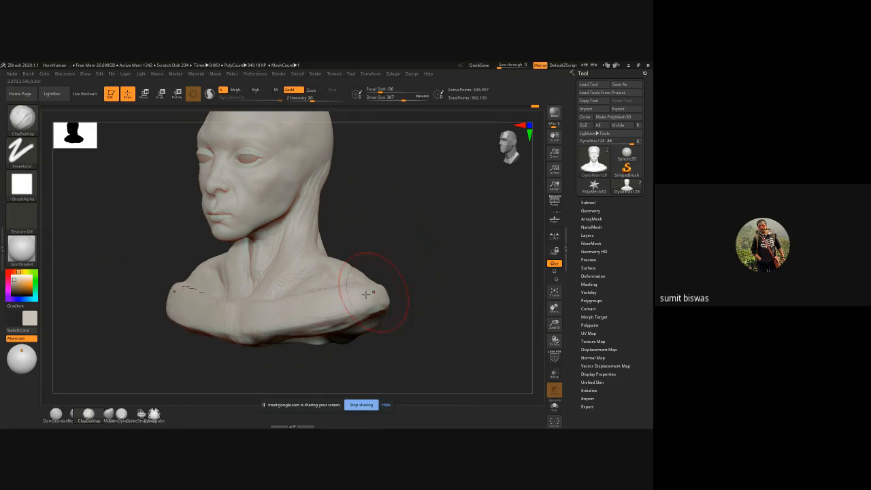
drag(259, 316, 344, 295)
drag(369, 255, 413, 257)
mouse_move(320, 281)
mouse_down()
mouse_move(280, 298)
mouse_move(262, 288)
mouse_up()
drag(329, 287, 264, 301)
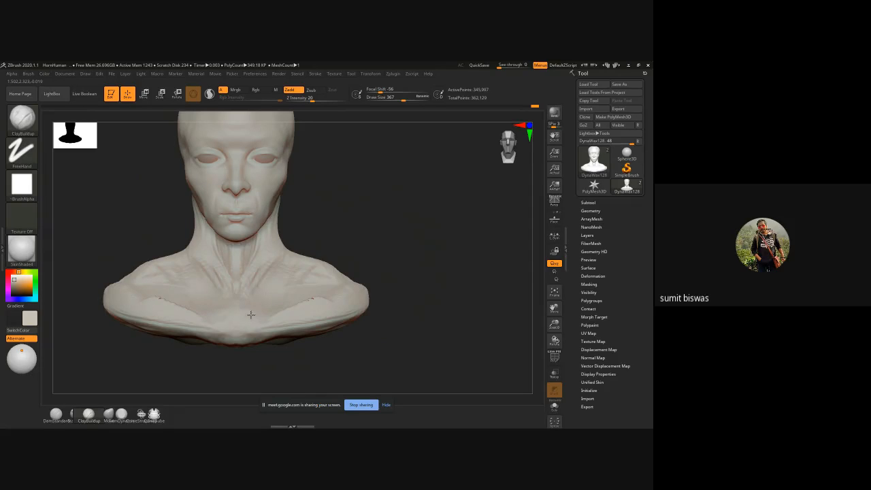
Step: Add ClayBuildup strokes at draw size 367 from the base of the neck across the trapezius to the shoulders
drag(276, 266, 247, 306)
drag(265, 268, 253, 283)
mouse_move(354, 245)
mouse_down()
mouse_move(305, 238)
mouse_move(247, 319)
mouse_up()
mouse_move(388, 248)
mouse_down()
mouse_move(383, 229)
mouse_move(407, 244)
mouse_up()
mouse_move(290, 261)
shift+mouse_down()
mouse_move(292, 269)
mouse_move(323, 271)
mouse_move(324, 282)
shift+mouse_up()
mouse_move(390, 246)
mouse_down()
mouse_move(399, 249)
mouse_move(385, 265)
mouse_up()
mouse_move(345, 295)
mouse_down()
mouse_move(361, 281)
mouse_move(362, 299)
mouse_move(329, 303)
mouse_move(360, 301)
mouse_up()
Step: Add bulk to the shoulder ends and the lower edge of the bust with ClayBuildup at draw size 367
mouse_move(447, 281)
mouse_down()
mouse_move(384, 286)
mouse_move(377, 295)
mouse_up()
right_drag(377, 296, 402, 321)
mouse_move(370, 315)
mouse_down()
mouse_move(397, 315)
mouse_move(432, 368)
mouse_move(469, 380)
mouse_move(488, 373)
mouse_move(481, 363)
mouse_up()
alt+drag(262, 328, 236, 243)
mouse_move(423, 287)
mouse_down()
mouse_move(442, 310)
mouse_move(365, 294)
mouse_move(404, 306)
mouse_up()
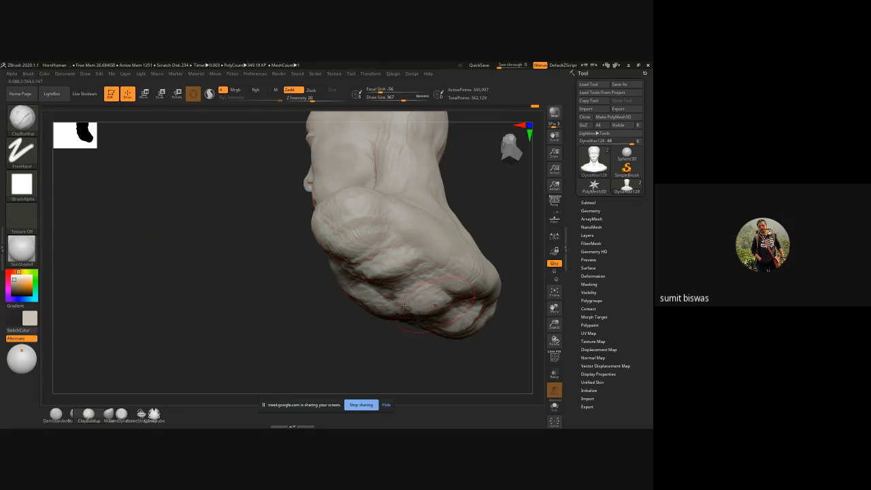
shift+drag(255, 302, 404, 317)
Step: Smooth the lower neck, collarbones, upper chest and shoulders with the Smooth brush at draw size 367
alt+drag(372, 346, 179, 359)
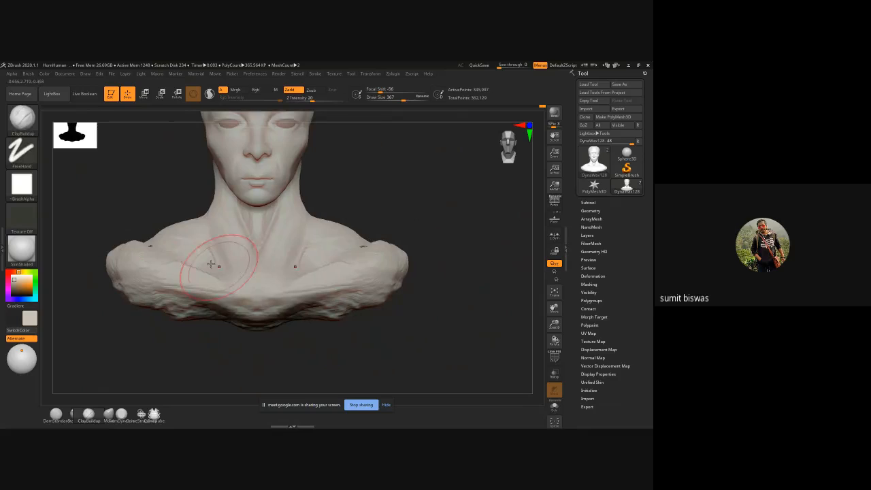
shift+drag(212, 279, 144, 253)
shift+drag(206, 232, 257, 227)
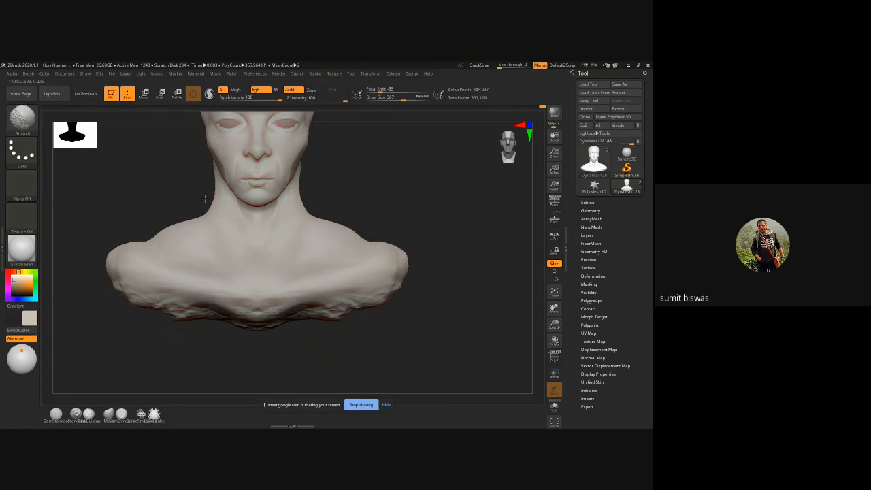
mouse_move(408, 169)
mouse_down()
mouse_move(356, 223)
mouse_move(289, 197)
mouse_up()
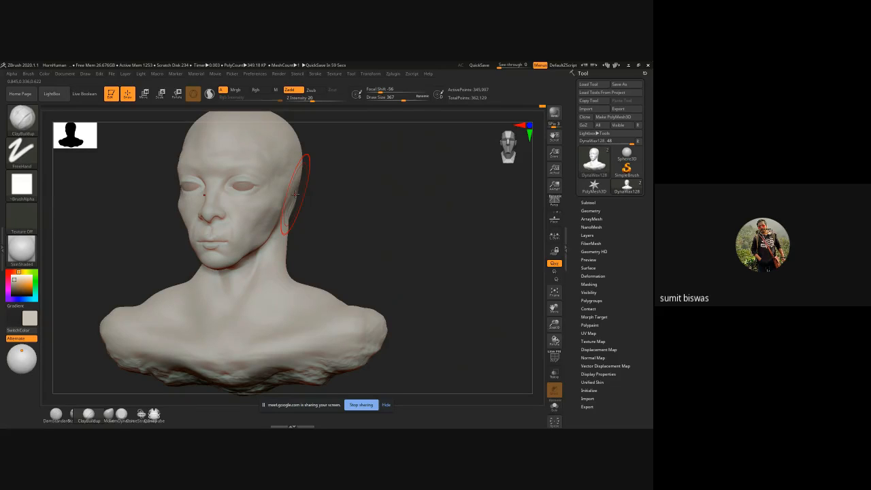
Step: Adjust the silhouette of the head and neck from the front with the Move brush, enlarged to draw size 459
drag(331, 252, 348, 269)
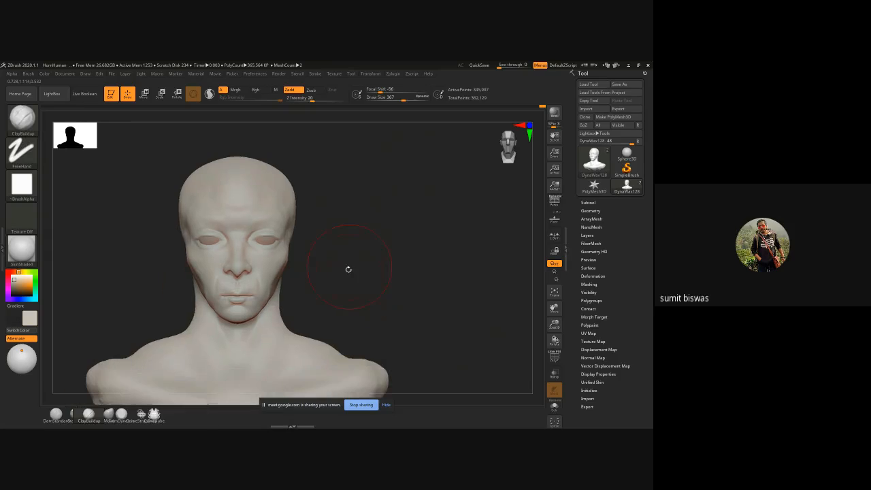
key(b)
key(m)
key(v)
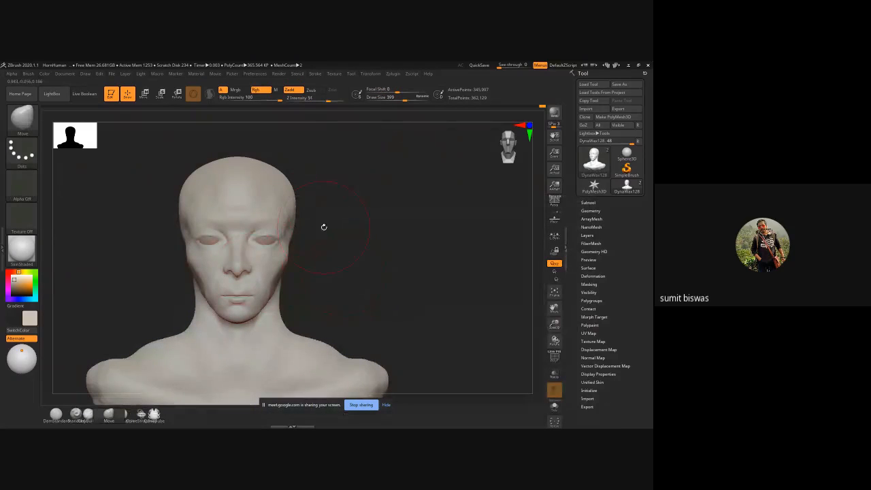
mouse_move(347, 251)
mouse_down()
mouse_move(383, 231)
mouse_move(305, 201)
mouse_move(303, 218)
mouse_move(408, 220)
mouse_move(298, 227)
mouse_move(346, 202)
mouse_up()
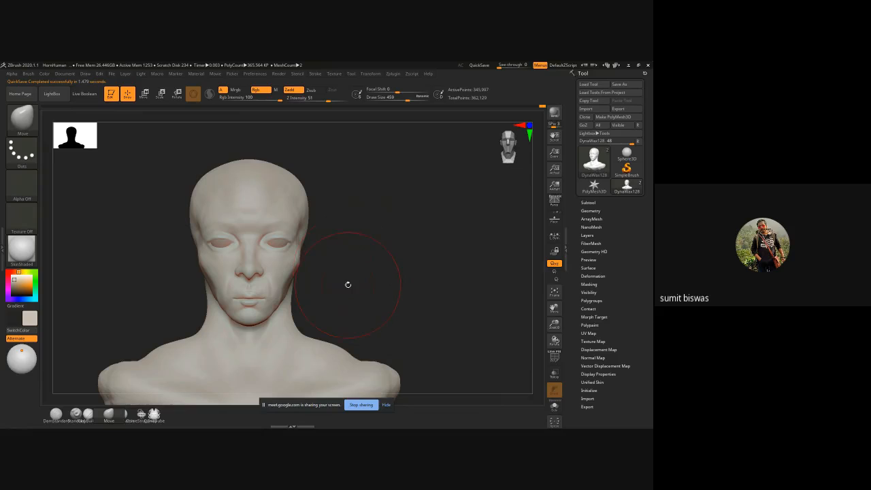
alt+drag(348, 284, 342, 256)
Step: Open the 8HeadMan mannequin project from the LightBox Mannequin folder without saving the current bust project
click(51, 93)
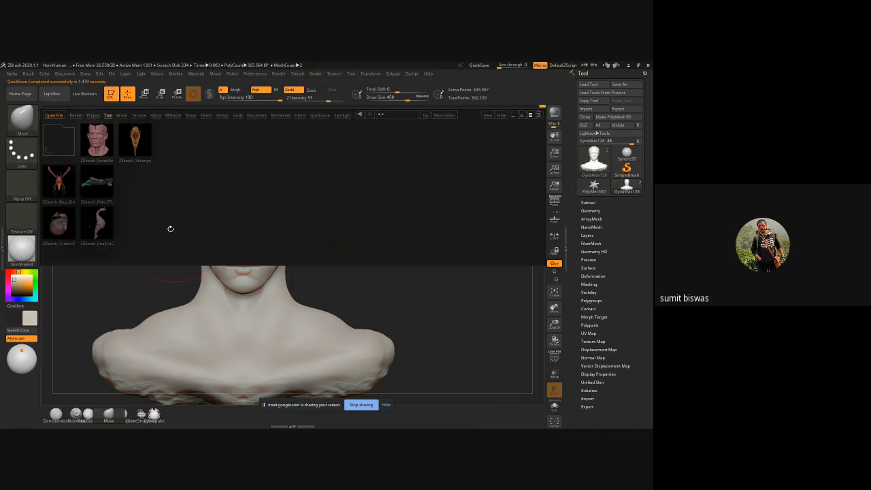
click(94, 117)
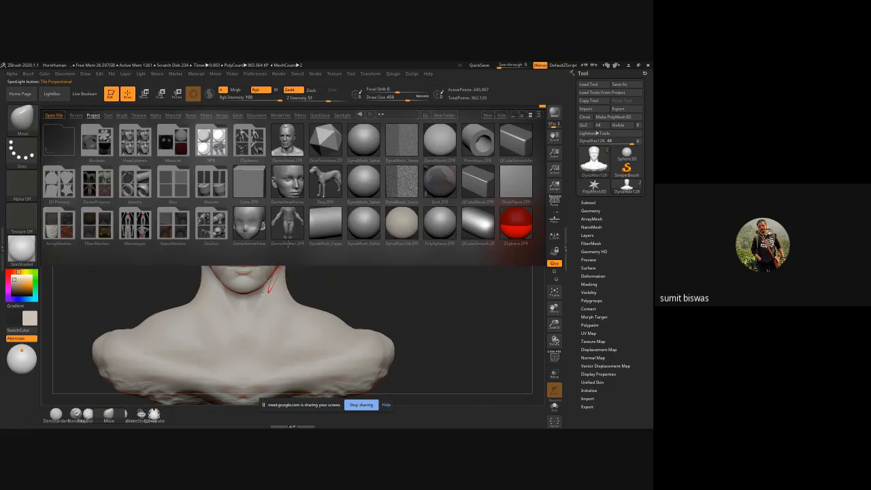
click(136, 224)
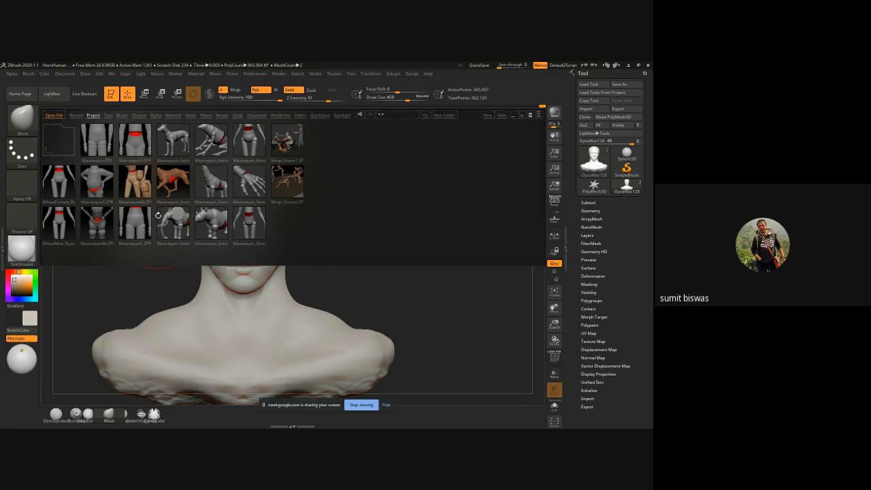
double_click(60, 224)
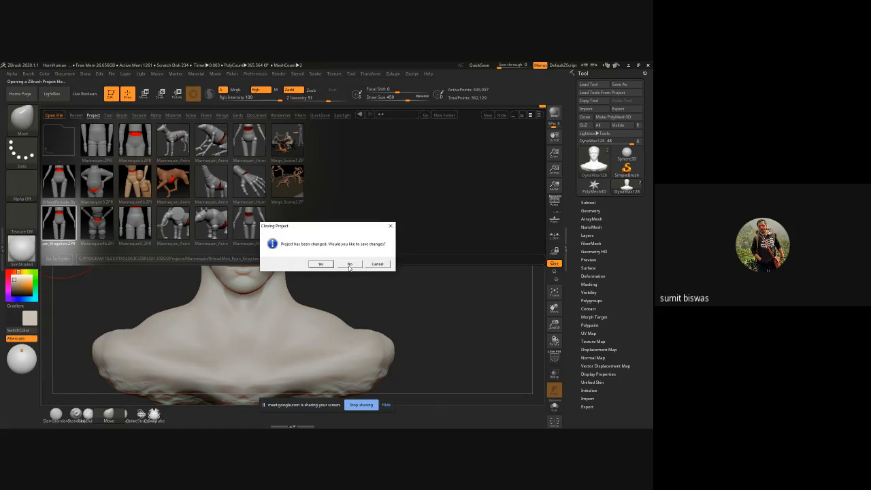
click(350, 264)
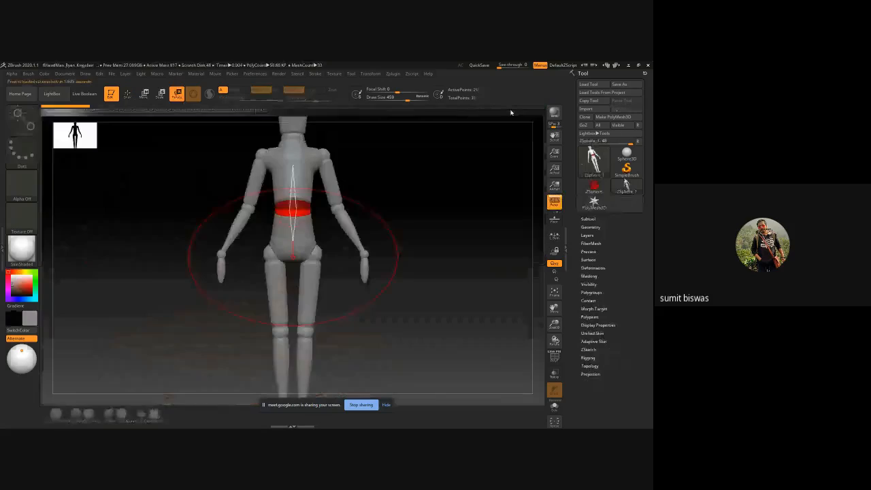
right_drag(393, 218, 395, 241)
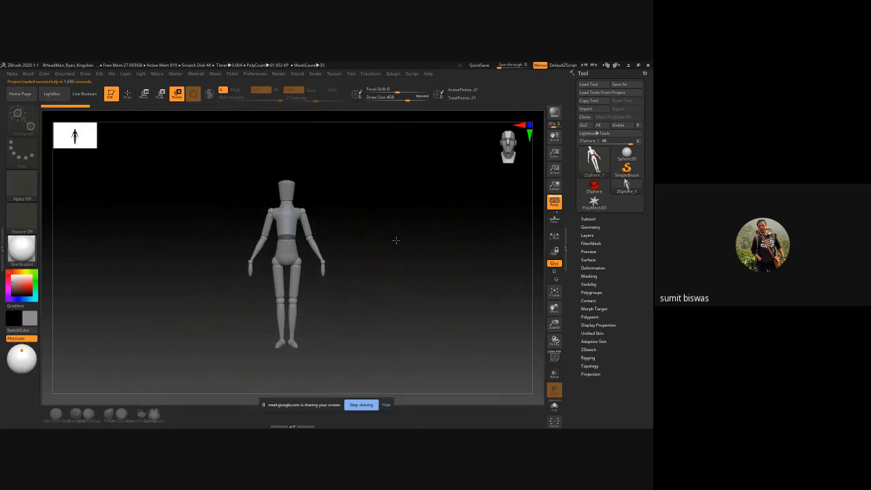
Step: Put the mannequin's skin preview in Edit and Draw mode with the Move brush, passing through 2.5D mode on the way
key(r)
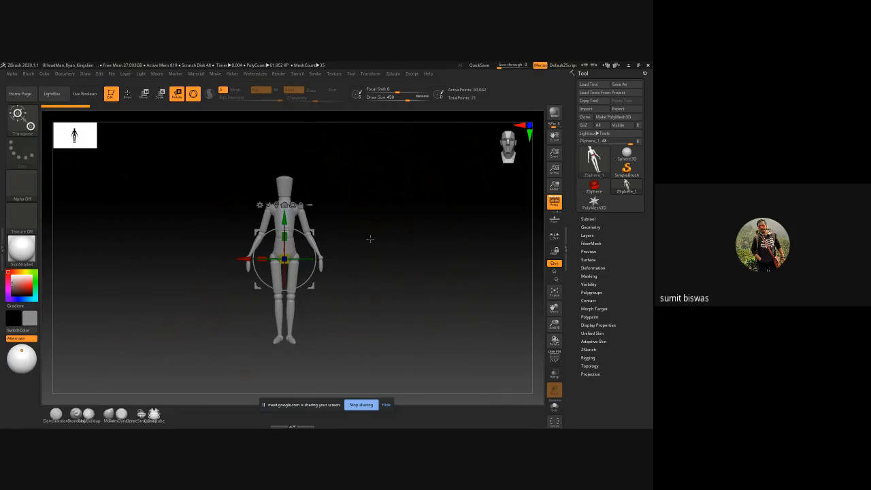
key(q)
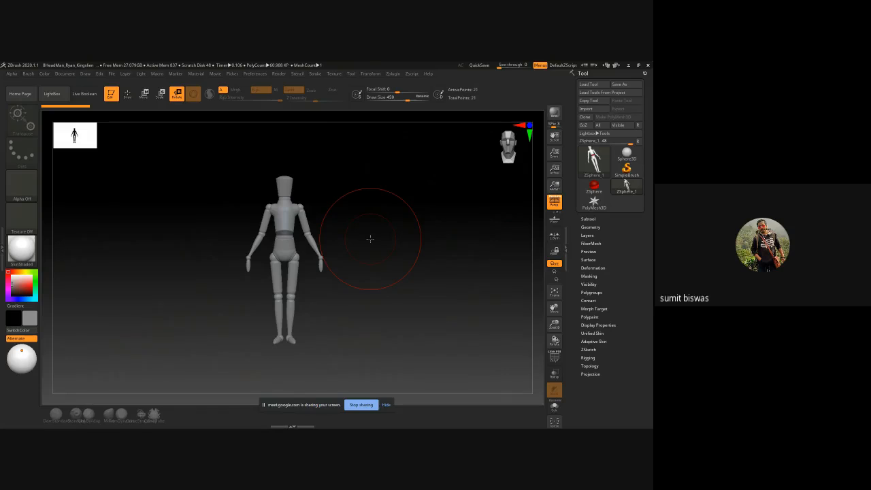
click(370, 238)
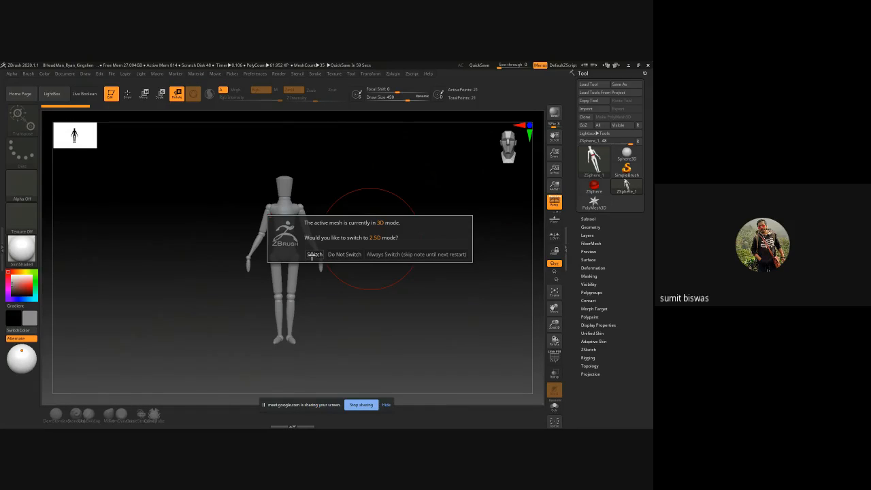
click(351, 255)
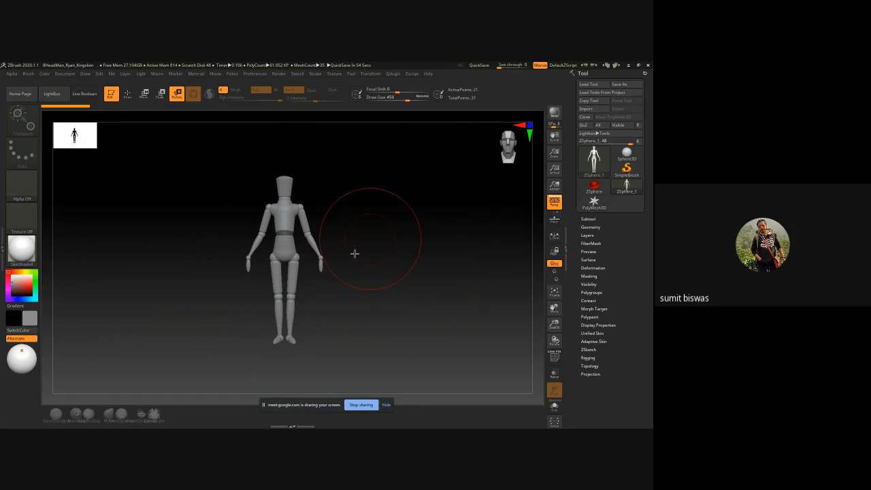
key(w)
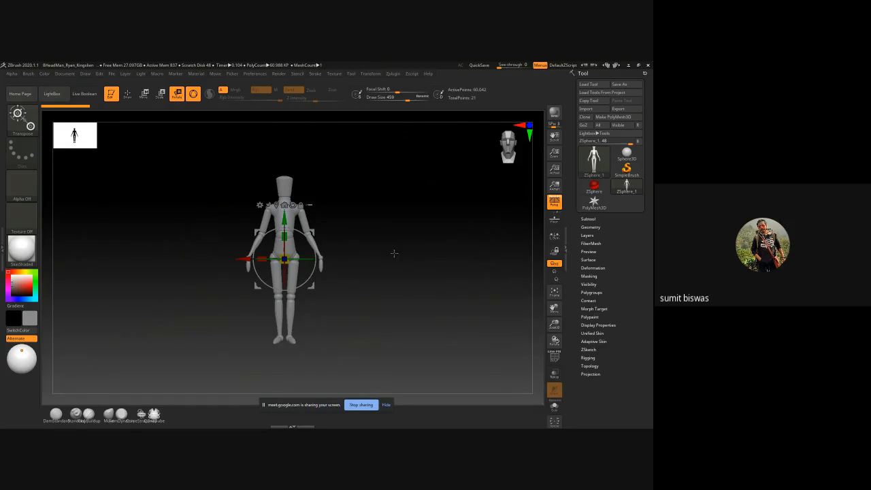
key(t)
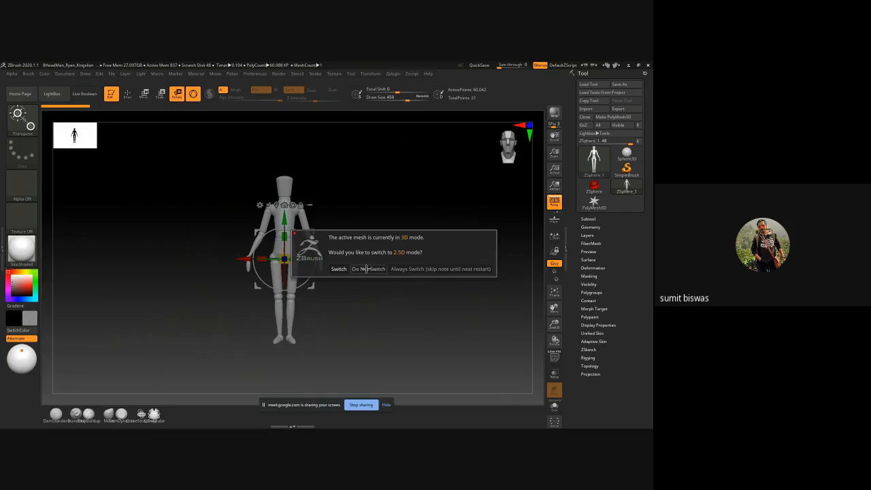
click(338, 269)
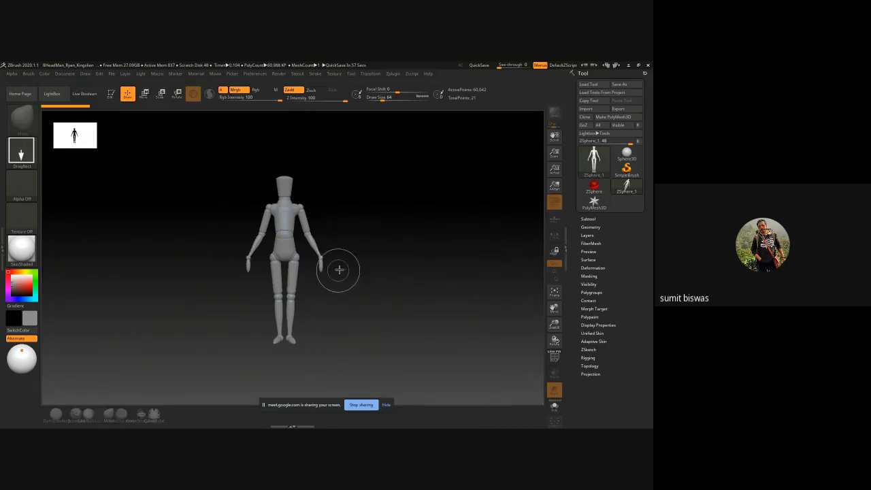
key(t)
mouse_move(358, 258)
mouse_down()
mouse_move(402, 256)
mouse_move(356, 260)
mouse_move(386, 209)
mouse_up()
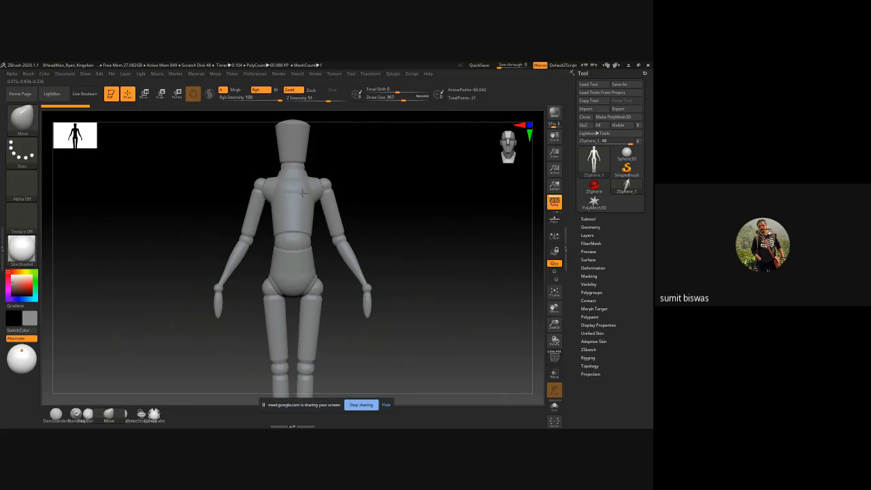
Step: Reduce the draw size to 187 and enable DynaMesh on the mannequin at resolution 256
key(bracketleft)
key(bracketleft)
key(bracketleft)
key(bracketleft)
key(bracketleft)
key(bracketleft)
key(bracketleft)
key(bracketleft)
key(bracketleft)
key(bracketleft)
key(bracketleft)
key(bracketleft)
key(bracketleft)
key(bracketleft)
key(bracketleft)
key(bracketleft)
key(bracketleft)
key(bracketleft)
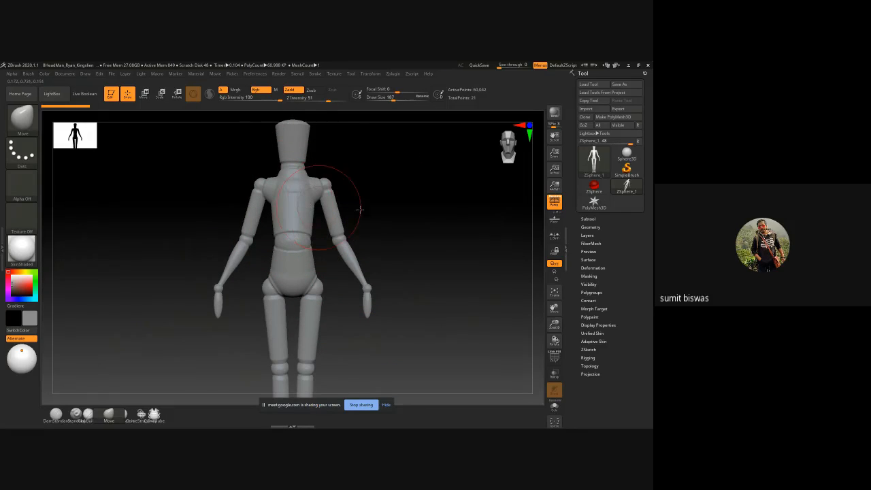
click(589, 227)
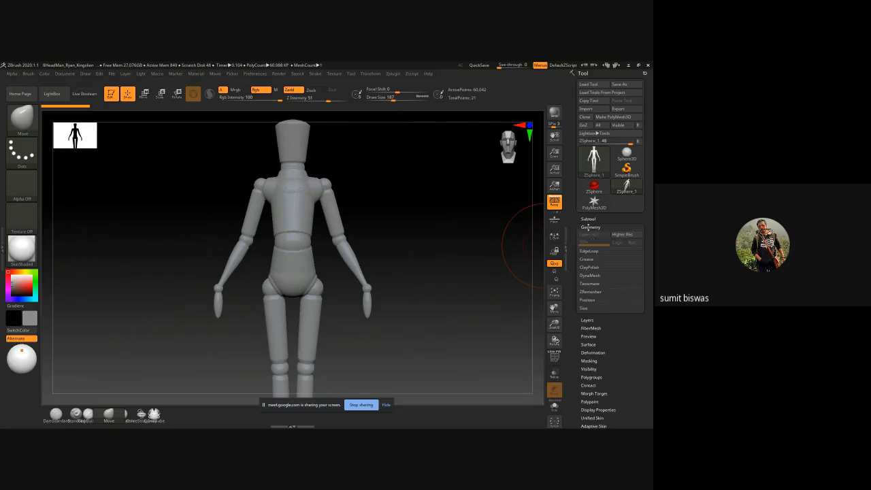
click(589, 275)
click(589, 288)
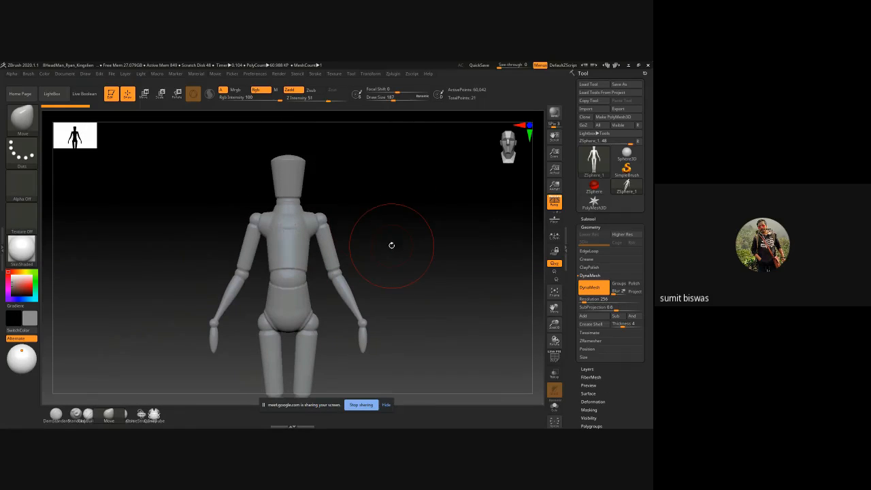
Step: Add a ClayBuildup stroke to the mannequin's upper chest at draw size 95
key(bracketleft)
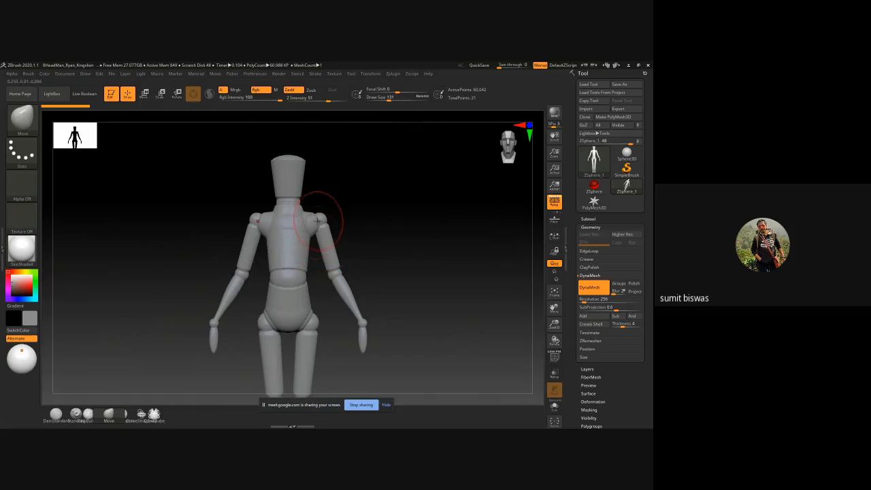
drag(357, 190, 363, 218)
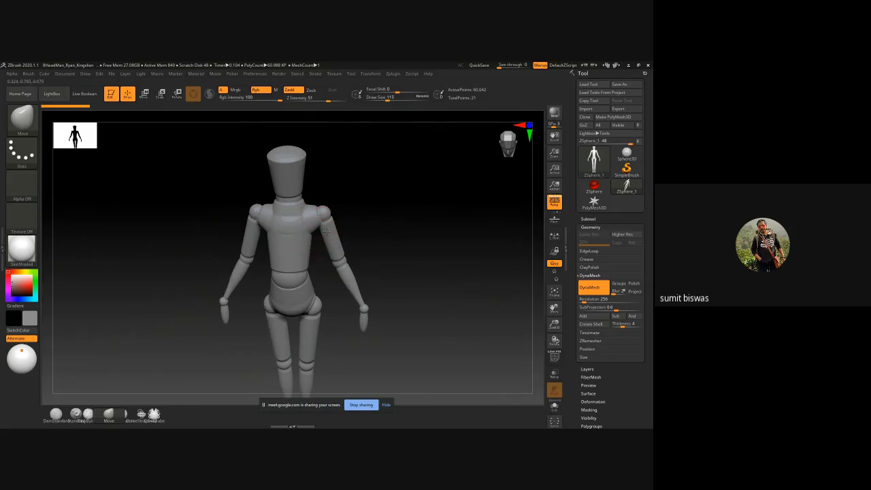
key(b)
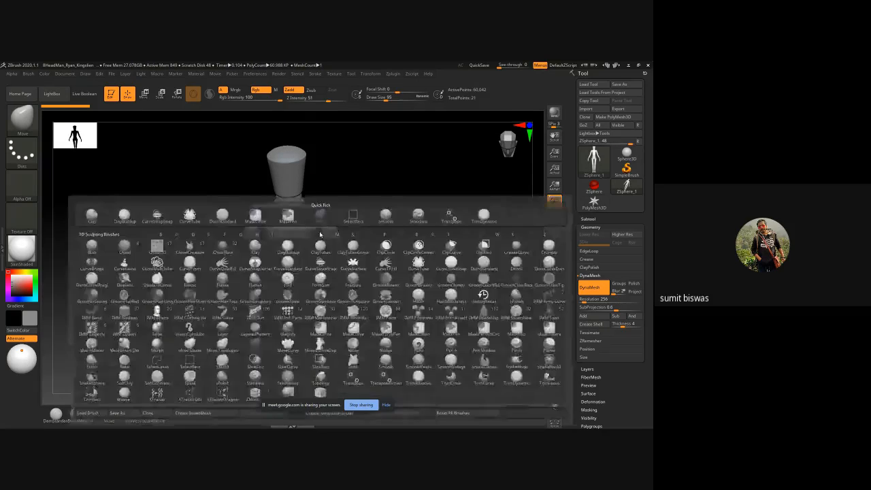
key(c)
key(b)
mouse_move(313, 216)
mouse_down()
mouse_move(305, 217)
mouse_move(303, 244)
mouse_move(293, 245)
mouse_up()
shift+drag(397, 230, 397, 208)
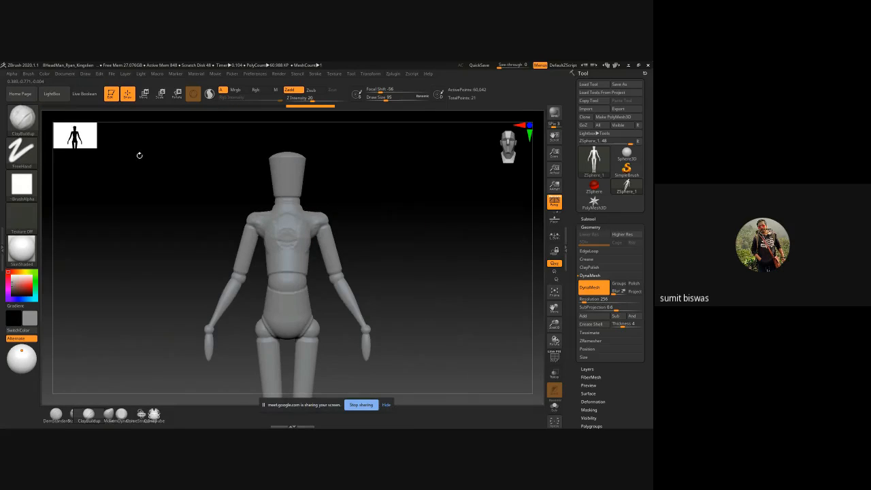
Step: Browse the LightBox demo projects and tools, and load the human male average figure as the active tool
click(59, 95)
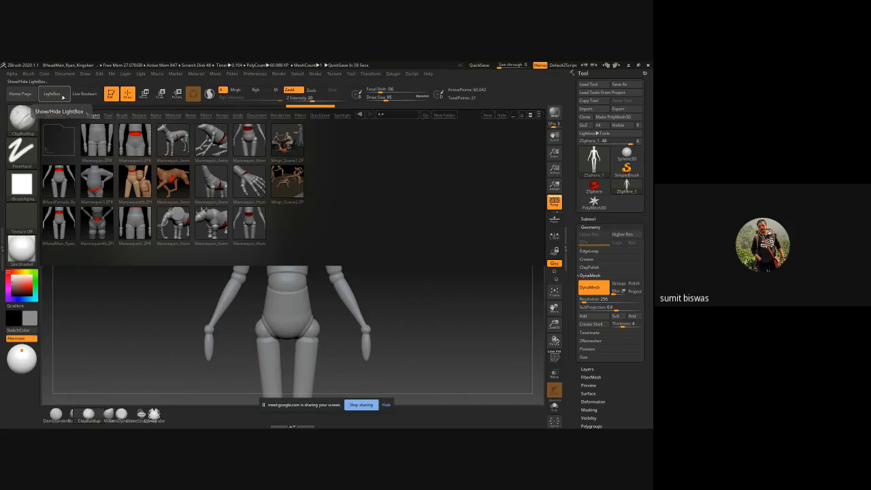
click(93, 115)
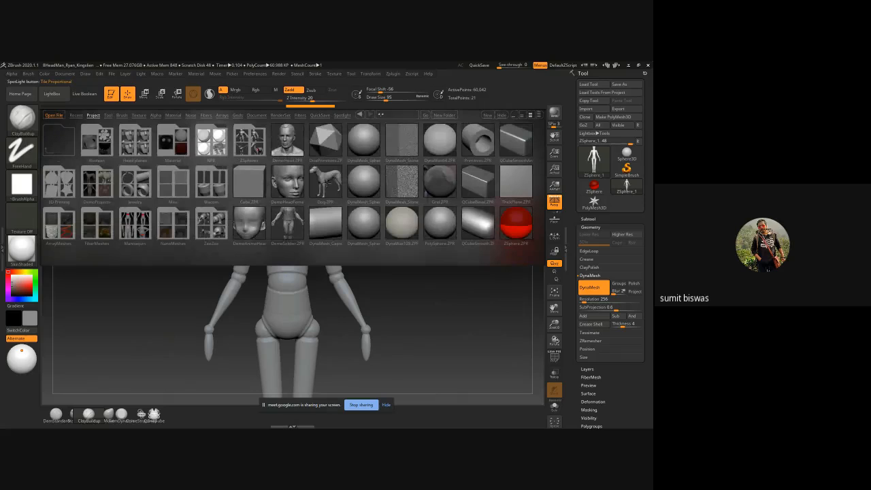
click(102, 185)
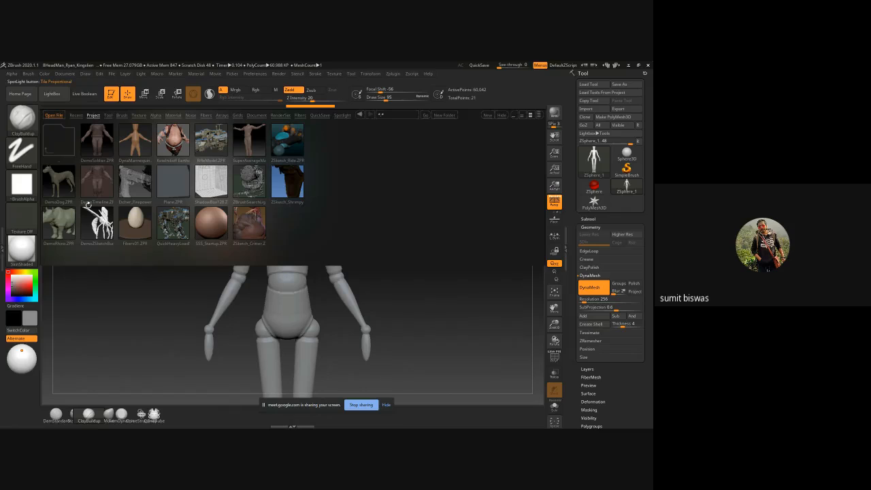
click(108, 114)
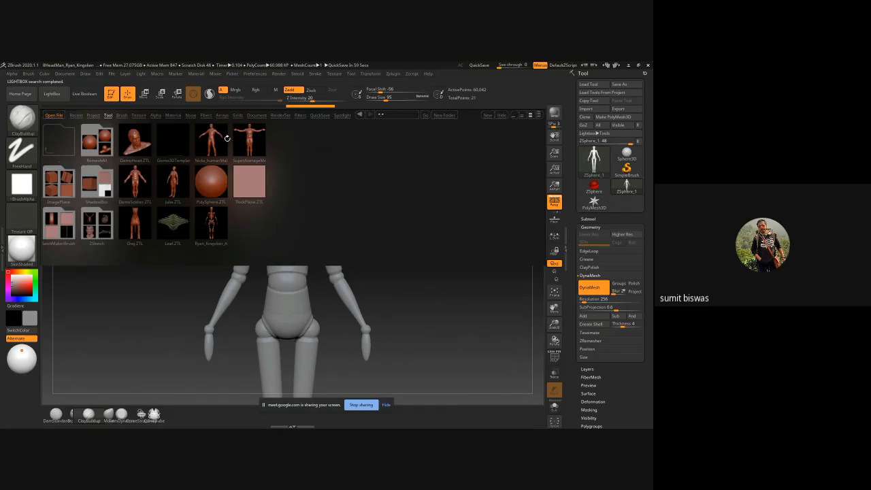
double_click(210, 126)
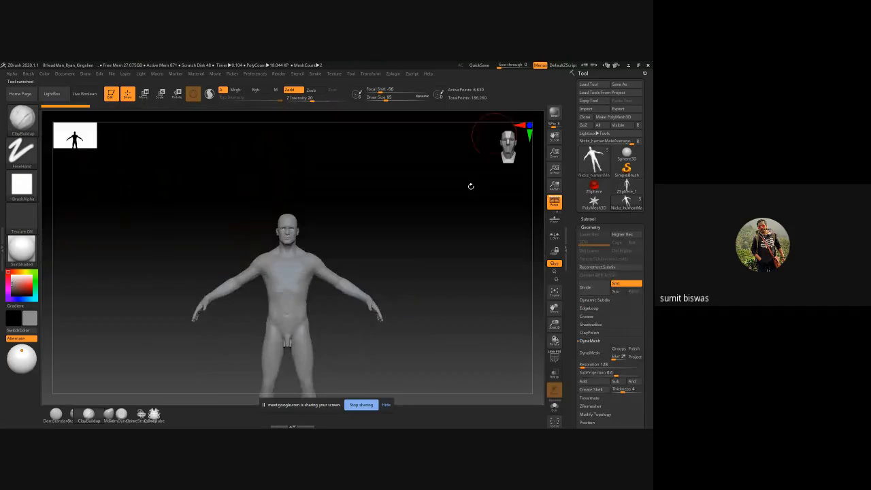
Step: Examine the male figure's head, face, shoulders and full-body proportions from the front
mouse_move(306, 189)
ctrl+right_down()
mouse_move(390, 206)
mouse_move(375, 236)
mouse_move(447, 233)
mouse_move(375, 234)
ctrl+right_up()
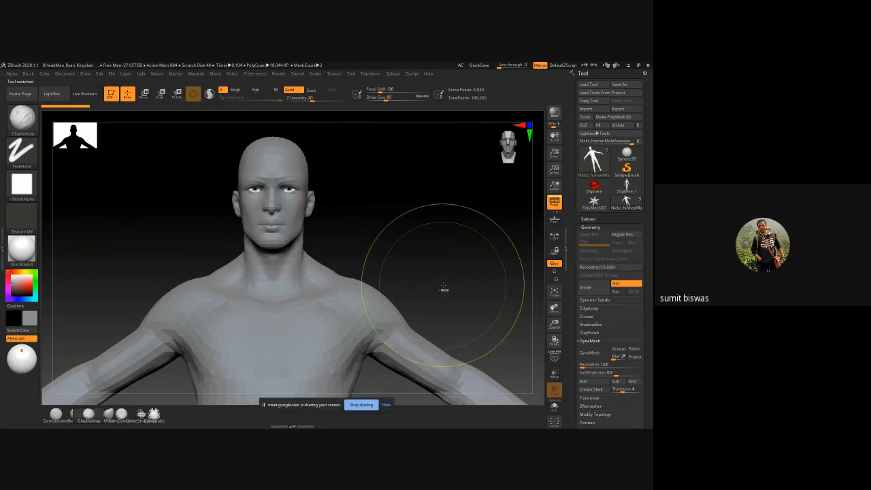
key(f)
mouse_move(390, 260)
right_down()
mouse_move(352, 247)
mouse_move(208, 276)
mouse_move(273, 256)
right_up()
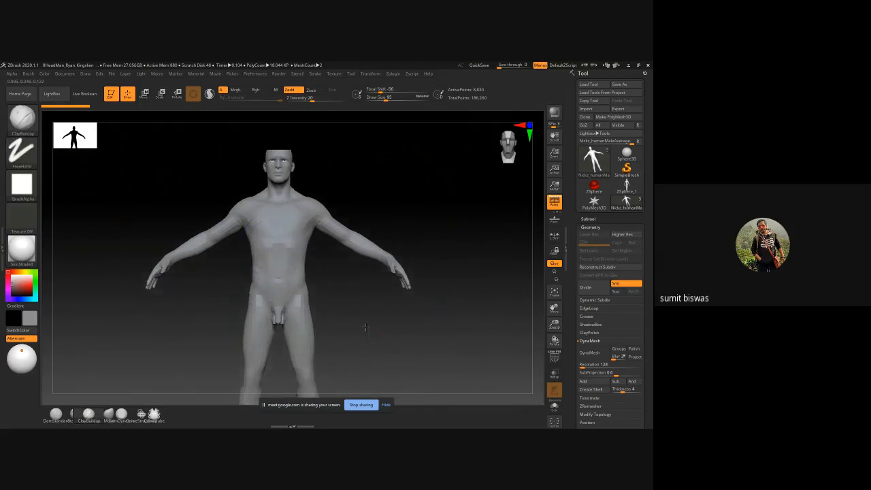
alt+right_drag(364, 327, 387, 269)
ctrl+right_drag(272, 192, 286, 201)
ctrl+drag(286, 201, 468, 350)
ctrl+right_drag(468, 350, 436, 381)
ctrl+right_drag(435, 381, 361, 402)
ctrl+right_drag(303, 367, 318, 220)
mouse_move(259, 220)
ctrl+right_down()
mouse_move(413, 259)
mouse_move(381, 249)
mouse_move(404, 274)
ctrl+right_up()
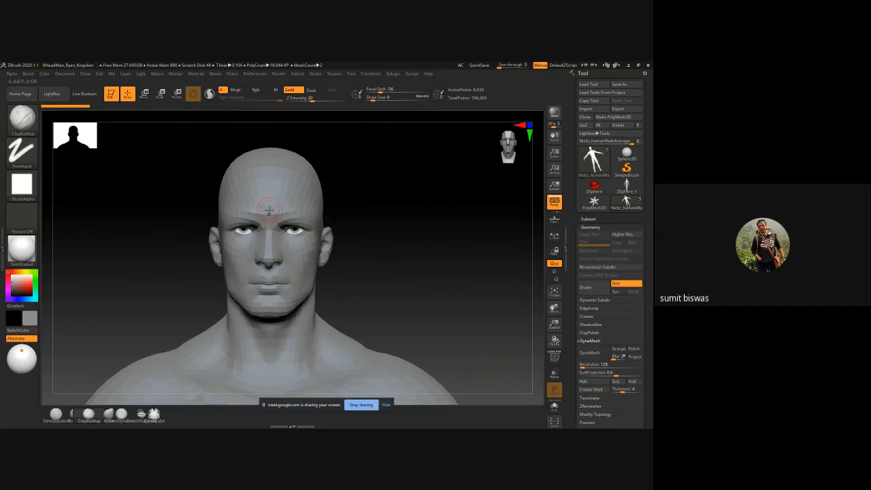
alt+right_drag(385, 200, 405, 228)
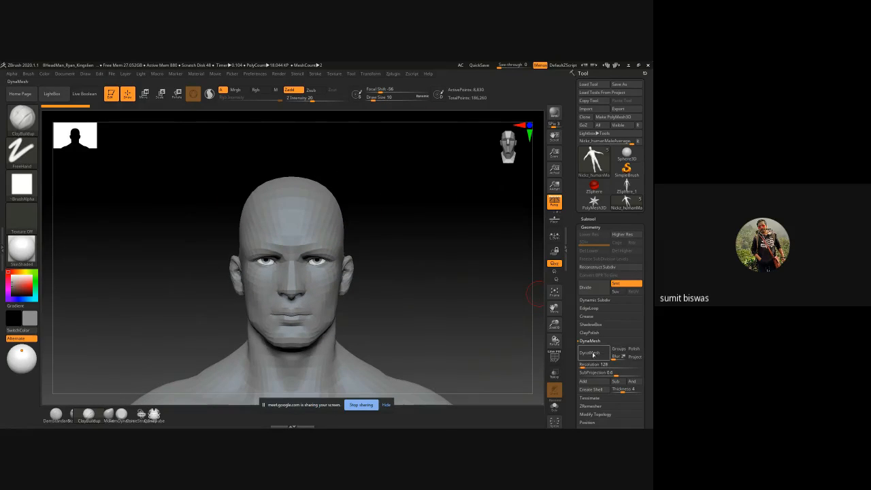
Step: Try to enable DynaMesh on the male figure and turn on its armsToSide and mouthOpen layers
click(589, 353)
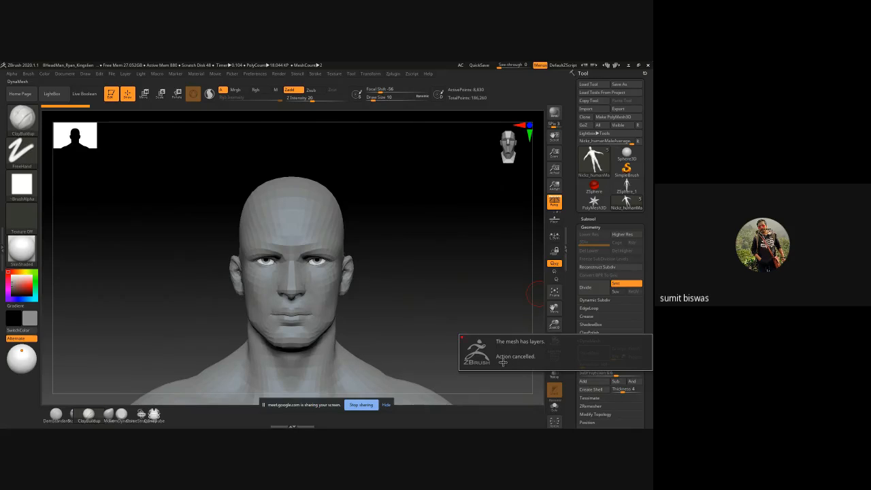
click(586, 227)
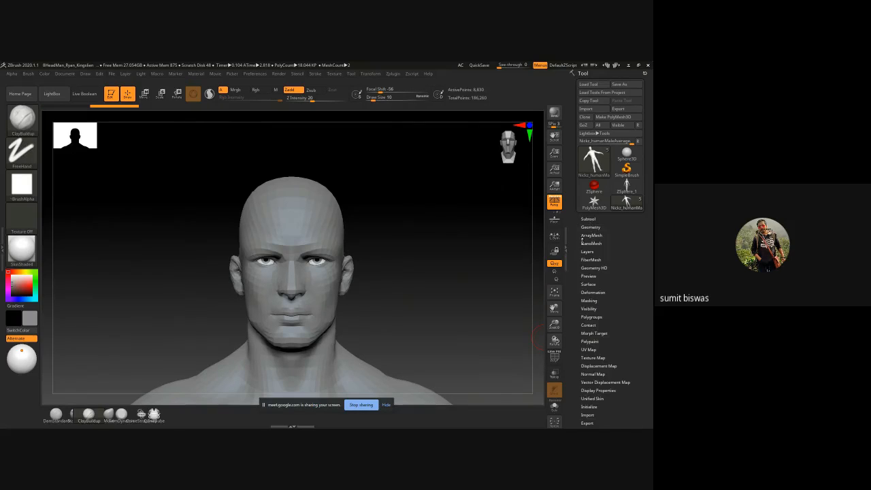
click(588, 252)
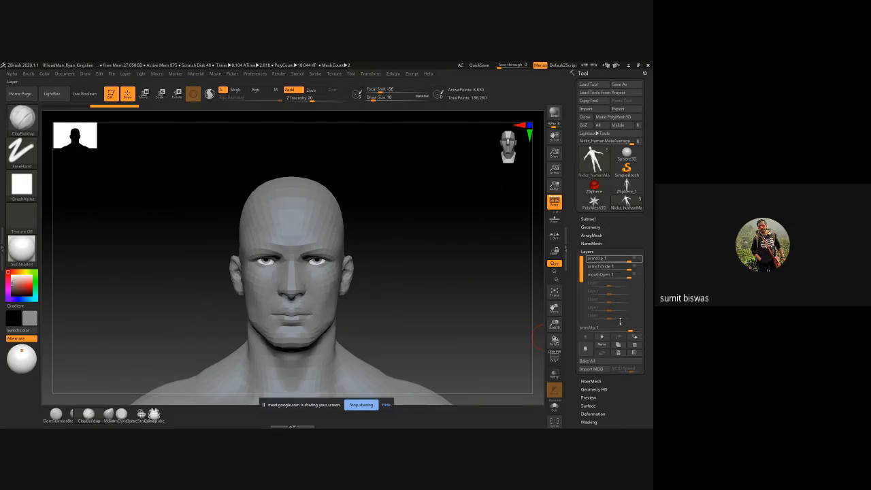
click(640, 275)
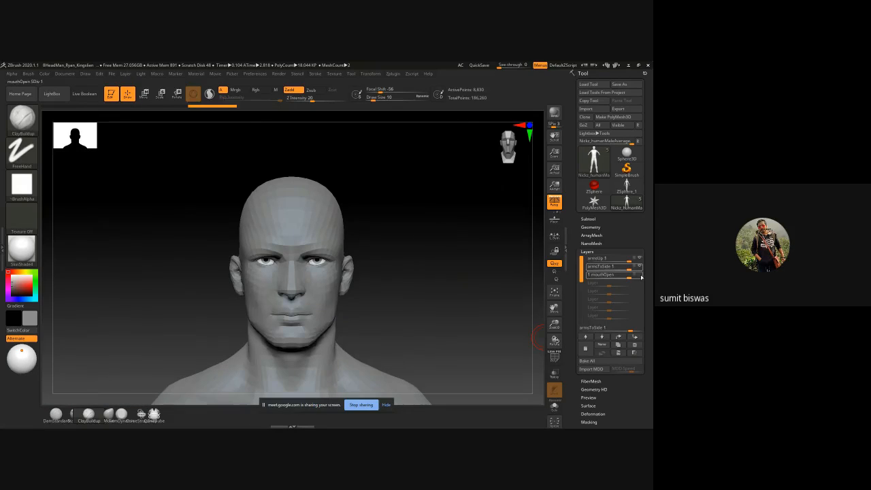
click(640, 275)
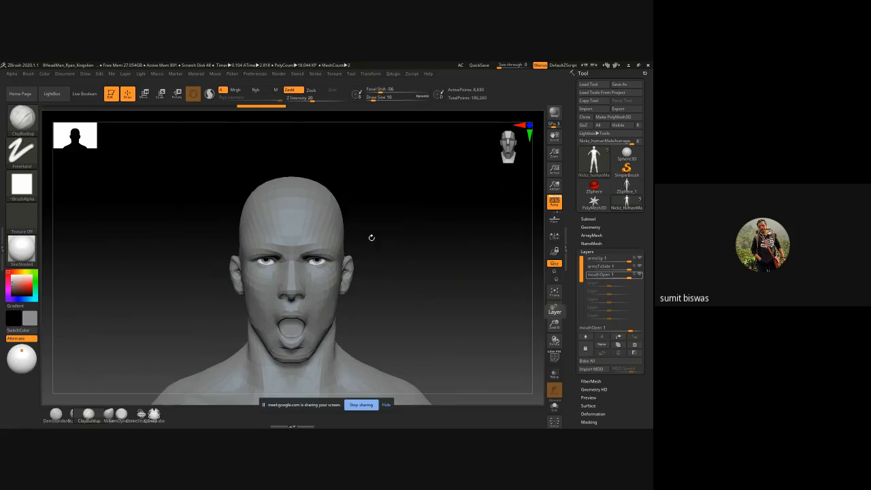
Step: Switch off the male figure's active pose layers and delete the armsUp, armsToSide and mouthOpen layers
mouse_move(372, 237)
ctrl+right_down()
mouse_move(369, 284)
mouse_move(379, 295)
mouse_move(376, 193)
ctrl+right_up()
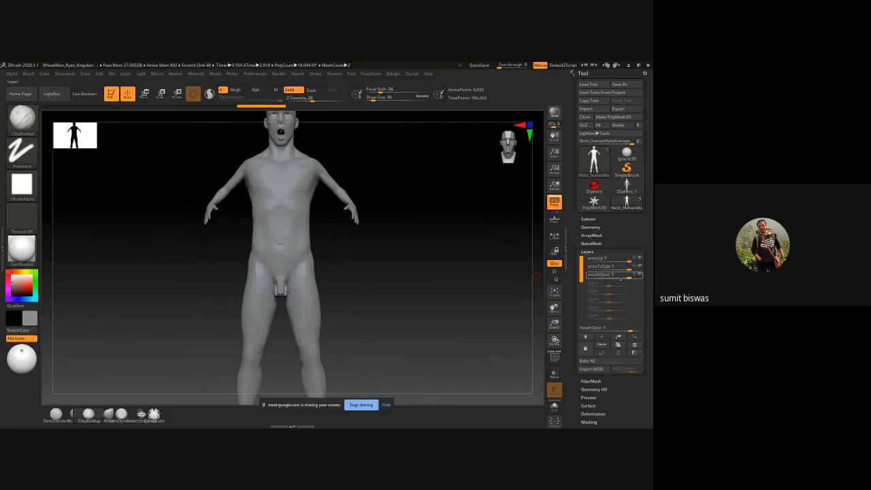
click(639, 266)
click(640, 266)
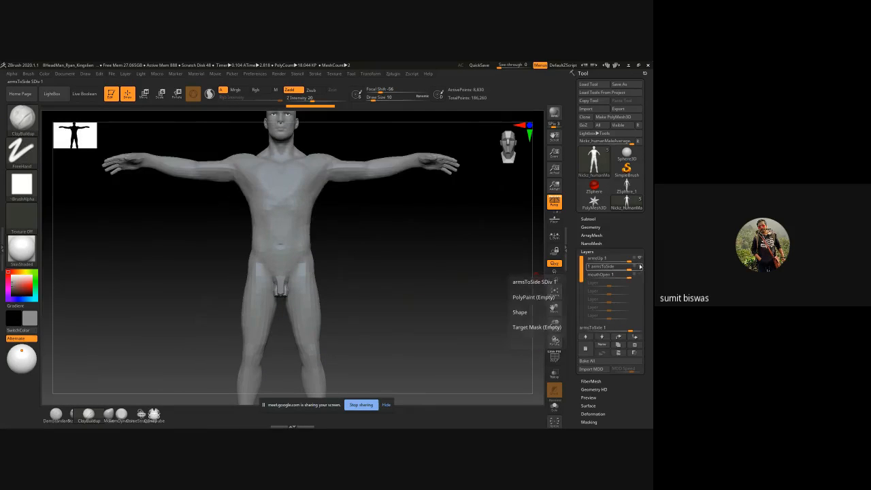
click(640, 259)
click(641, 259)
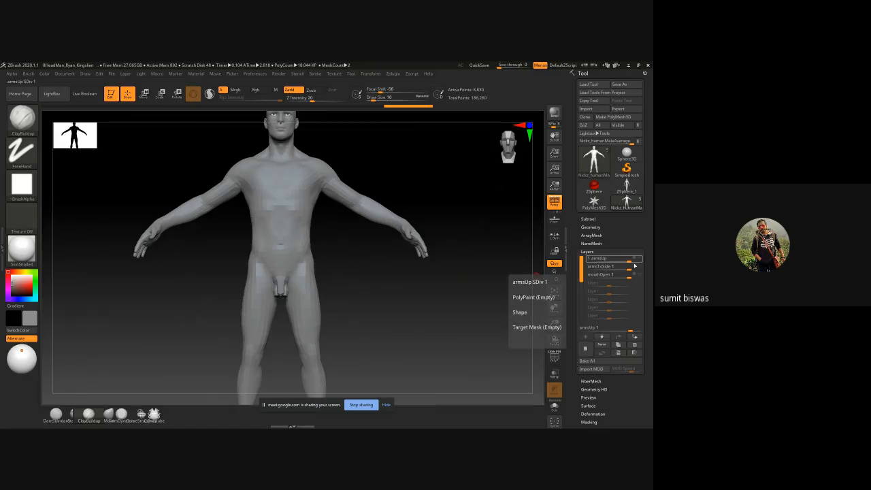
click(635, 345)
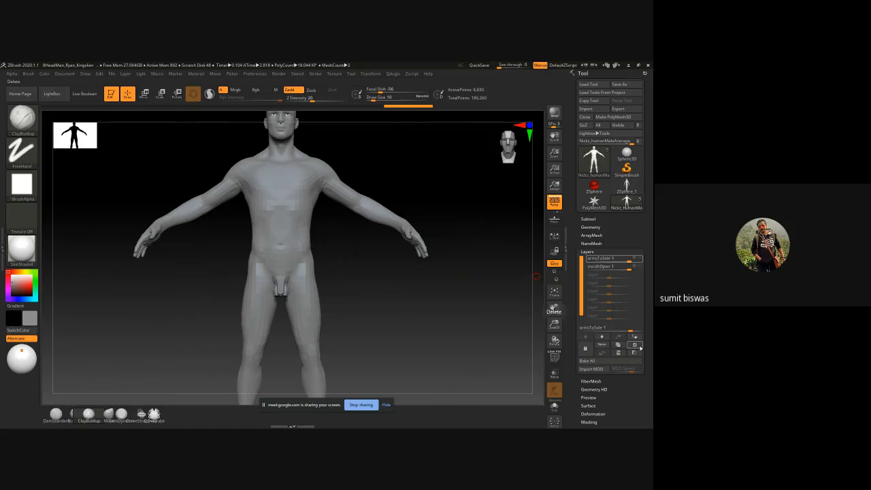
click(640, 347)
click(639, 347)
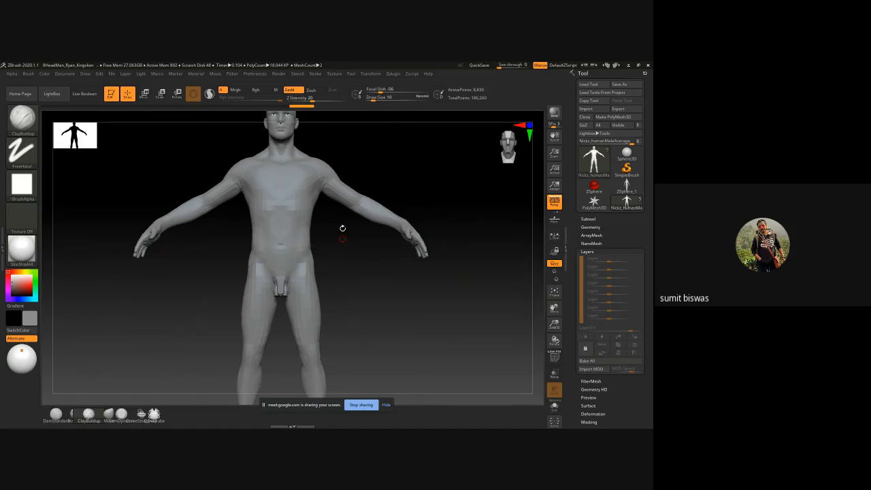
Step: Open the figure's geometry settings and display the polyframe to examine the head's topology
alt+right_drag(342, 228, 352, 317)
ctrl+right_drag(398, 150, 371, 267)
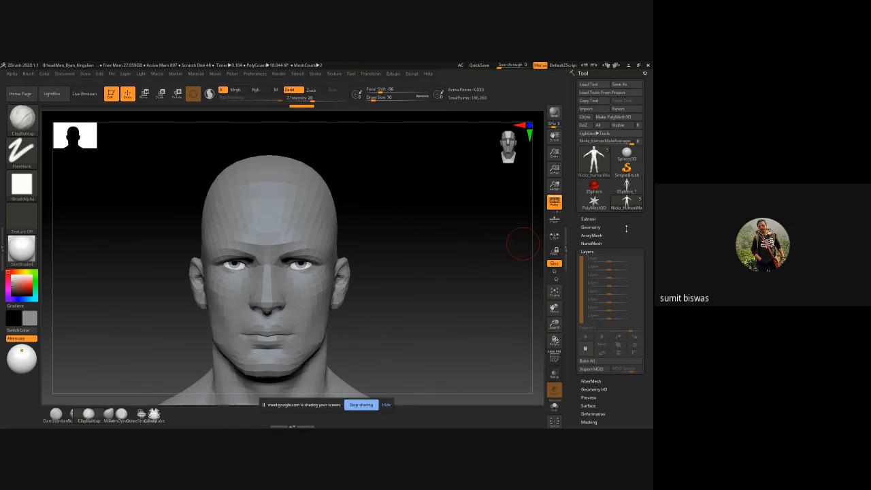
click(590, 227)
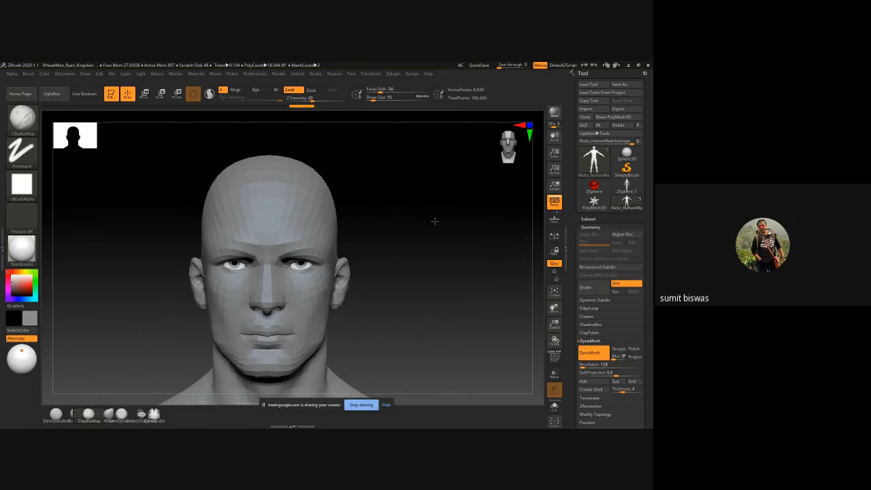
drag(434, 221, 491, 245)
key(ctrl+z)
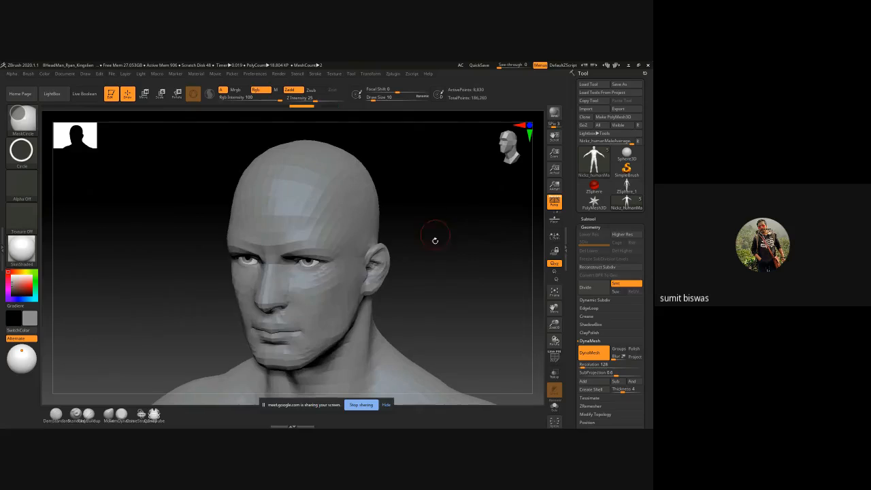
drag(440, 254, 434, 264)
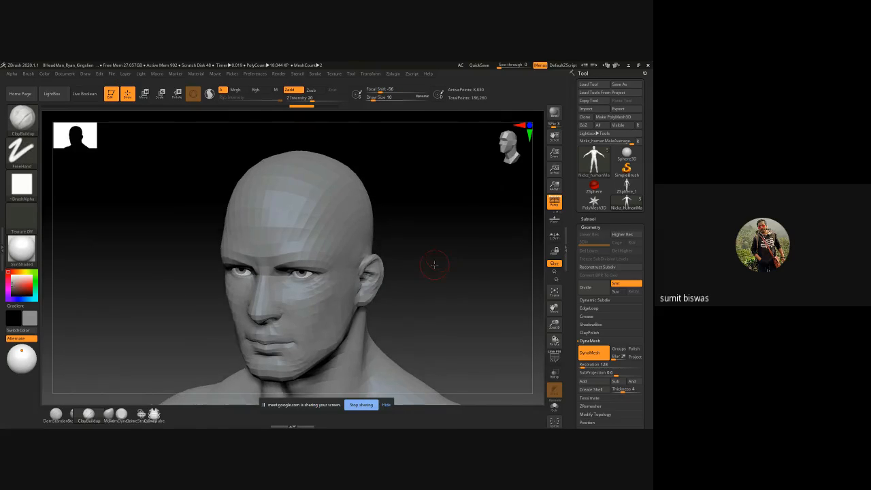
mouse_move(423, 309)
alt+mouse_down()
mouse_move(415, 249)
mouse_move(490, 325)
alt+mouse_up()
key(shift+f)
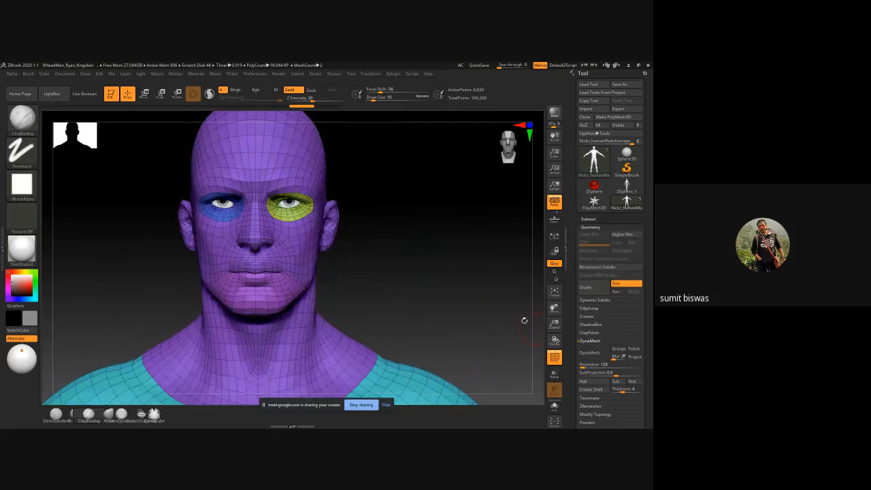
alt+drag(479, 235, 477, 272)
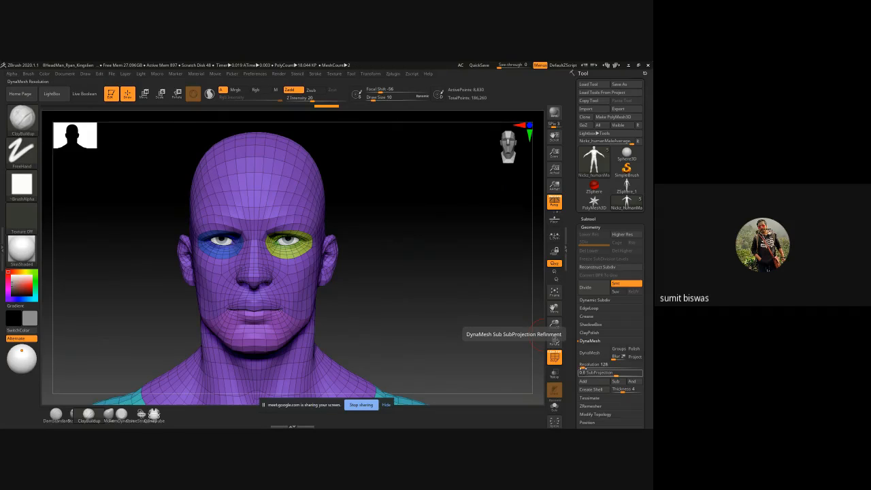
Step: Try remeshing the male figure with DynaMesh at resolution 736, and undo it
drag(583, 367, 591, 368)
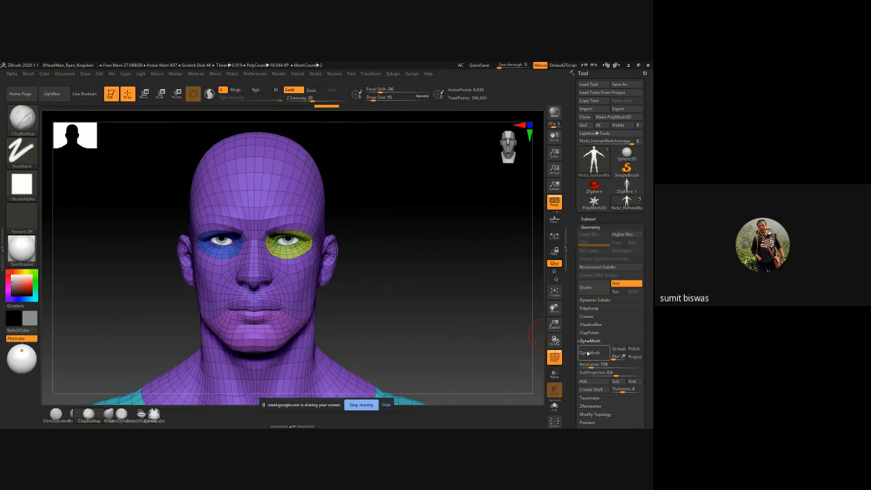
click(589, 353)
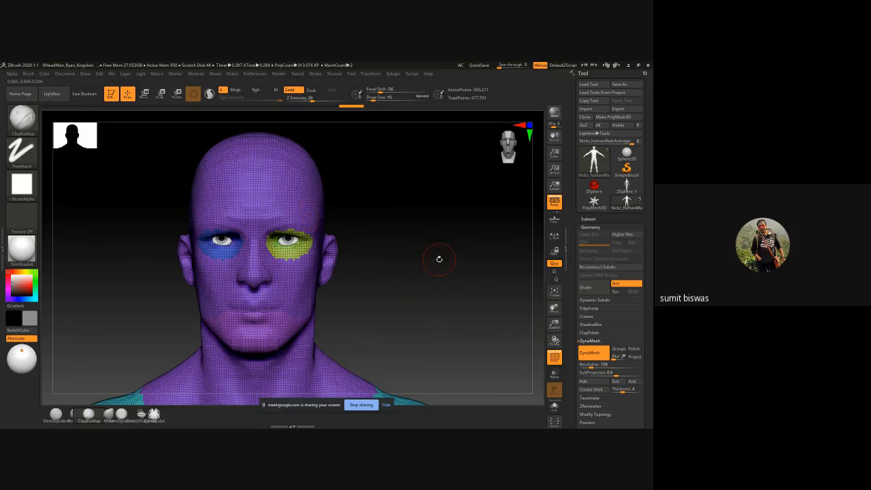
key(ctrl+z)
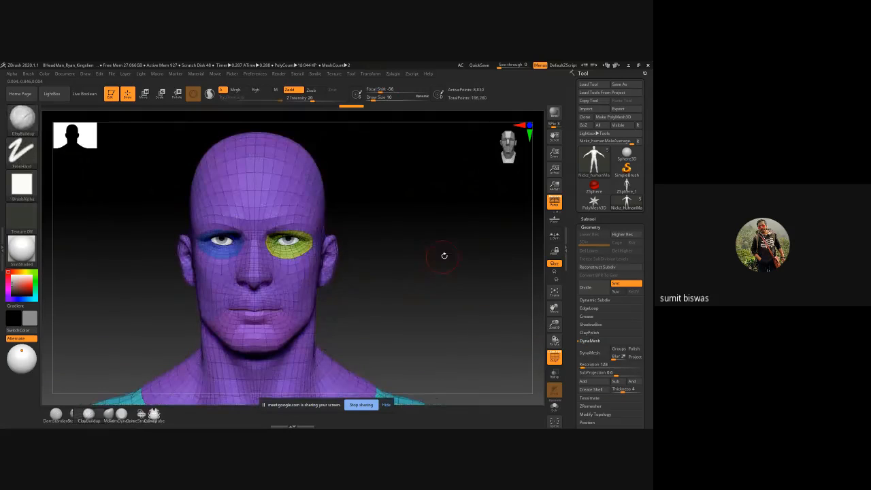
Step: Remesh the male figure with DynaMesh at resolution 760
mouse_move(447, 253)
mouse_down()
mouse_move(381, 253)
mouse_move(447, 255)
mouse_move(444, 271)
mouse_up()
ctrl+right_drag(411, 252, 397, 243)
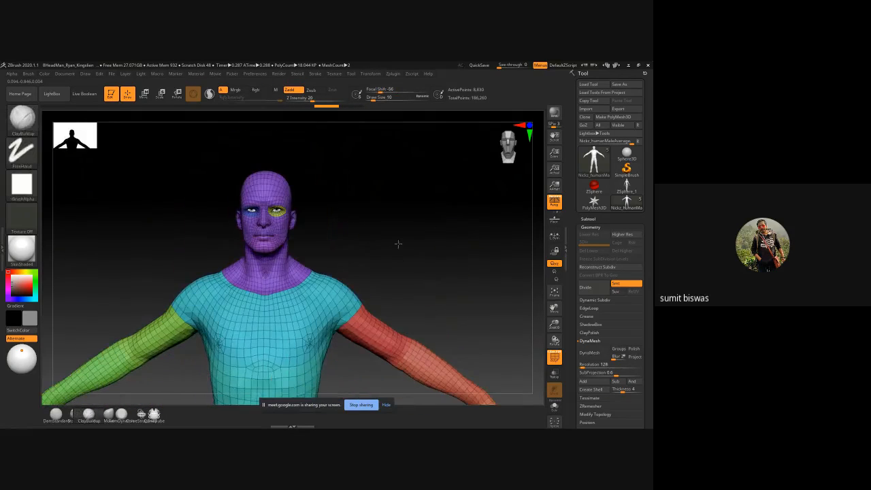
click(598, 364)
text(760)
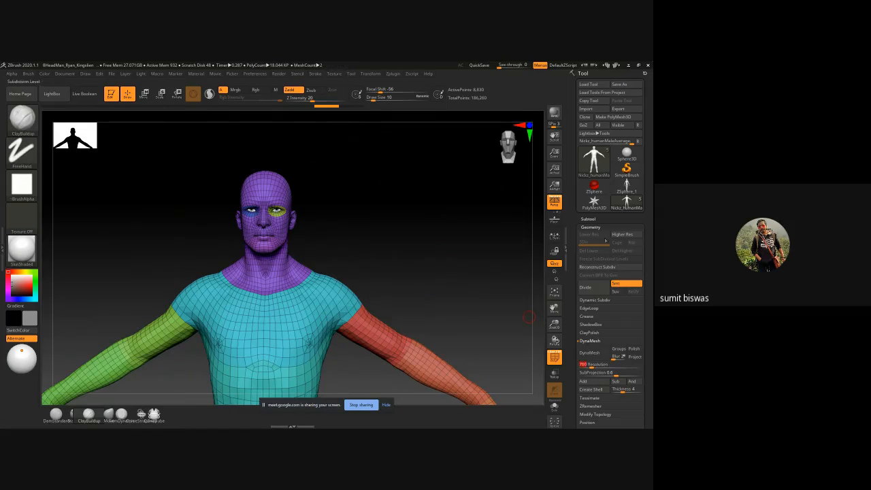
click(593, 355)
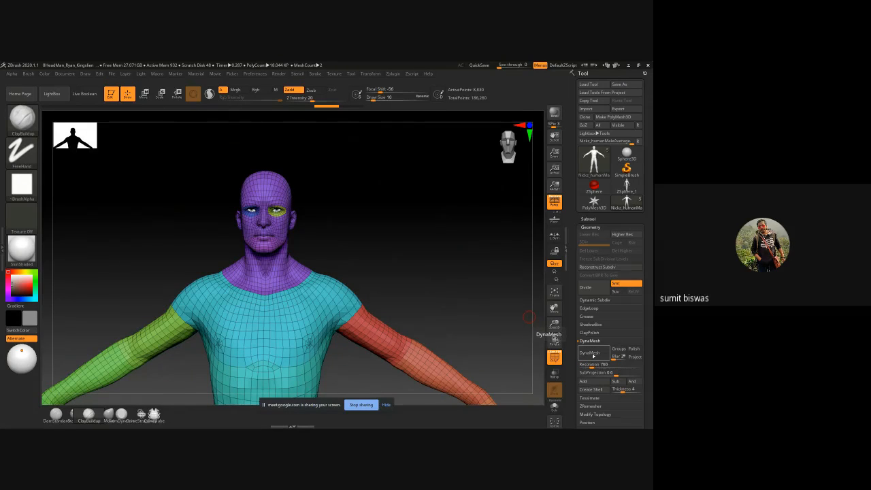
click(592, 356)
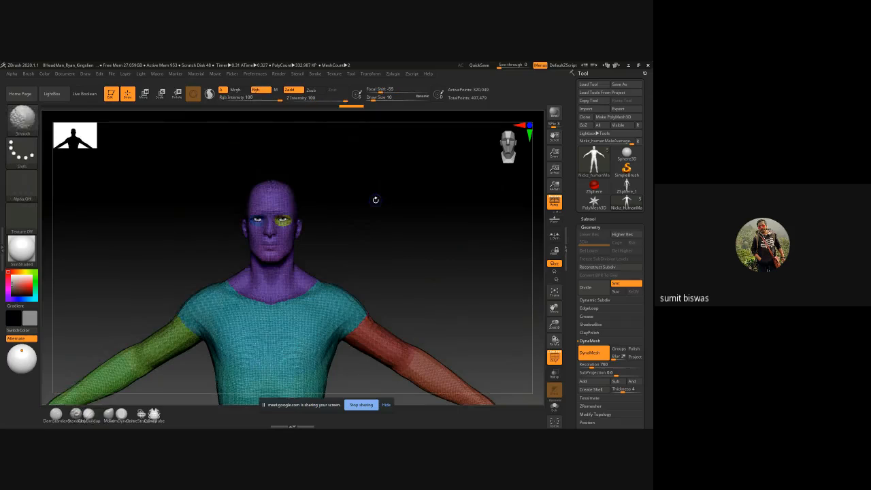
drag(375, 211, 377, 274)
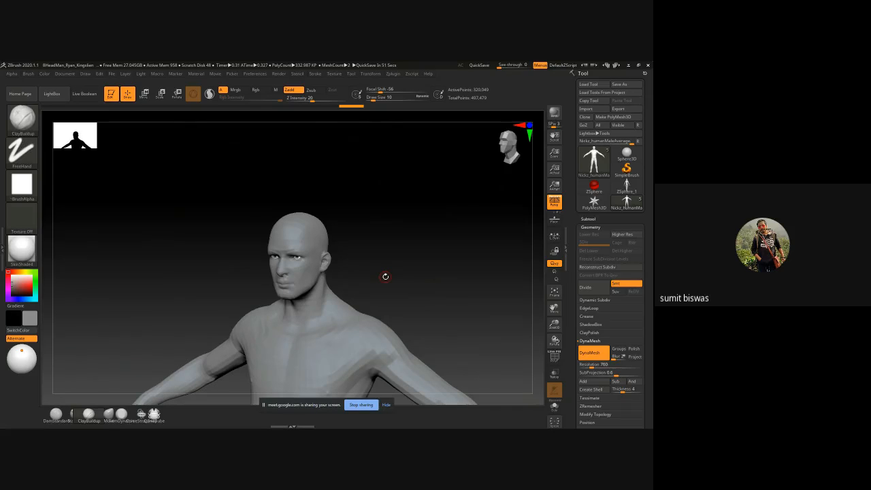
Step: Set the ClayBuildup draw size to 14 and build up the brow ridge and cheekbones on the male face
key(])
key(])
key(])
key(])
key(])
key(])
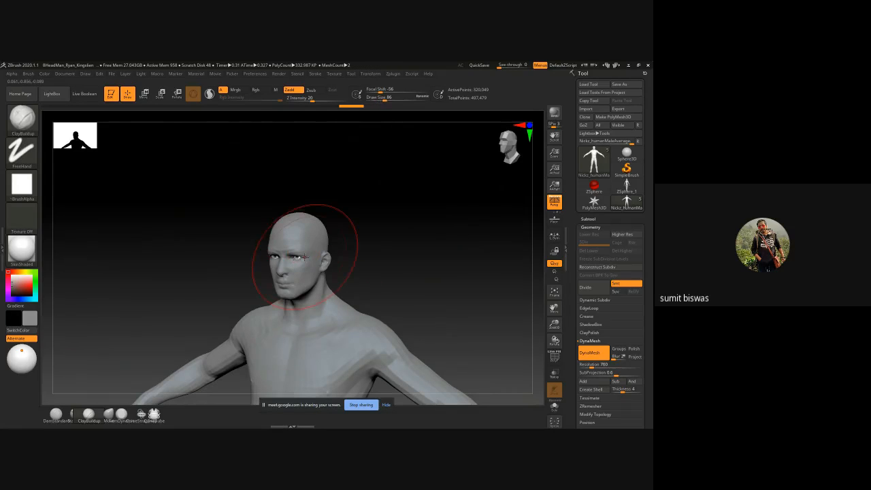
key(space)
drag(435, 256, 427, 256)
key(ctrl)
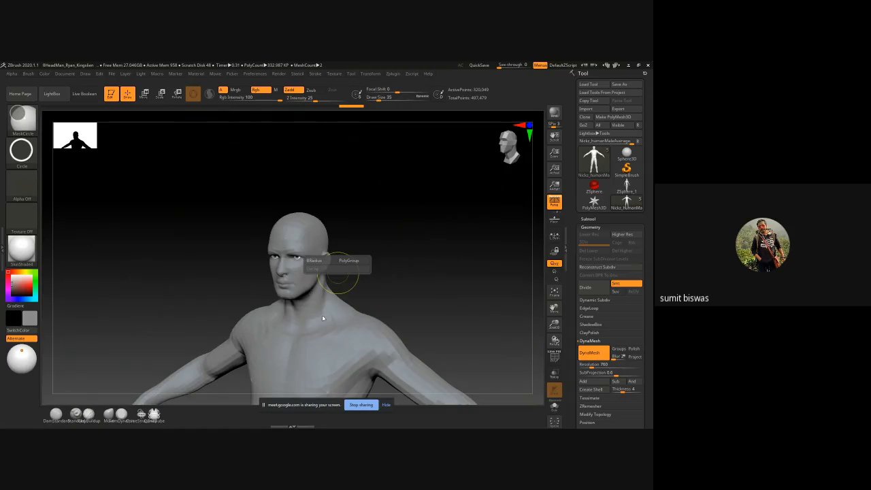
ctrl+right_drag(286, 260, 475, 274)
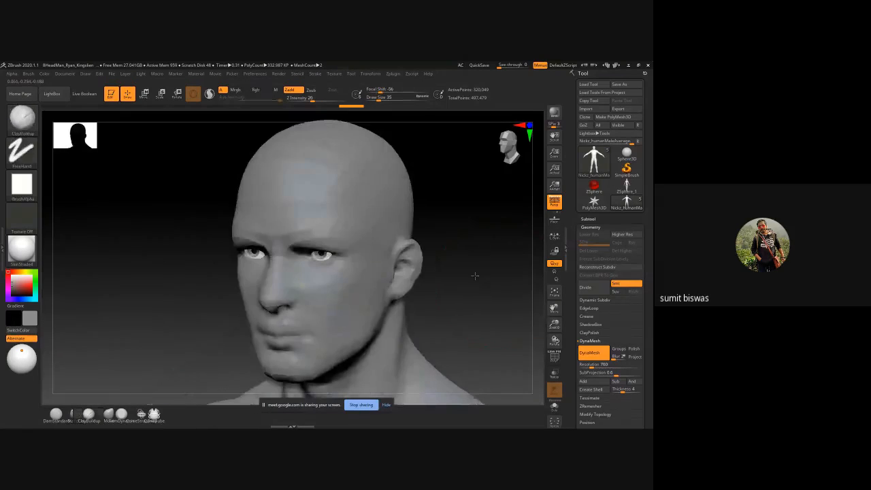
shift+drag(474, 274, 449, 306)
alt+right_drag(408, 325, 403, 228)
ctrl+right_drag(404, 227, 323, 240)
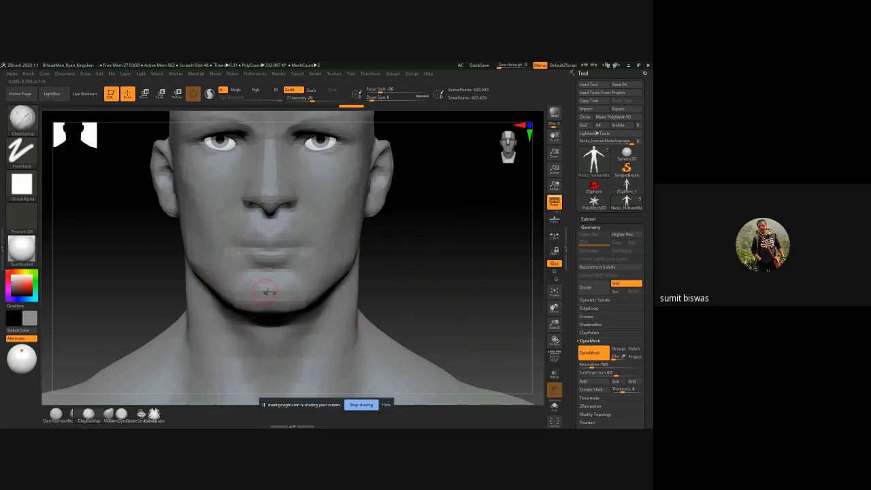
key(bracketleft)
key(bracketleft)
key(bracketright)
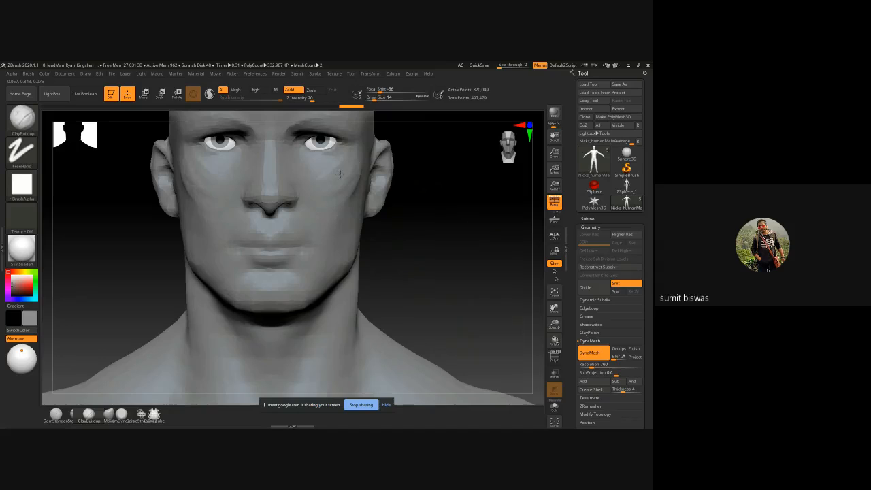
drag(447, 194, 308, 181)
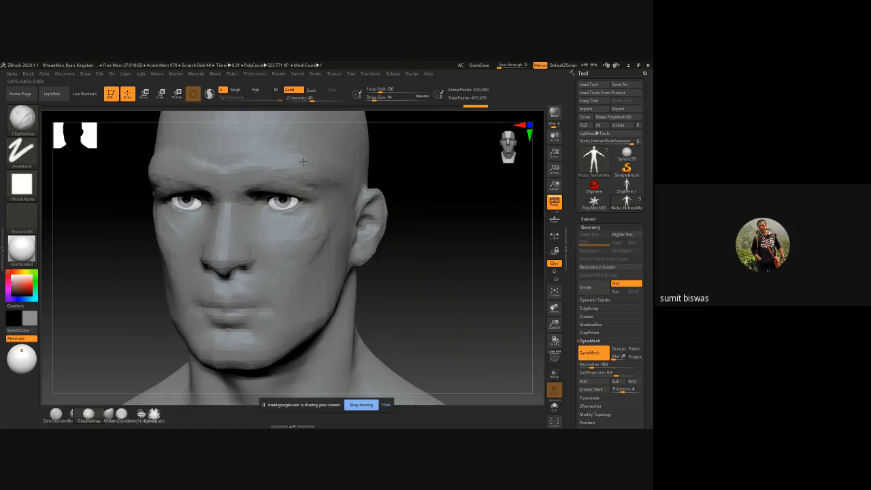
Step: Add ClayBuildup strokes at draw size 14 along the hairline, around the forehead and down the temples
alt+drag(449, 225, 433, 316)
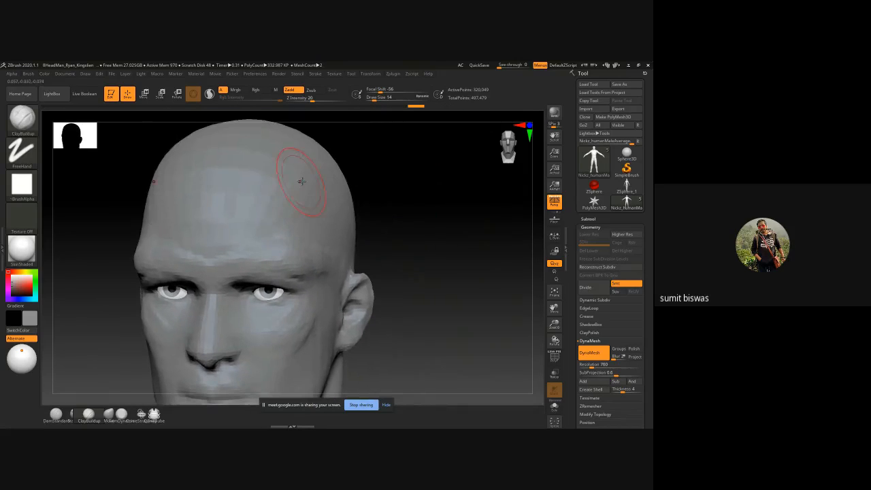
mouse_move(302, 180)
mouse_down()
mouse_move(291, 216)
mouse_move(268, 241)
mouse_up()
drag(319, 206, 318, 224)
mouse_move(330, 173)
mouse_down()
mouse_move(324, 189)
mouse_move(348, 218)
mouse_move(351, 272)
mouse_up()
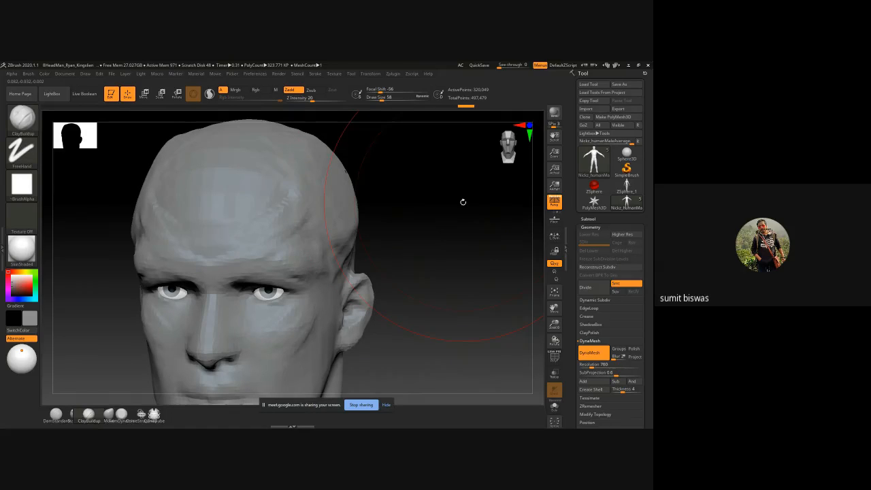
Step: Set the ClayBuildup draw size to 18 and add volume strokes to the side of the head above the ear
ctrl+right_drag(462, 219, 424, 223)
key(bracketleft)
key(bracketleft)
key(bracketleft)
key(bracketleft)
key(bracketleft)
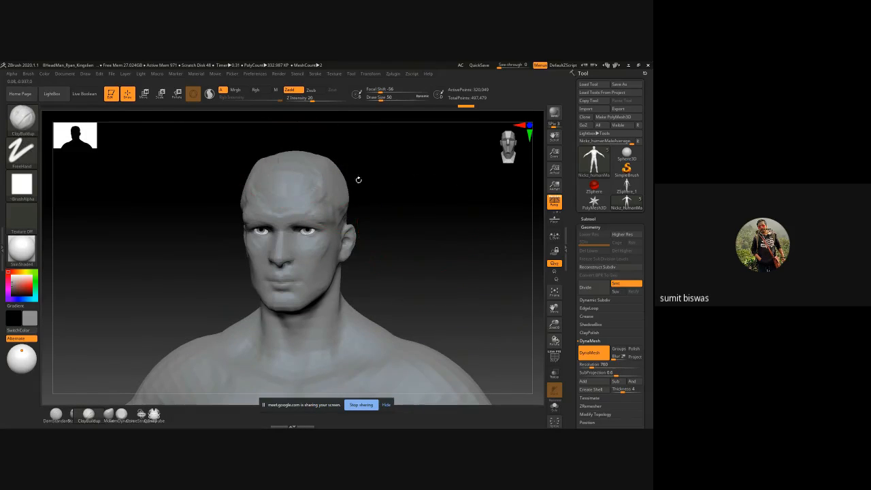
drag(340, 178, 335, 176)
mouse_move(387, 186)
mouse_down()
mouse_move(345, 178)
mouse_move(310, 202)
mouse_move(323, 175)
mouse_move(303, 198)
mouse_up()
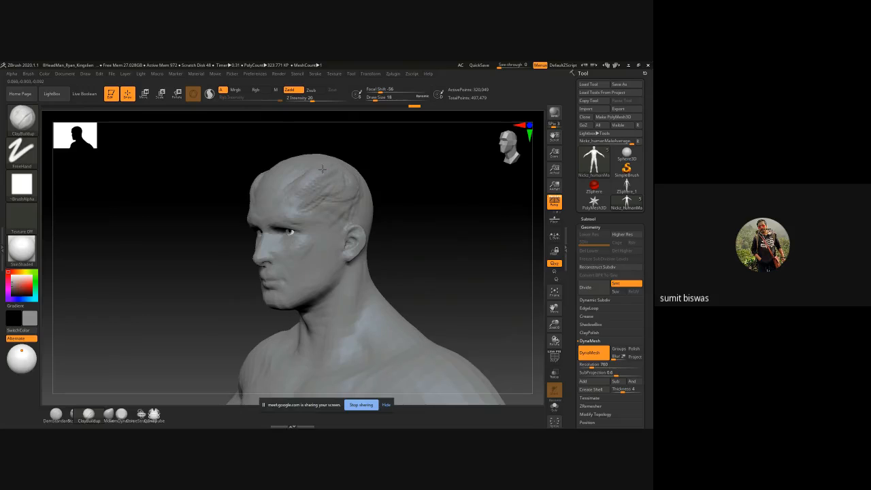
drag(404, 146, 324, 155)
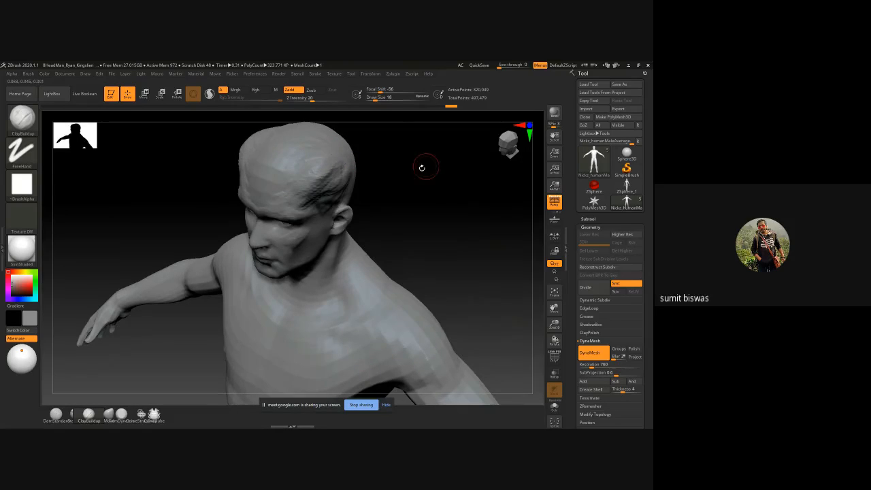
Step: Extend the ClayBuildup mass from the temple over the ear, raising the draw size to 22
mouse_move(422, 168)
mouse_down()
mouse_move(345, 161)
mouse_move(395, 168)
mouse_move(370, 183)
mouse_move(388, 205)
mouse_move(360, 199)
mouse_move(377, 208)
mouse_move(373, 218)
mouse_move(383, 230)
mouse_move(396, 215)
mouse_up()
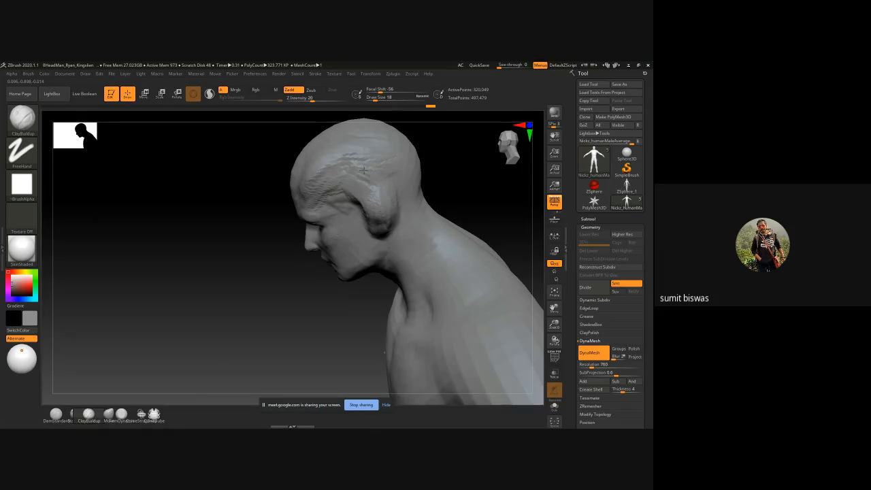
mouse_move(350, 199)
mouse_down()
mouse_move(360, 214)
mouse_move(390, 223)
mouse_up()
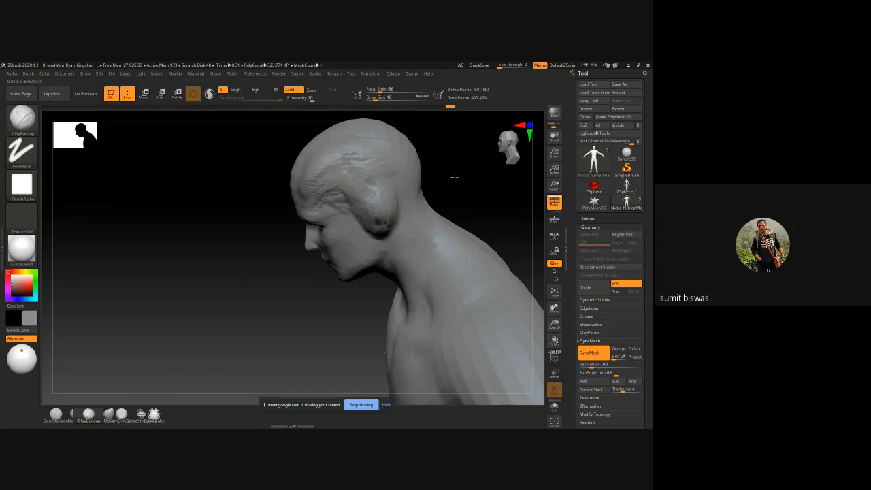
mouse_move(454, 177)
mouse_down()
mouse_move(369, 204)
mouse_move(326, 173)
mouse_move(346, 171)
mouse_move(324, 172)
mouse_move(370, 174)
mouse_up()
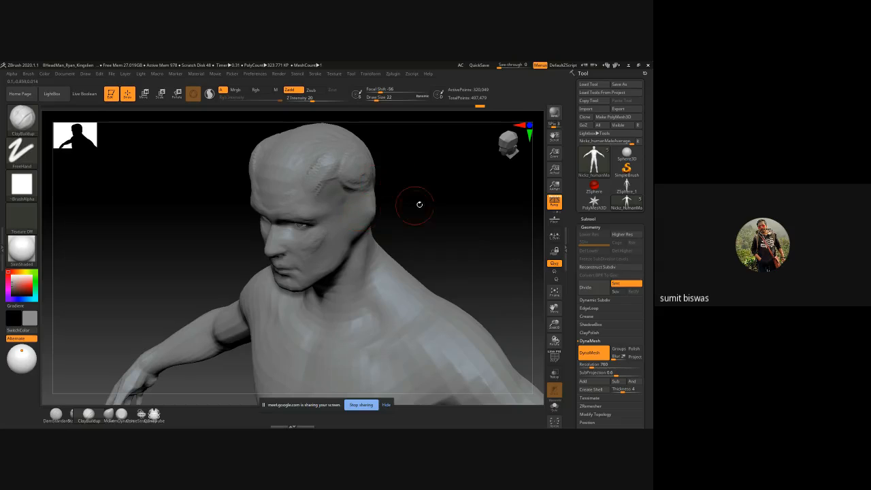
Step: Mask a round patch on the upper side of the head using MaskCircle with a FreeHand stroke, and invert the mask
mouse_move(424, 196)
shift+mouse_down()
mouse_move(438, 193)
mouse_move(381, 247)
mouse_move(323, 262)
mouse_move(313, 252)
mouse_move(311, 211)
shift+mouse_up()
key(b)
key(m)
key(v)
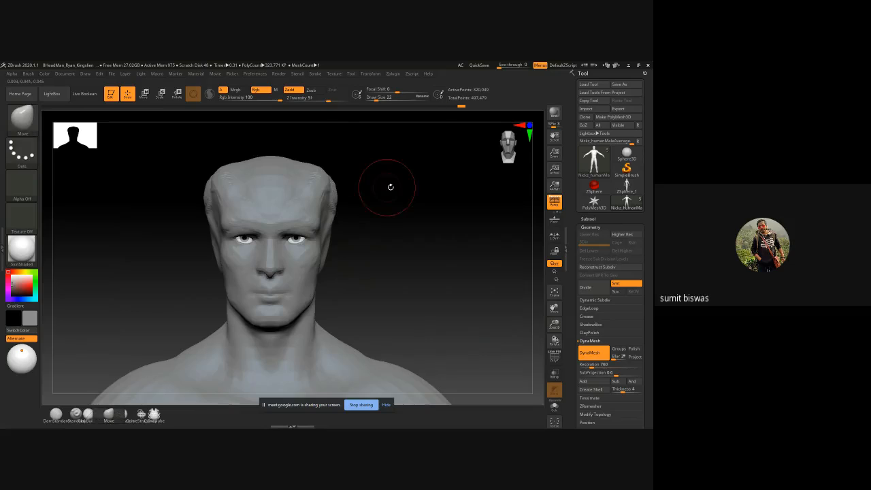
drag(389, 188, 350, 196)
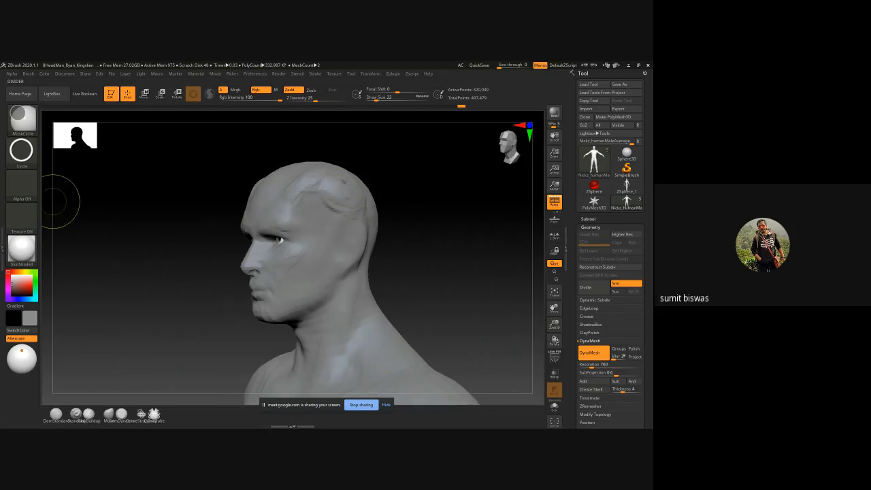
click(21, 151)
click(129, 158)
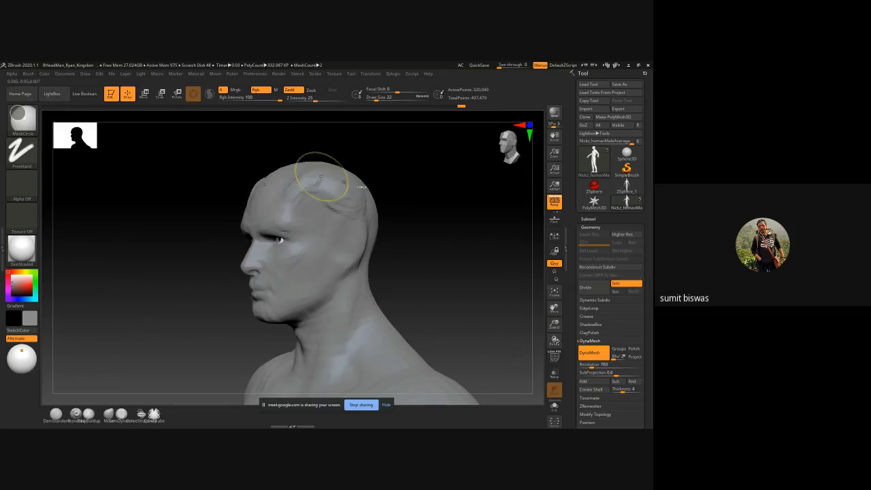
mouse_move(345, 187)
ctrl+mouse_down()
mouse_move(357, 189)
mouse_move(337, 195)
ctrl+mouse_up()
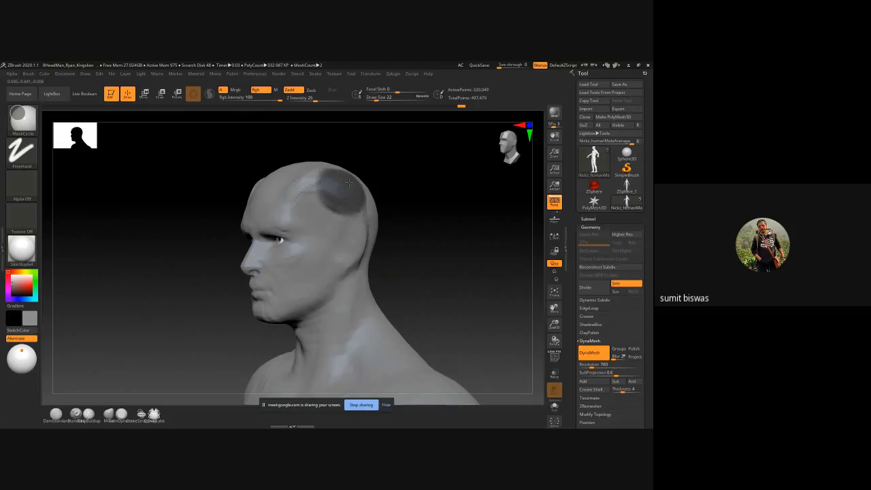
ctrl+click(430, 199)
shift+drag(429, 199, 449, 198)
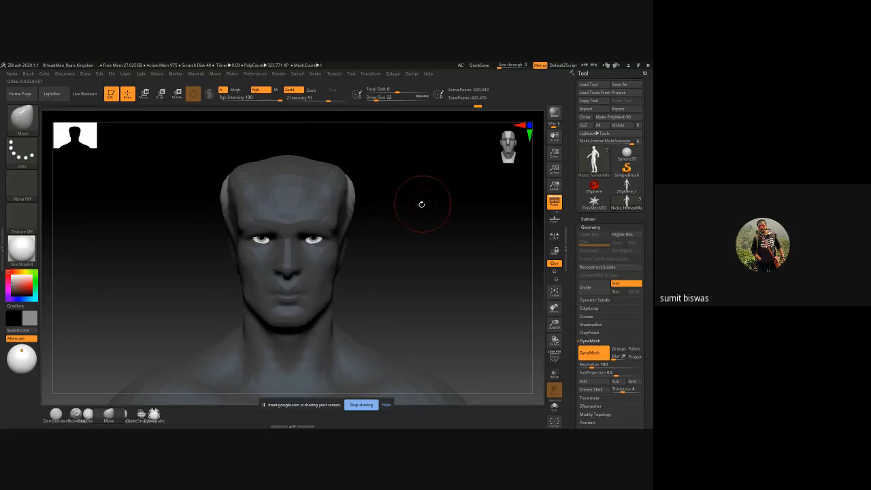
Step: Pull the unmasked side patches outward and upward into long horn-like ears with the transform gizmo, clear the mask and update DynaMesh
key(w)
mouse_move(412, 202)
alt+right_down()
mouse_move(362, 219)
mouse_move(342, 213)
alt+right_up()
key(f)
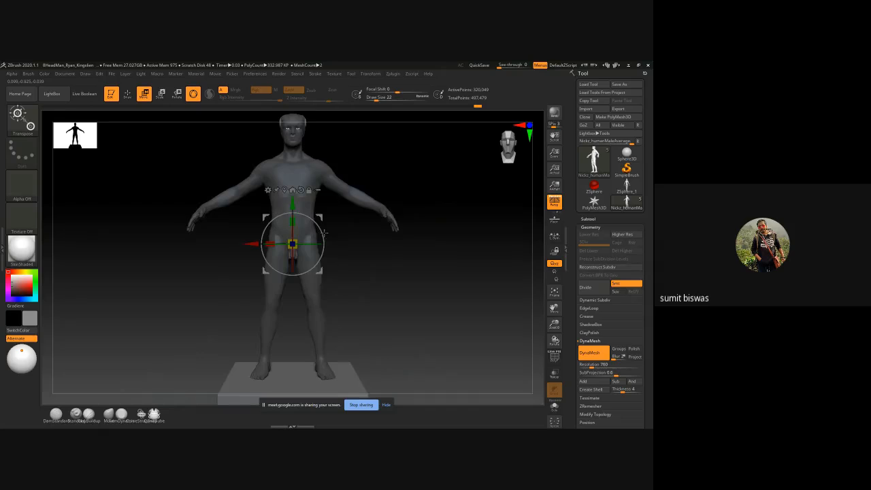
click(284, 191)
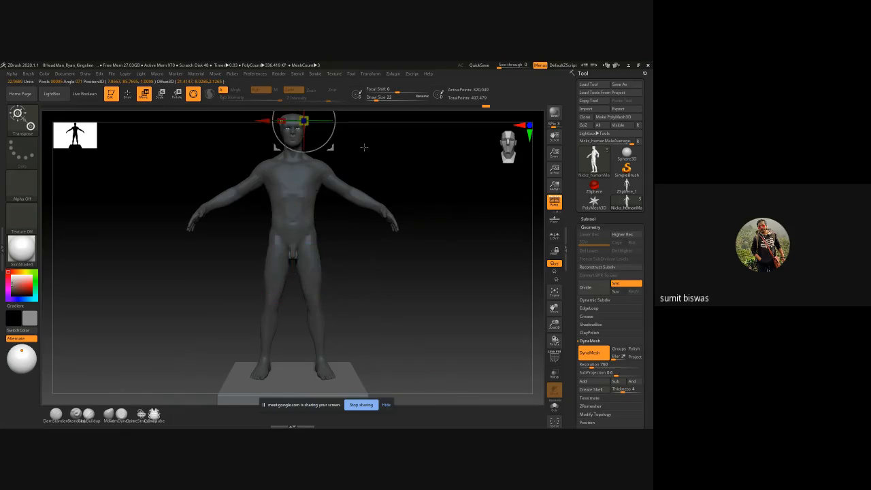
alt+right_drag(364, 147, 354, 188)
ctrl+right_drag(354, 188, 322, 262)
drag(321, 262, 369, 233)
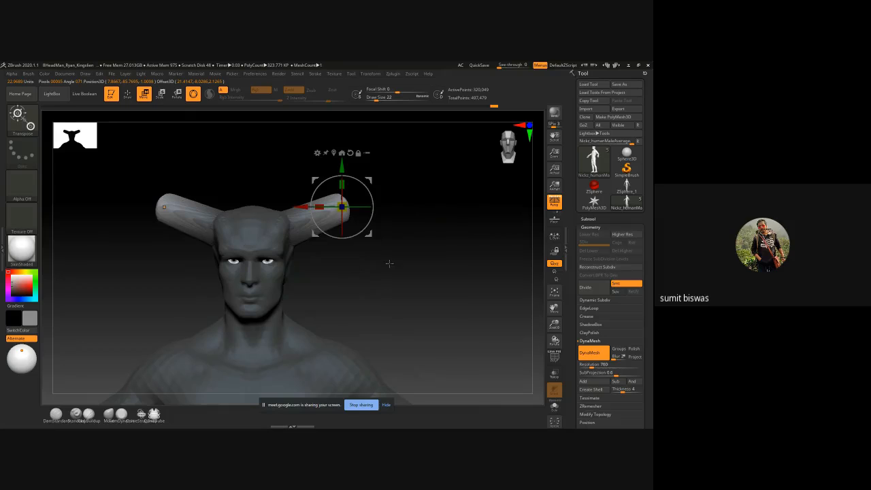
mouse_move(406, 272)
ctrl+mouse_down()
mouse_move(427, 248)
mouse_move(467, 295)
ctrl+mouse_up()
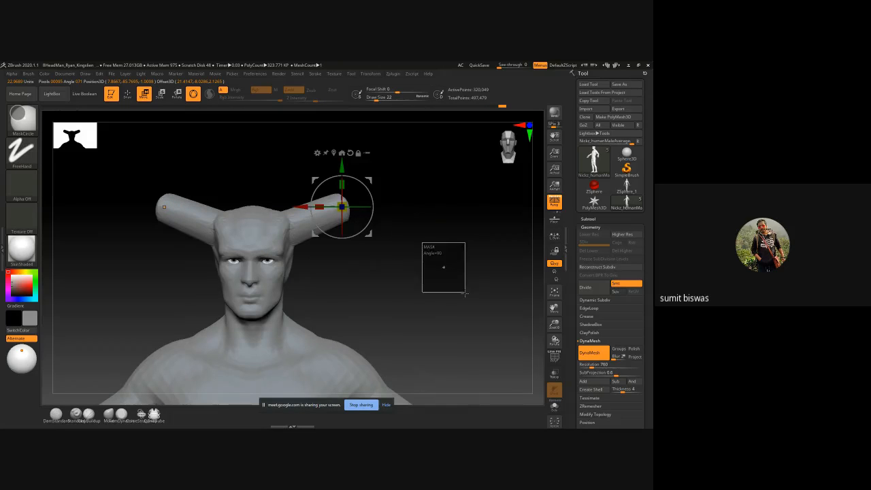
ctrl+right_drag(360, 273, 380, 306)
Step: Hollow out the inner side of the long ears and shape their rims with ClayBuildup at draw size 22
key(b)
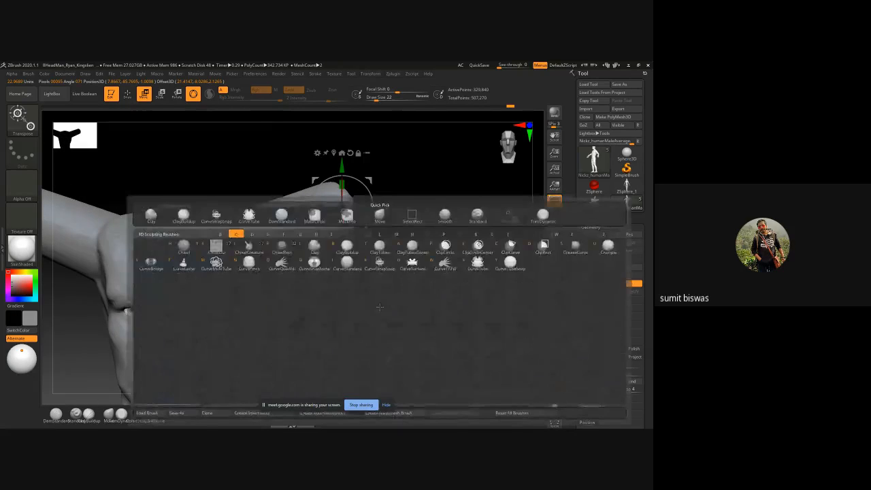
key(c)
key(b)
mouse_move(242, 254)
mouse_down()
mouse_move(277, 234)
mouse_move(264, 228)
mouse_move(343, 209)
mouse_move(259, 220)
mouse_move(270, 215)
mouse_move(253, 230)
mouse_move(272, 213)
mouse_move(257, 232)
mouse_move(313, 204)
mouse_move(261, 264)
mouse_move(289, 237)
mouse_move(332, 229)
mouse_move(299, 251)
mouse_up()
mouse_move(397, 245)
mouse_down()
mouse_move(336, 251)
mouse_move(278, 281)
mouse_move(349, 217)
mouse_move(306, 234)
mouse_move(266, 271)
mouse_move(324, 204)
mouse_move(240, 253)
mouse_move(316, 201)
mouse_move(335, 219)
mouse_move(276, 243)
mouse_up()
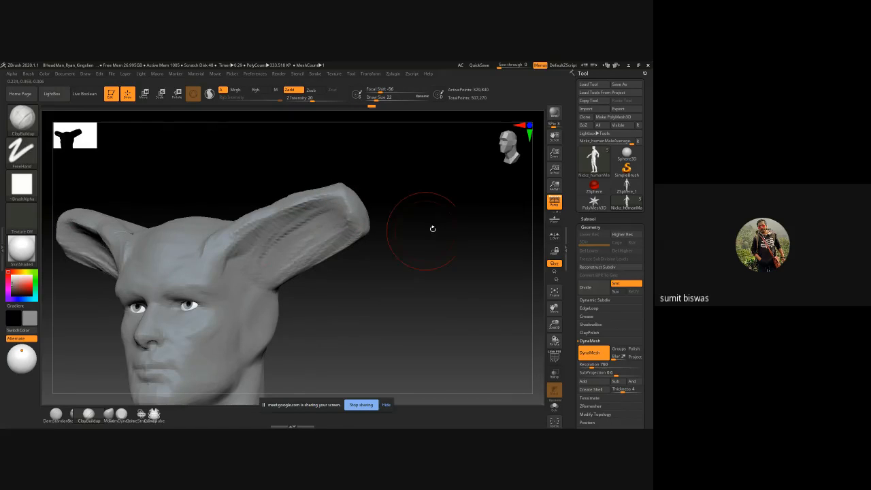
drag(432, 230, 397, 201)
mouse_move(355, 205)
mouse_down()
mouse_move(345, 269)
mouse_move(368, 267)
mouse_move(344, 202)
mouse_up()
shift+drag(420, 180, 440, 197)
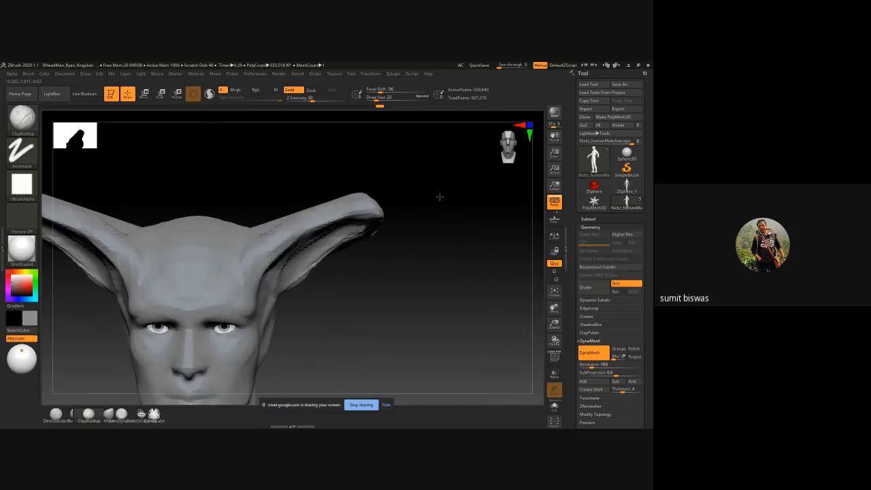
key(alt+Tab)
click(338, 195)
key(alt+Tab)
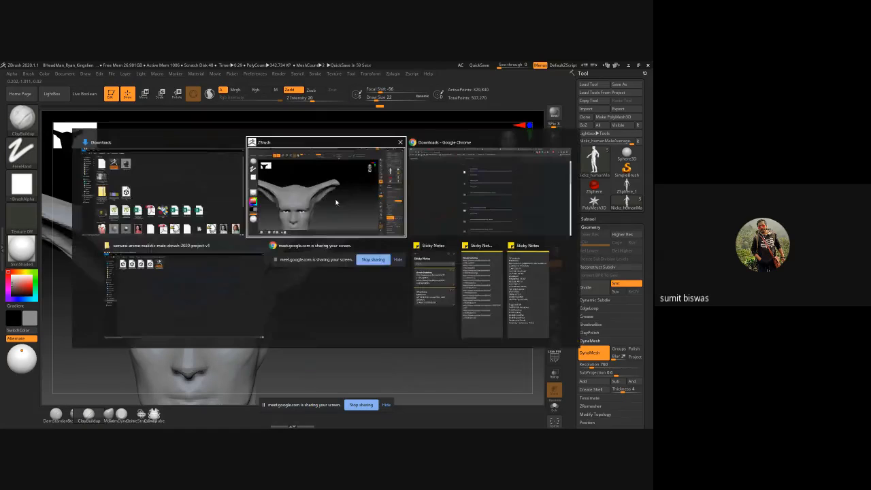
key(alt+Tab)
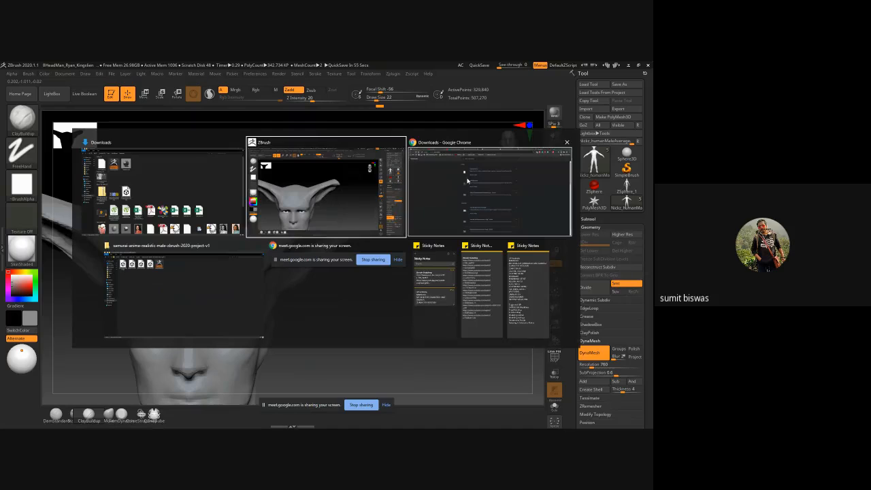
click(153, 236)
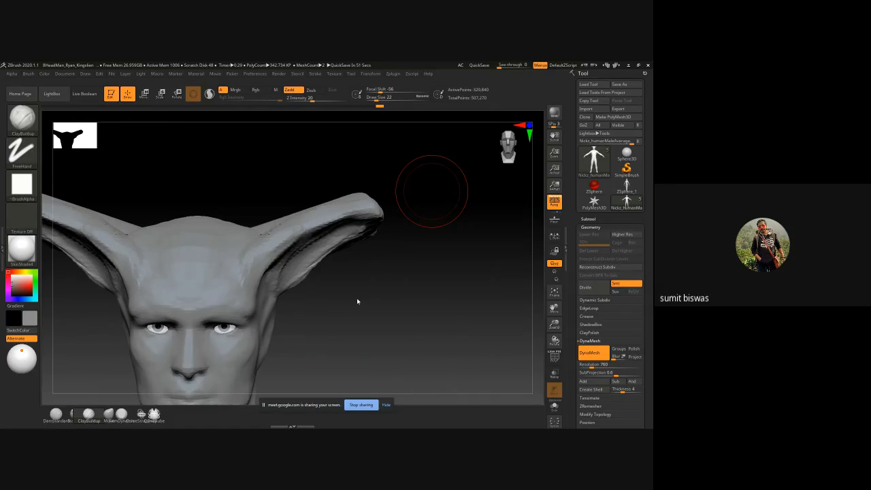
Step: Remesh the figure with DynaMesh to even out the topology of the sculpted ears, and check it from the front
drag(390, 310, 208, 225)
key(ctrl)
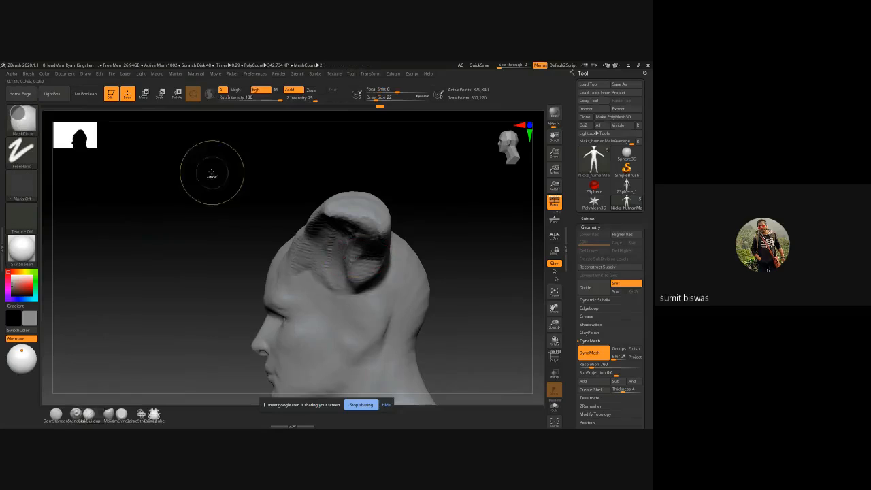
ctrl+right_drag(291, 218, 191, 171)
shift+drag(191, 171, 237, 218)
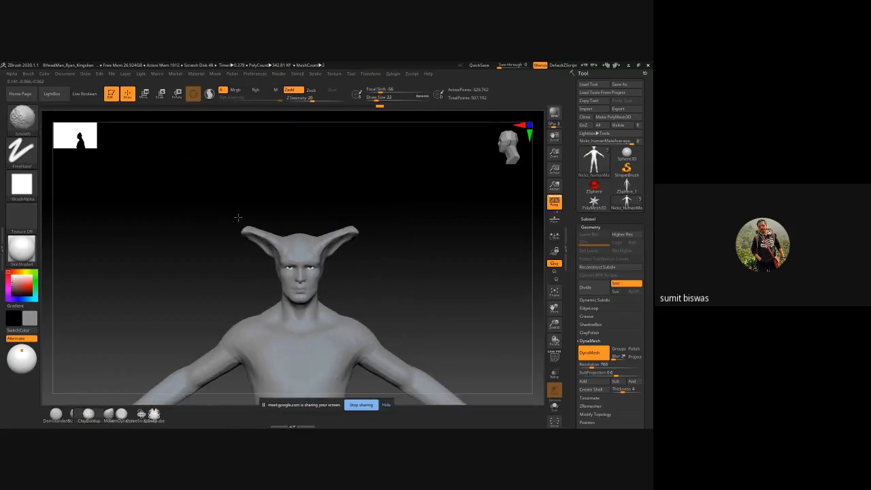
mouse_move(377, 293)
alt+mouse_down()
mouse_move(361, 193)
mouse_move(379, 214)
alt+mouse_up()
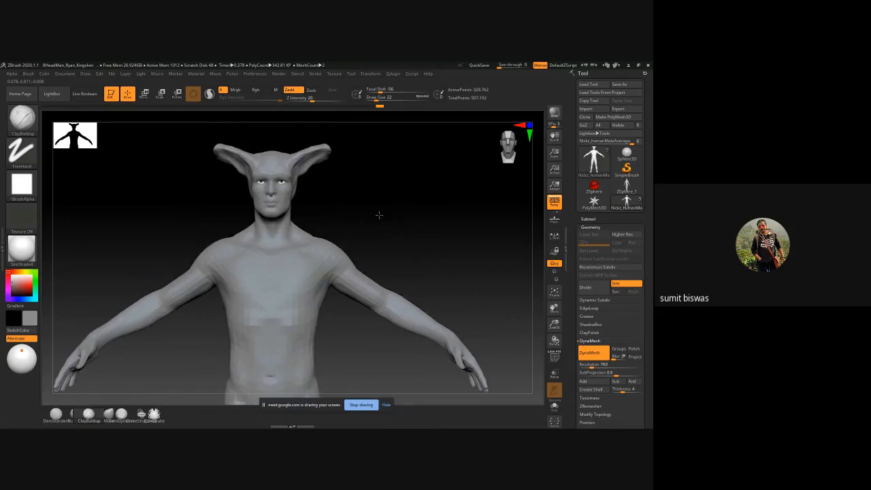
key(ctrl)
ctrl+right_drag(233, 214, 292, 243)
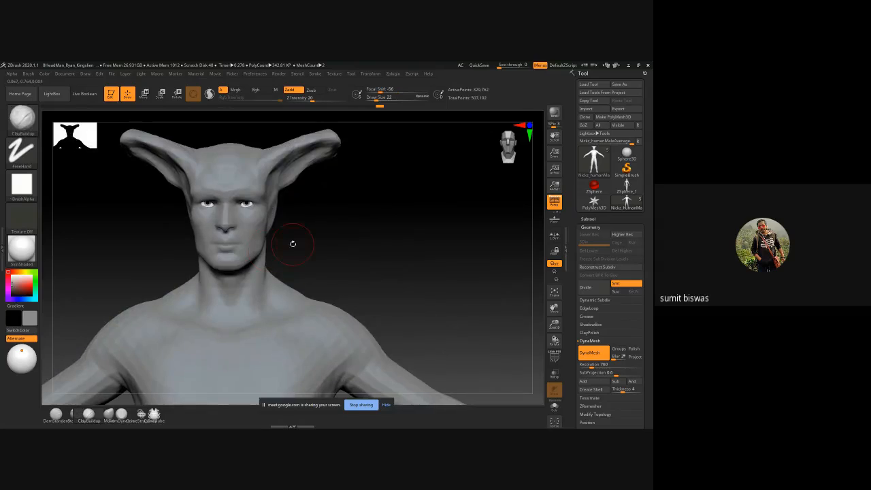
Step: Build up the trapezius slopes between neck and shoulders with ClayBuildup at draw size 26, and blend the strokes
alt+drag(313, 258, 412, 230)
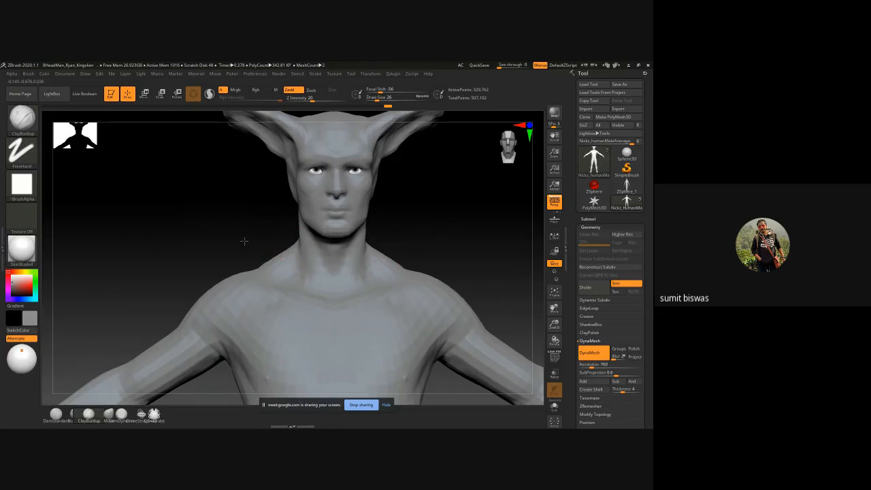
mouse_move(264, 262)
right_down()
mouse_move(247, 243)
mouse_move(276, 241)
right_up()
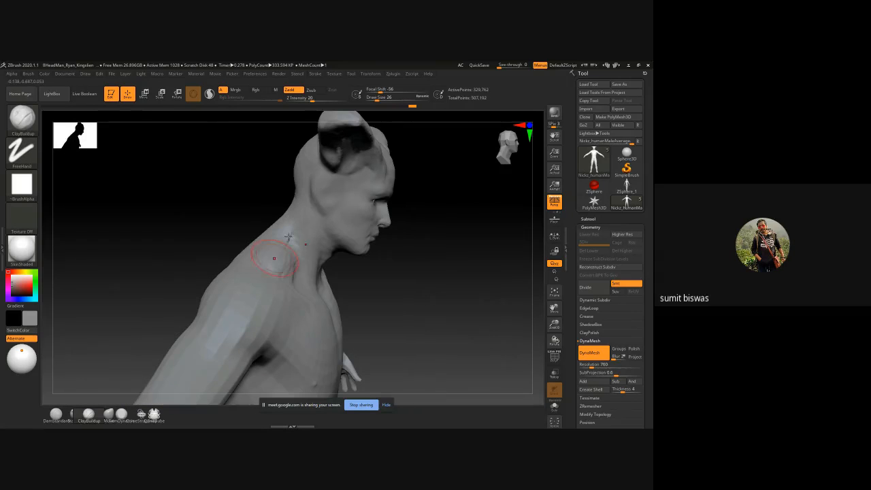
right_drag(474, 259, 374, 221)
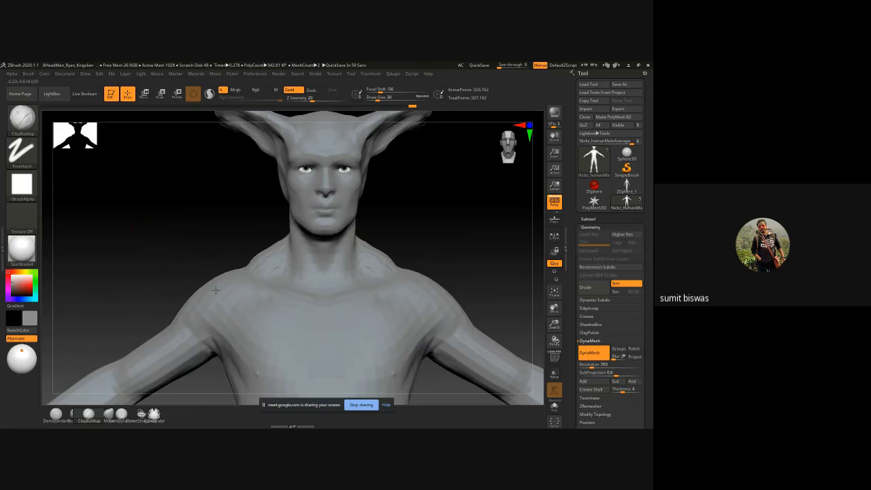
key(])
key(])
key(])
key(])
key(])
key(])
key(])
key(])
shift+drag(259, 254, 275, 272)
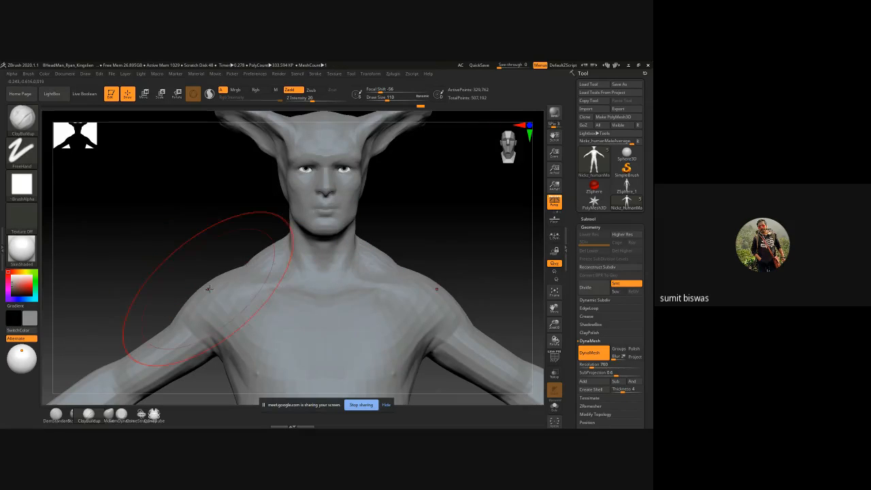
Step: Build up the deltoid volume around the shoulders and upper back with ClayBuildup at draw size 62
mouse_move(209, 288)
mouse_down()
mouse_move(228, 276)
mouse_move(193, 290)
mouse_up()
mouse_move(192, 292)
right_down()
mouse_move(187, 273)
mouse_move(170, 299)
right_up()
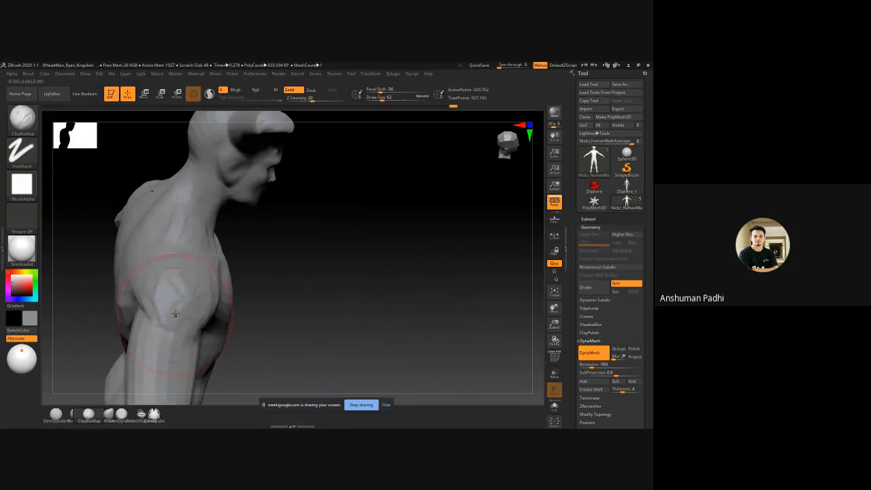
drag(170, 302, 148, 274)
drag(169, 191, 151, 234)
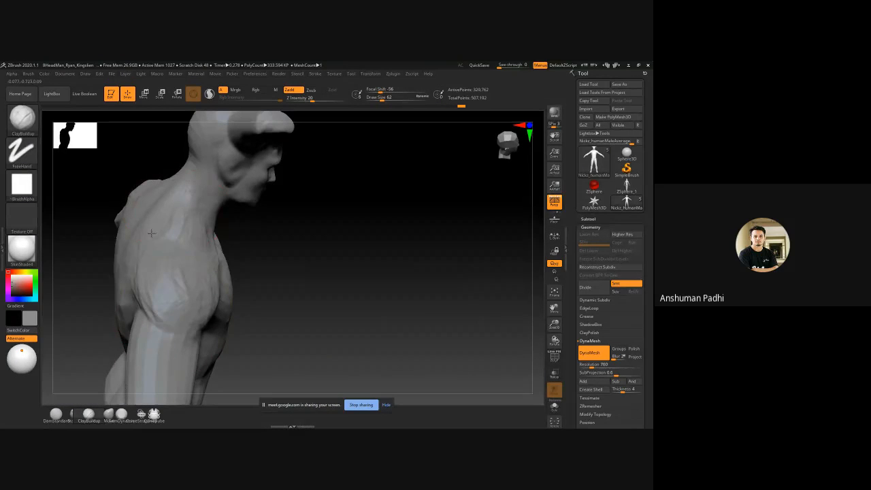
mouse_move(151, 316)
right_down()
mouse_move(174, 289)
mouse_move(171, 279)
right_up()
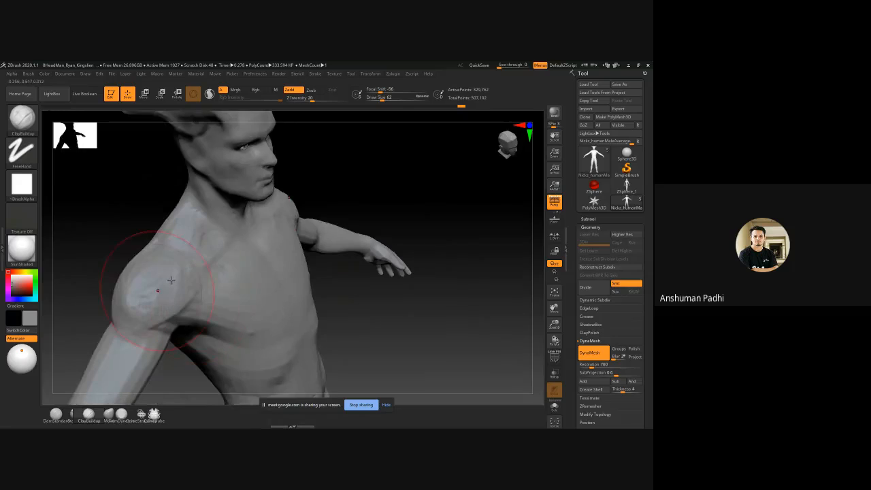
shift+drag(161, 308, 157, 293)
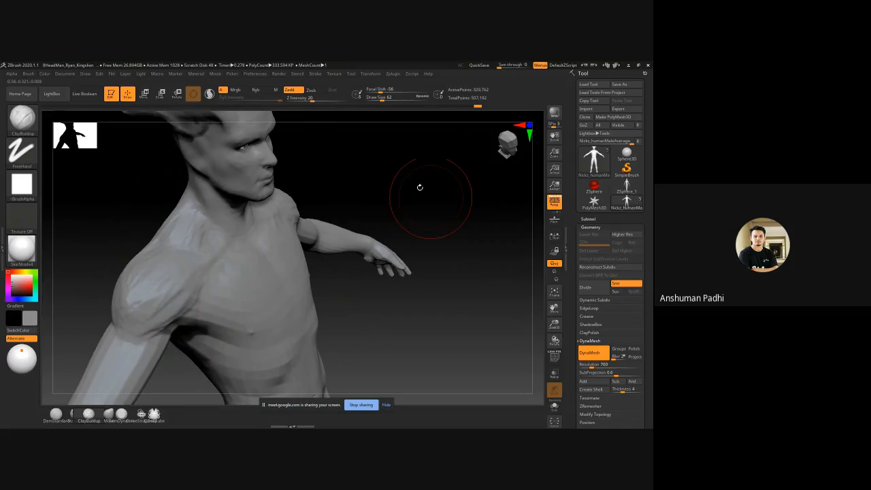
Step: Sculpt the pectoral muscles with ClayBuildup at draw size 62, defining their lower edges and the groove along the sternum
shift+drag(420, 187, 360, 198)
alt+drag(453, 237, 437, 165)
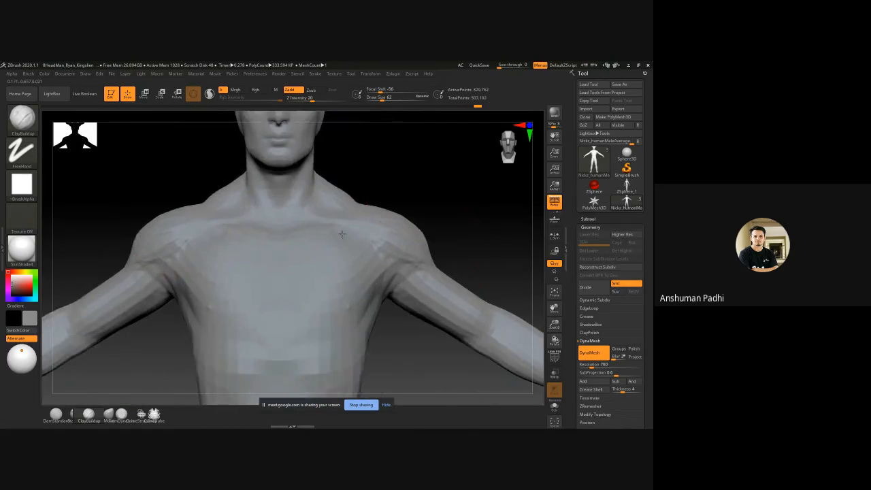
mouse_move(193, 279)
mouse_down()
mouse_move(197, 299)
mouse_move(240, 313)
mouse_move(216, 323)
mouse_move(257, 307)
mouse_move(208, 280)
mouse_move(204, 296)
mouse_up()
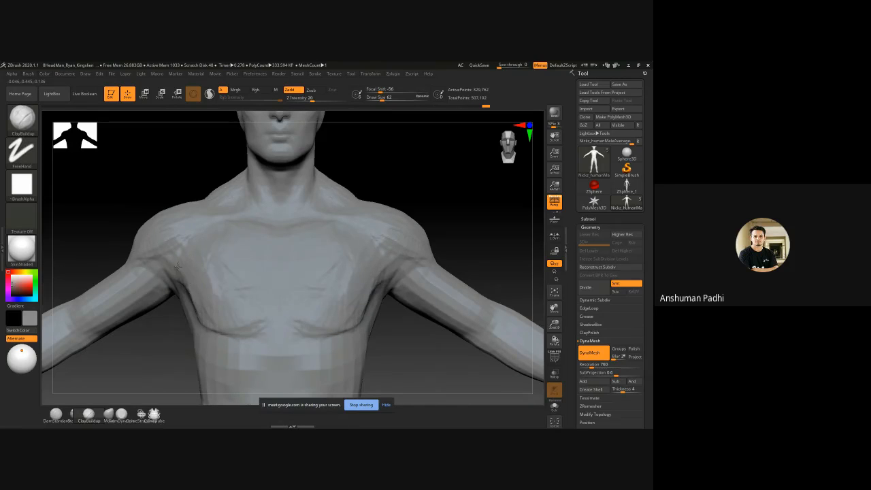
mouse_move(178, 266)
mouse_down()
mouse_move(171, 235)
mouse_move(166, 276)
mouse_move(208, 311)
mouse_move(233, 272)
mouse_move(240, 301)
mouse_up()
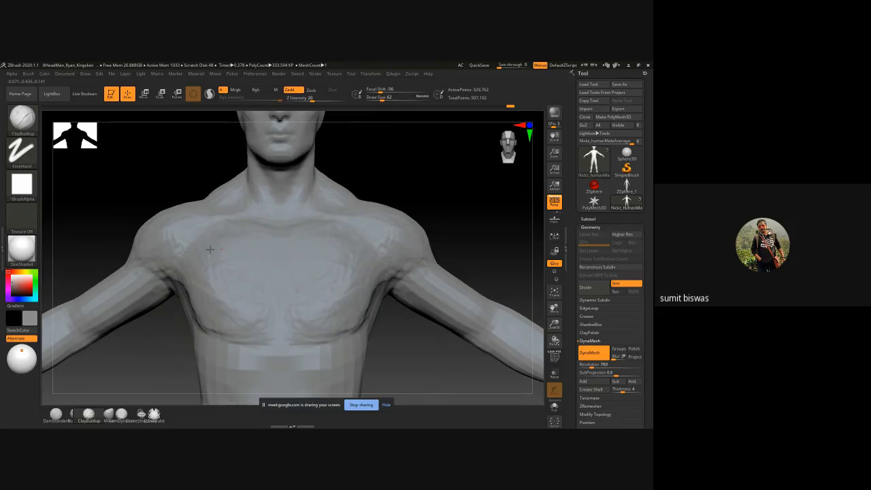
mouse_move(209, 250)
mouse_down()
mouse_move(259, 272)
mouse_move(262, 306)
mouse_move(203, 253)
mouse_up()
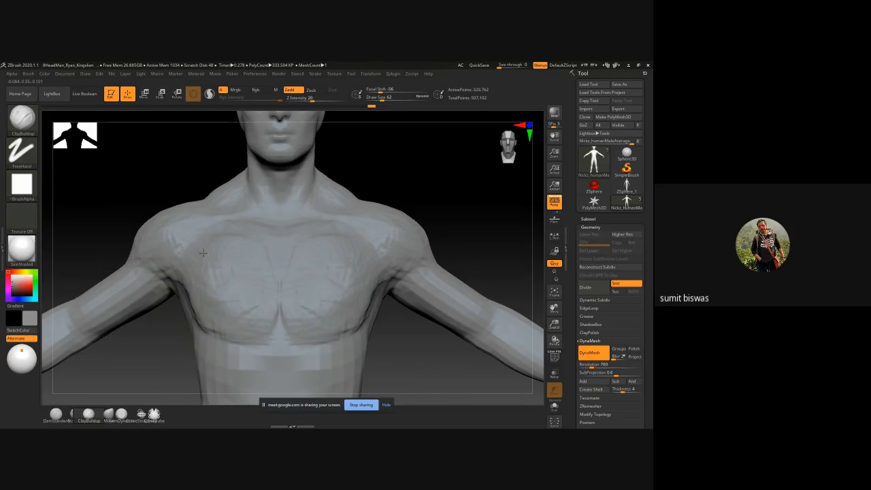
Step: Add ClayBuildup strokes at draw size 62 down the side of the ribcage, from the armpit toward the waist
alt+drag(132, 361, 149, 260)
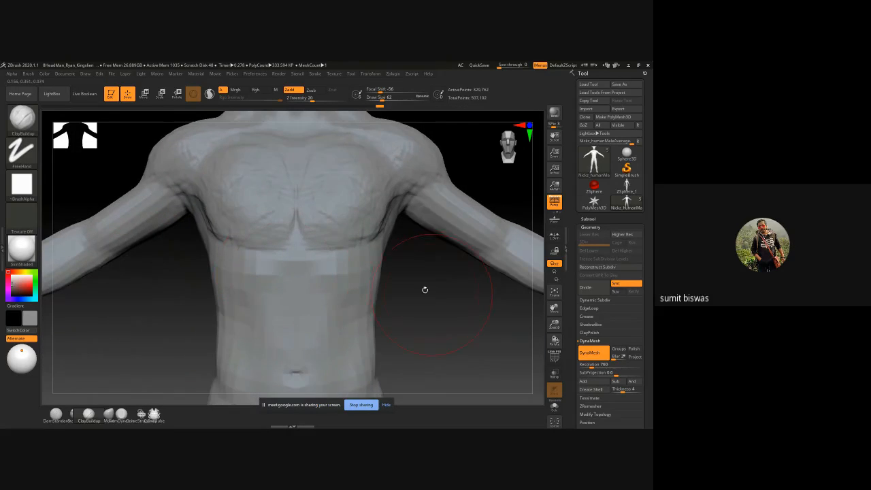
alt+drag(424, 289, 334, 272)
drag(401, 197, 387, 248)
drag(392, 217, 372, 286)
mouse_move(405, 199)
mouse_down()
mouse_move(367, 230)
mouse_move(354, 252)
mouse_move(363, 257)
mouse_move(351, 257)
mouse_up()
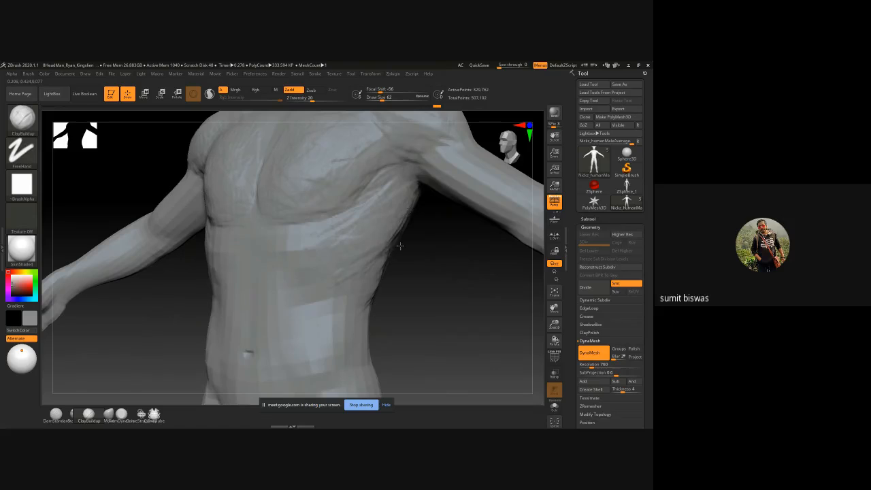
drag(400, 245, 390, 260)
Step: Smooth the rough ClayBuildup strokes across the pectorals and upper chest
mouse_move(437, 291)
mouse_down()
mouse_move(449, 303)
mouse_move(457, 293)
mouse_move(422, 317)
mouse_up()
mouse_move(369, 200)
mouse_down()
mouse_move(351, 227)
mouse_move(310, 230)
mouse_up()
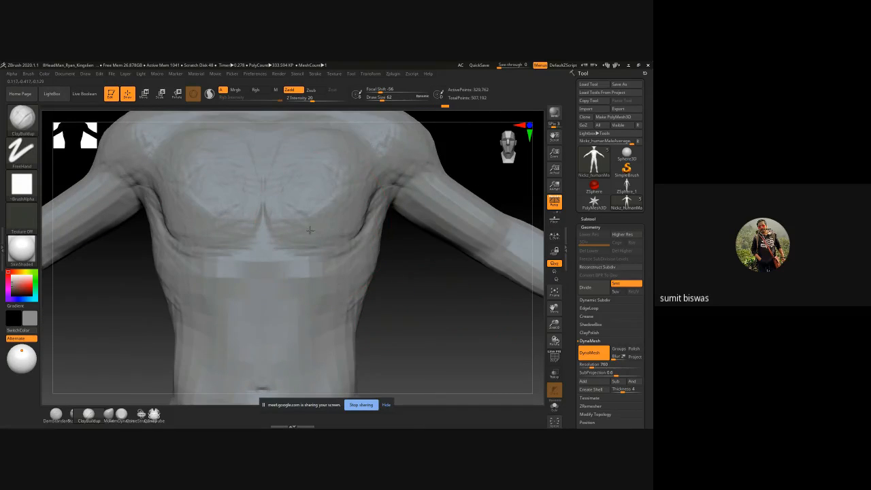
alt+drag(443, 277, 433, 342)
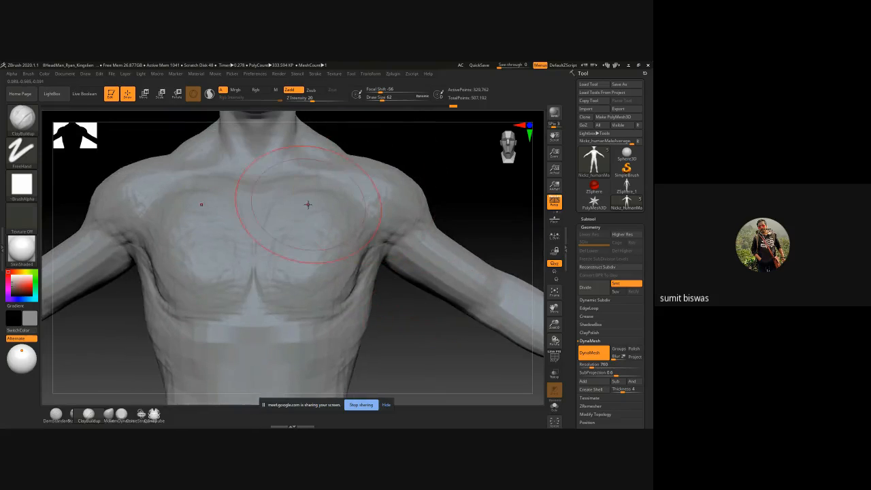
mouse_move(307, 204)
mouse_down()
mouse_move(317, 194)
mouse_move(303, 211)
mouse_move(340, 219)
mouse_up()
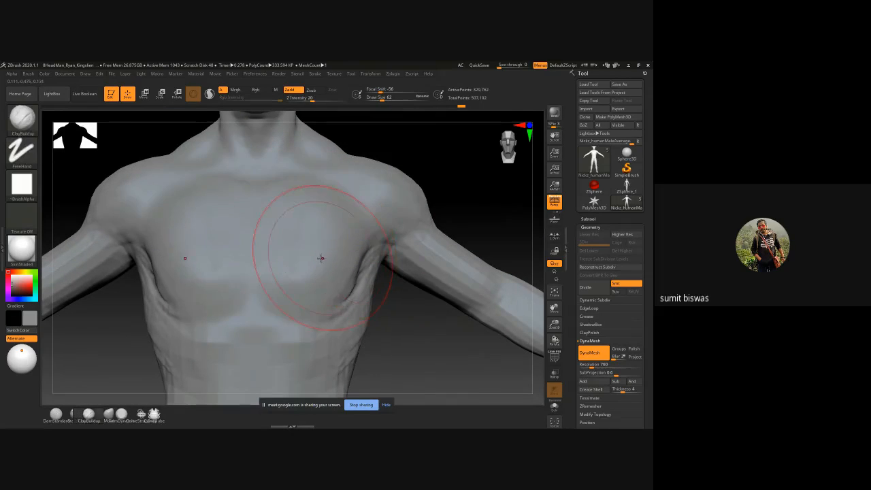
Step: Carve the lower edges of the pectorals with DamStandard at draw size 22, and smooth the side of the ribcage
key(b)
key(d)
key(s)
key(space)
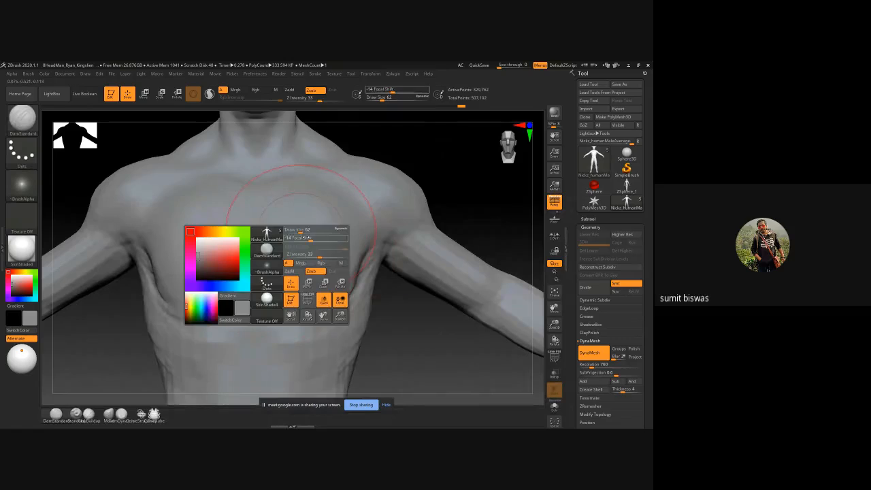
drag(304, 231, 291, 232)
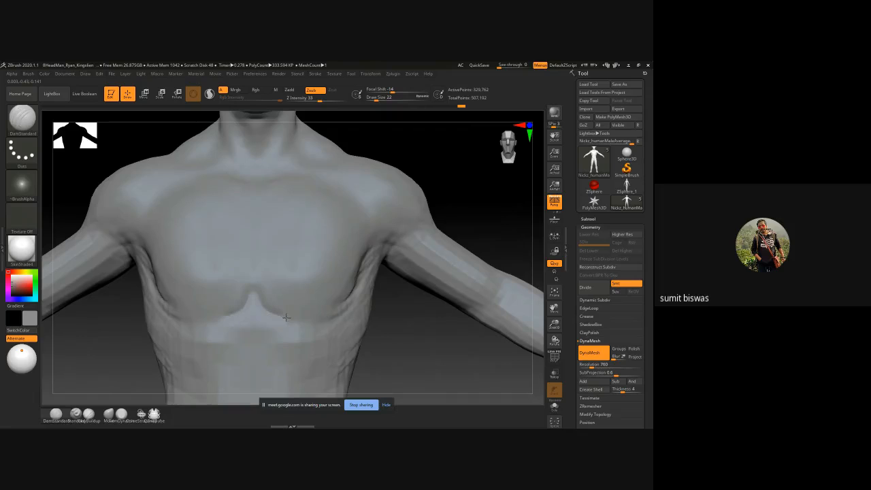
drag(286, 317, 328, 316)
drag(439, 319, 379, 272)
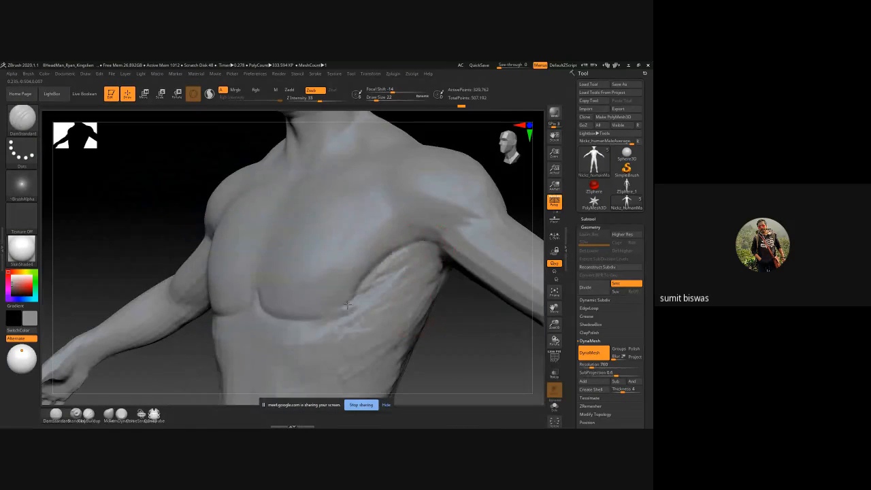
mouse_move(331, 319)
shift+mouse_down()
mouse_move(402, 250)
mouse_move(342, 327)
shift+mouse_up()
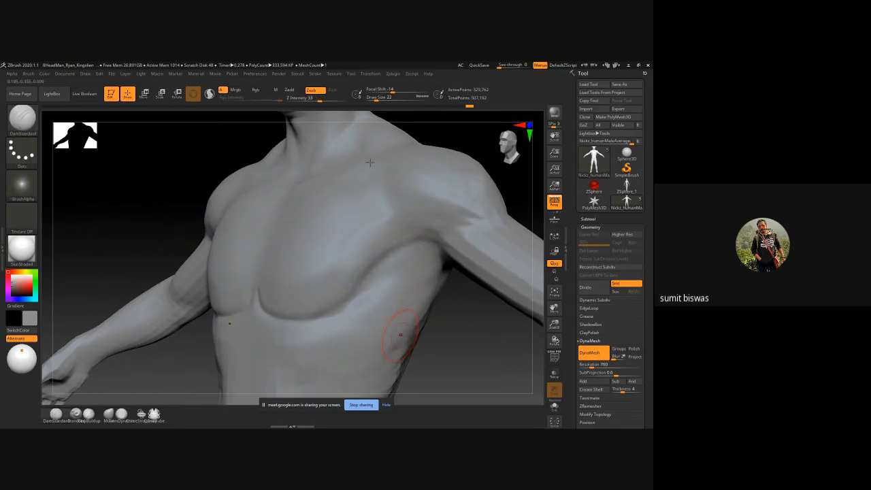
Step: Cut a vertical groove along the sternum between the pectorals with DamStandard at draw size 22
drag(150, 205, 288, 218)
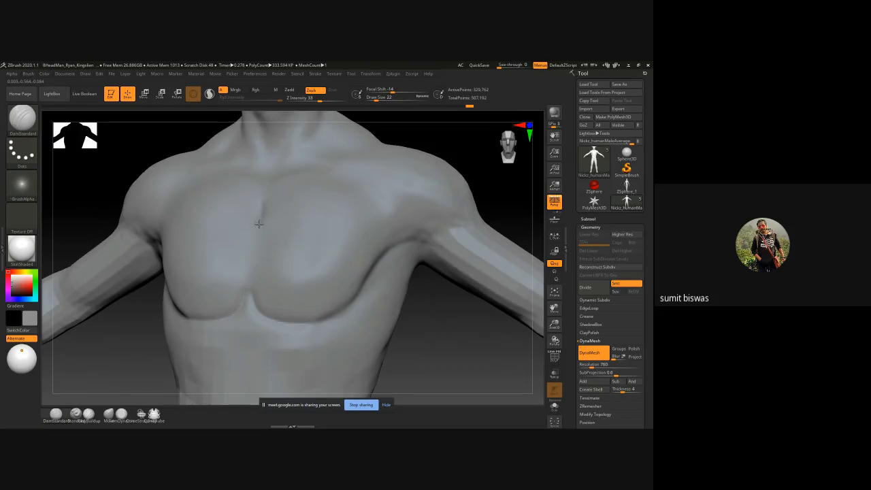
drag(259, 224, 253, 263)
key(ctrl+z)
drag(152, 325, 202, 280)
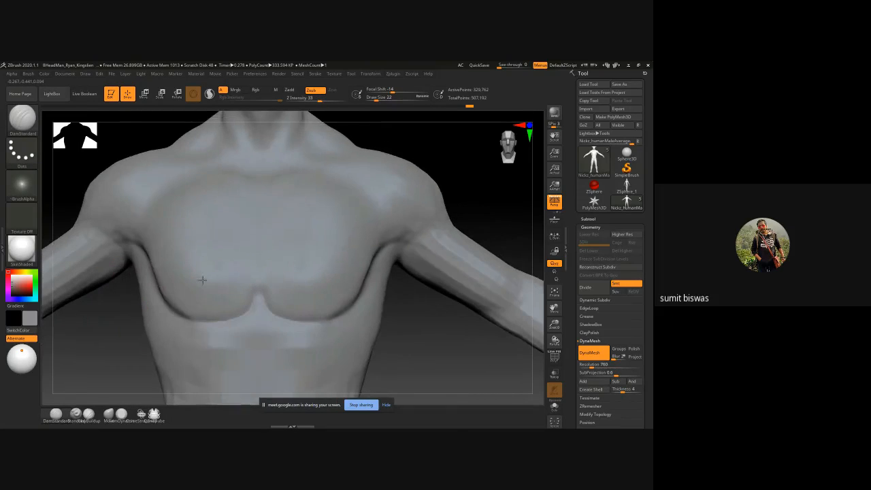
drag(258, 235, 259, 303)
key(shift)
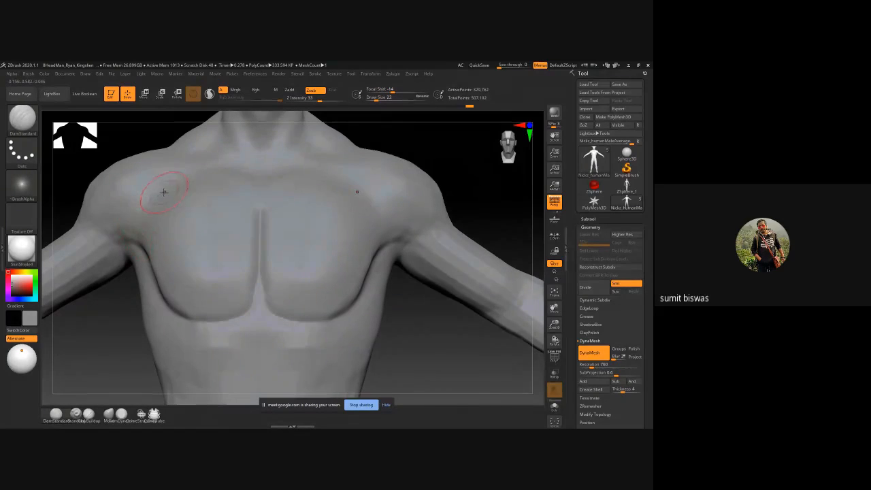
Step: Define the collarbones and front of the shoulders with DamStandard creases and ClayBuildup strokes at draw size 22
mouse_move(138, 196)
shift+mouse_down()
mouse_move(164, 192)
mouse_move(135, 192)
shift+mouse_up()
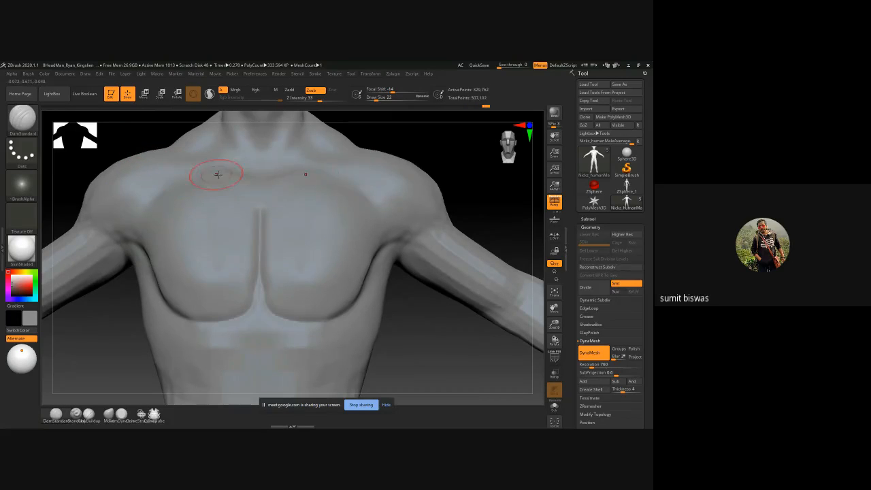
key(b)
key(c)
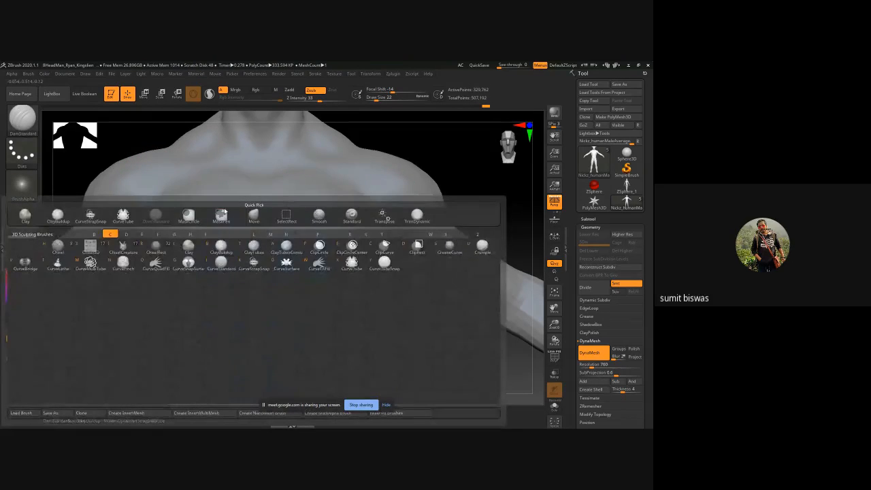
key(b)
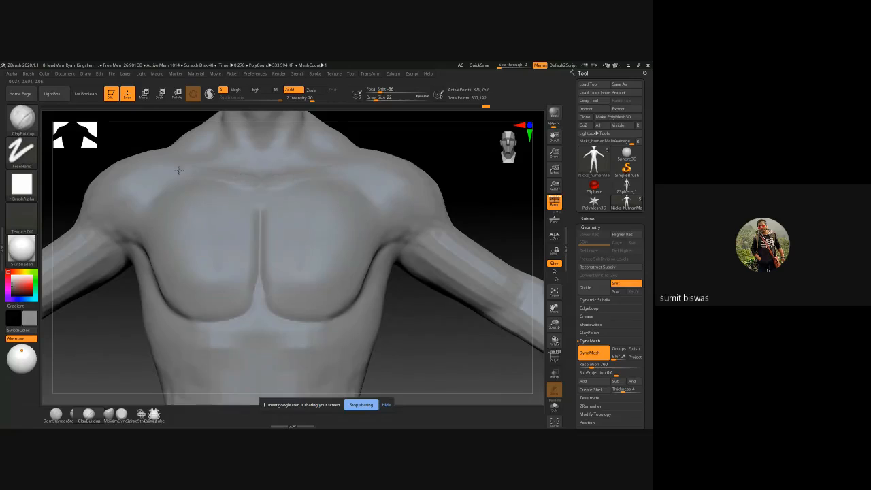
drag(178, 171, 162, 165)
drag(132, 136, 146, 225)
mouse_move(245, 222)
shift+mouse_down()
mouse_move(250, 228)
mouse_move(237, 219)
shift+mouse_up()
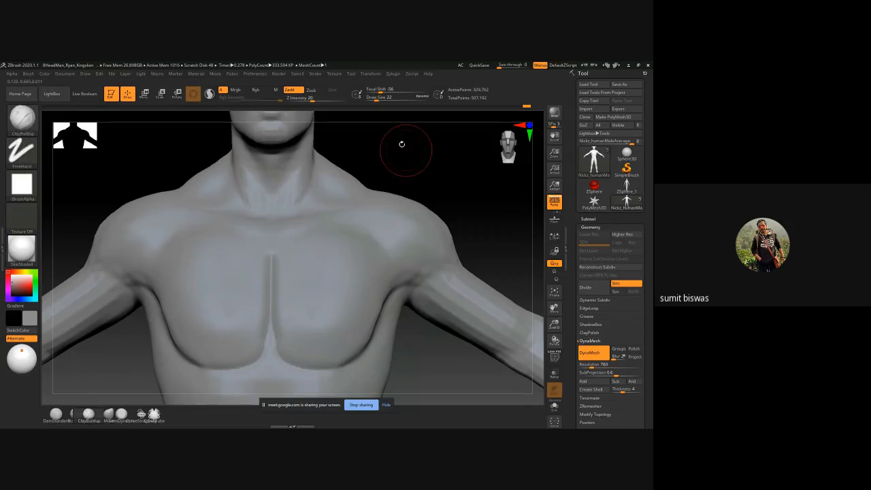
Step: Build up the trapezius at the base of the neck with ClayBuildup at draw size 22, and blend it
alt+drag(401, 142, 297, 222)
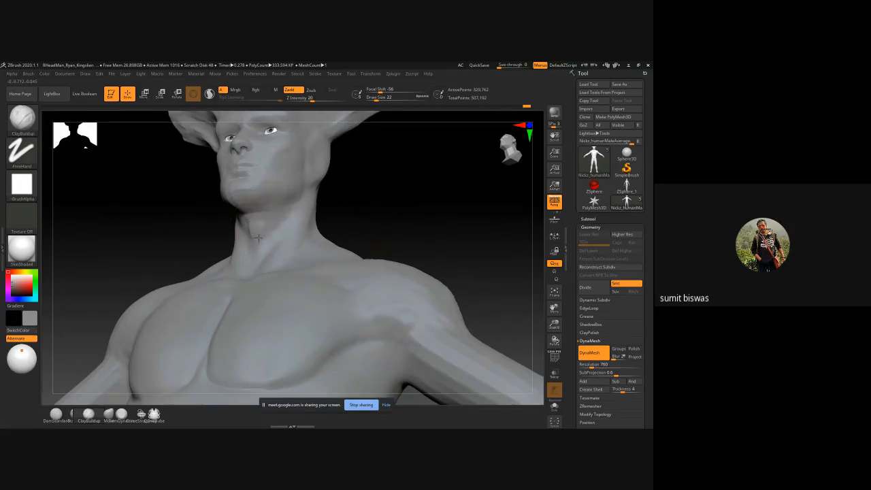
mouse_move(377, 194)
mouse_down()
mouse_move(388, 208)
mouse_move(393, 200)
mouse_move(313, 198)
mouse_move(324, 213)
mouse_up()
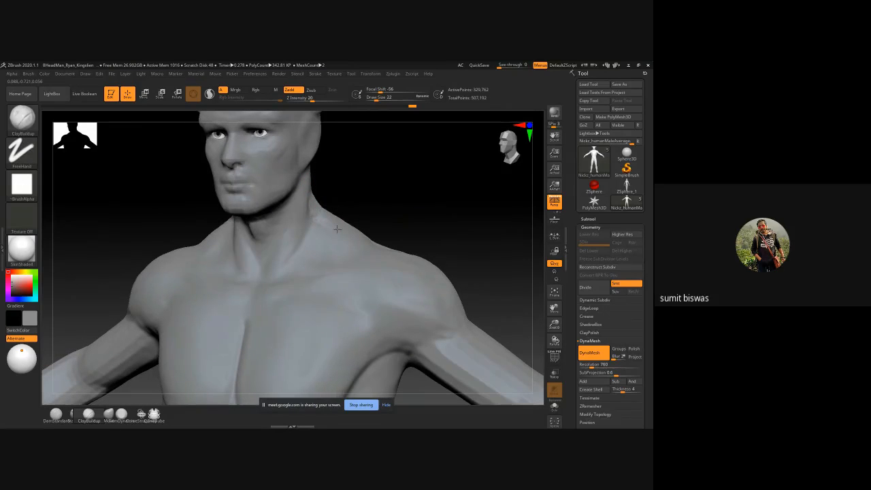
drag(401, 210, 343, 230)
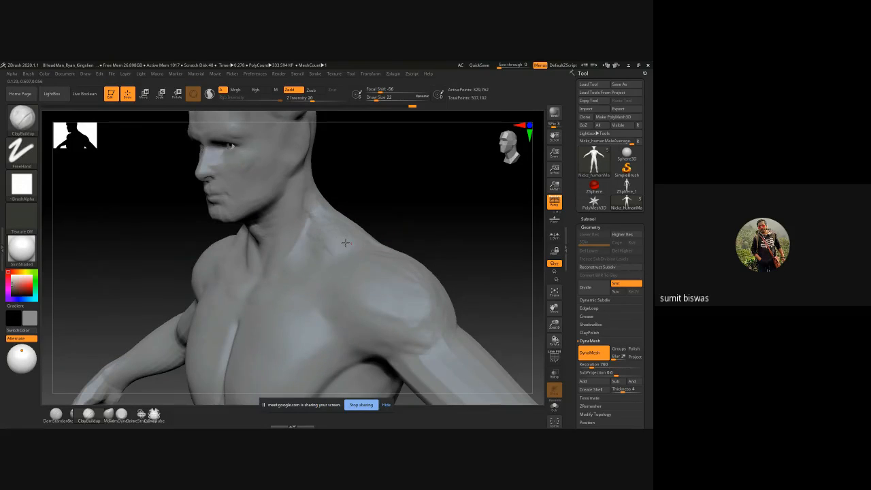
key(shift)
Step: Add ClayBuildup strokes at draw size 18 to the temples and the front of the horn-like ears
ctrl+right_drag(388, 229, 431, 203)
key(alt+shift)
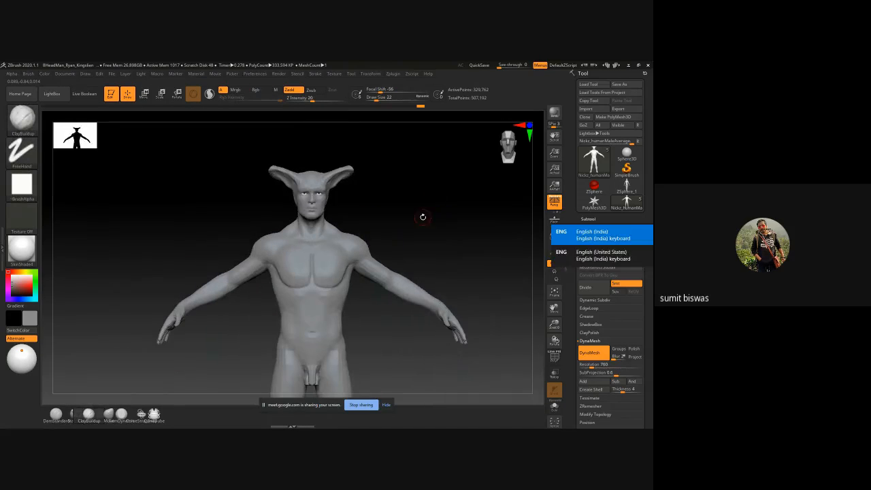
key(shift)
ctrl+right_drag(368, 211, 379, 229)
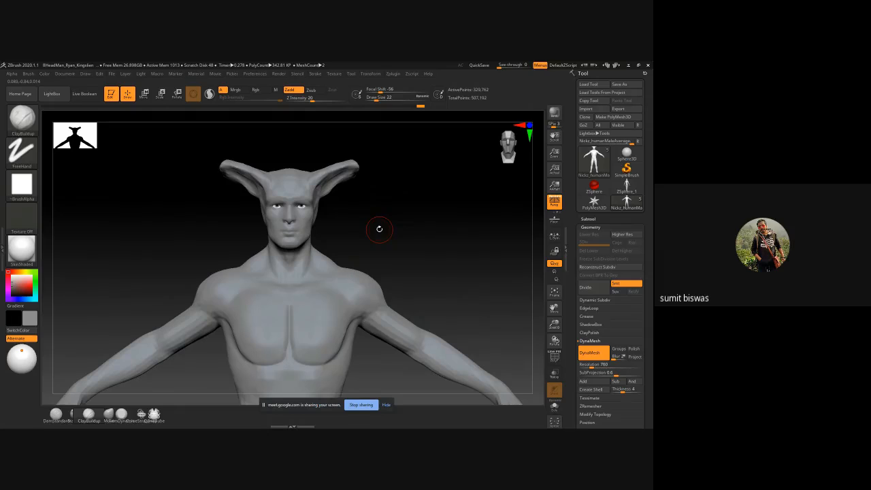
ctrl+right_drag(326, 221, 324, 233)
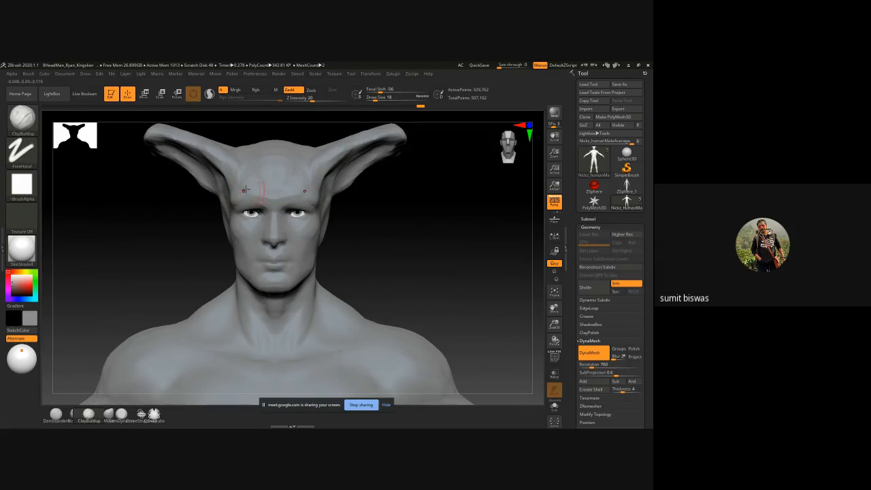
drag(252, 182, 237, 190)
mouse_move(170, 216)
mouse_down()
mouse_move(223, 175)
mouse_move(153, 148)
mouse_up()
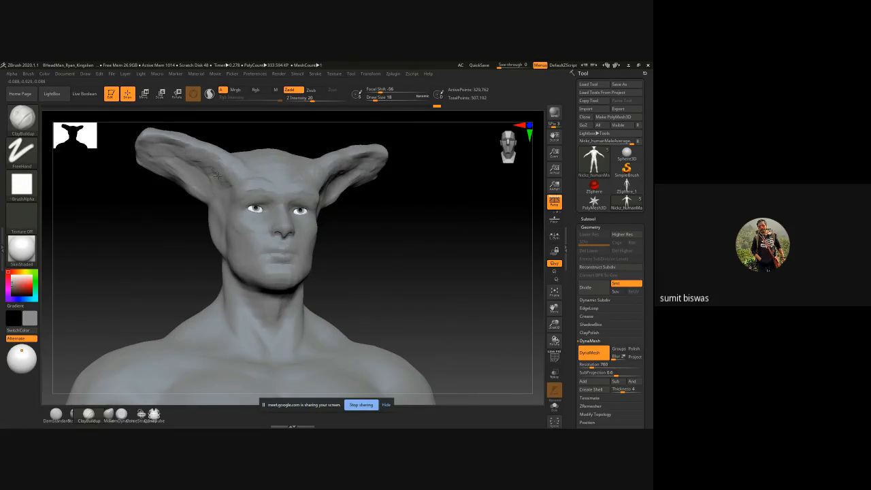
mouse_move(220, 194)
mouse_down()
mouse_move(158, 142)
mouse_move(147, 144)
mouse_up()
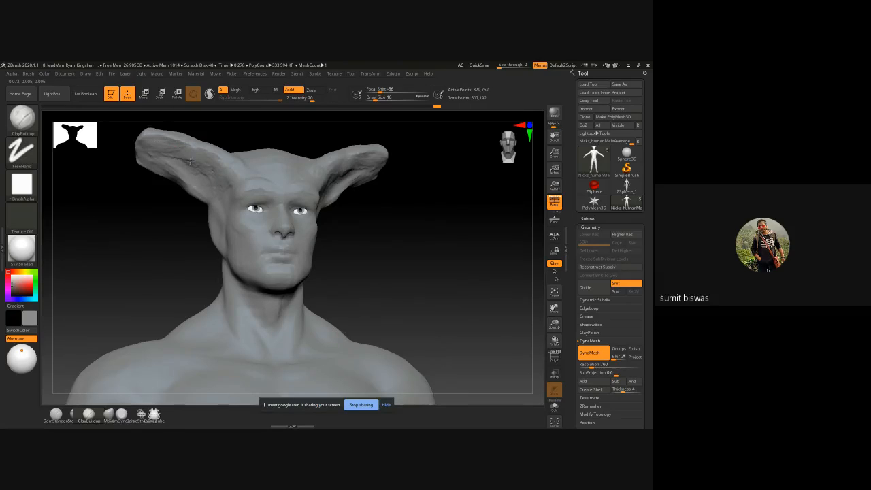
Step: Build up the back of the ear bases with ClayBuildup at draw size 18, merging them into the skull
drag(154, 222, 272, 211)
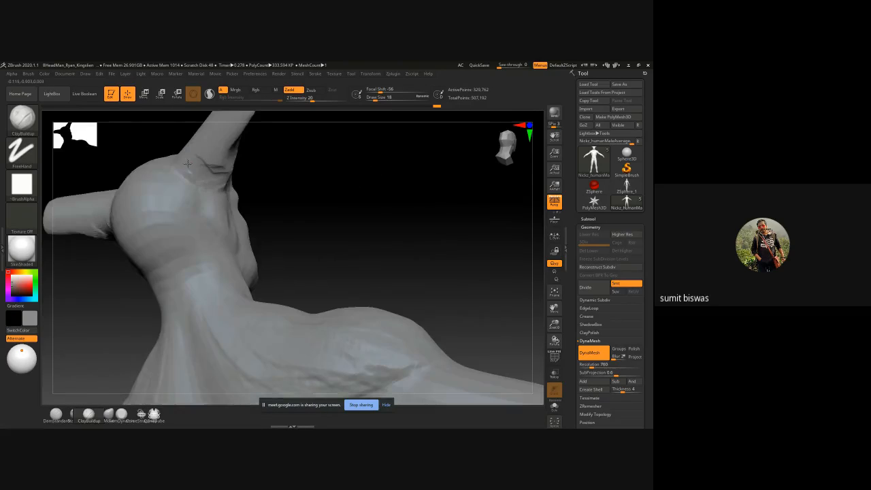
mouse_move(190, 164)
mouse_down()
mouse_move(219, 162)
mouse_move(187, 157)
mouse_move(197, 149)
mouse_move(181, 192)
mouse_move(215, 212)
mouse_up()
mouse_move(224, 148)
mouse_down()
mouse_move(189, 209)
mouse_move(209, 237)
mouse_up()
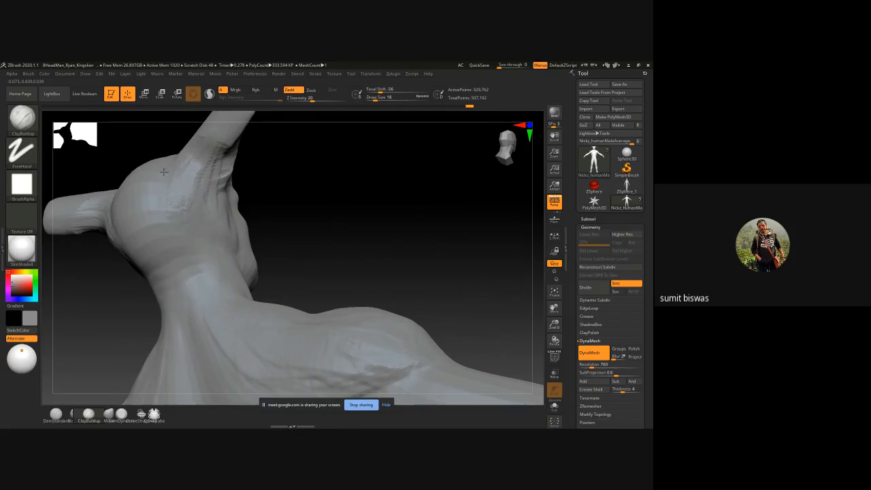
mouse_move(233, 184)
mouse_down()
mouse_move(317, 210)
mouse_move(188, 155)
mouse_move(234, 180)
mouse_up()
mouse_move(338, 186)
mouse_down()
mouse_move(317, 142)
mouse_move(225, 166)
mouse_up()
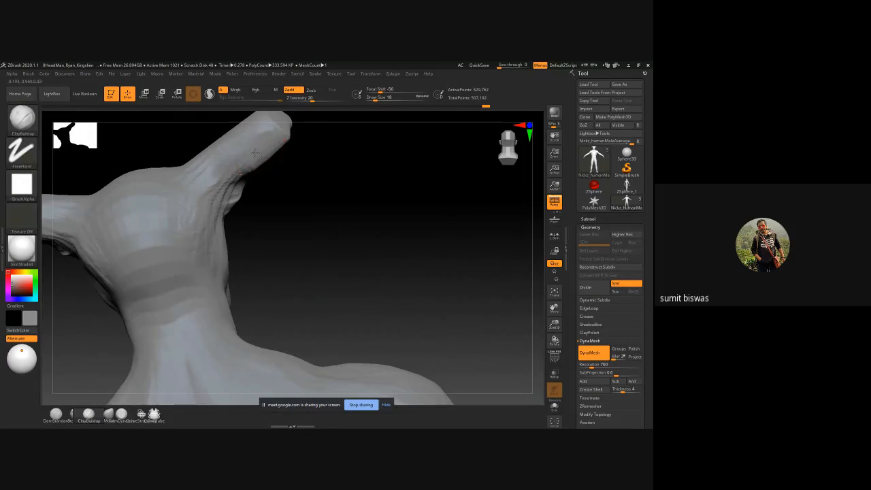
Step: Smooth the sternum groove and the inner edges of the pectorals at draw size 18
mouse_move(364, 171)
mouse_down()
mouse_move(288, 129)
mouse_move(274, 168)
mouse_move(283, 124)
mouse_move(274, 178)
mouse_up()
mouse_move(345, 277)
shift+mouse_down()
mouse_move(402, 225)
mouse_move(355, 225)
mouse_move(362, 241)
shift+mouse_up()
alt+right_drag(362, 241, 360, 205)
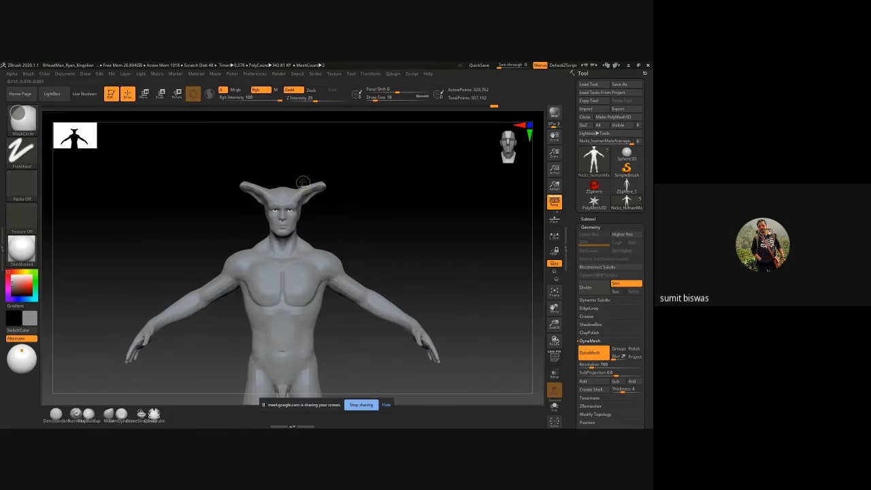
ctrl+right_drag(309, 182, 334, 227)
mouse_move(283, 306)
alt+right_down()
mouse_move(281, 213)
mouse_move(272, 243)
alt+right_up()
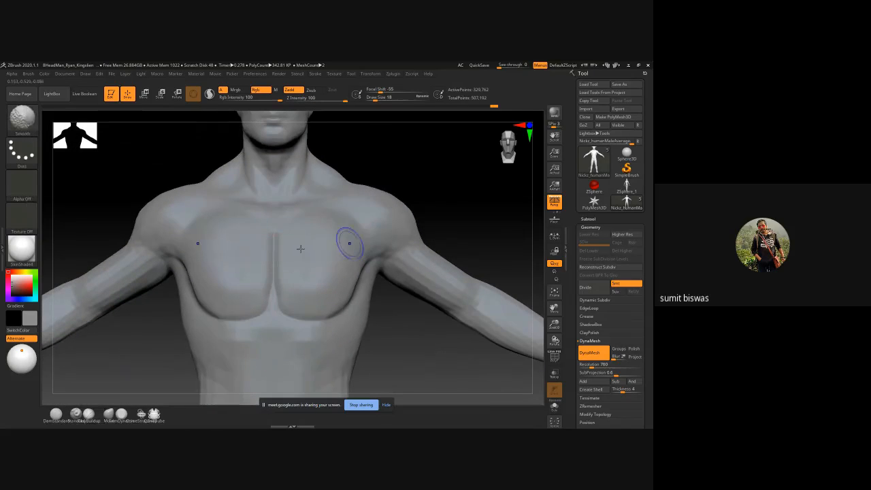
mouse_move(274, 247)
shift+mouse_down()
mouse_move(273, 302)
mouse_move(249, 321)
shift+mouse_up()
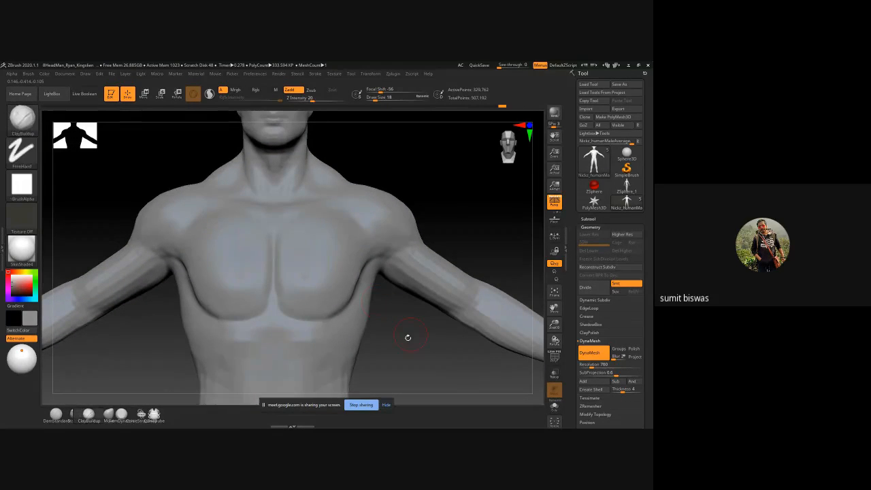
Step: Sculpt the serratus muscle ridges on the side of the ribcage with ClayBuildup at draw size 18, and soften them
right_drag(408, 338, 361, 290)
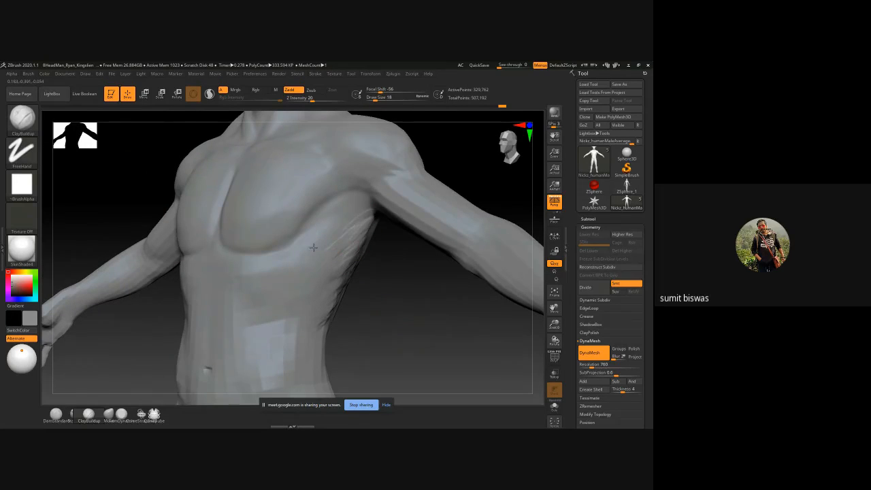
mouse_move(313, 247)
mouse_down()
mouse_move(317, 236)
mouse_move(293, 268)
mouse_move(297, 283)
mouse_move(330, 287)
mouse_up()
mouse_move(339, 231)
mouse_down()
mouse_move(317, 253)
mouse_move(334, 275)
mouse_up()
mouse_move(331, 215)
mouse_down()
mouse_move(315, 218)
mouse_move(308, 247)
mouse_move(327, 271)
mouse_up()
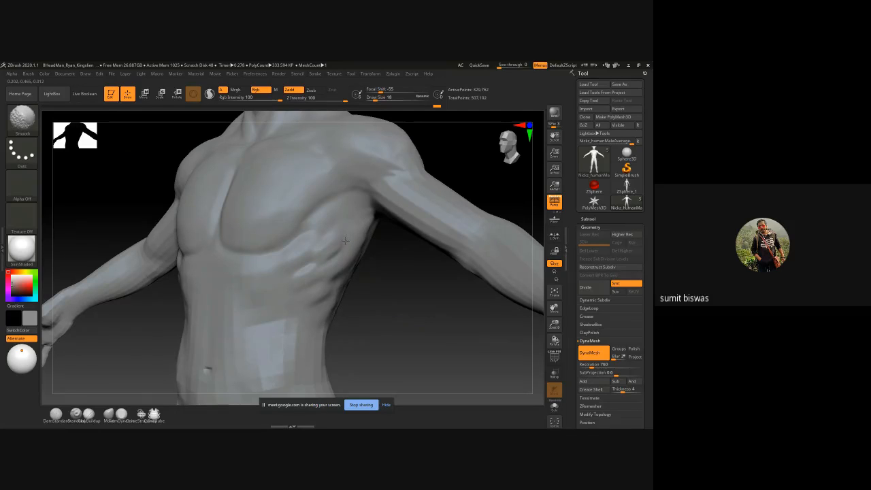
Step: Carve the lower boundary of the deltoid on the upper arm with DamStandard at draw size 26
mouse_move(423, 307)
ctrl+right_down()
mouse_move(363, 279)
mouse_move(380, 285)
mouse_move(366, 263)
ctrl+right_up()
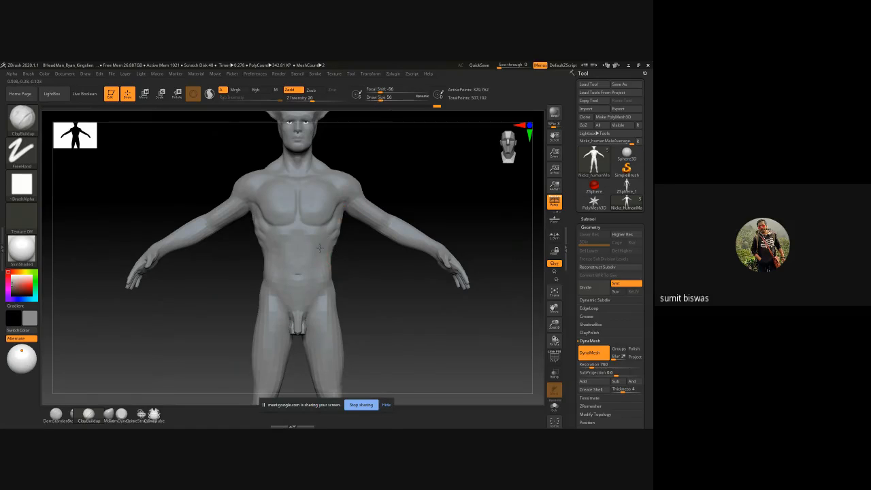
right_drag(146, 156, 224, 218)
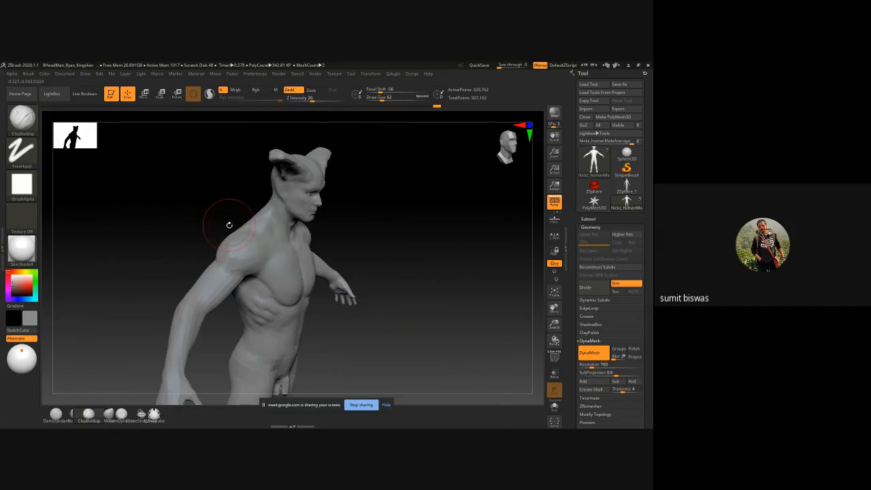
key(b)
key(d)
key(s)
ctrl+right_drag(225, 261, 229, 296)
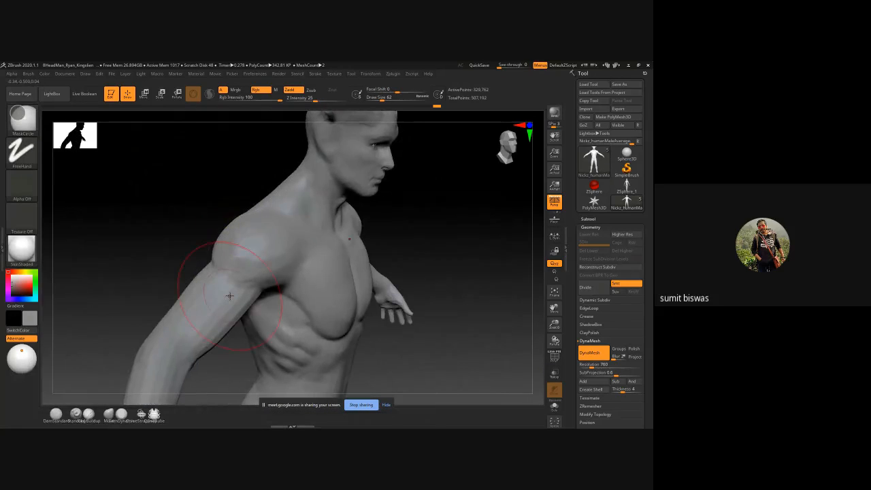
mouse_move(250, 272)
mouse_down()
mouse_move(258, 285)
mouse_move(226, 287)
mouse_up()
mouse_move(224, 266)
right_down()
mouse_move(247, 269)
mouse_move(250, 293)
right_up()
shift+drag(219, 289, 243, 257)
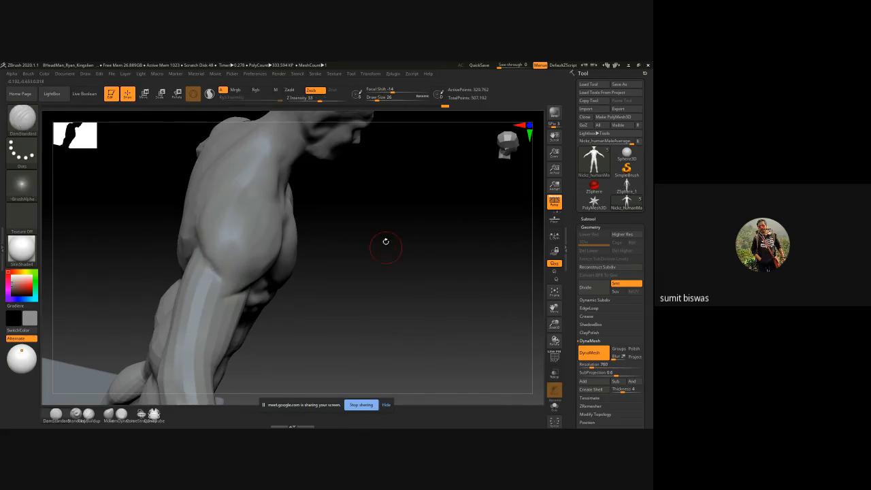
drag(385, 243, 391, 194)
mouse_move(432, 252)
mouse_down()
mouse_move(211, 266)
mouse_move(189, 281)
mouse_up()
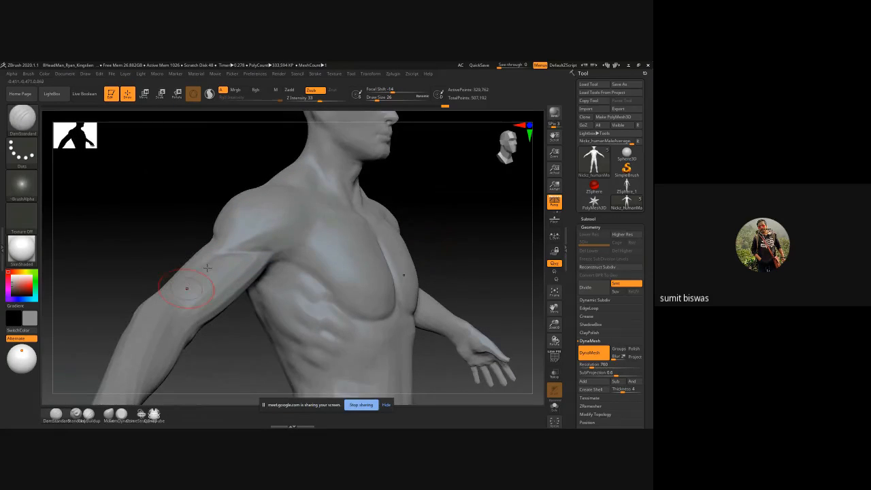
Step: Deepen the groove between the deltoid and the biceps with DamStandard at draw size 26
mouse_move(226, 244)
shift+mouse_down()
mouse_move(249, 229)
mouse_move(275, 238)
shift+mouse_up()
key(b)
key(d)
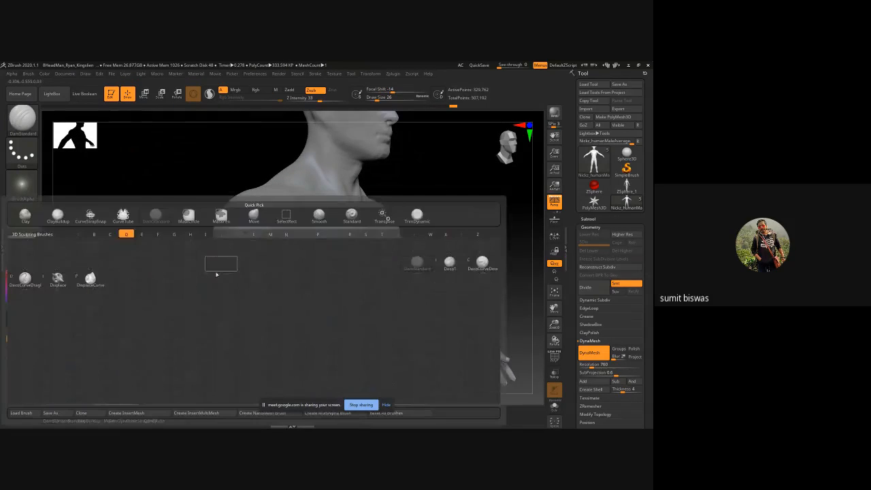
key(s)
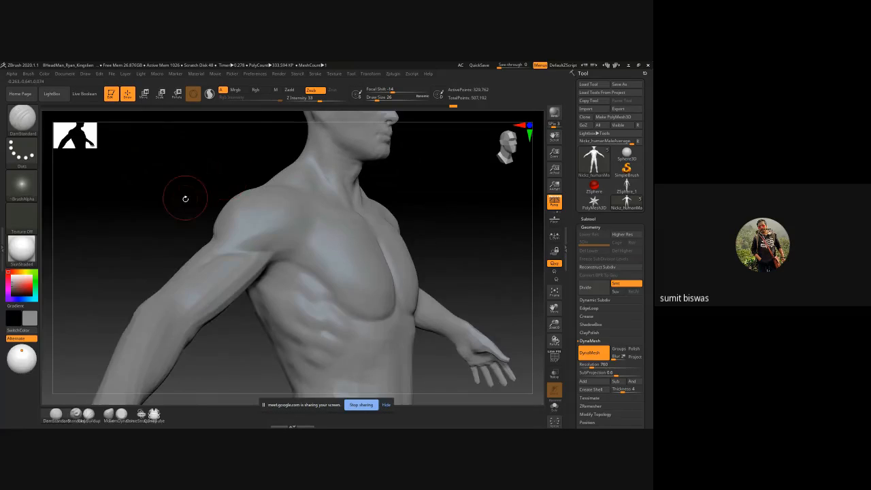
Step: Build up the biceps on the upper arm with ClayBuildup at draw size 46, and smooth it
key(b)
key(c)
key(b)
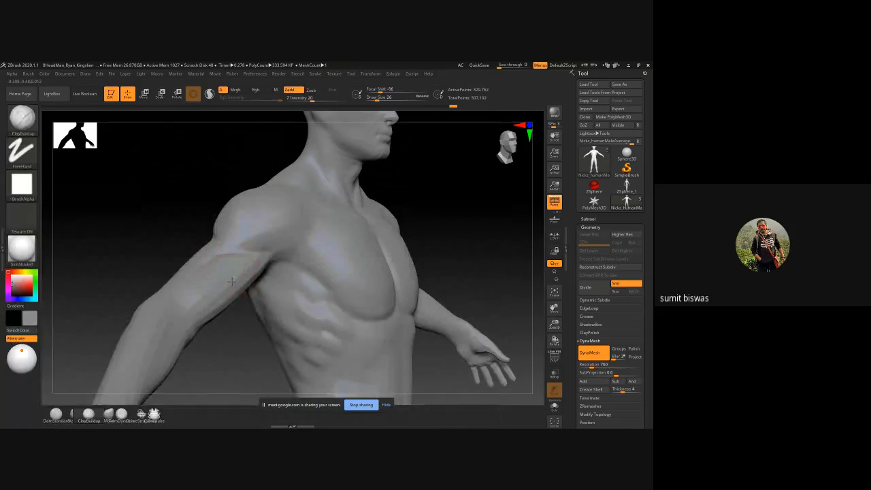
right_drag(231, 280, 289, 302)
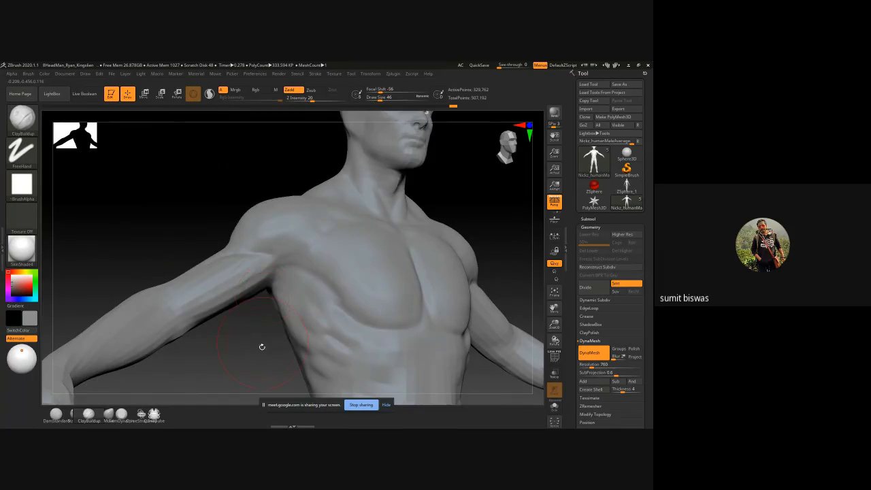
right_drag(262, 347, 259, 276)
mouse_move(204, 295)
mouse_down()
mouse_move(232, 285)
mouse_move(218, 276)
mouse_move(265, 279)
mouse_move(219, 313)
mouse_up()
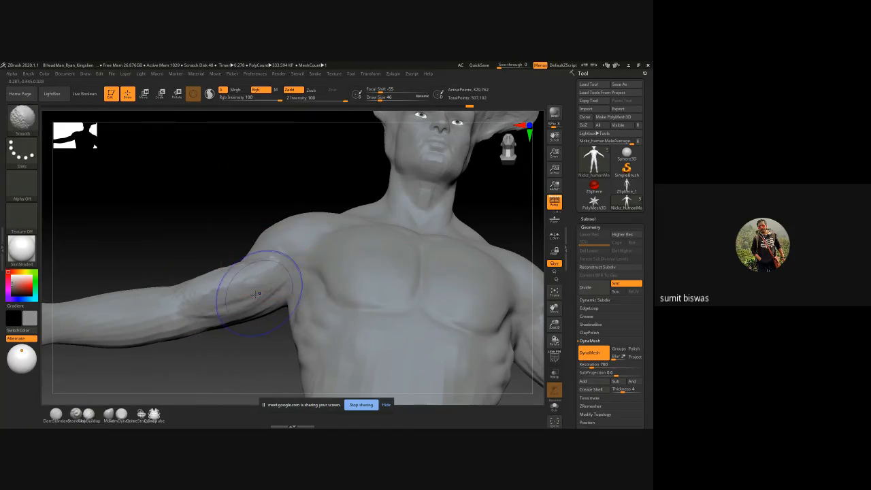
shift+drag(257, 285, 225, 306)
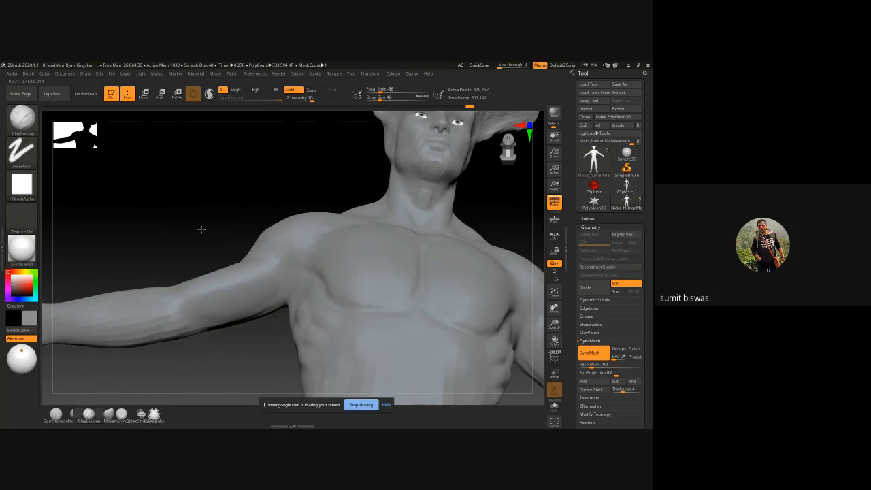
Step: Build up the lower end of the deltoid with ClayBuildup and smooth its transition into the upper arm
mouse_move(202, 229)
mouse_down()
mouse_move(238, 287)
mouse_move(212, 277)
mouse_up()
key([)
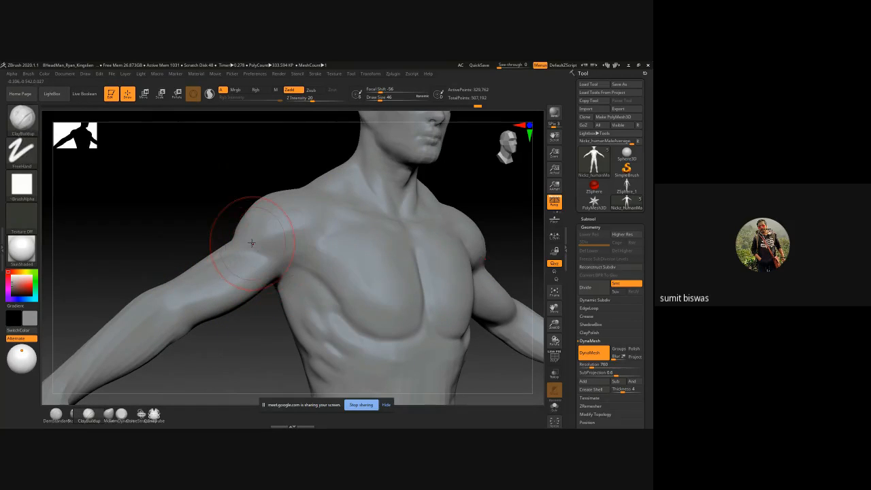
shift+drag(251, 244, 282, 247)
shift+drag(253, 247, 284, 245)
drag(177, 241, 253, 340)
shift+drag(243, 247, 238, 246)
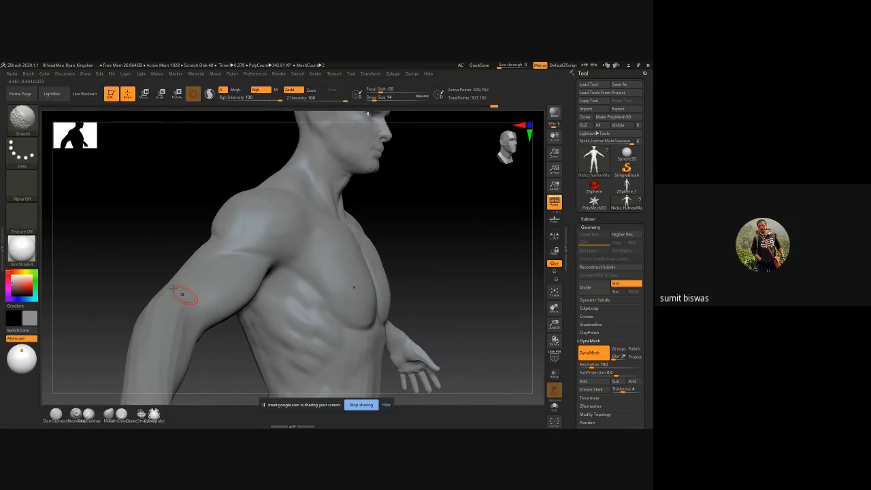
Step: Sculpt the bony elbow form on the back of the arm with ClayBuildup at draw size 14, and smooth it
mouse_move(232, 349)
alt+mouse_down()
mouse_move(245, 264)
mouse_move(268, 246)
alt+mouse_up()
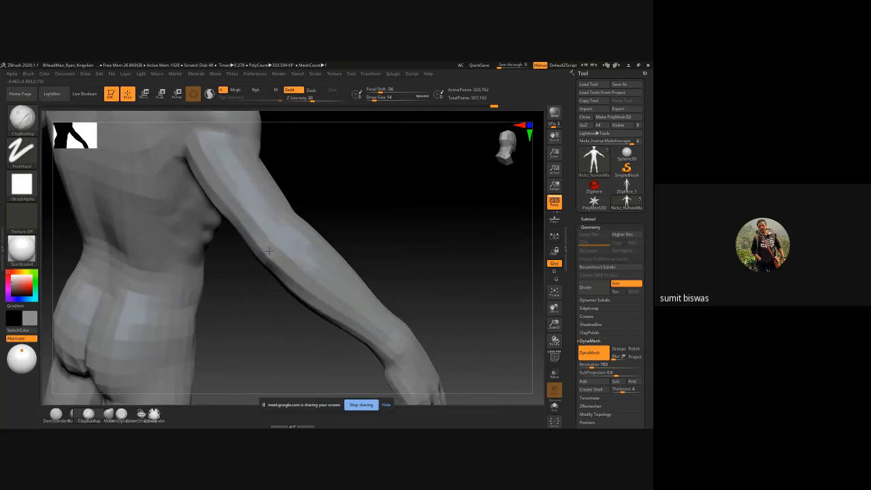
drag(352, 223, 347, 220)
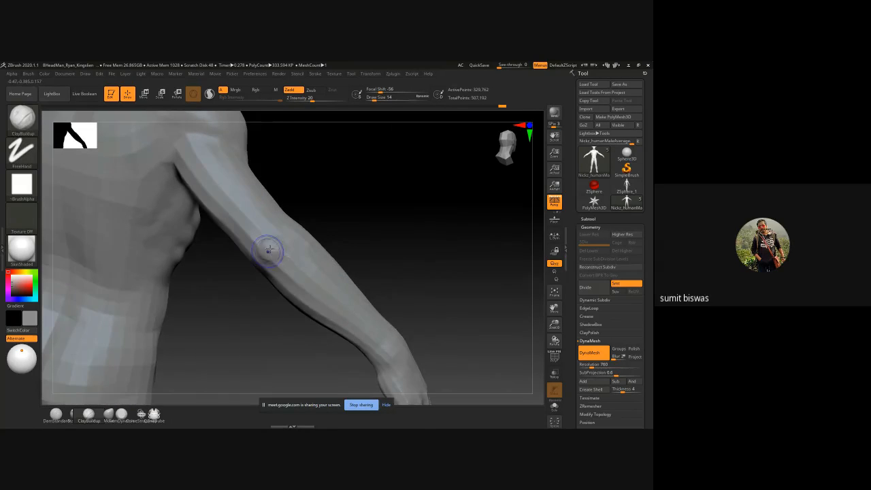
key(shift)
shift+drag(256, 233, 250, 222)
drag(278, 258, 293, 270)
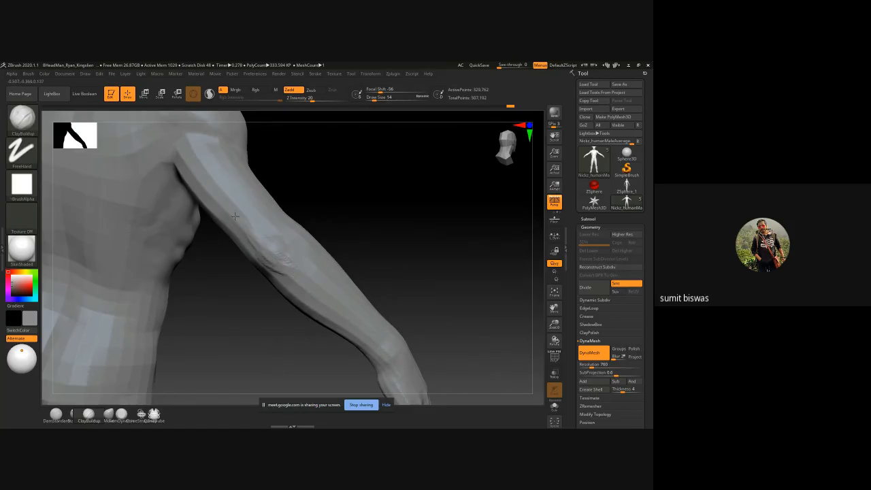
shift+drag(235, 216, 278, 266)
shift+drag(230, 207, 259, 221)
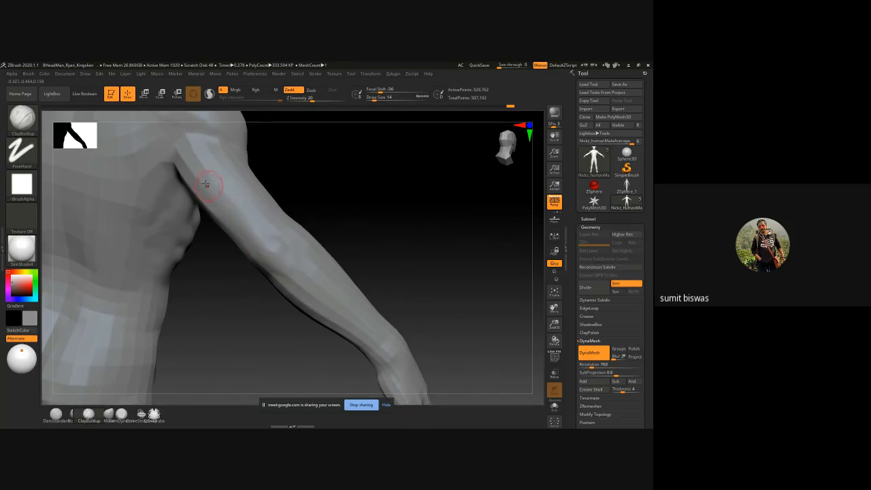
Step: Build up the triceps above the elbow with ClayBuildup at draw size 26, and smooth it into the arm
key(bracketright)
mouse_move(255, 221)
mouse_down()
mouse_move(259, 235)
mouse_move(214, 188)
mouse_move(204, 153)
mouse_move(233, 195)
mouse_move(233, 218)
mouse_move(213, 184)
mouse_move(233, 194)
mouse_move(217, 189)
mouse_move(224, 221)
mouse_move(248, 241)
mouse_up()
mouse_move(229, 198)
mouse_down()
mouse_move(249, 197)
mouse_move(232, 202)
mouse_up()
key(shift)
mouse_move(237, 241)
shift+mouse_down()
mouse_move(292, 229)
mouse_move(265, 246)
shift+mouse_up()
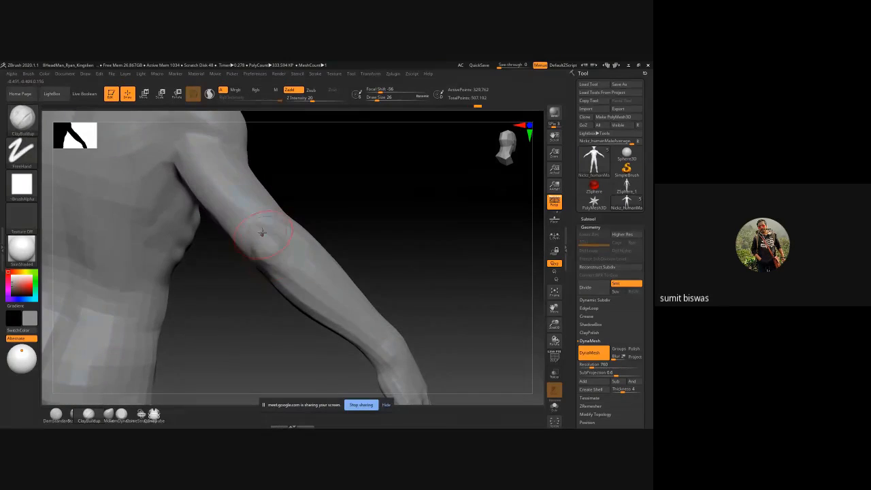
key(shift)
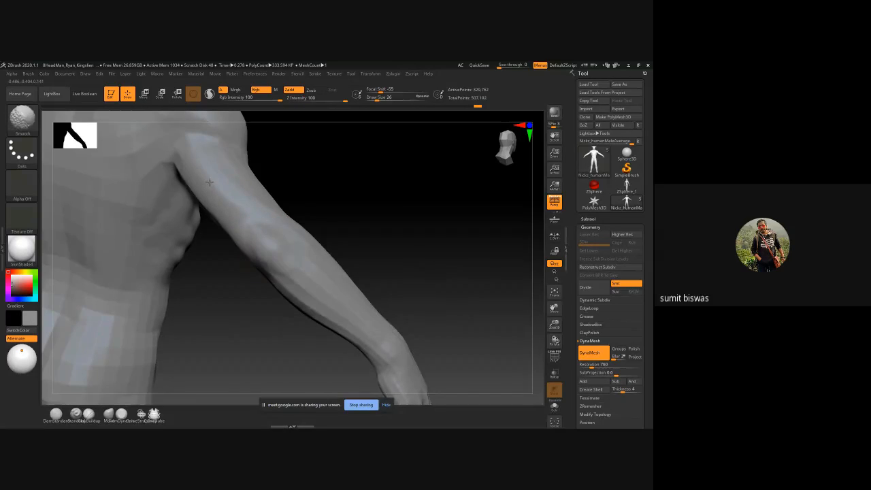
mouse_move(324, 181)
mouse_down()
mouse_move(268, 177)
mouse_move(311, 198)
mouse_move(299, 211)
mouse_move(175, 211)
mouse_move(211, 243)
mouse_up()
shift+drag(151, 237, 183, 227)
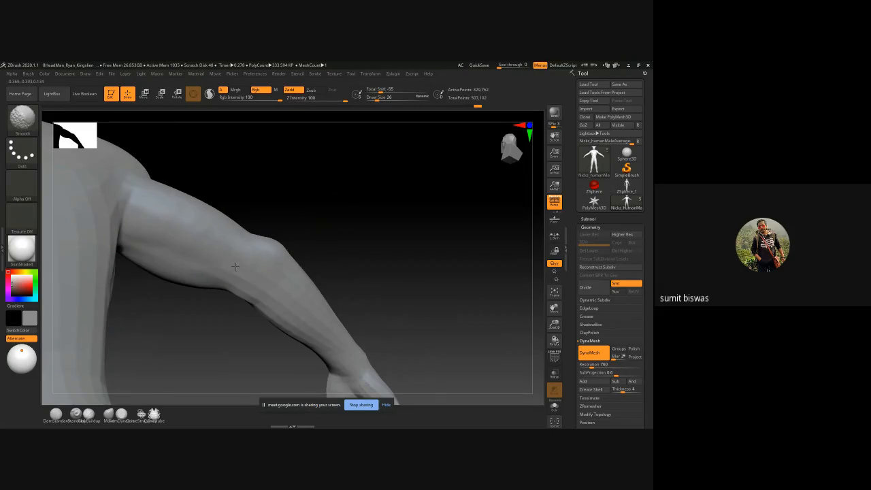
Step: Review the whole figure from the front and scrub through its undo history to compare the sculpting stages
mouse_move(407, 234)
mouse_down()
mouse_move(397, 264)
mouse_move(388, 251)
mouse_up()
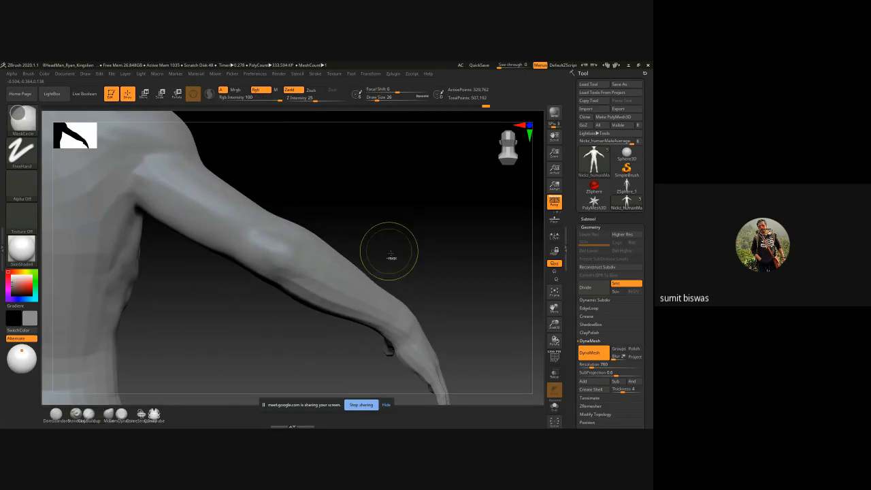
ctrl+right_drag(391, 253, 381, 272)
mouse_move(381, 272)
mouse_down()
mouse_move(364, 321)
mouse_move(324, 273)
mouse_up()
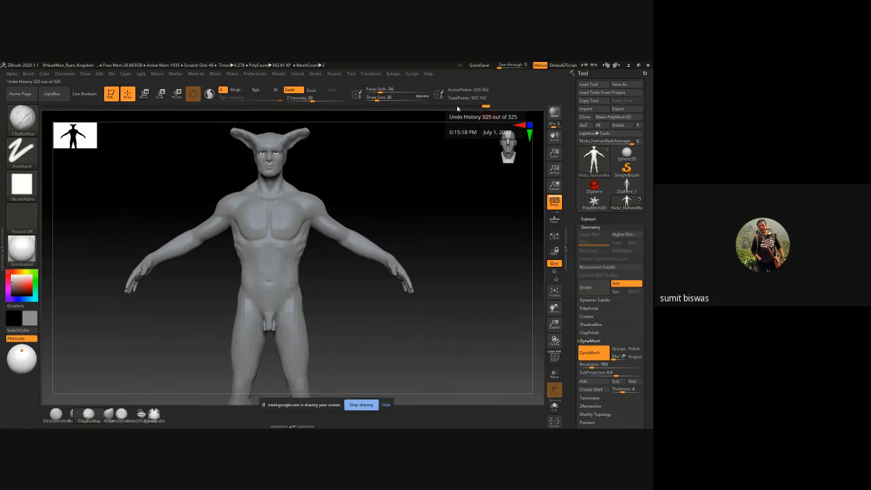
mouse_move(182, 108)
mouse_down()
mouse_move(31, 101)
mouse_move(461, 125)
mouse_up()
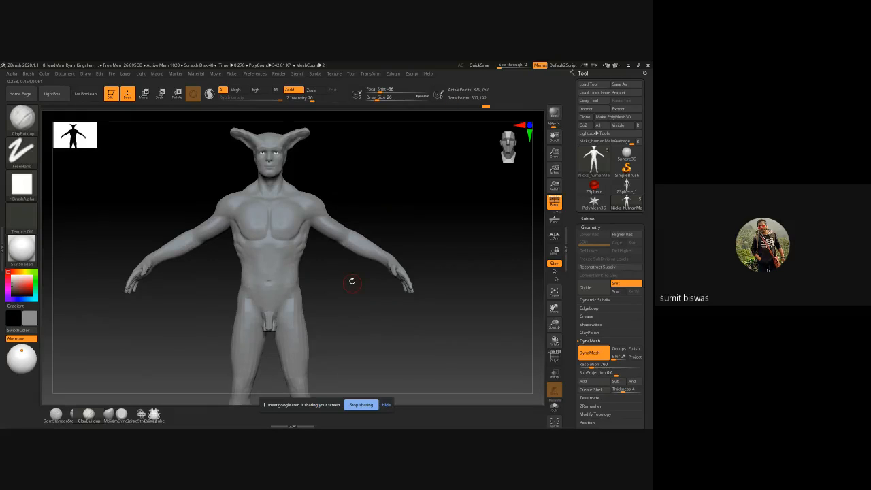
Step: Build up the side and back of the neck below the skull with ClayBuildup at draw size 26
alt+drag(352, 280, 381, 183)
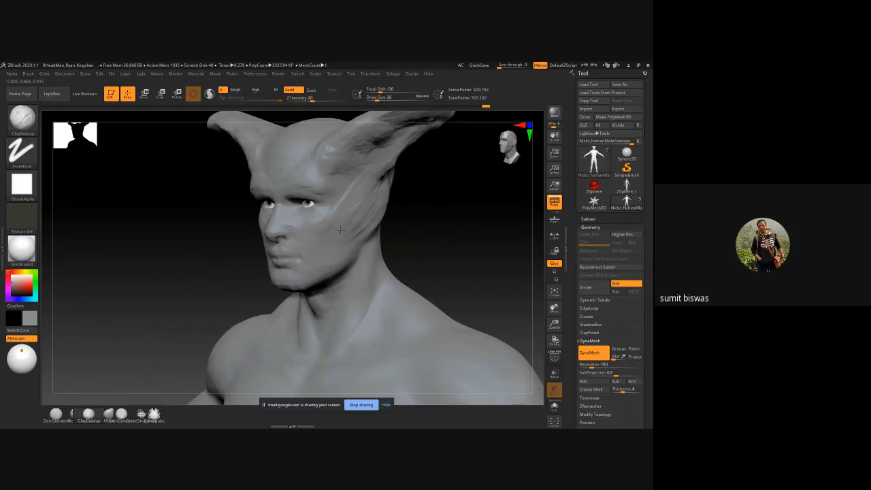
mouse_move(439, 218)
mouse_down()
mouse_move(417, 194)
mouse_move(353, 223)
mouse_up()
mouse_move(371, 182)
mouse_down()
mouse_move(342, 218)
mouse_move(396, 269)
mouse_up()
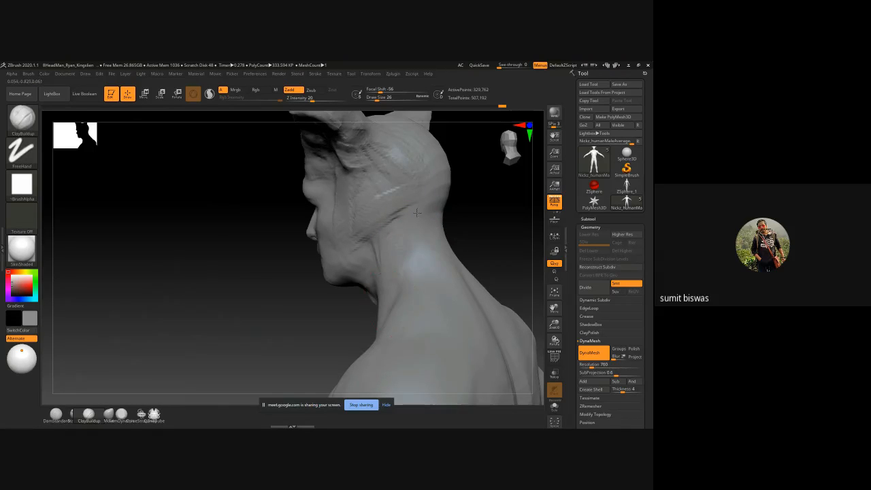
drag(417, 215, 436, 260)
mouse_move(512, 231)
mouse_down()
mouse_move(345, 260)
mouse_move(217, 180)
mouse_up()
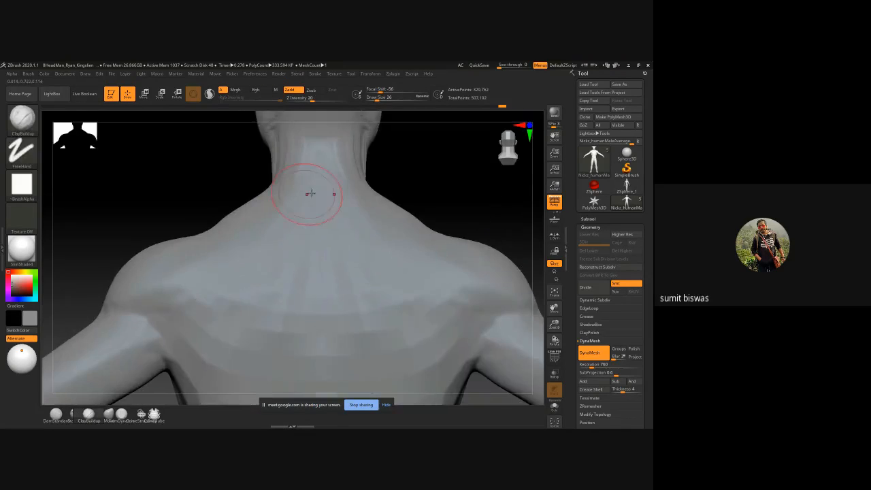
drag(292, 207, 291, 228)
mouse_move(185, 188)
mouse_down()
mouse_move(320, 211)
mouse_move(396, 200)
mouse_up()
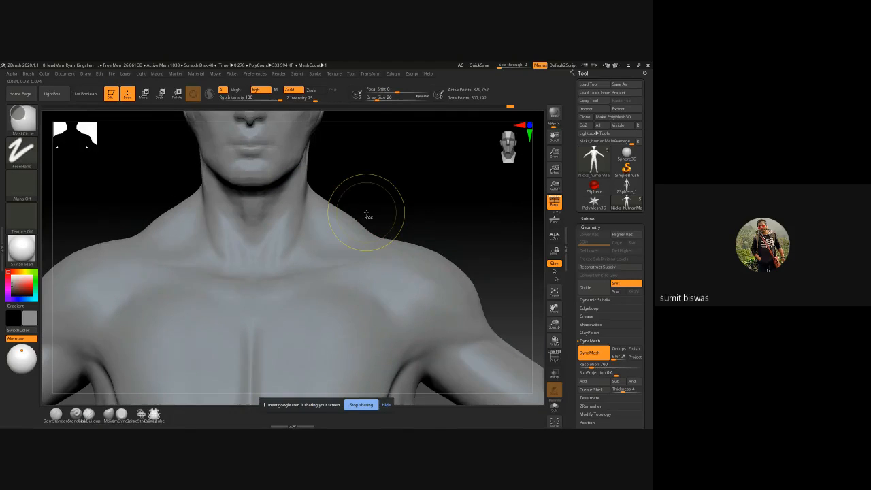
mouse_move(366, 213)
ctrl+right_down()
mouse_move(304, 191)
mouse_move(354, 183)
ctrl+right_up()
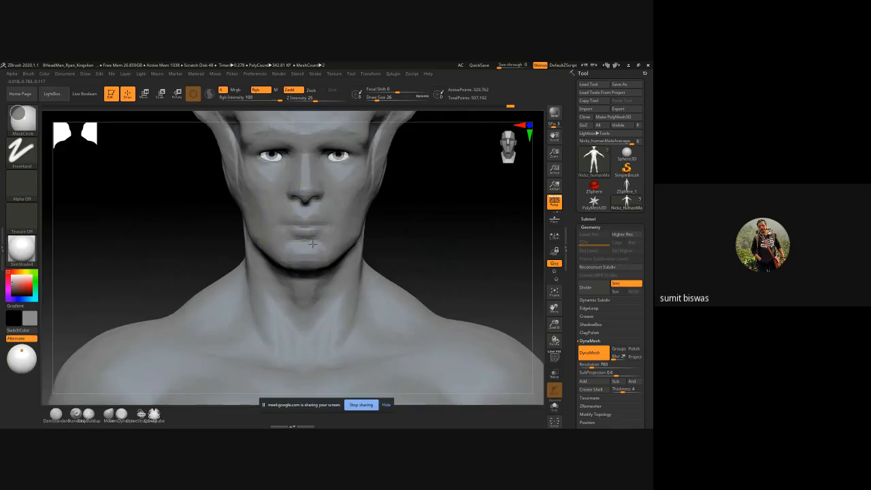
Step: Carve the line between the lips with DamStandard at draw size 5
ctrl+right_drag(334, 238, 320, 255)
key(bracketleft)
key(bracketleft)
key(bracketleft)
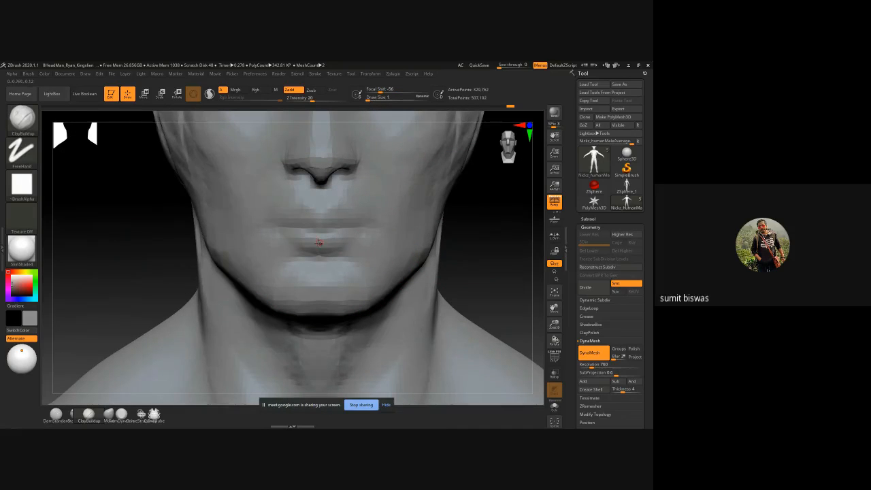
key(b)
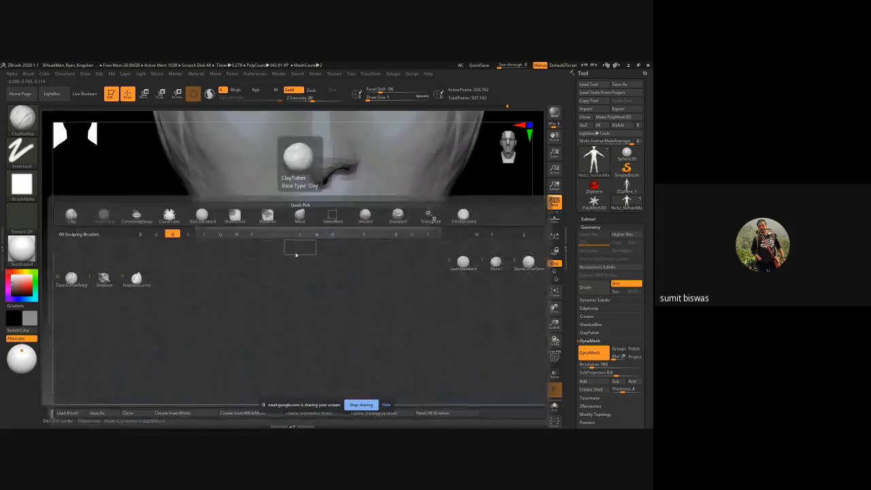
key(d)
key(s)
key(bracketright)
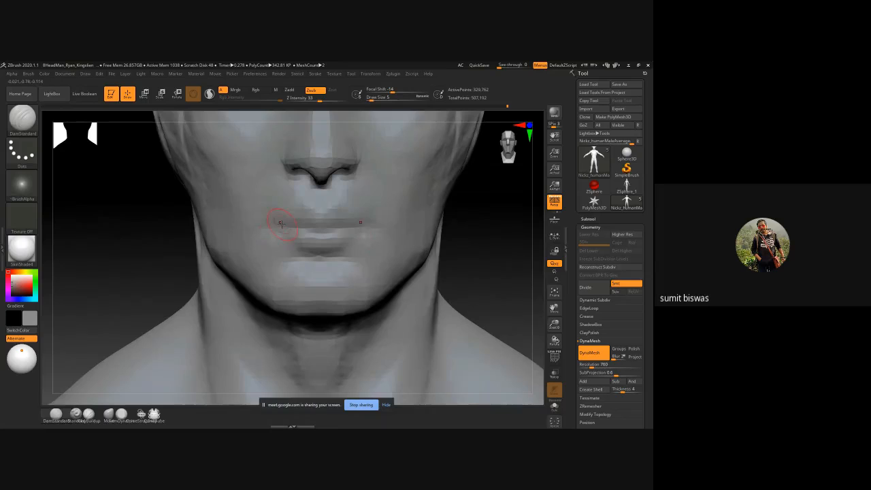
drag(272, 230, 325, 227)
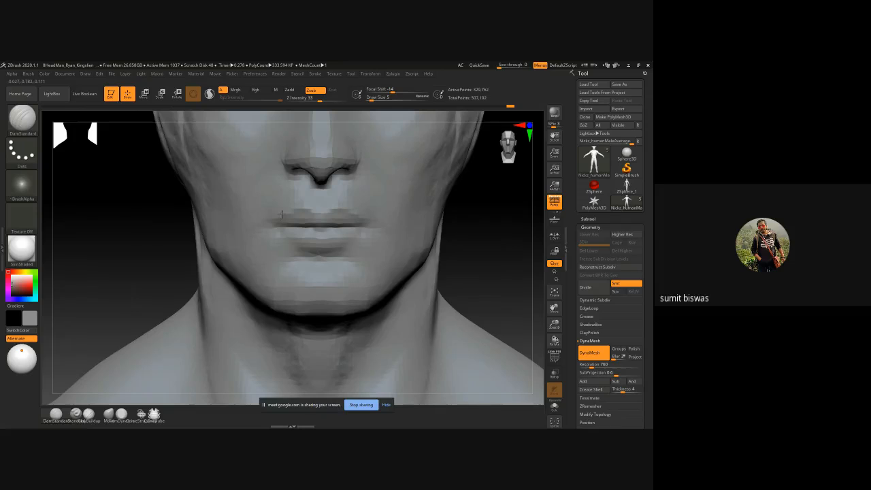
Step: Define the upper lip's edge and the crease under the lower lip with DamStandard at draw size 5, and soften them
drag(281, 214, 322, 217)
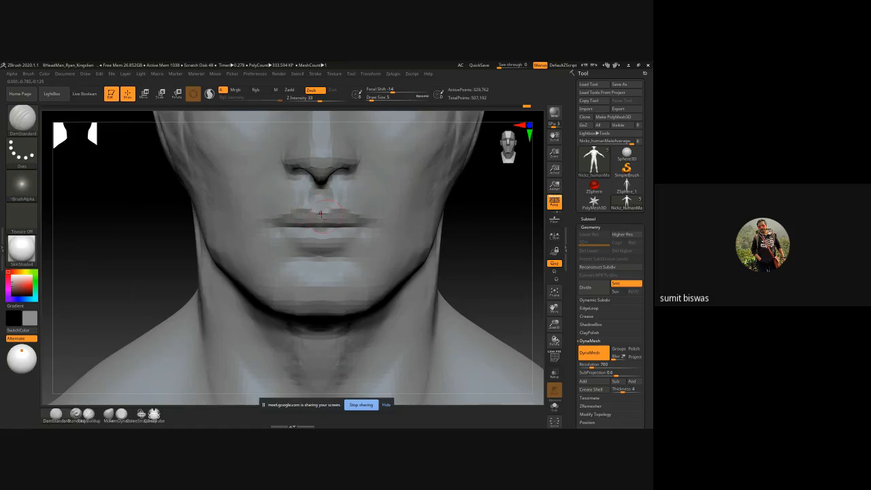
drag(308, 248, 318, 251)
key(shift)
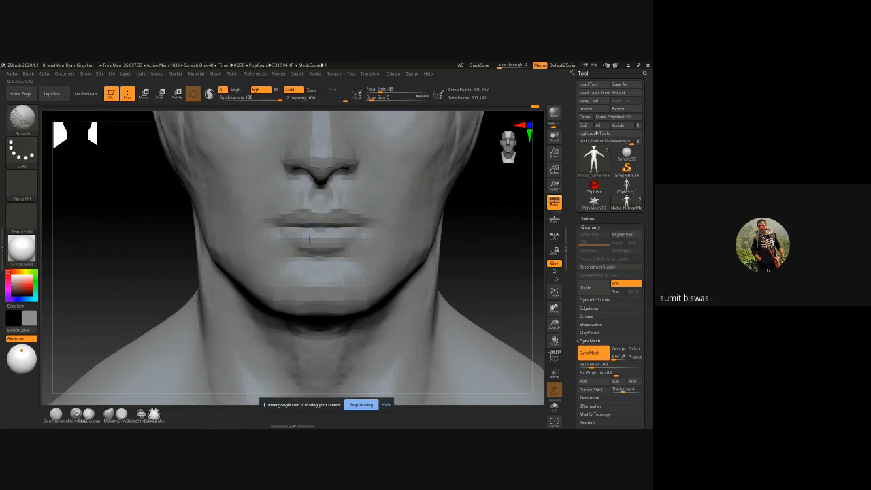
Step: Carve the crease around the nostril wing and the fold running down the cheek with DamStandard at draw size 5, and soften it
alt+right_drag(240, 198, 244, 242)
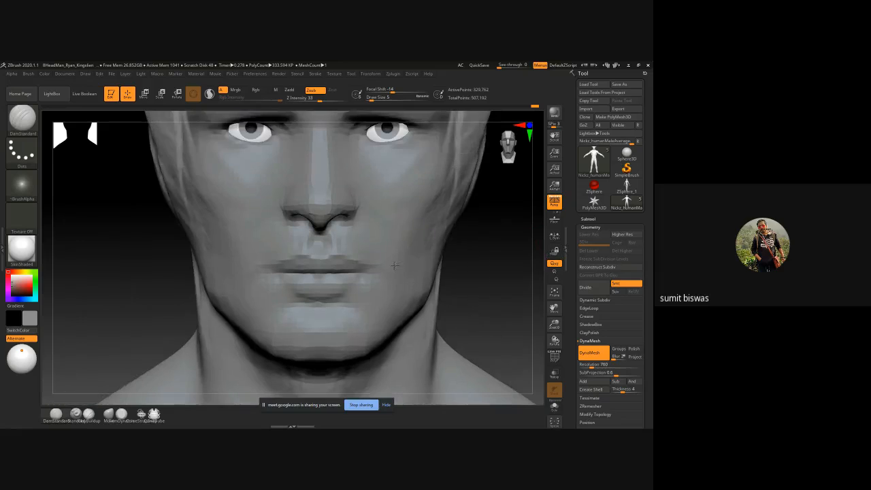
right_drag(259, 200, 275, 197)
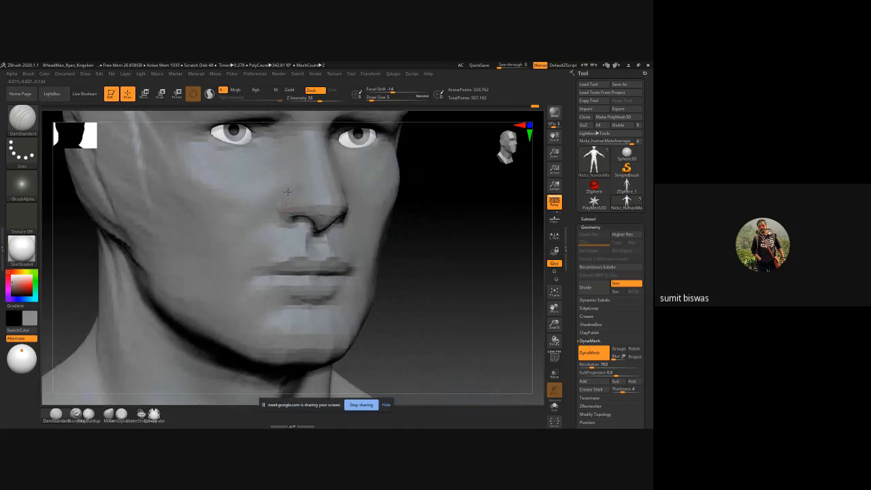
drag(277, 211, 281, 197)
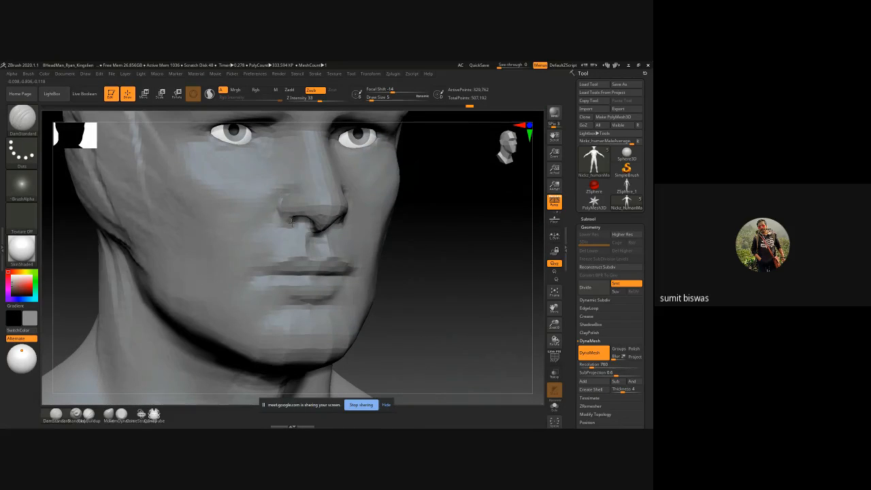
drag(461, 207, 341, 214)
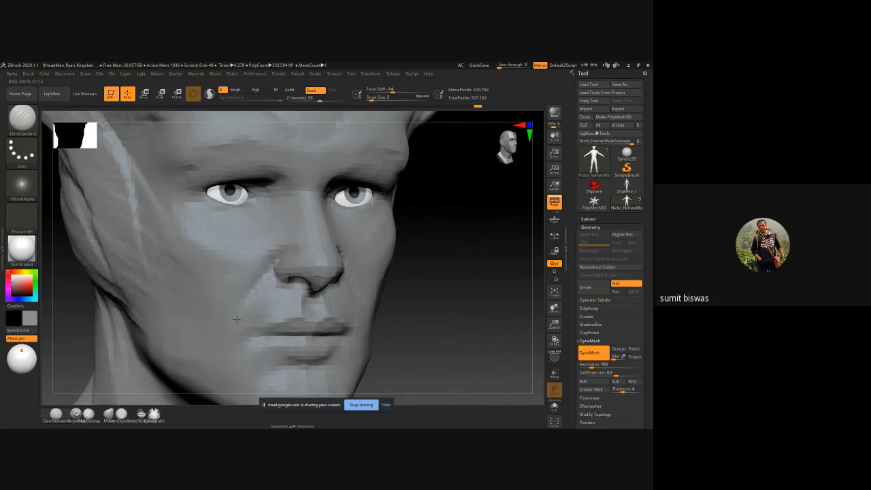
drag(258, 272, 230, 343)
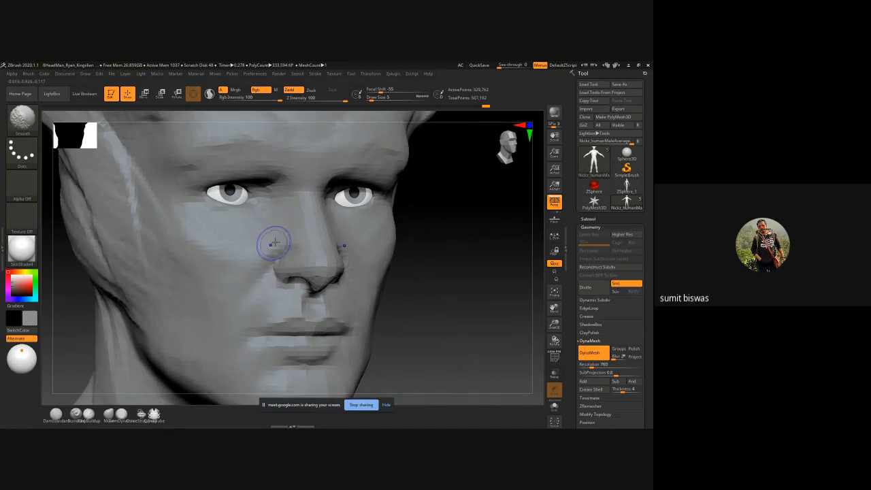
Step: Build up the area around the eyes with ClayBuildup at draw size 5
key(b)
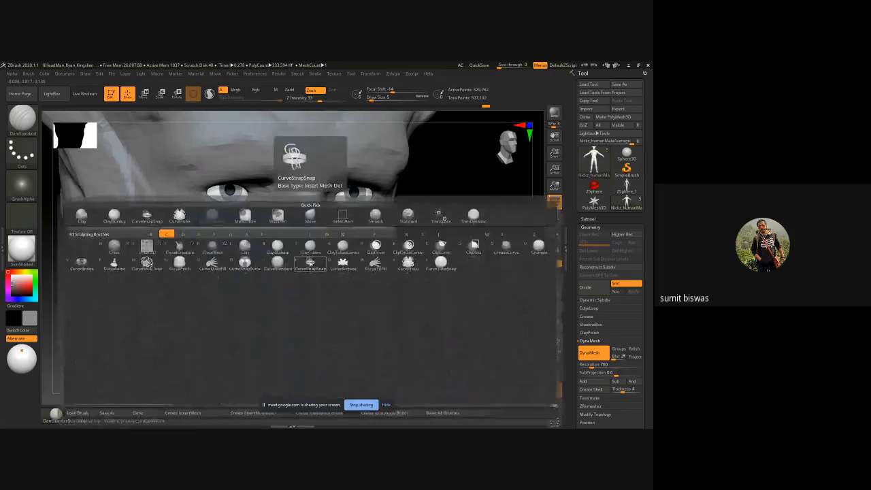
key(b)
mouse_move(503, 242)
mouse_down()
mouse_move(313, 193)
mouse_move(311, 208)
mouse_up()
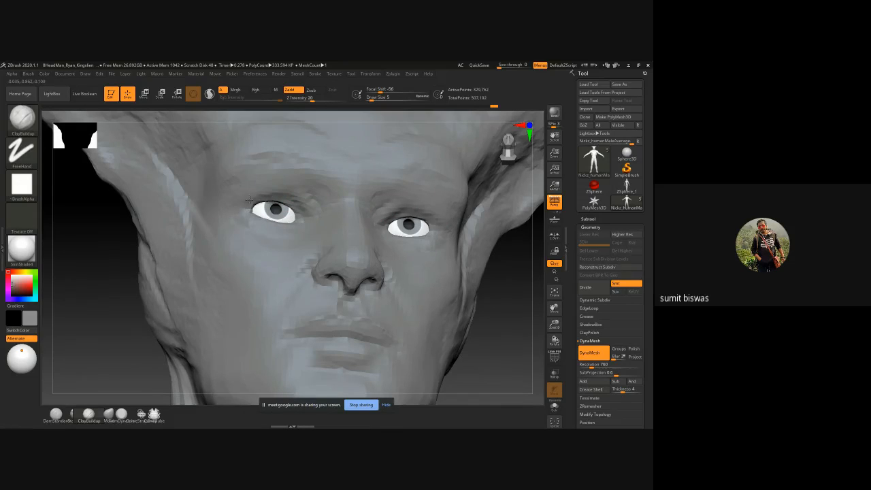
shift+drag(517, 248, 472, 252)
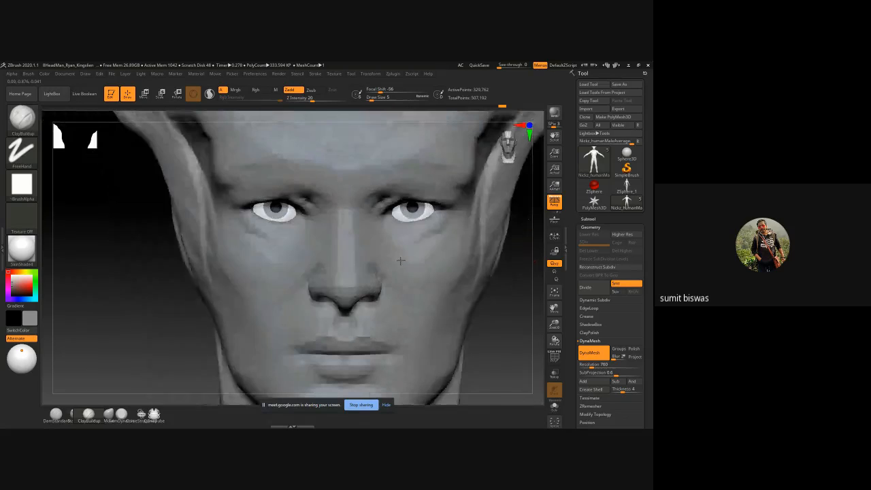
drag(132, 272, 221, 226)
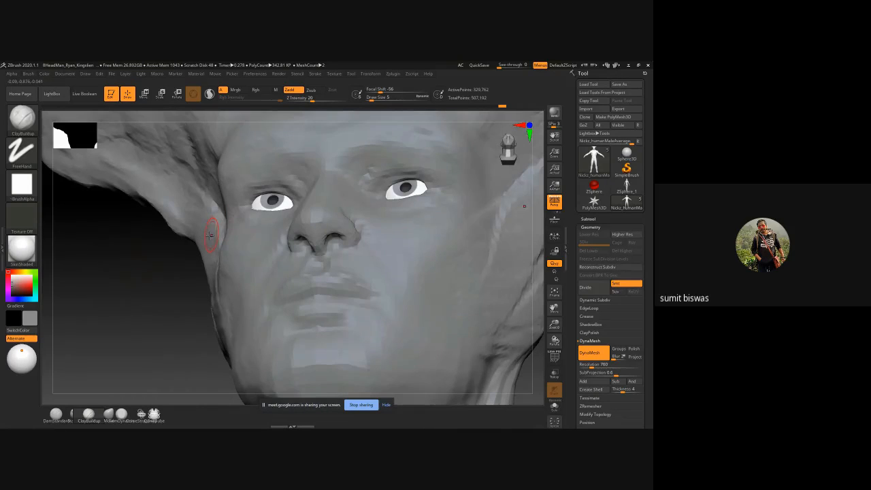
Step: Carve the upper eyelid crease toward the inner eye corner with DamStandard at draw size 3
key(b)
key(d)
key(s)
shift+drag(151, 230, 216, 232)
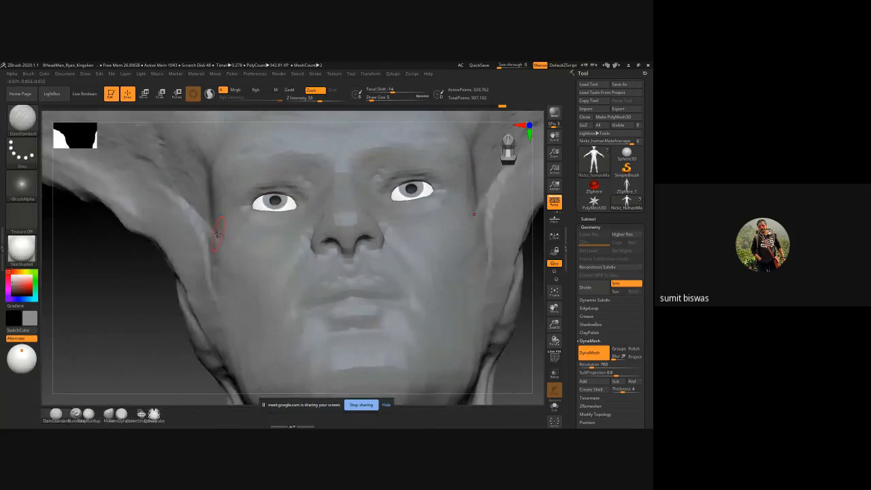
key(ctrl)
ctrl+right_drag(245, 188, 257, 227)
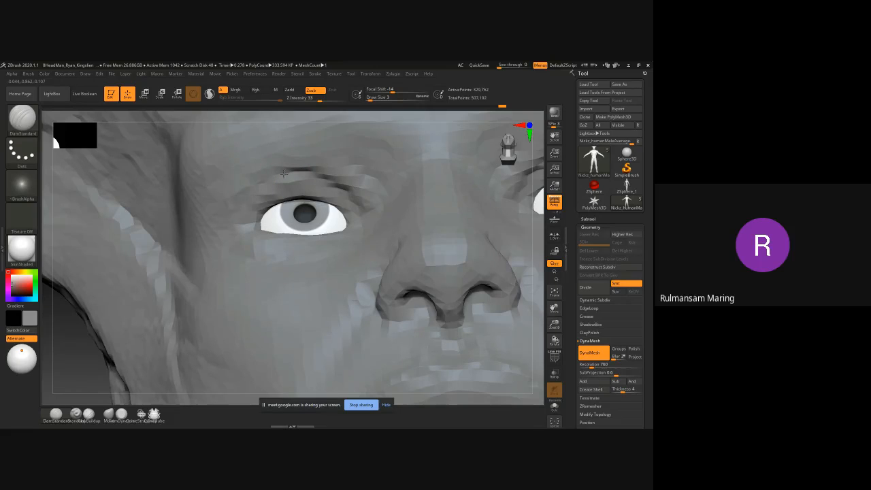
mouse_move(283, 174)
mouse_down()
mouse_move(249, 180)
mouse_move(345, 187)
mouse_move(353, 200)
mouse_move(249, 177)
mouse_move(338, 181)
mouse_move(363, 207)
mouse_up()
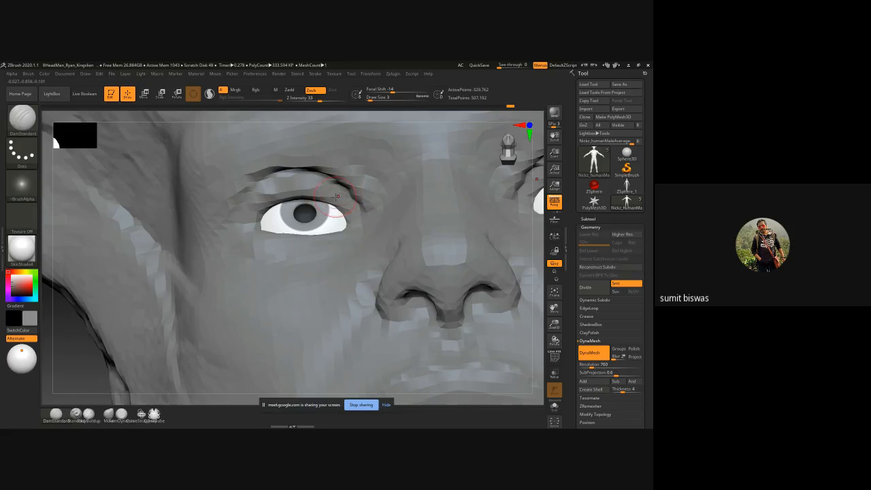
Step: Append a Sphere3D as a new subtool to the figure
ctrl+right_drag(403, 297, 486, 280)
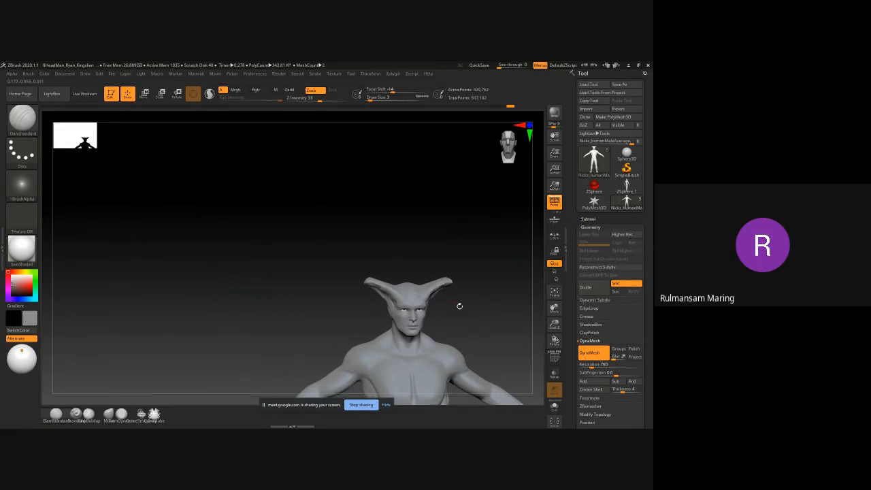
mouse_move(458, 305)
alt+right_down()
mouse_move(330, 198)
mouse_move(381, 253)
alt+right_up()
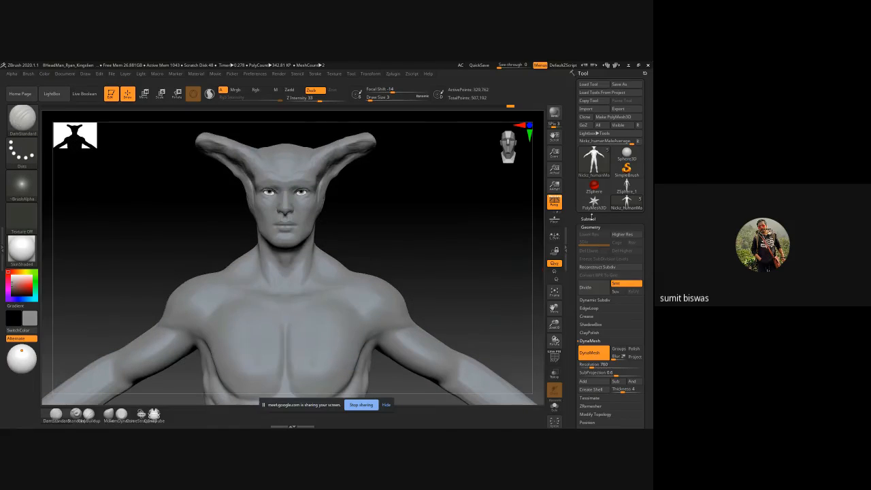
click(588, 219)
click(622, 345)
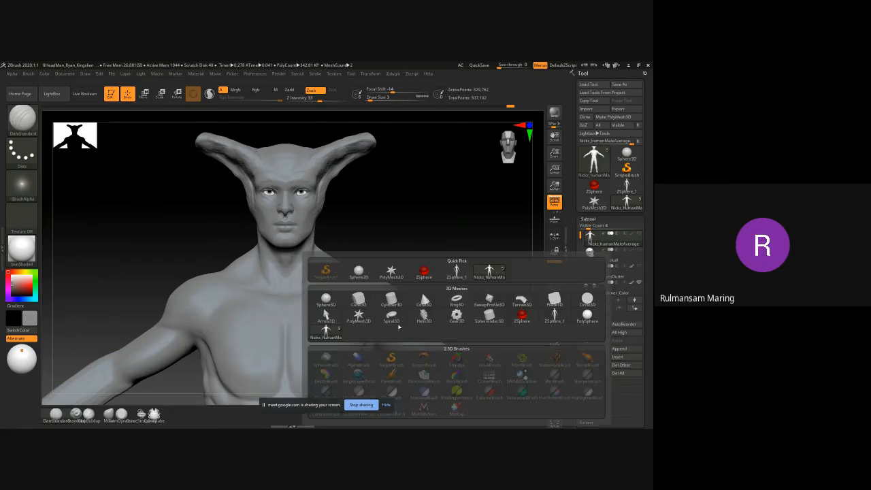
click(328, 302)
alt+click(314, 196)
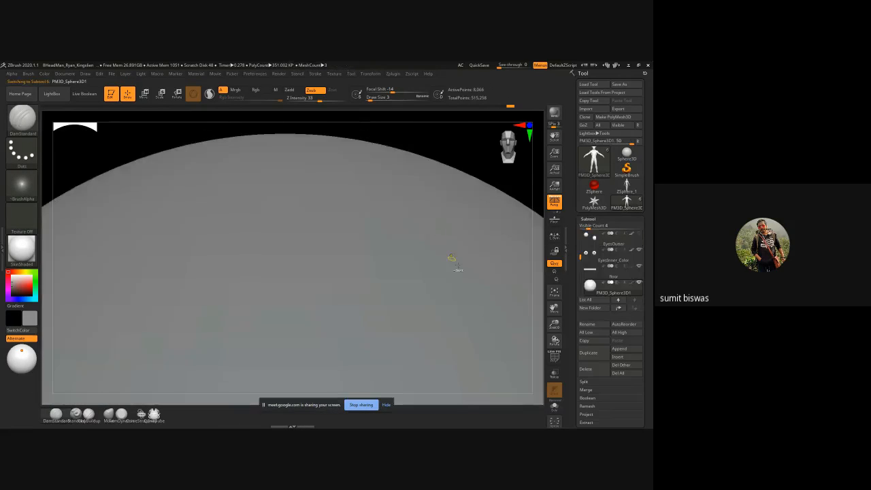
Step: Scale the appended sphere down uniformly and make the human body subtool visible
ctrl+right_drag(453, 259, 273, 234)
key(r)
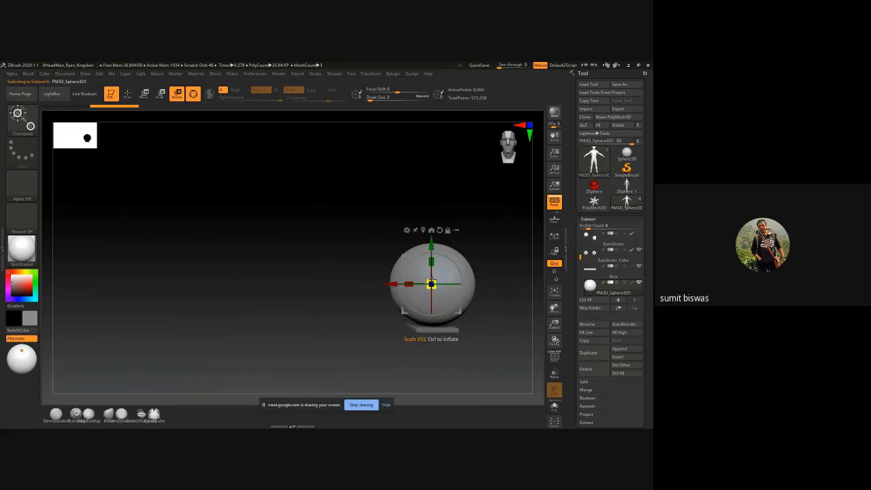
drag(417, 306, 411, 311)
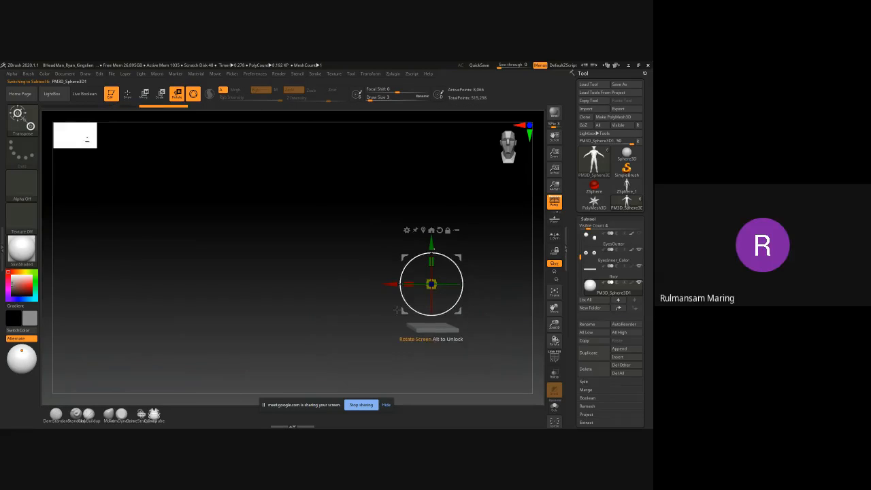
alt+right_drag(413, 312, 356, 295)
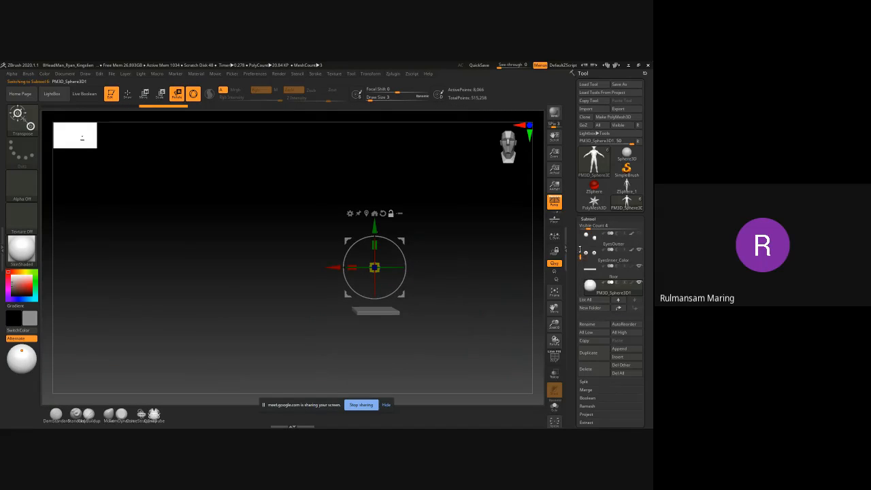
drag(579, 250, 580, 228)
click(639, 234)
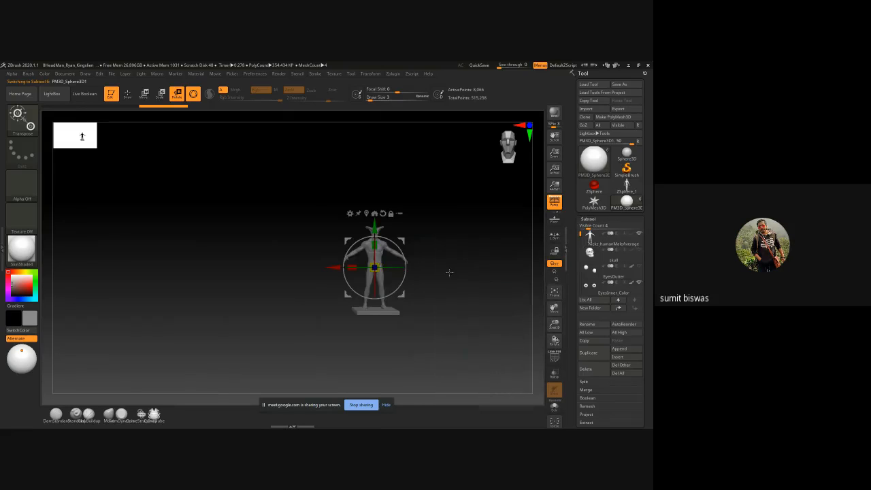
Step: Move the sphere up beside the head, over the horn-like ear on one side
ctrl+right_drag(451, 250, 446, 280)
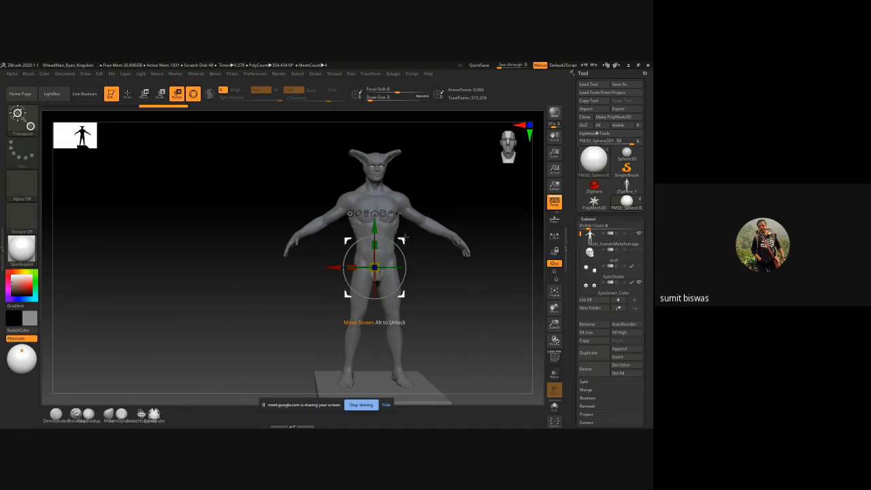
drag(402, 237, 378, 135)
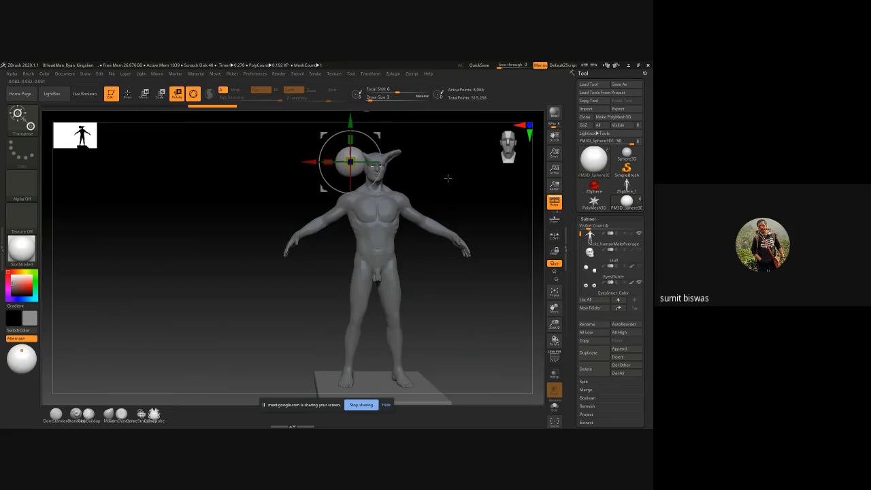
ctrl+right_drag(447, 178, 401, 287)
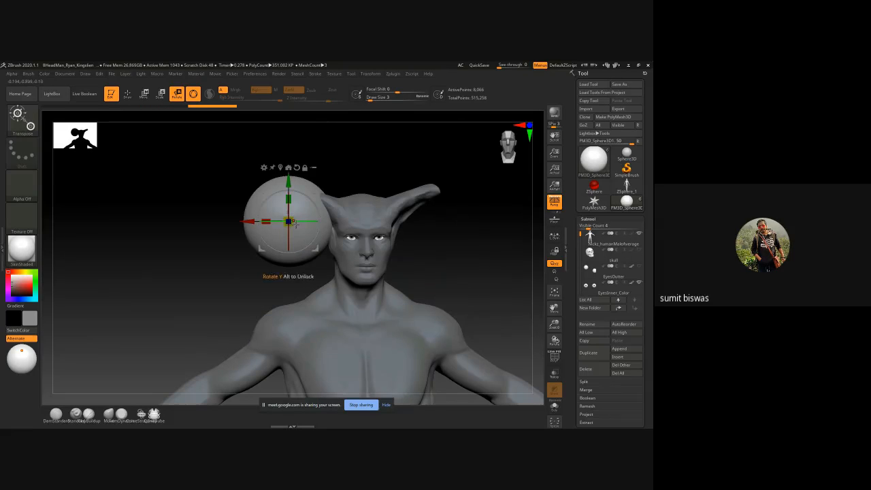
drag(292, 215, 317, 223)
ctrl+right_drag(317, 223, 272, 239)
Step: Stretch the sphere sideways along the X axis and slim it into a long, narrow spindle
drag(250, 238, 182, 236)
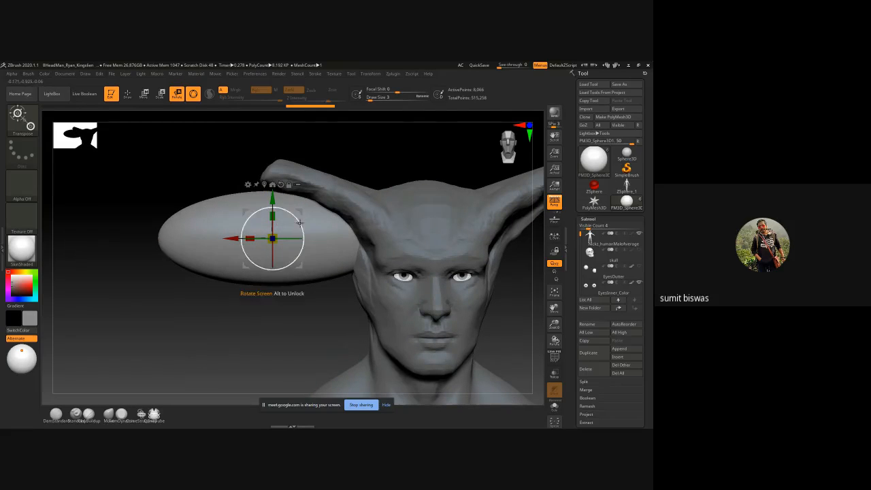
drag(163, 183, 261, 232)
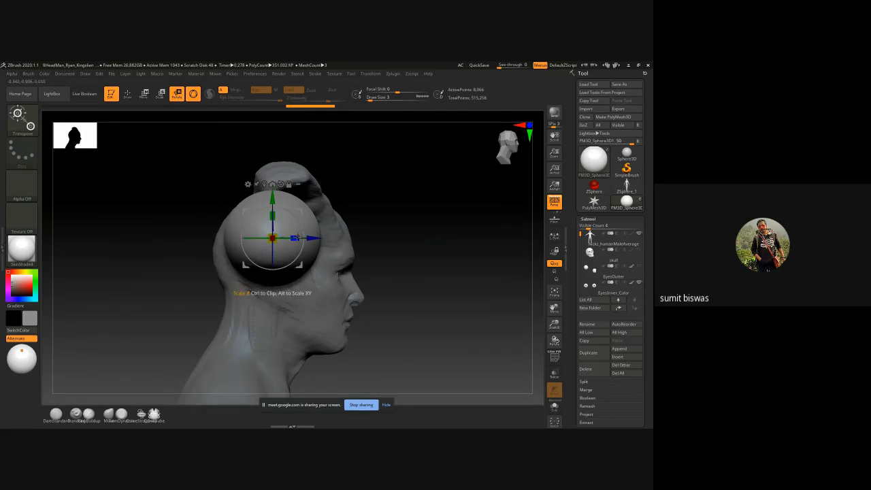
drag(294, 238, 274, 235)
key(ctrl+z)
shift+drag(372, 231, 306, 243)
ctrl+right_drag(280, 304, 260, 299)
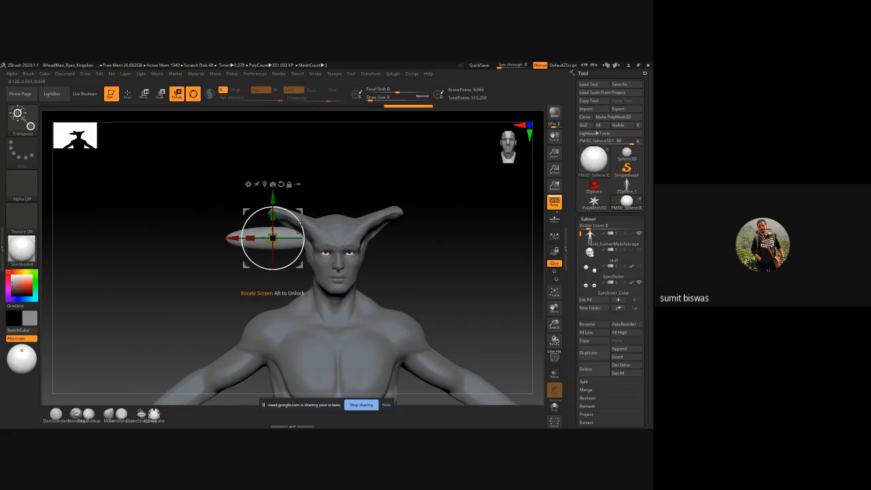
Step: Rotate the spindle so its outer end tilts upward and align it with the tip of the horn-like ear
drag(301, 222, 284, 243)
drag(301, 211, 290, 181)
shift+right_drag(351, 181, 338, 200)
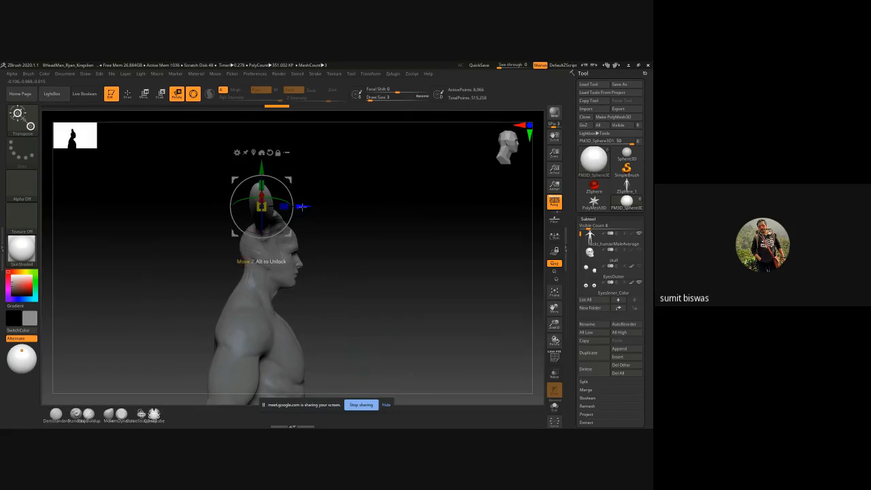
drag(300, 206, 307, 206)
mouse_move(354, 206)
right_down()
mouse_move(335, 206)
mouse_move(354, 212)
right_up()
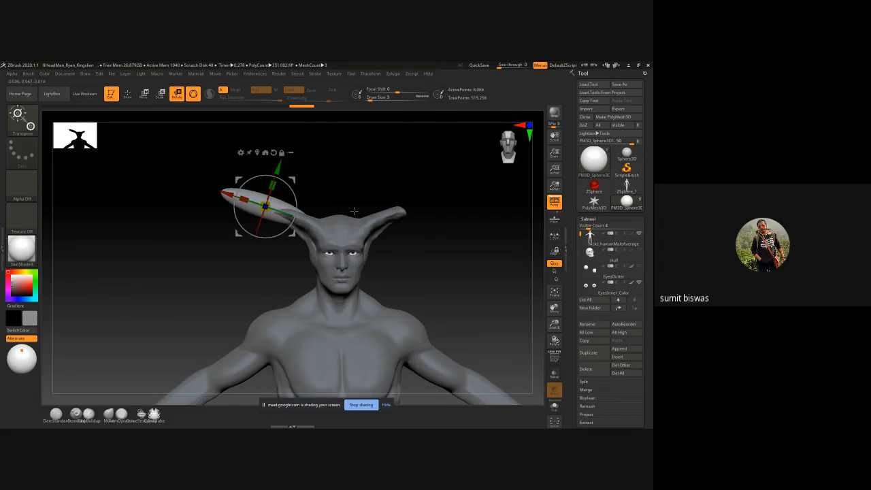
Step: Mirror the spindle across the X axis with SubTool Master, merging both halves into one subtool
click(393, 75)
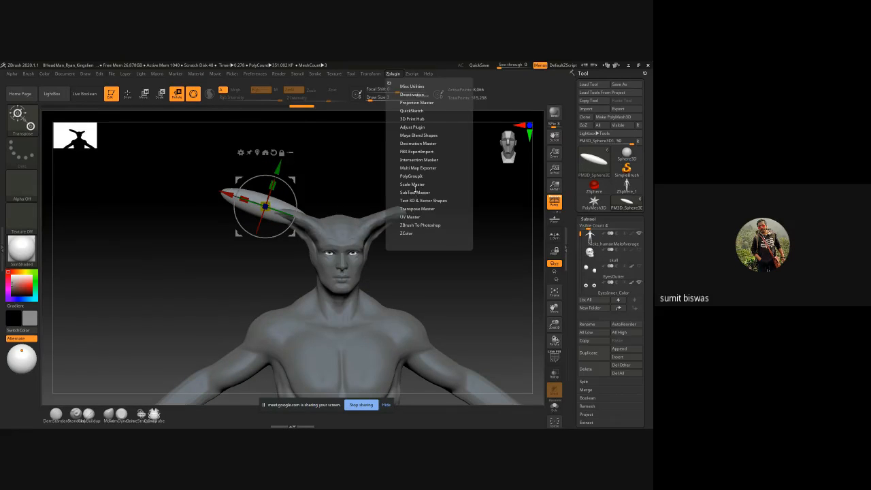
click(413, 193)
click(441, 226)
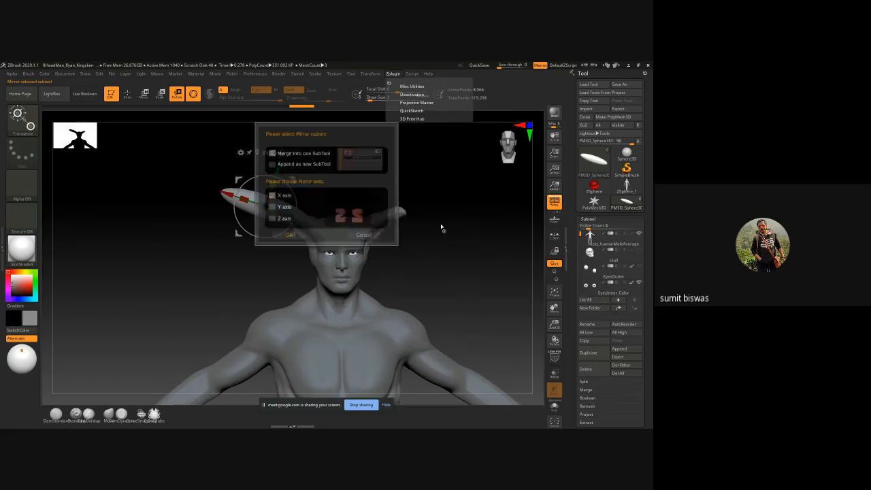
click(286, 234)
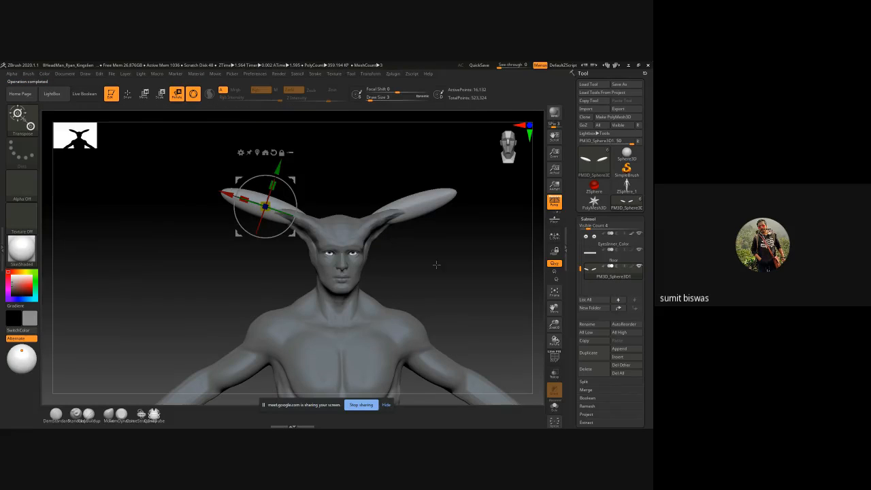
Step: Bend the outer parts of both spindles upward into horns with the Move brush at draw size 86
alt+drag(435, 263, 389, 243)
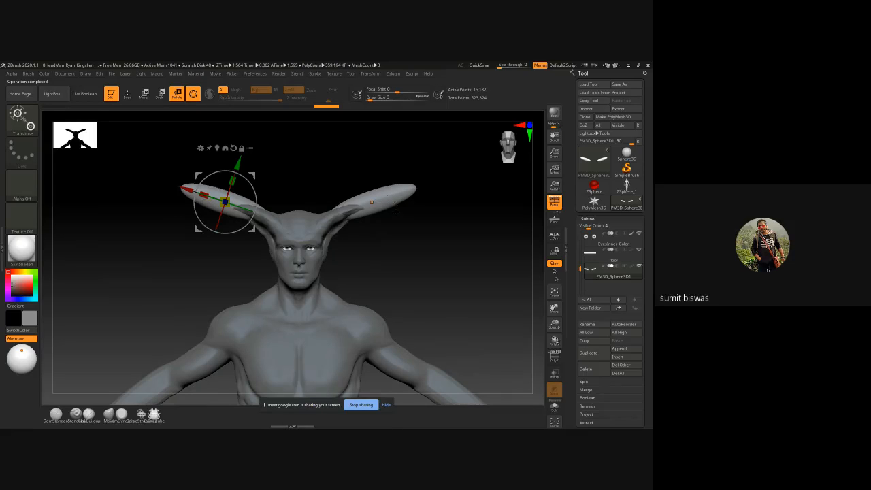
key(q)
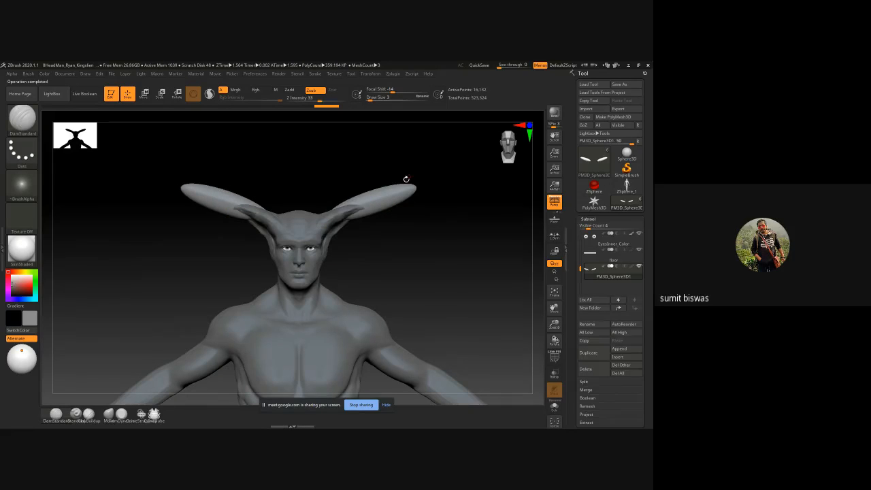
key(b)
key(v)
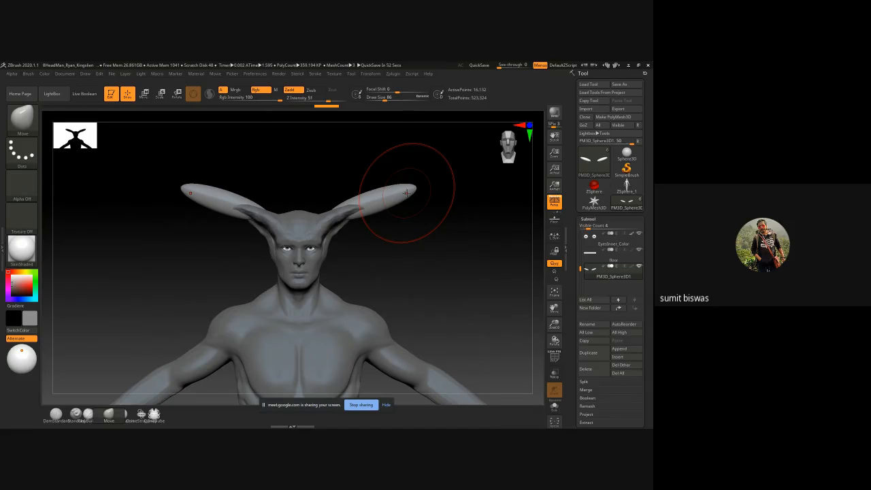
drag(408, 229, 299, 235)
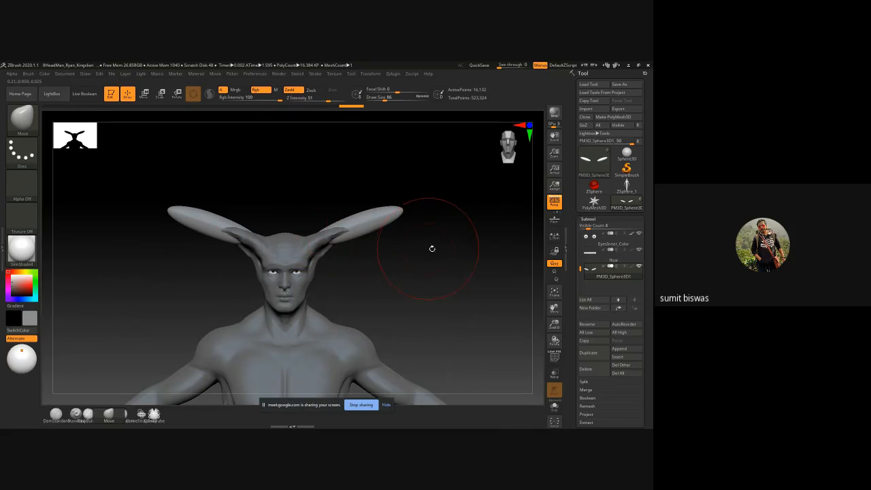
drag(429, 249, 414, 253)
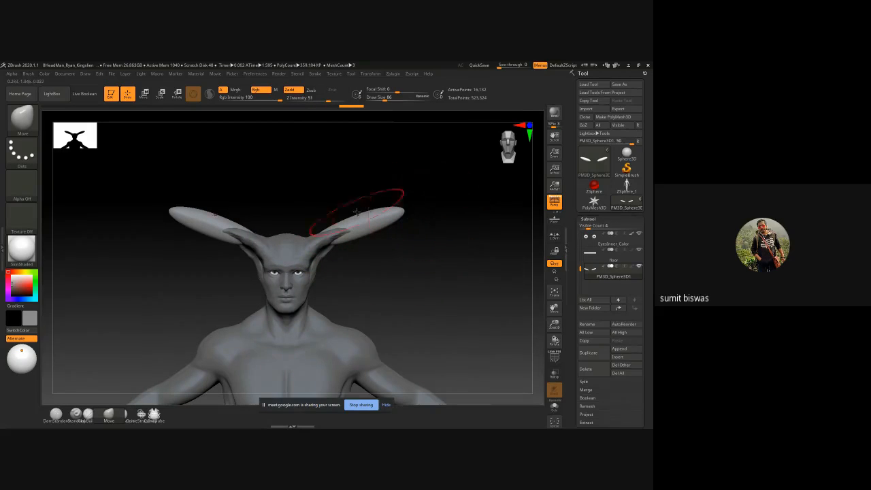
mouse_move(359, 216)
mouse_down()
mouse_move(358, 232)
mouse_move(399, 192)
mouse_move(366, 228)
mouse_move(389, 188)
mouse_move(383, 184)
mouse_move(363, 223)
mouse_up()
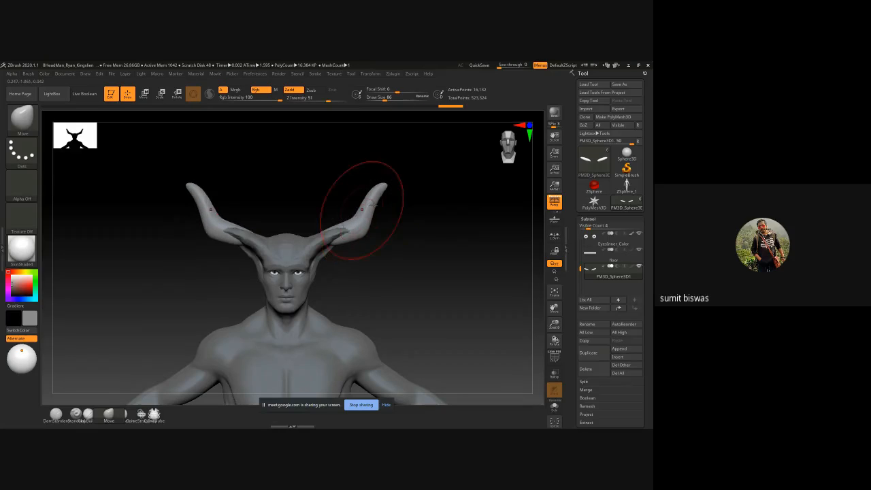
Step: Refine the curve and tips of the horns with the Move brush at draw size 86
mouse_move(391, 182)
mouse_down()
mouse_move(362, 178)
mouse_move(385, 185)
mouse_up()
mouse_move(406, 206)
mouse_down()
mouse_move(420, 216)
mouse_move(365, 227)
mouse_move(412, 234)
mouse_up()
mouse_move(361, 221)
mouse_down()
mouse_move(367, 230)
mouse_move(426, 239)
mouse_move(403, 224)
mouse_up()
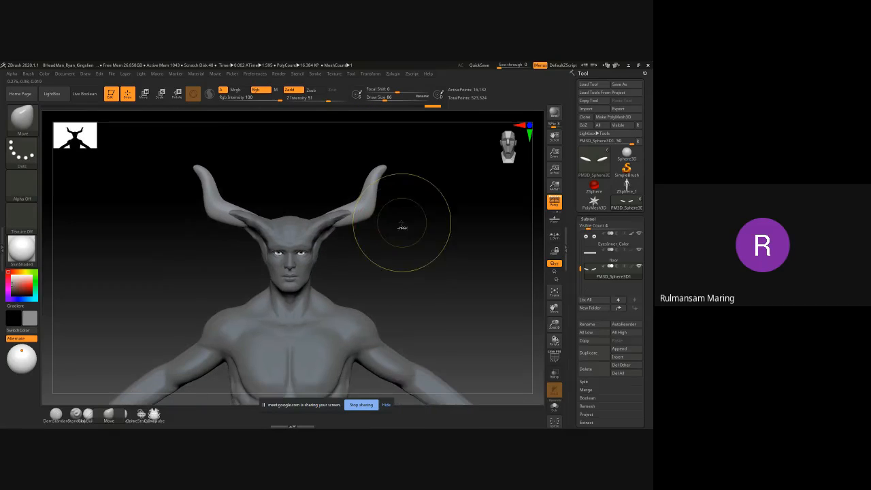
ctrl+right_drag(421, 251, 379, 235)
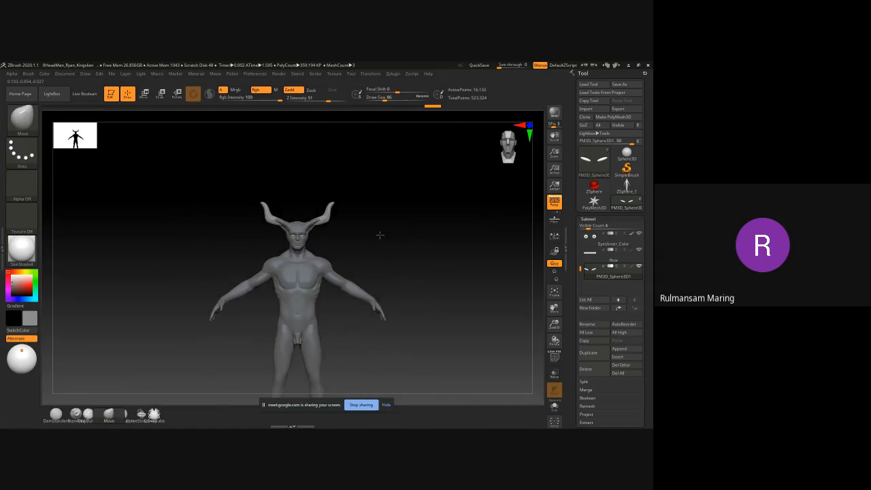
ctrl+right_drag(284, 235, 313, 262)
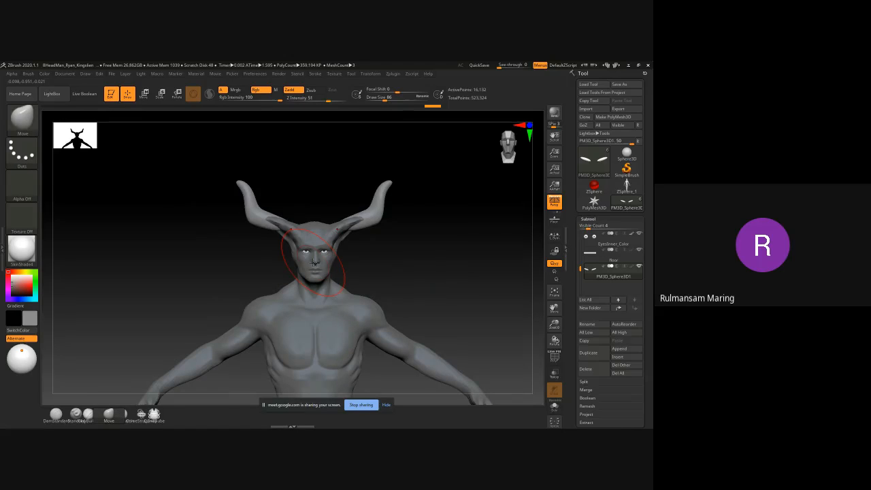
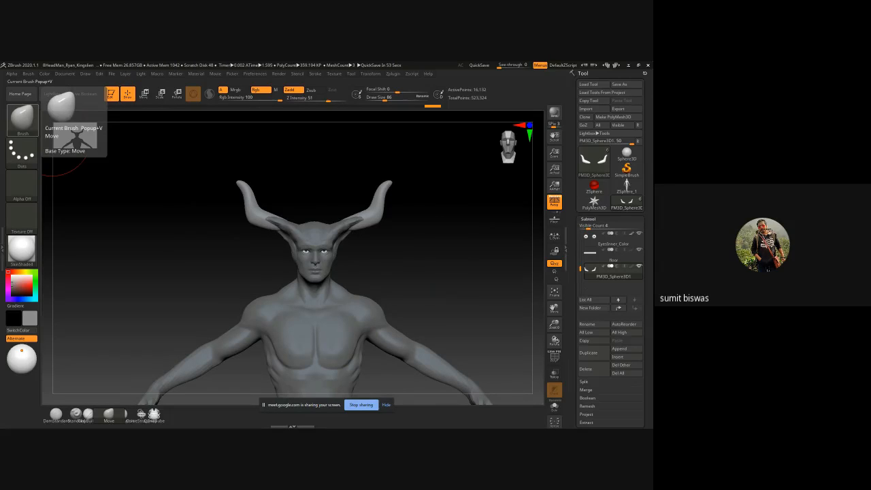
Step: Switch to the WhiteIce 3.0 site in the browser and open the attendance sheet for Organic Modeling I, batch GA192
drag(1, 228, 328, 125)
click(458, 167)
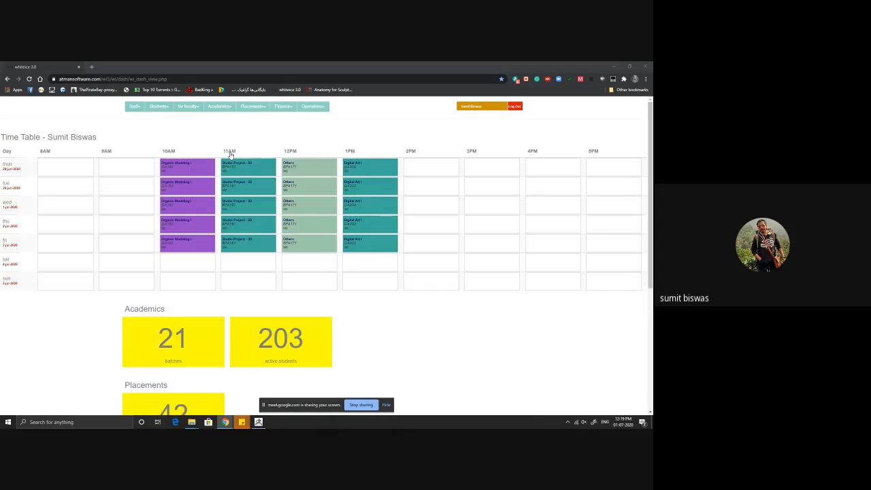
click(191, 107)
click(195, 119)
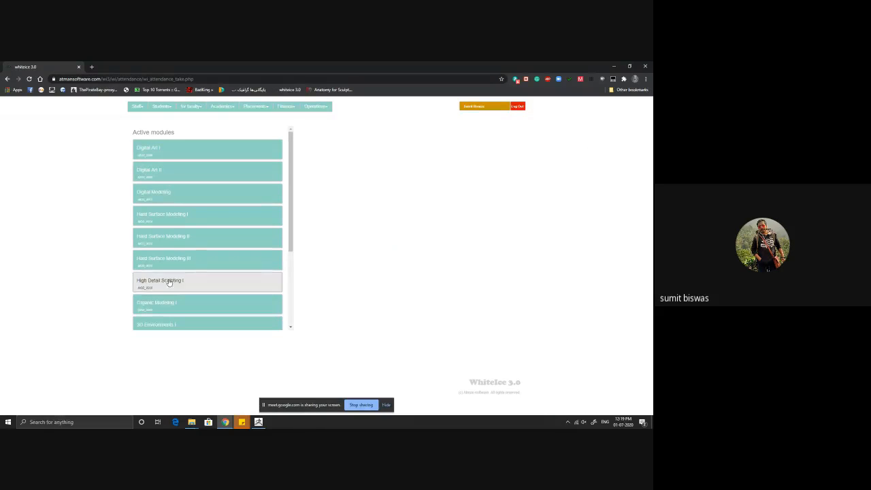
click(190, 303)
scroll(192, 264, down, 4)
click(161, 197)
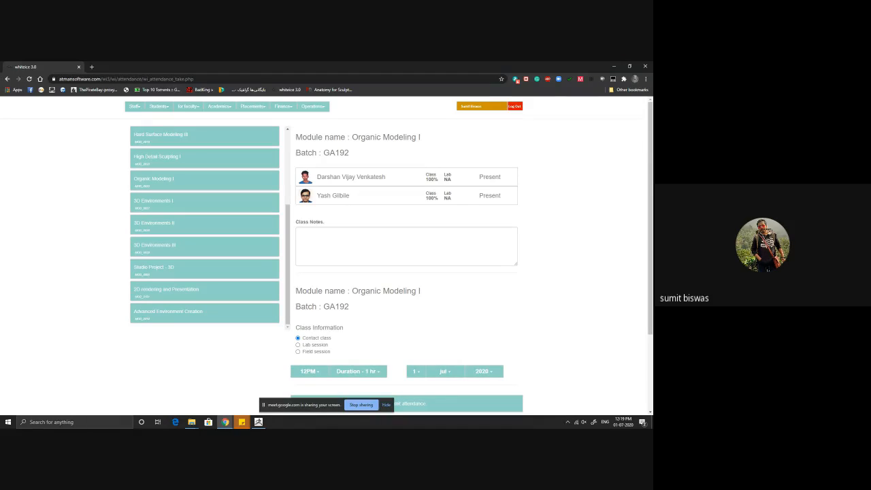
Step: Mark the second student in the GA192 list absent and enter "blocking" as the class notes
click(334, 195)
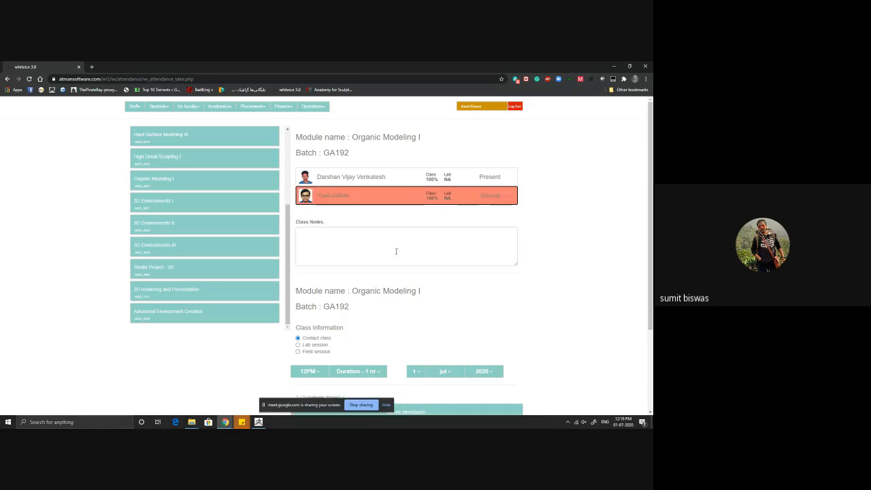
scroll(345, 341, down, 1)
click(320, 208)
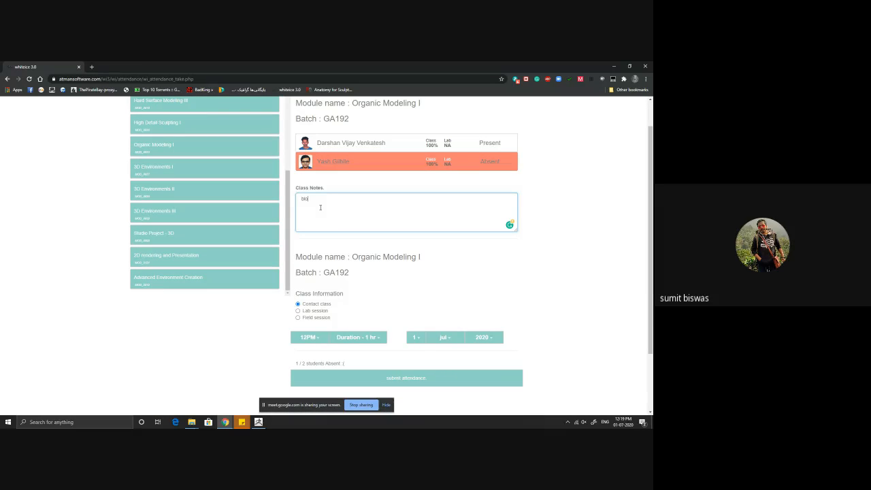
text(blocking)
scroll(320, 207, down, 1)
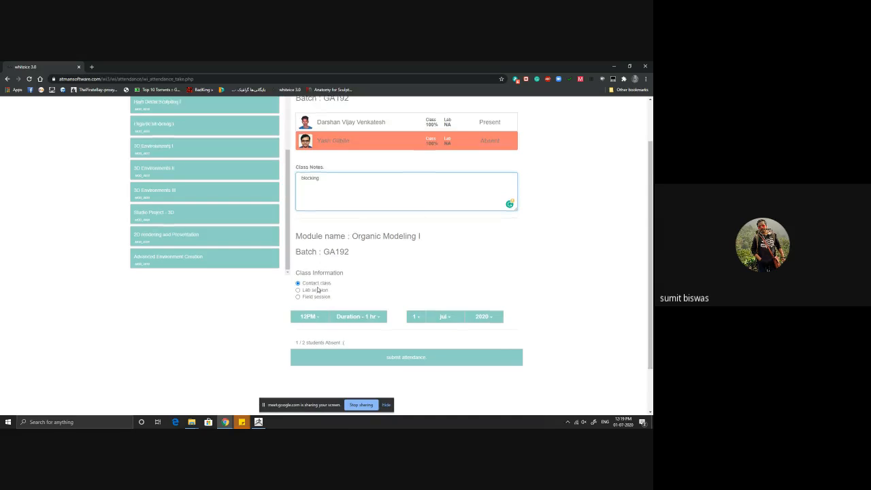
Step: Submit the GA192 attendance for the one-hour contact class and dismiss the confirmation
double_click(315, 135)
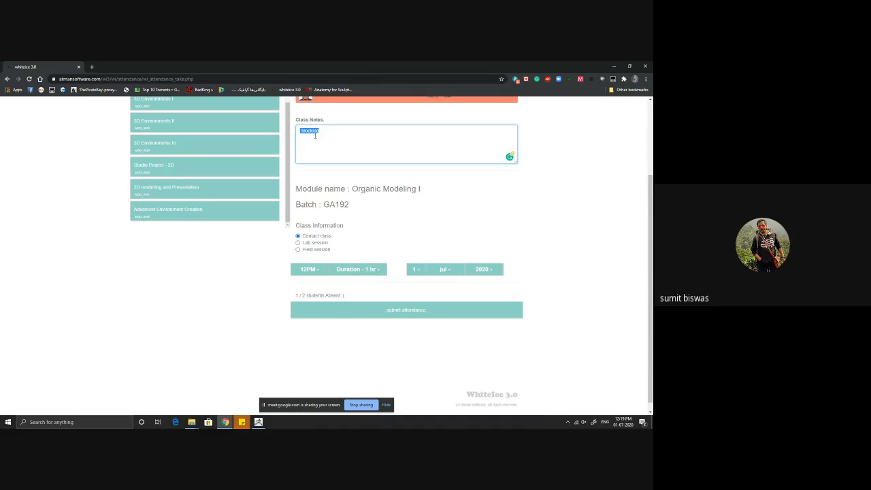
click(422, 313)
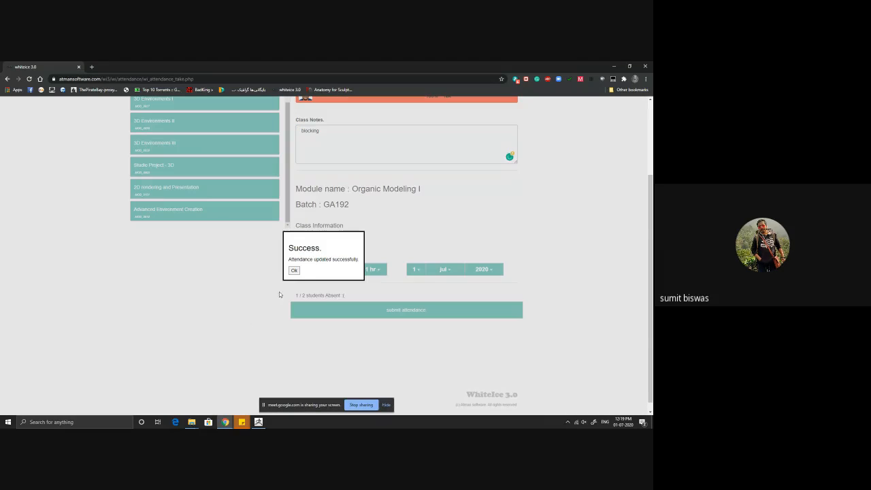
click(293, 270)
Step: Open the attendance sheet for Organic Modeling I, batch GA193
scroll(205, 225, up, 2)
scroll(192, 310, down, 1)
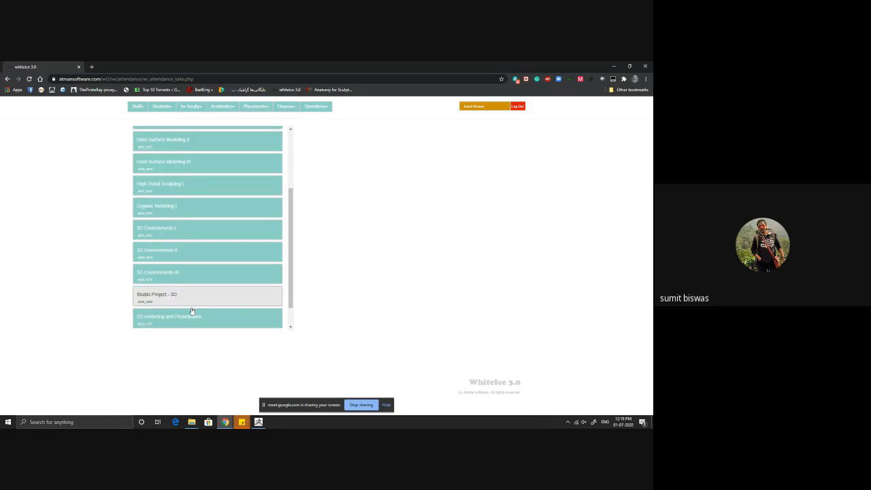
click(159, 179)
click(149, 210)
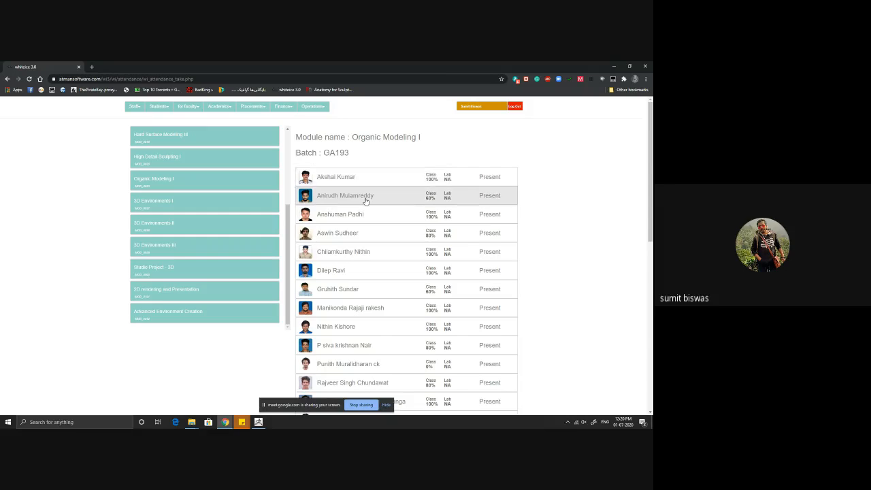
Step: Mark the 4th, 5th, 8th, 11th, 12th, 14th, 15th and 16th students in the GA193 list absent
click(356, 238)
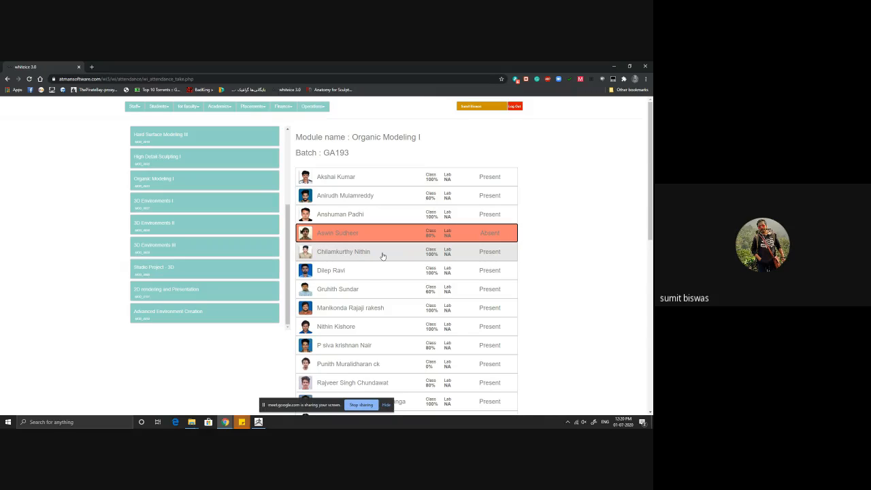
click(382, 254)
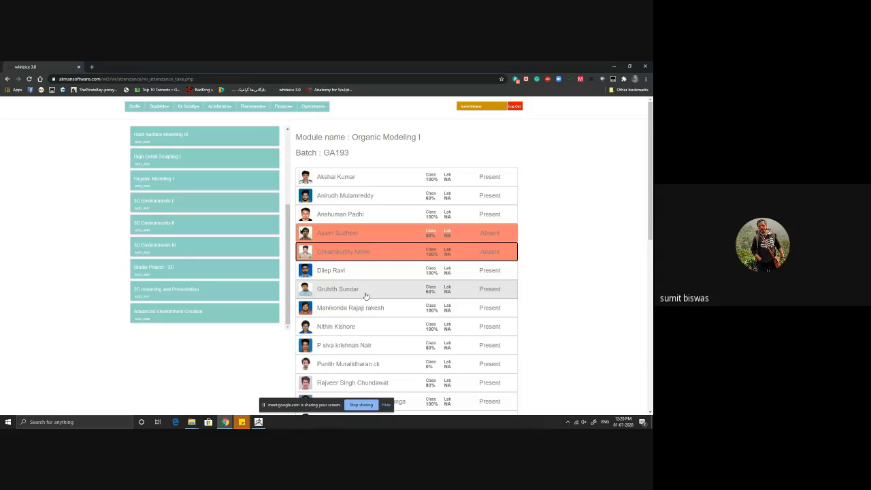
scroll(381, 282, down, 1)
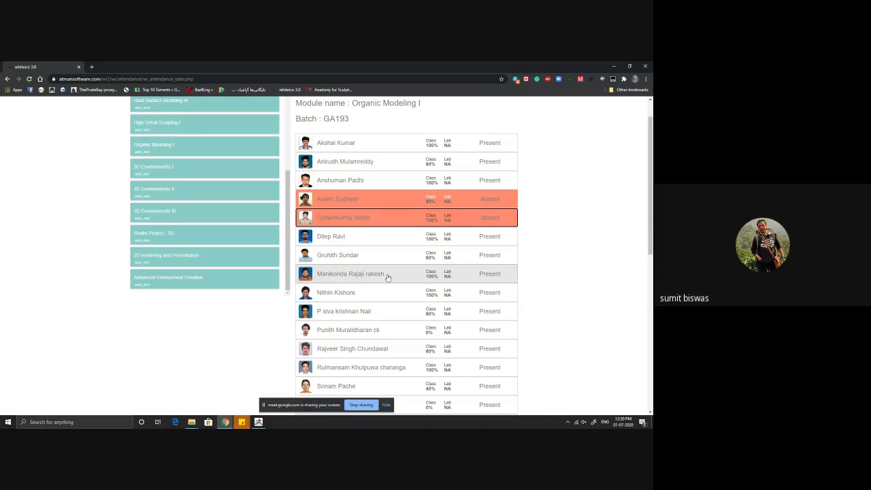
click(387, 274)
scroll(387, 277, down, 1)
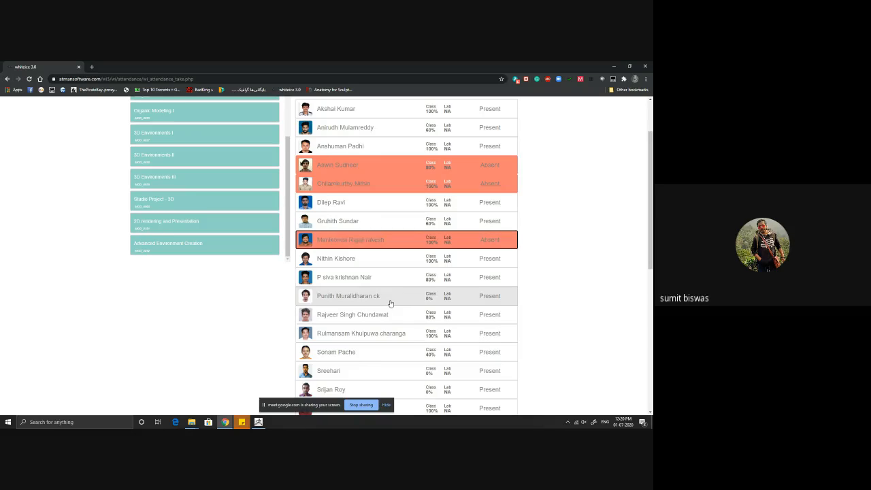
click(390, 303)
scroll(389, 304, down, 1)
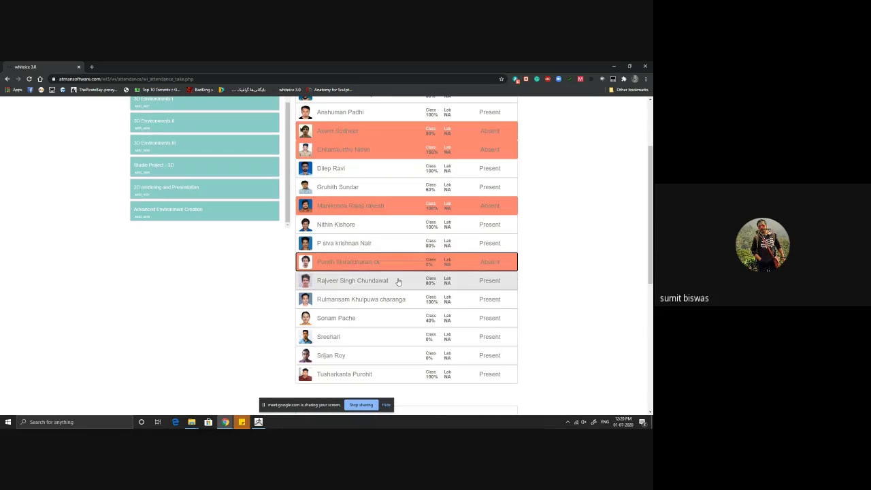
click(398, 281)
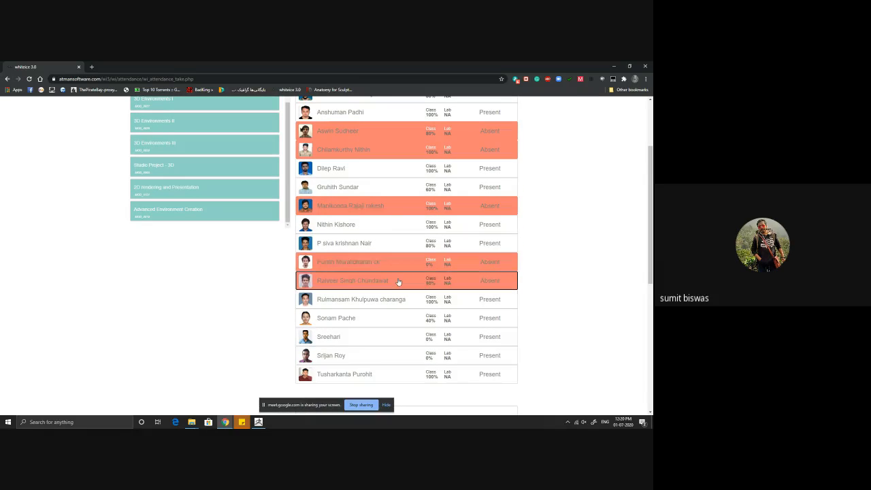
scroll(398, 281, down, 1)
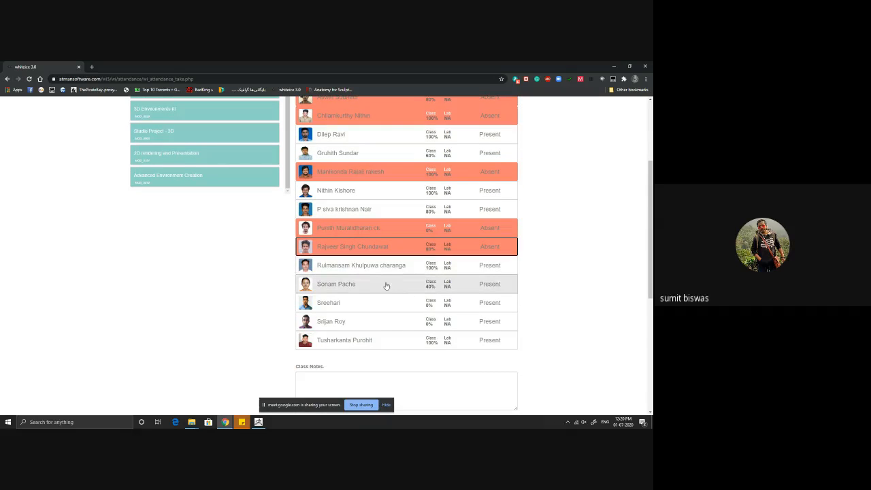
click(381, 286)
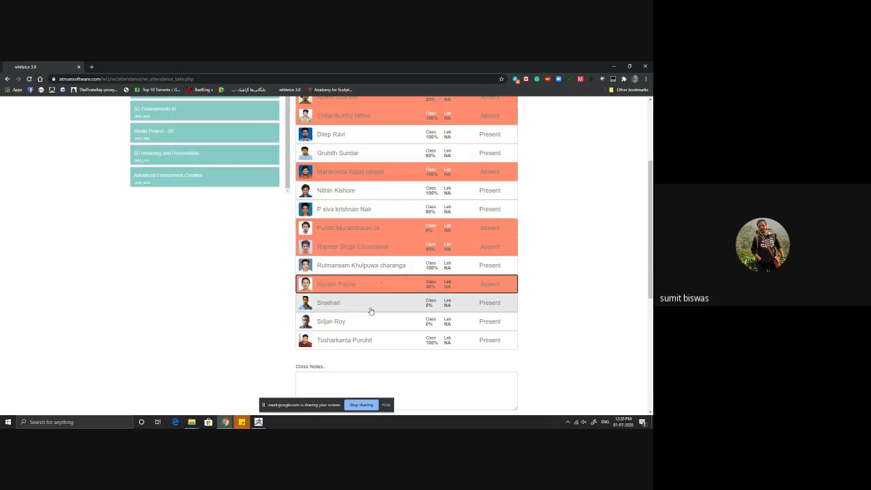
click(370, 309)
click(378, 325)
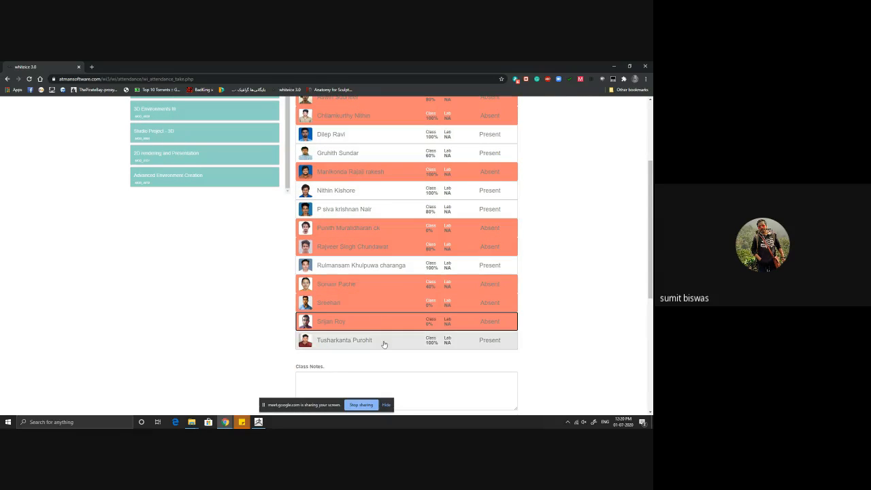
Step: Enter "blocking" as the class notes without leading spaces and submit the GA193 attendance
scroll(338, 373, down, 1)
click(334, 361)
text(blocking)
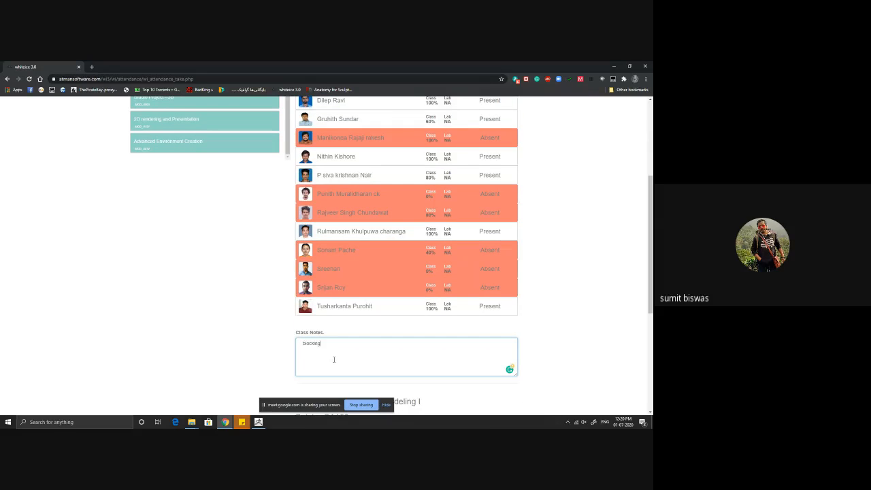
scroll(293, 181, down, 5)
drag(303, 175, 295, 176)
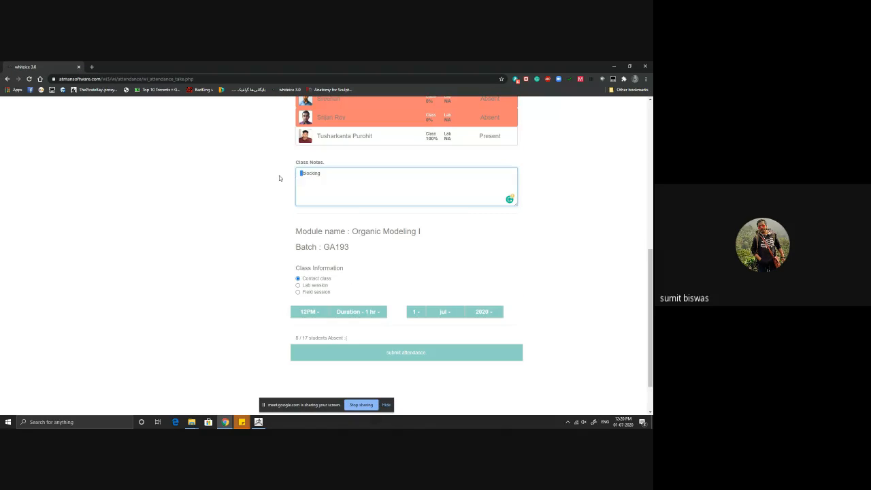
key(BackSpace)
click(360, 351)
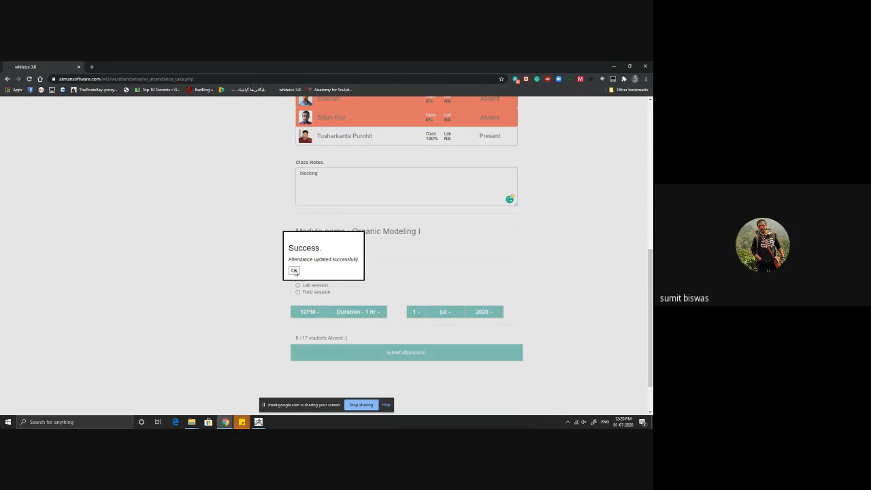
click(294, 271)
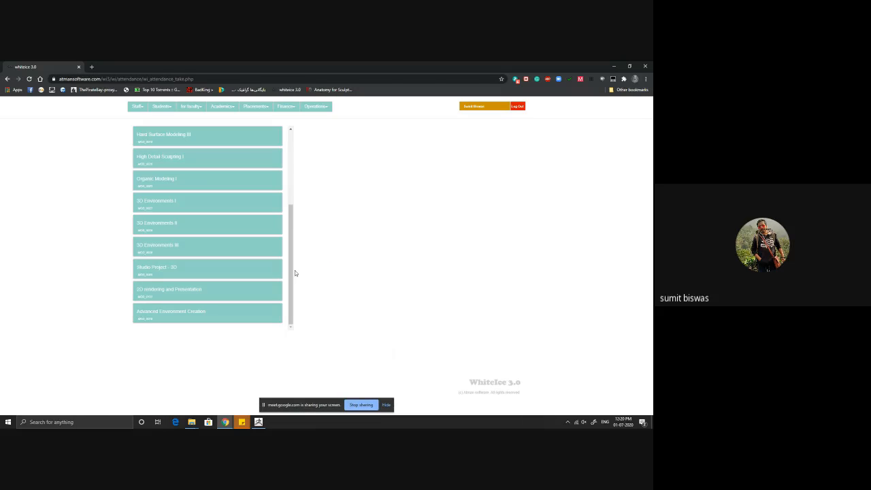